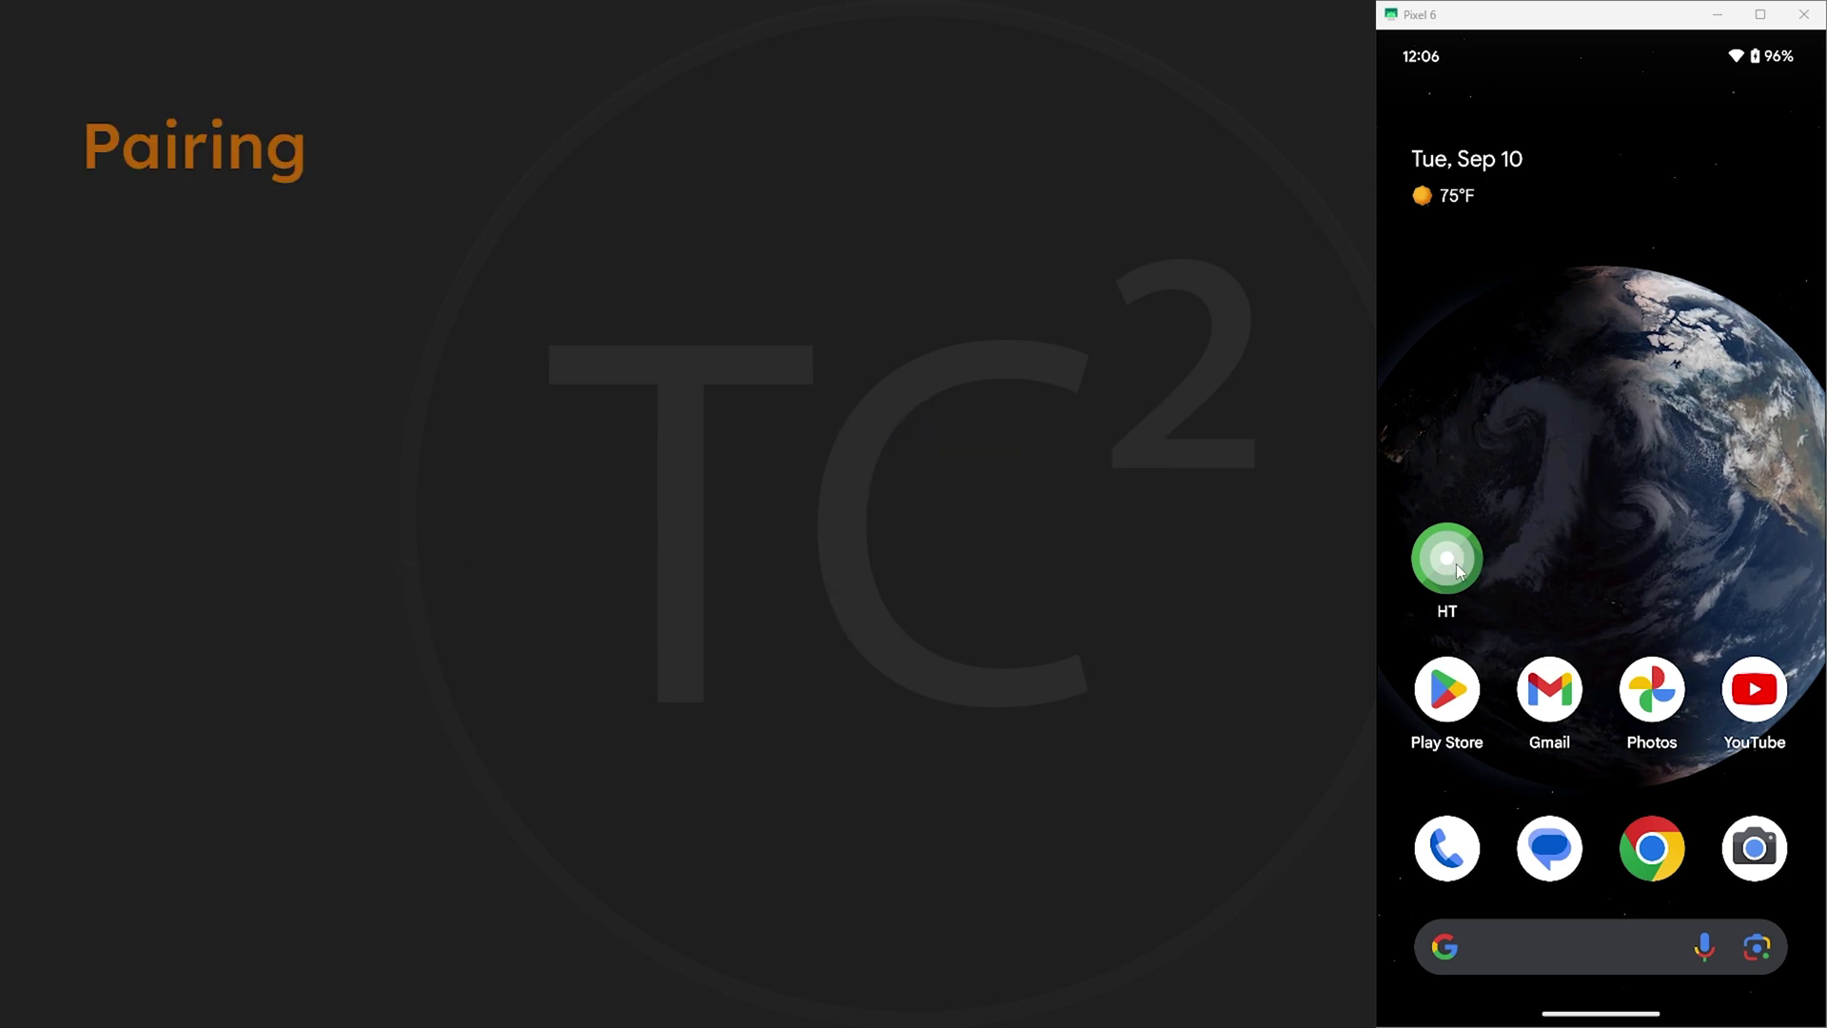
# Launch HT, grant audio, nearby-device, notification, location and phone permissions, then scan for walkie-talkies
pyautogui.click(1459, 569)
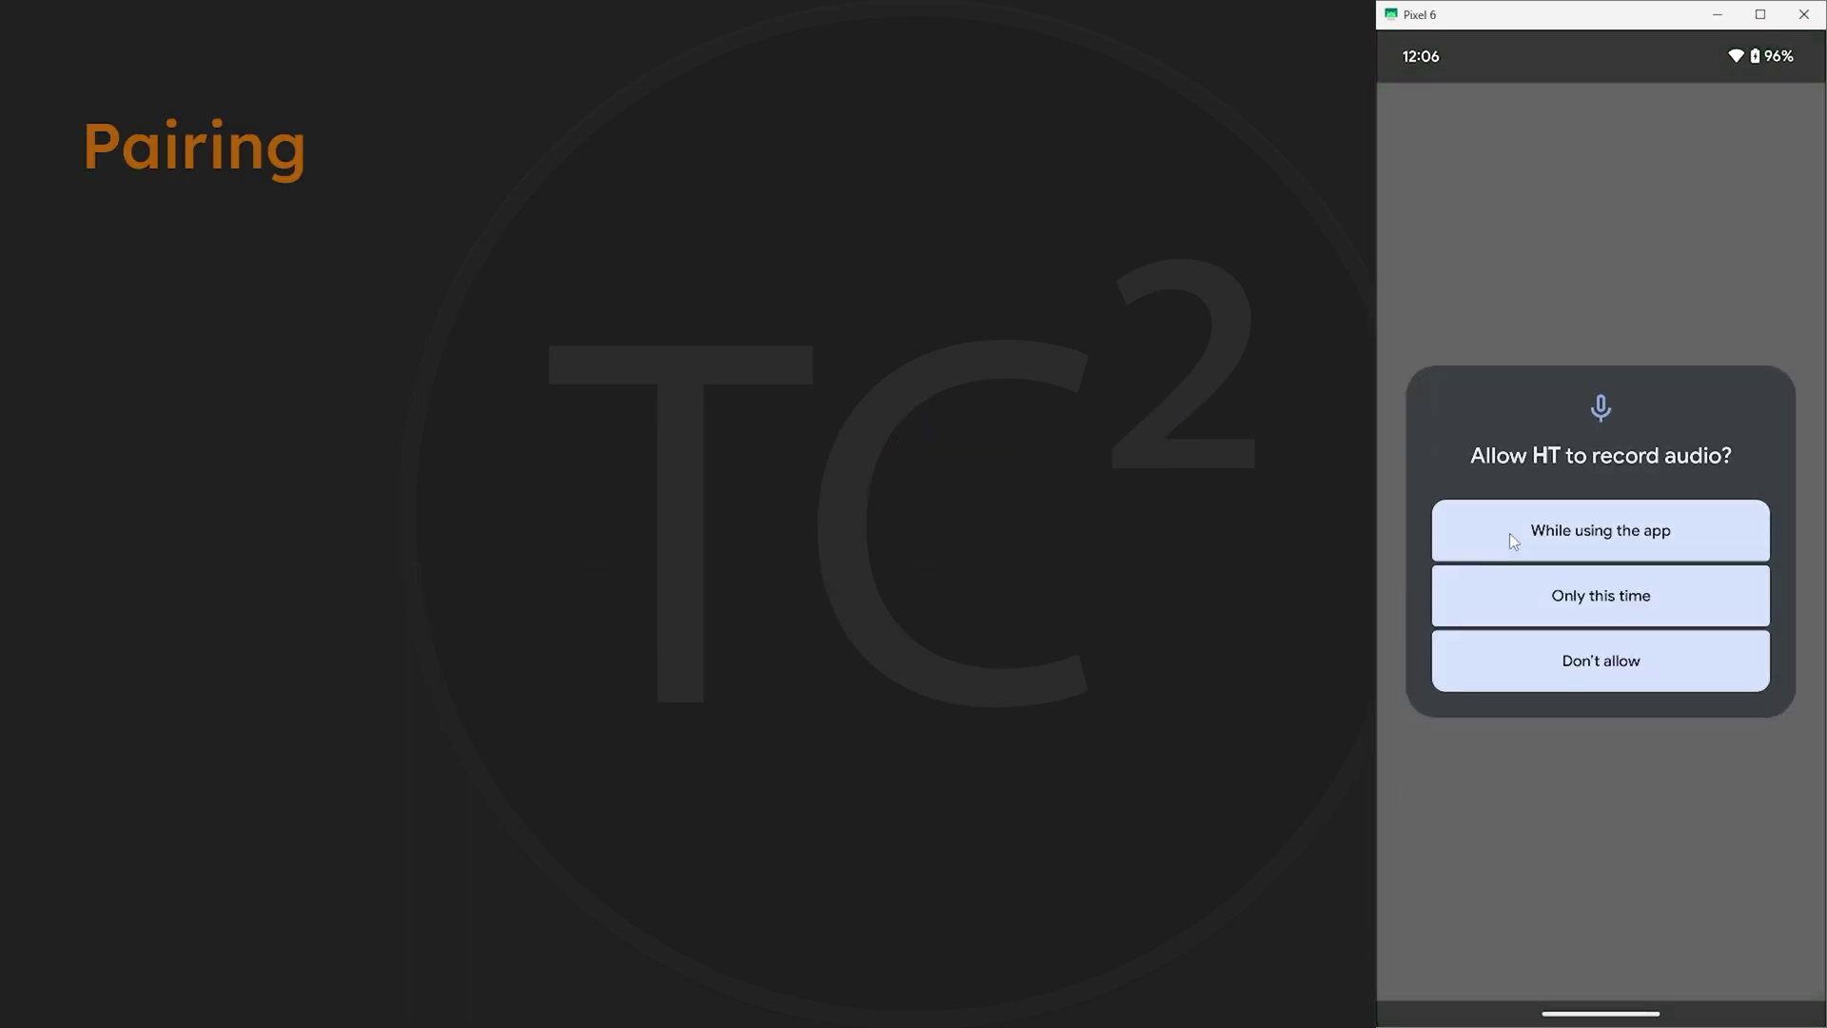
pyautogui.click(1645, 543)
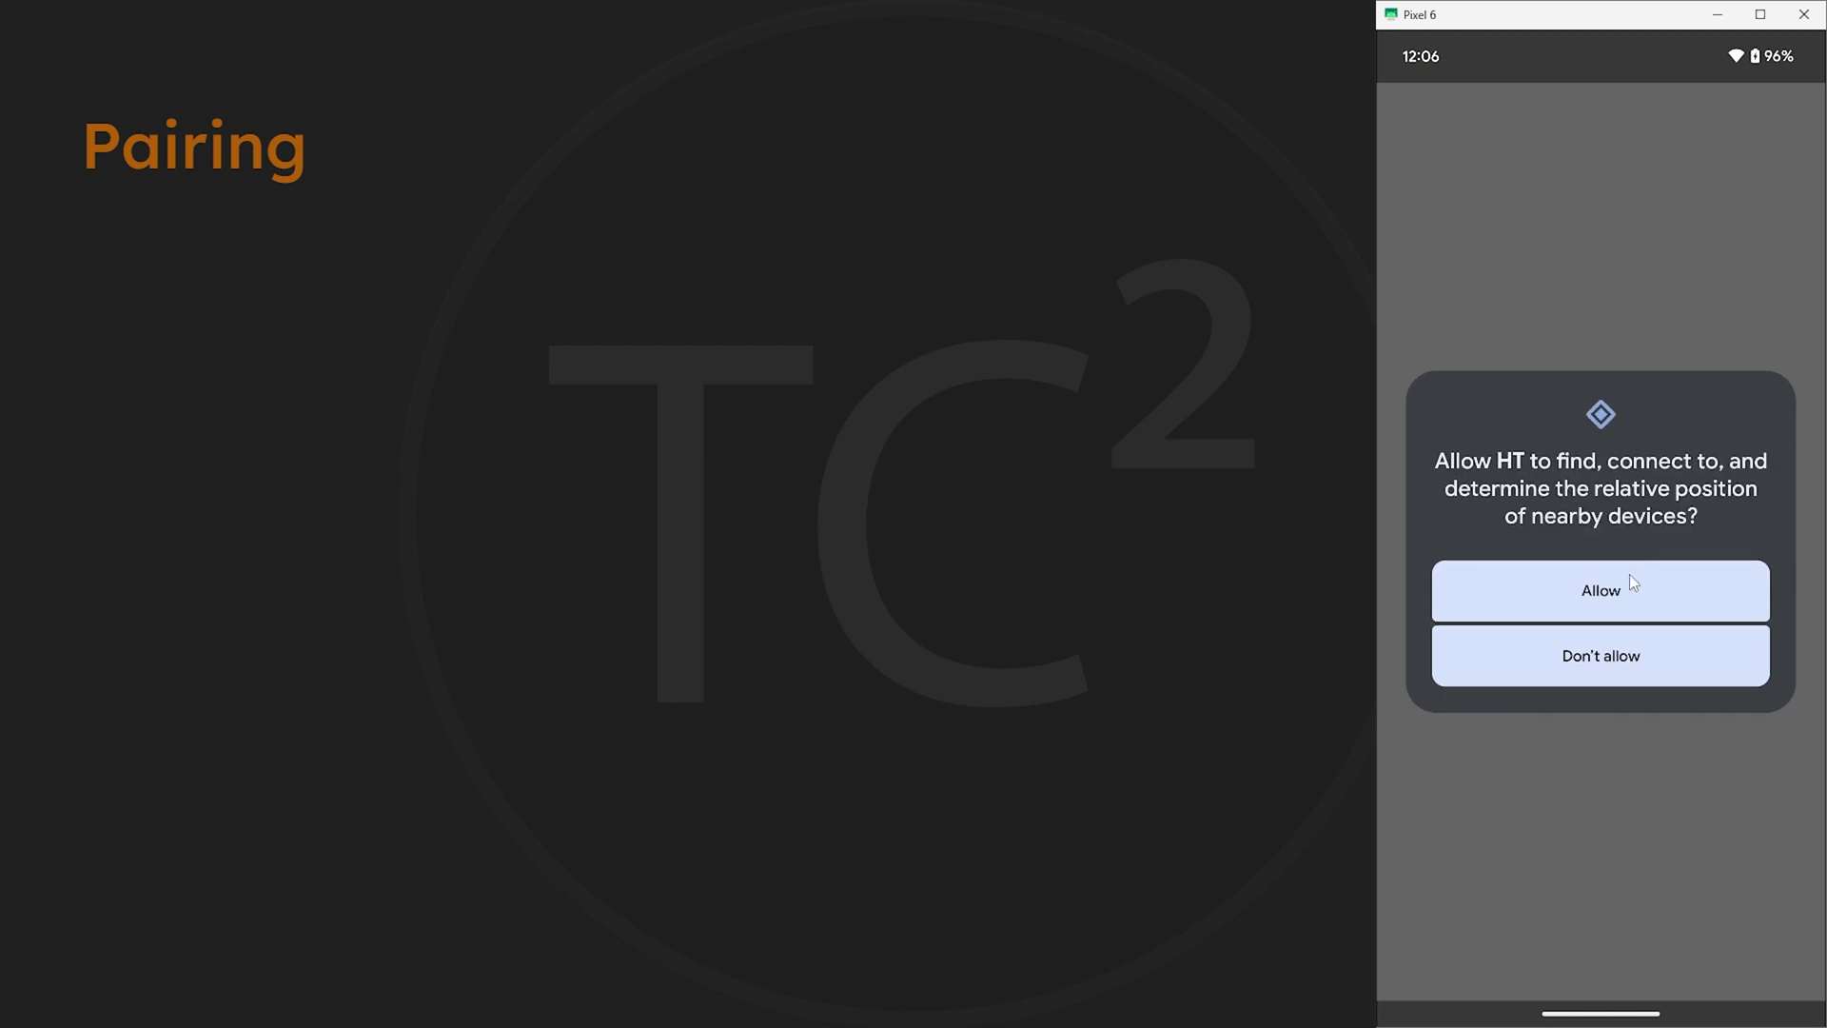
pyautogui.click(1628, 582)
pyautogui.click(1619, 582)
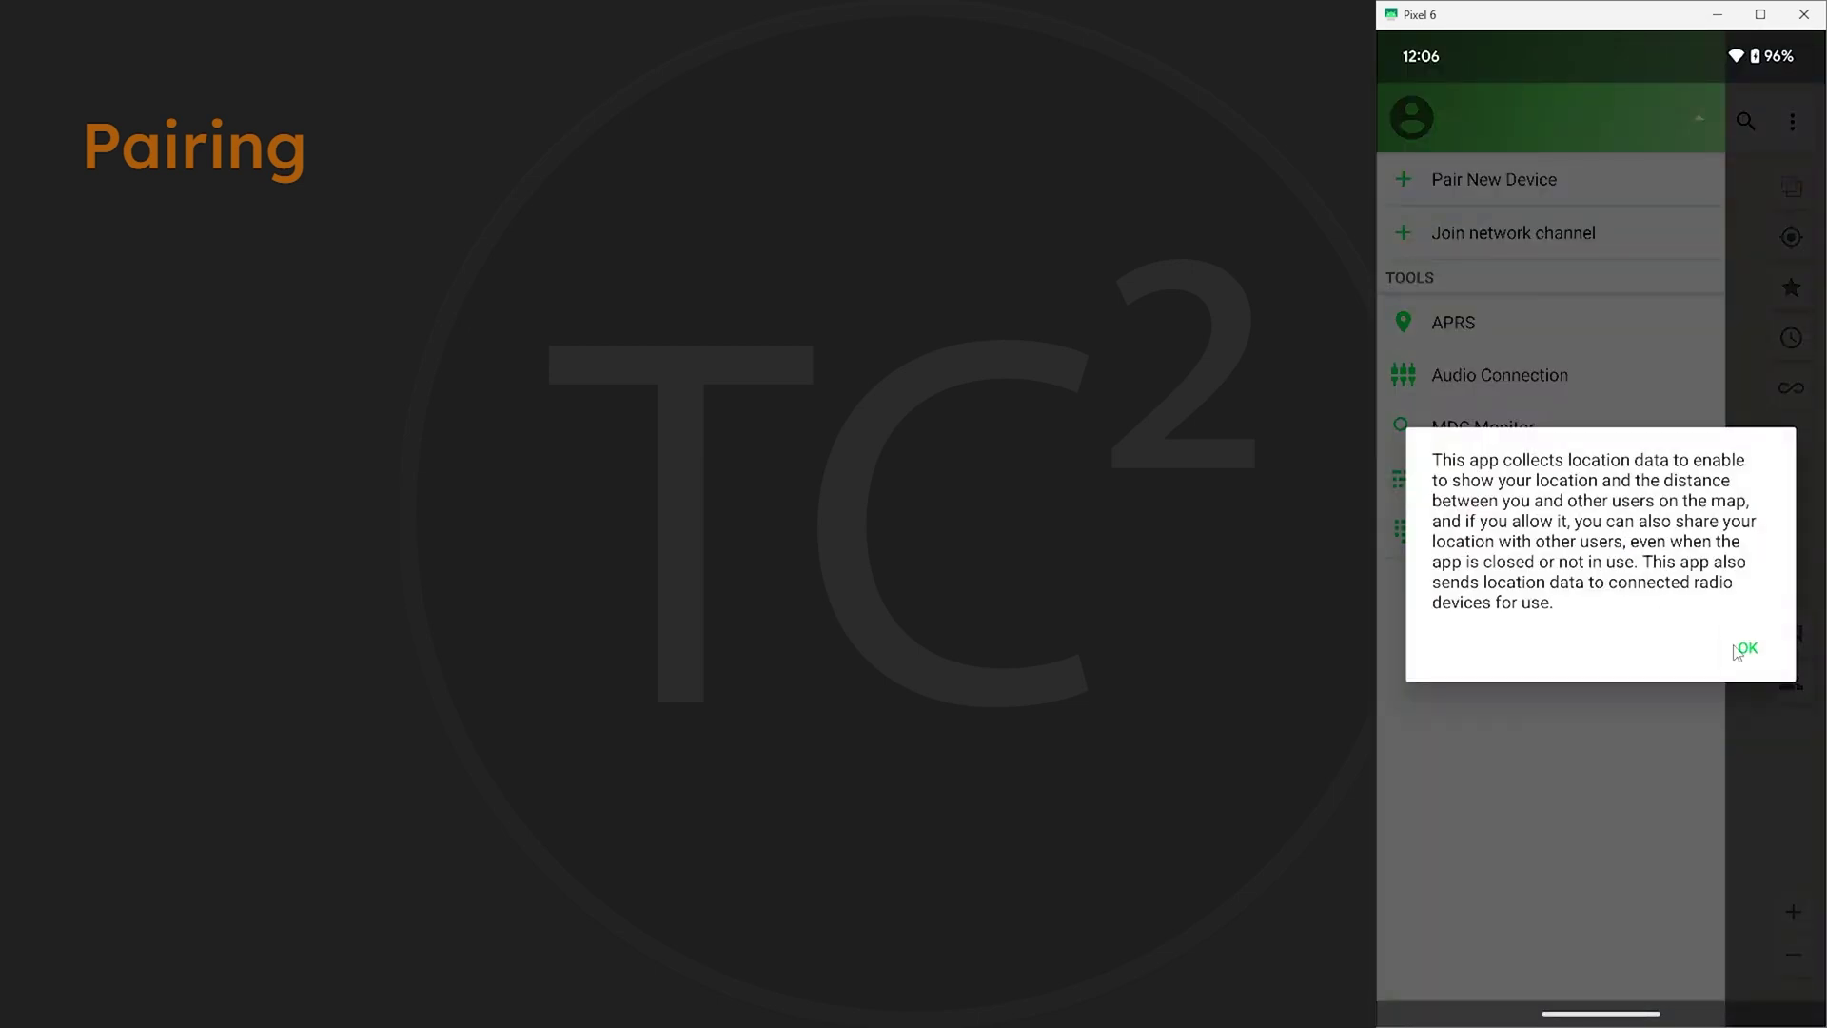
pyautogui.click(1739, 651)
pyautogui.click(1599, 758)
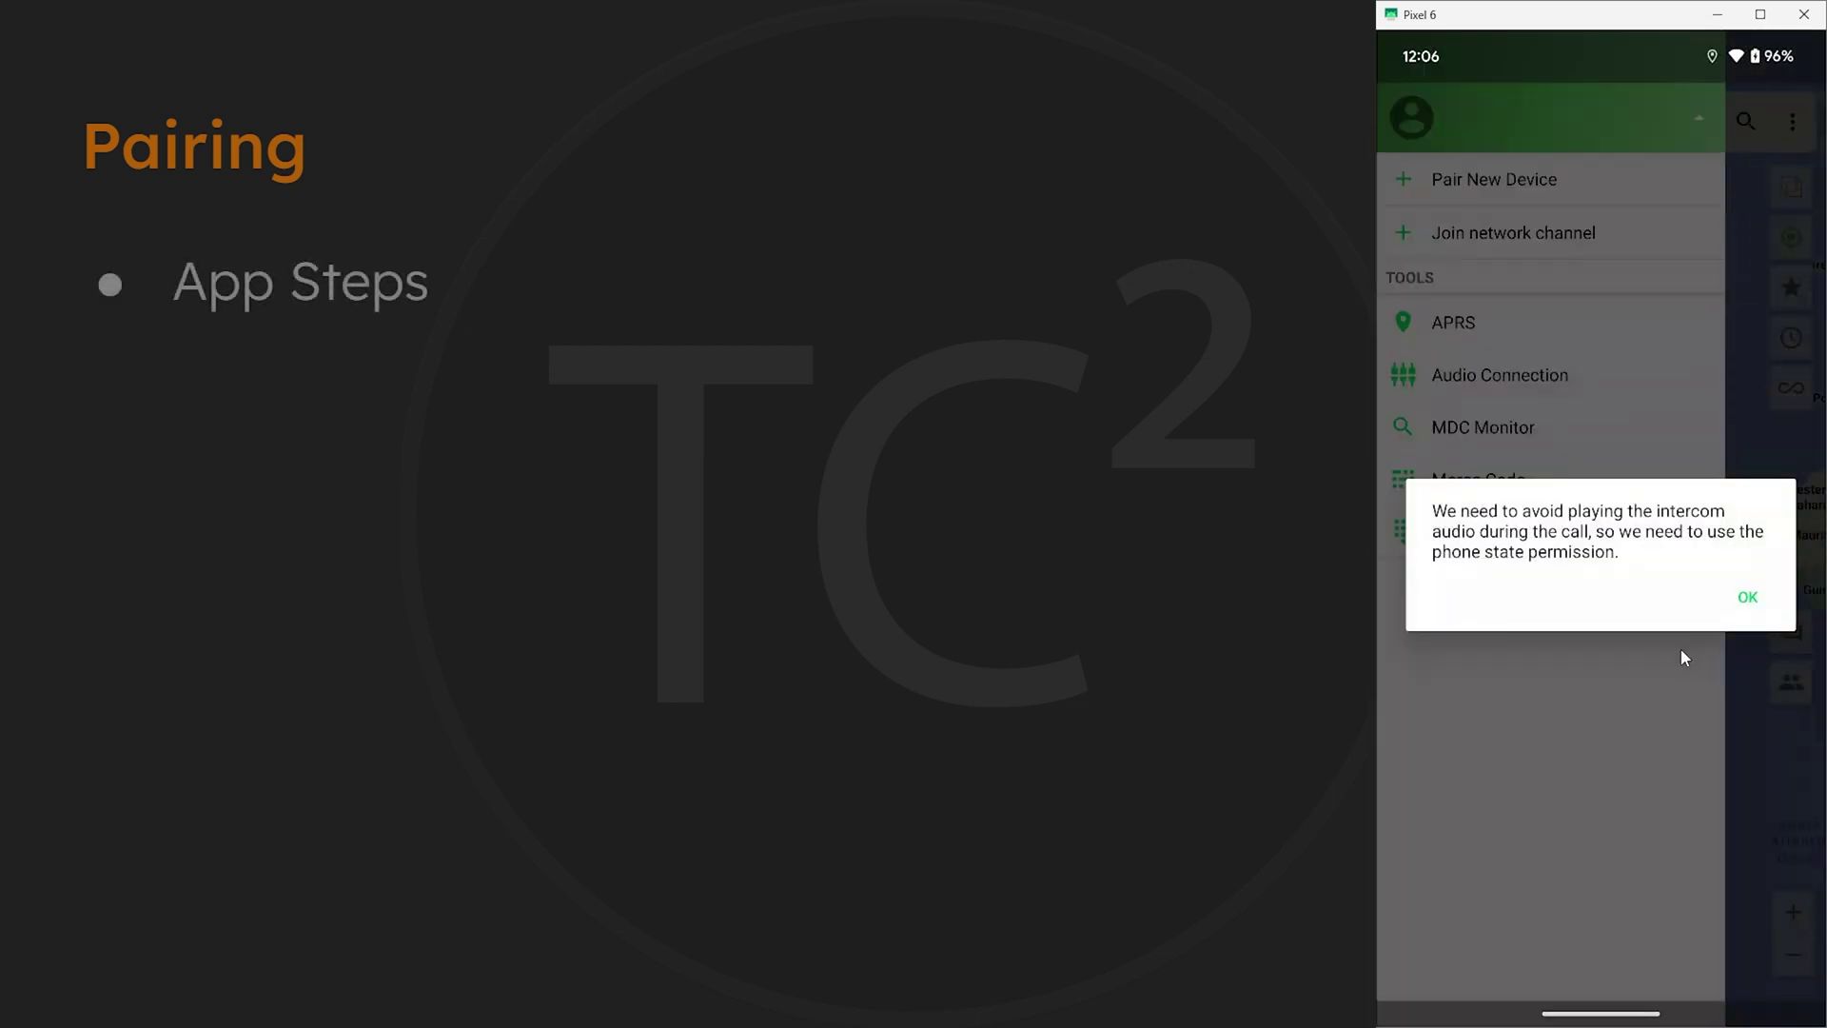
pyautogui.click(1749, 600)
pyautogui.click(1677, 595)
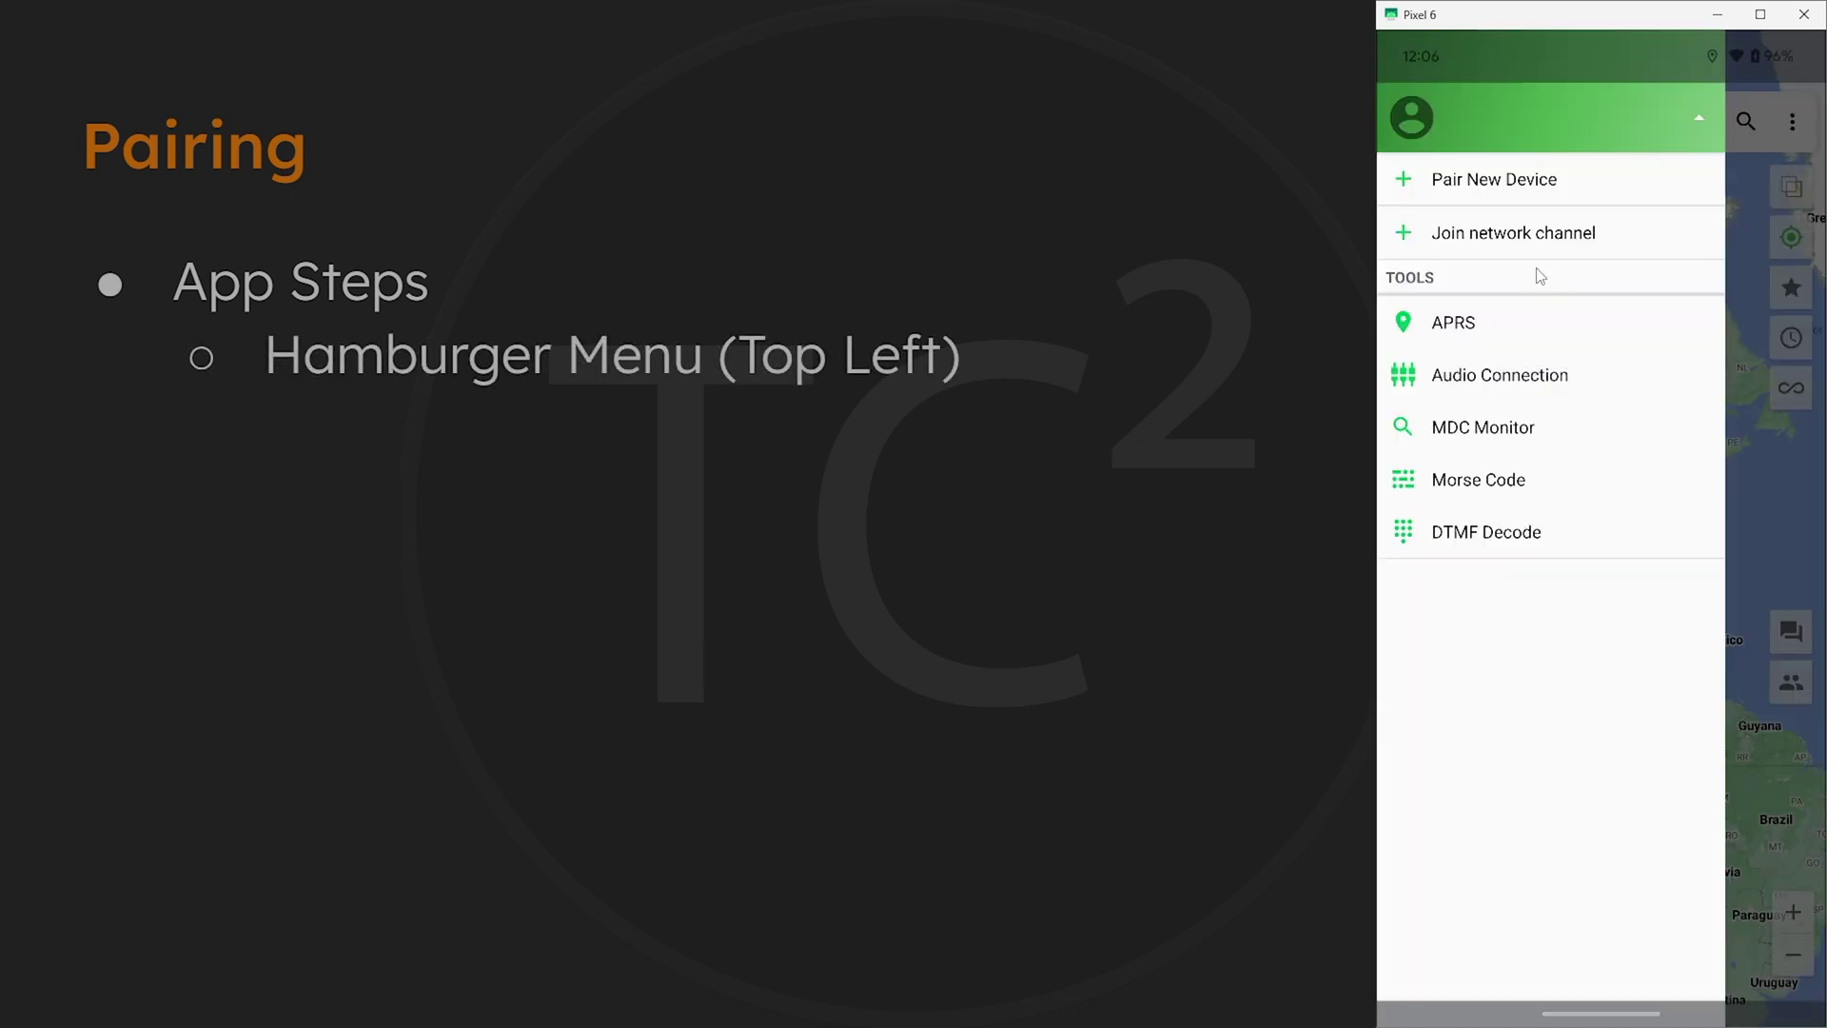
pyautogui.click(1507, 186)
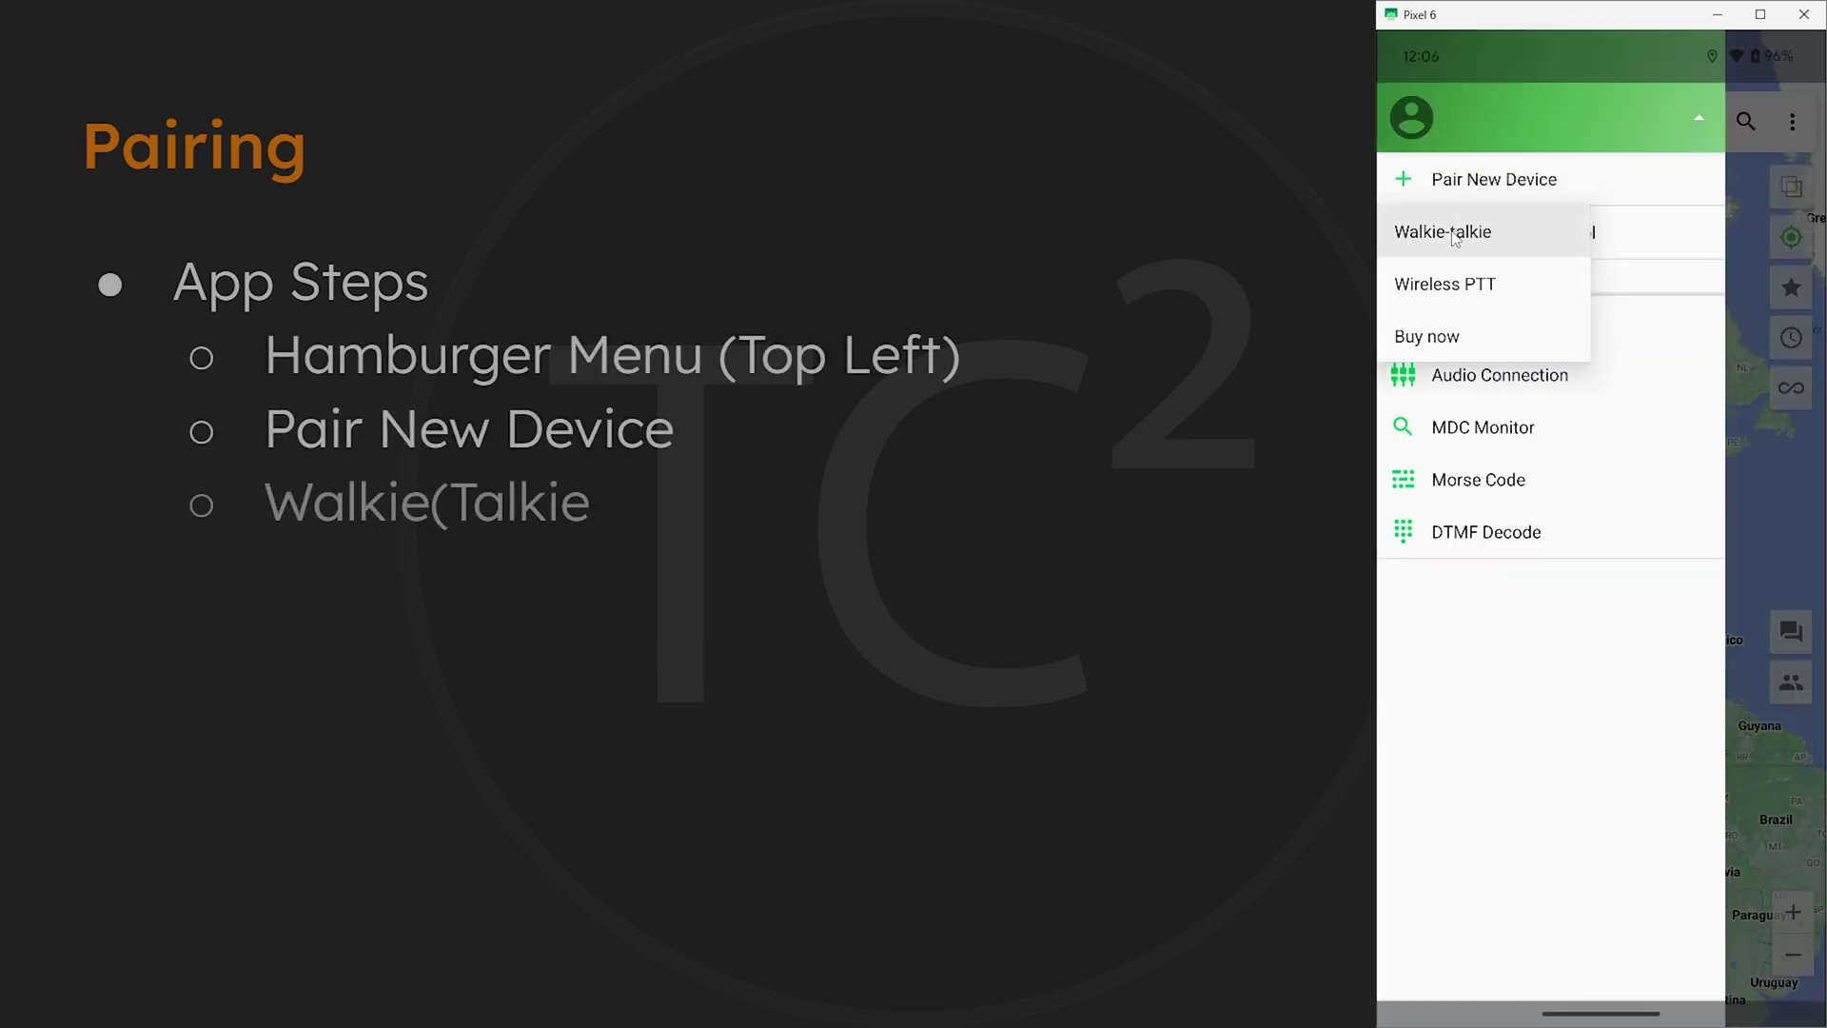
pyautogui.click(1454, 234)
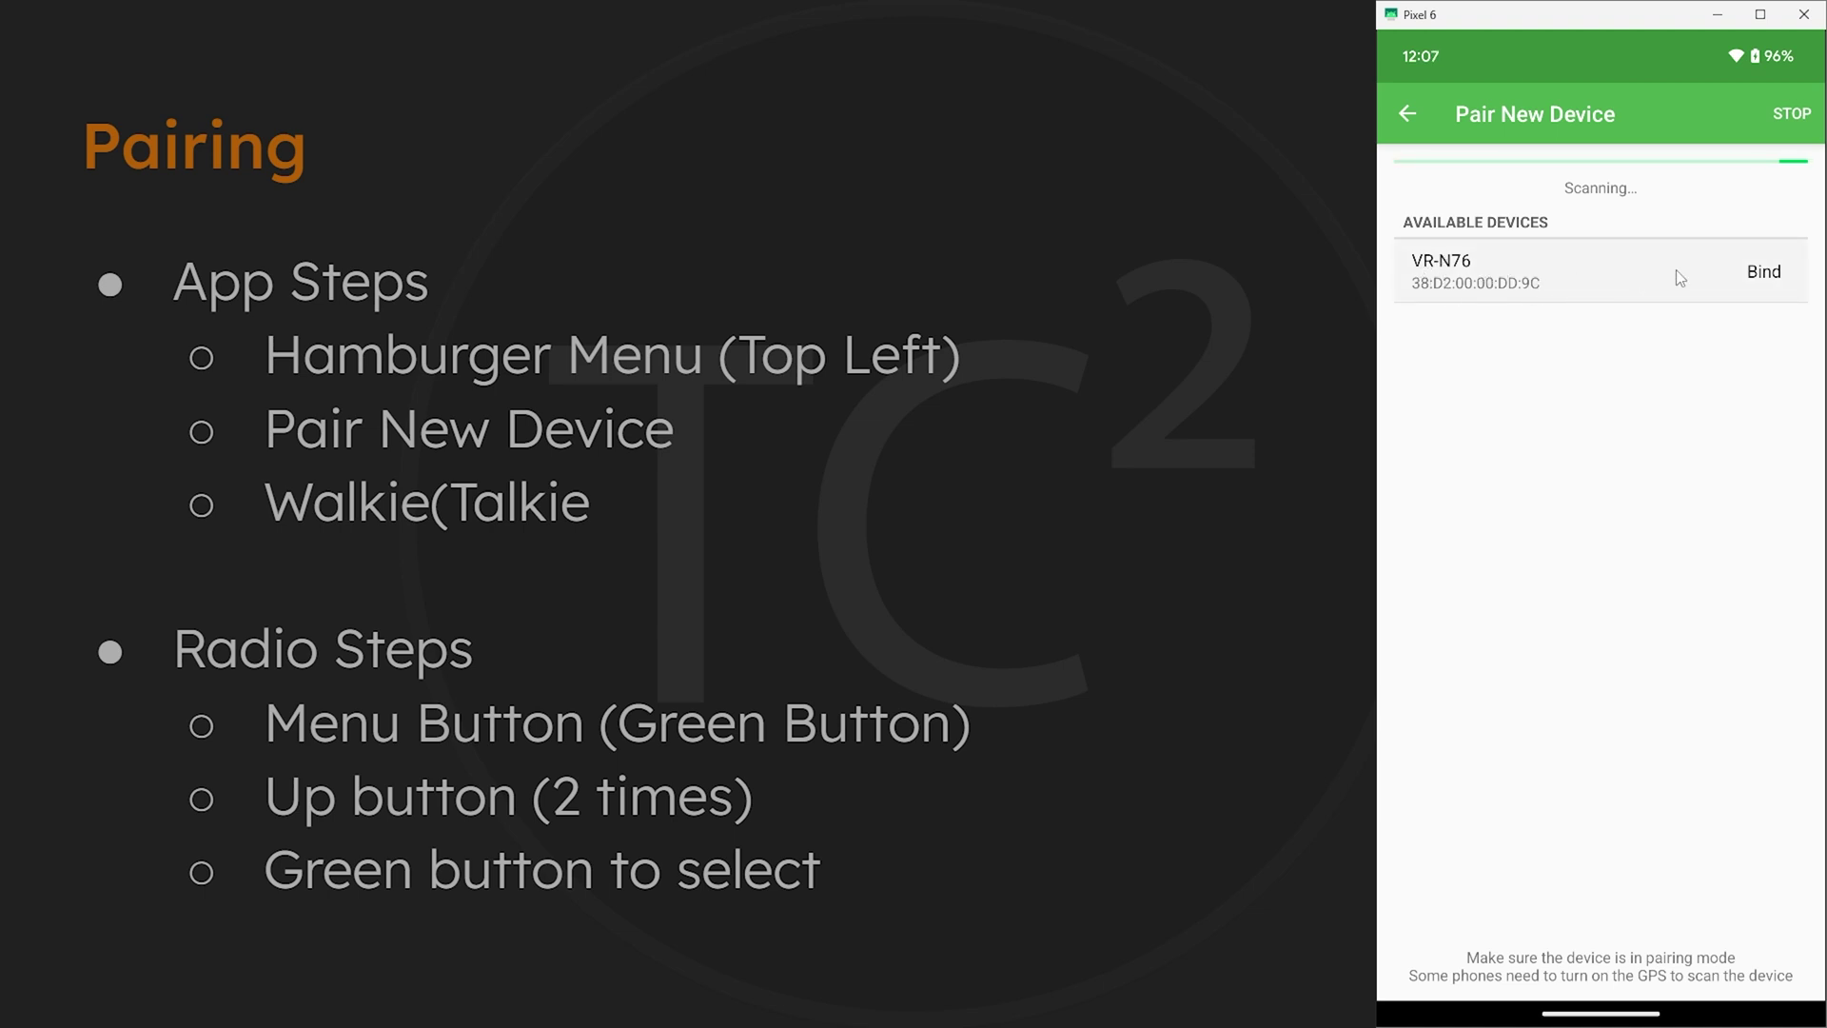
# Bind the VR-N76 found in the scan, accept pairing, and agree to sync signaling settings
pyautogui.click(1586, 267)
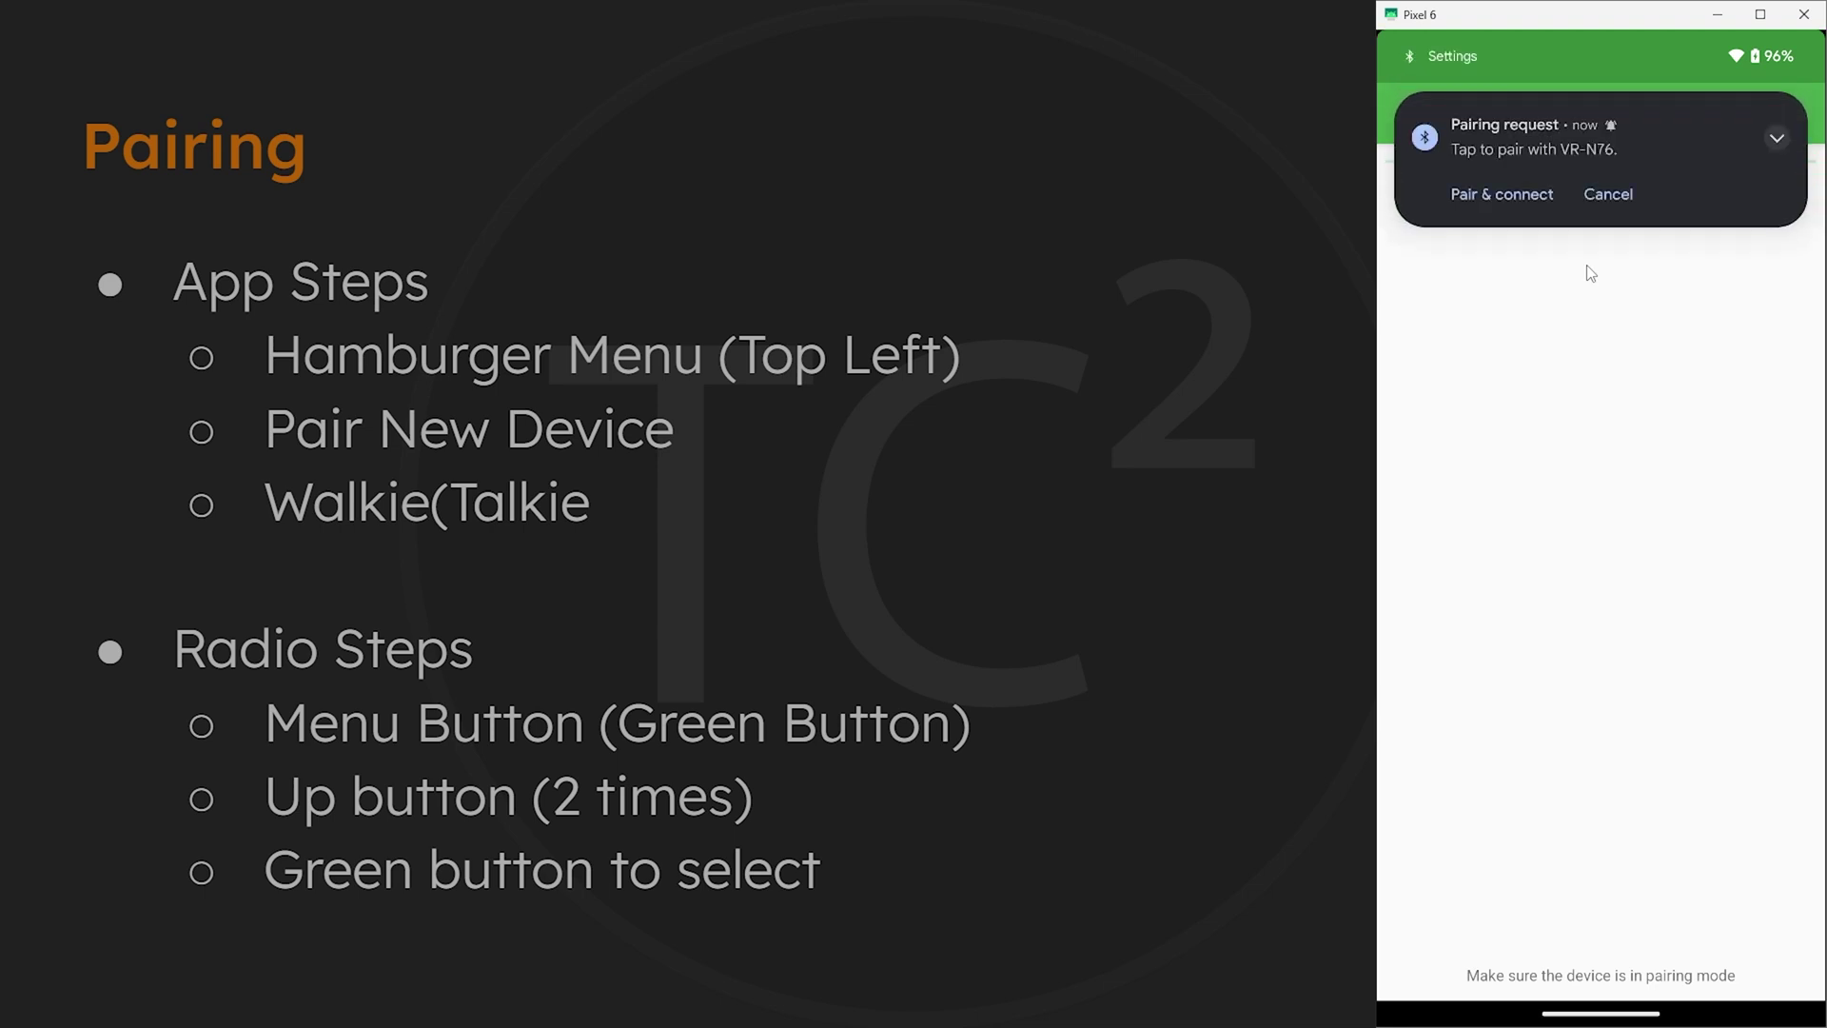
pyautogui.click(1517, 192)
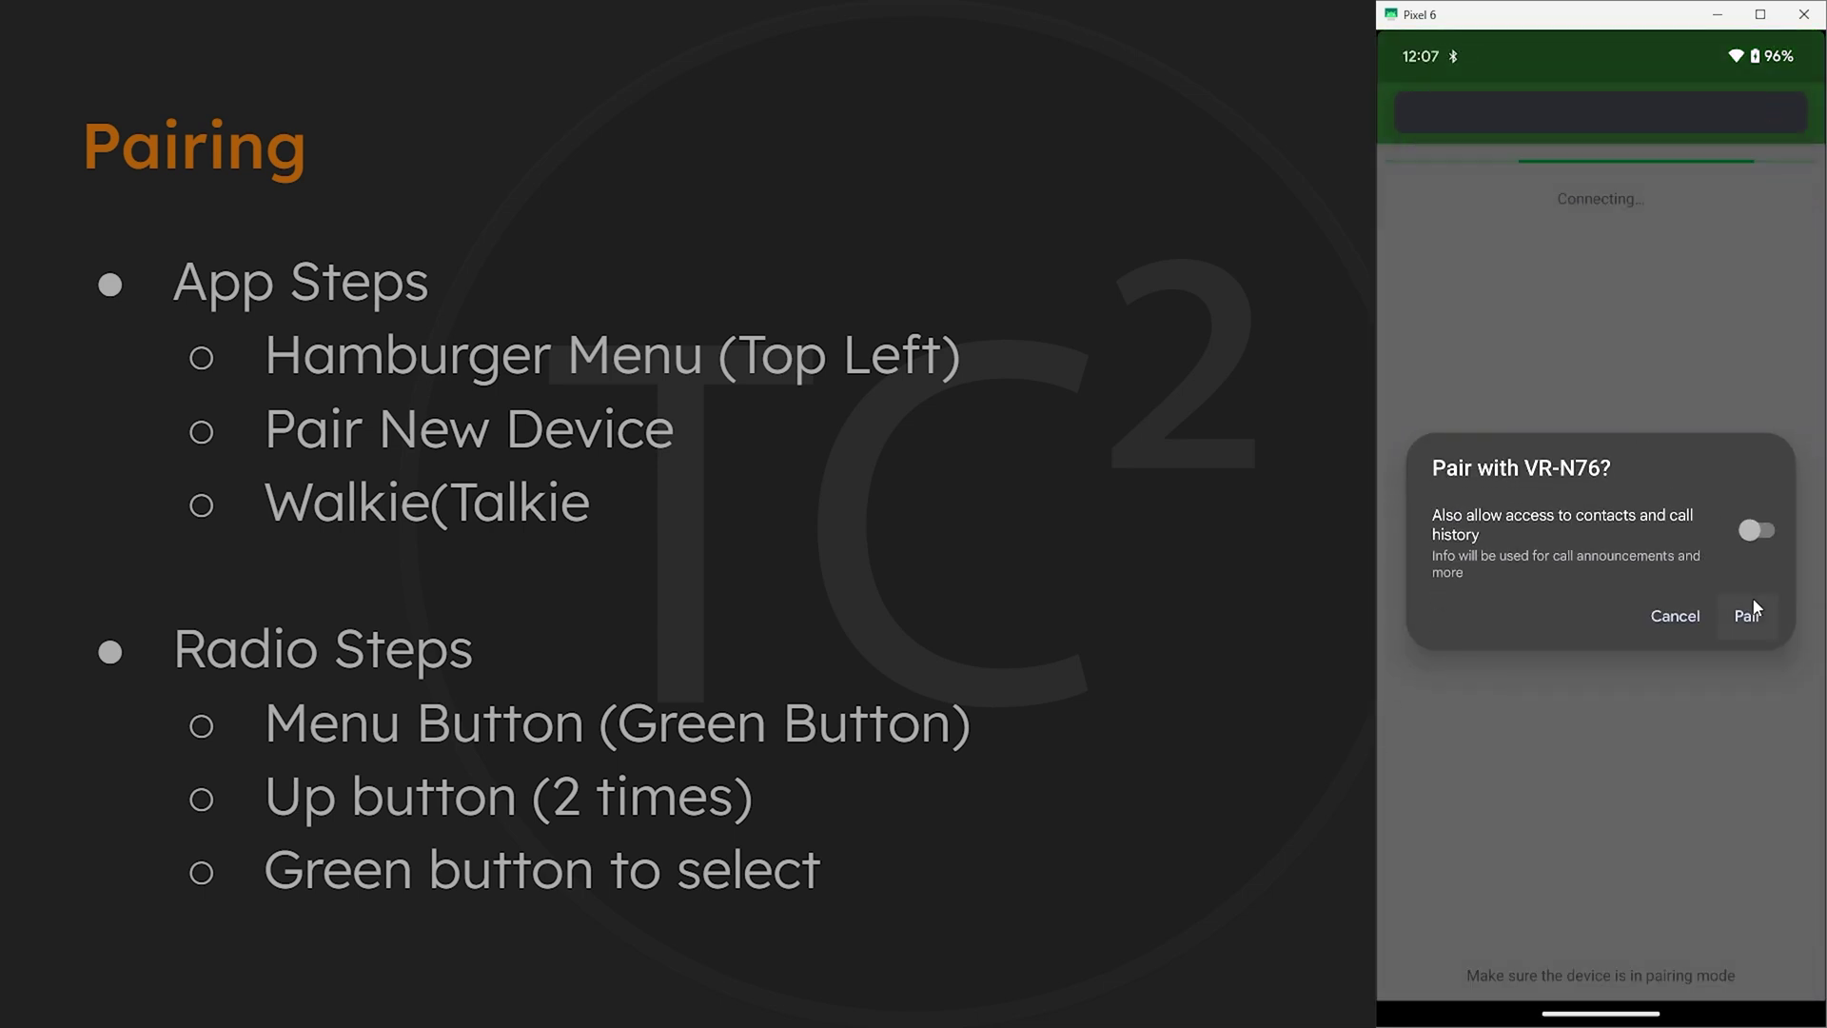
pyautogui.click(1749, 615)
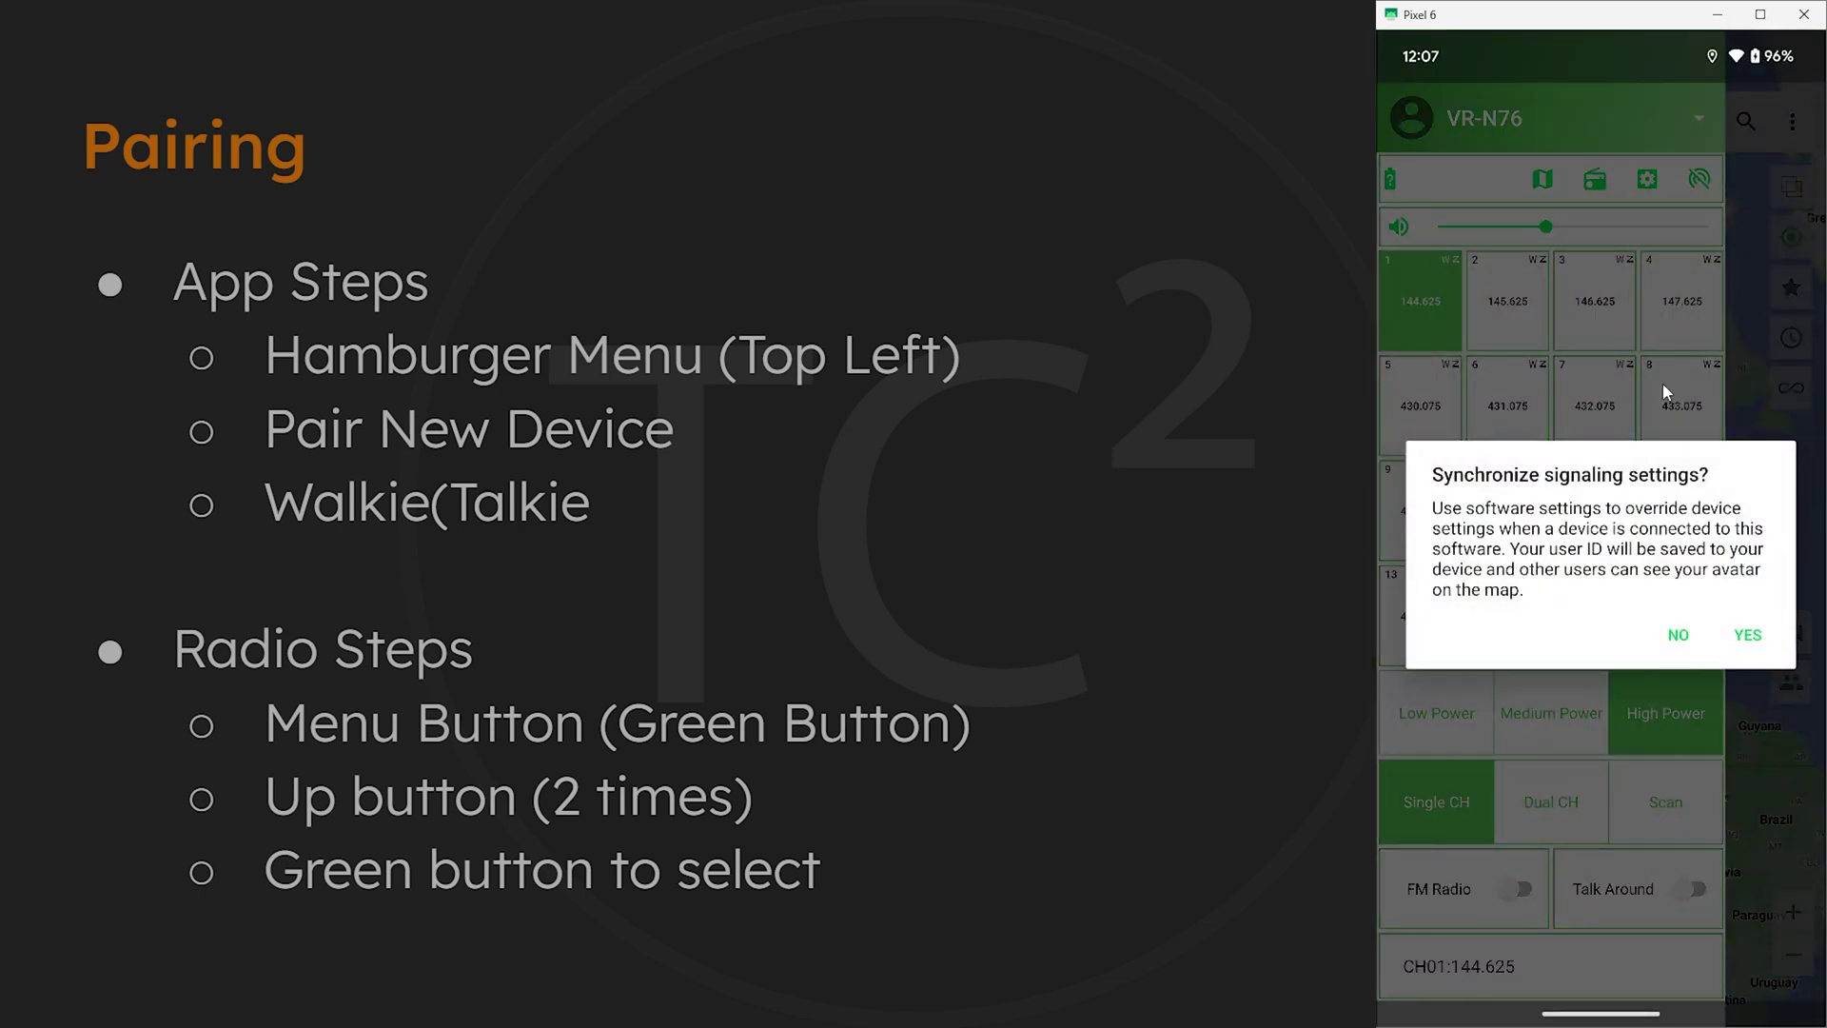
pyautogui.click(1741, 642)
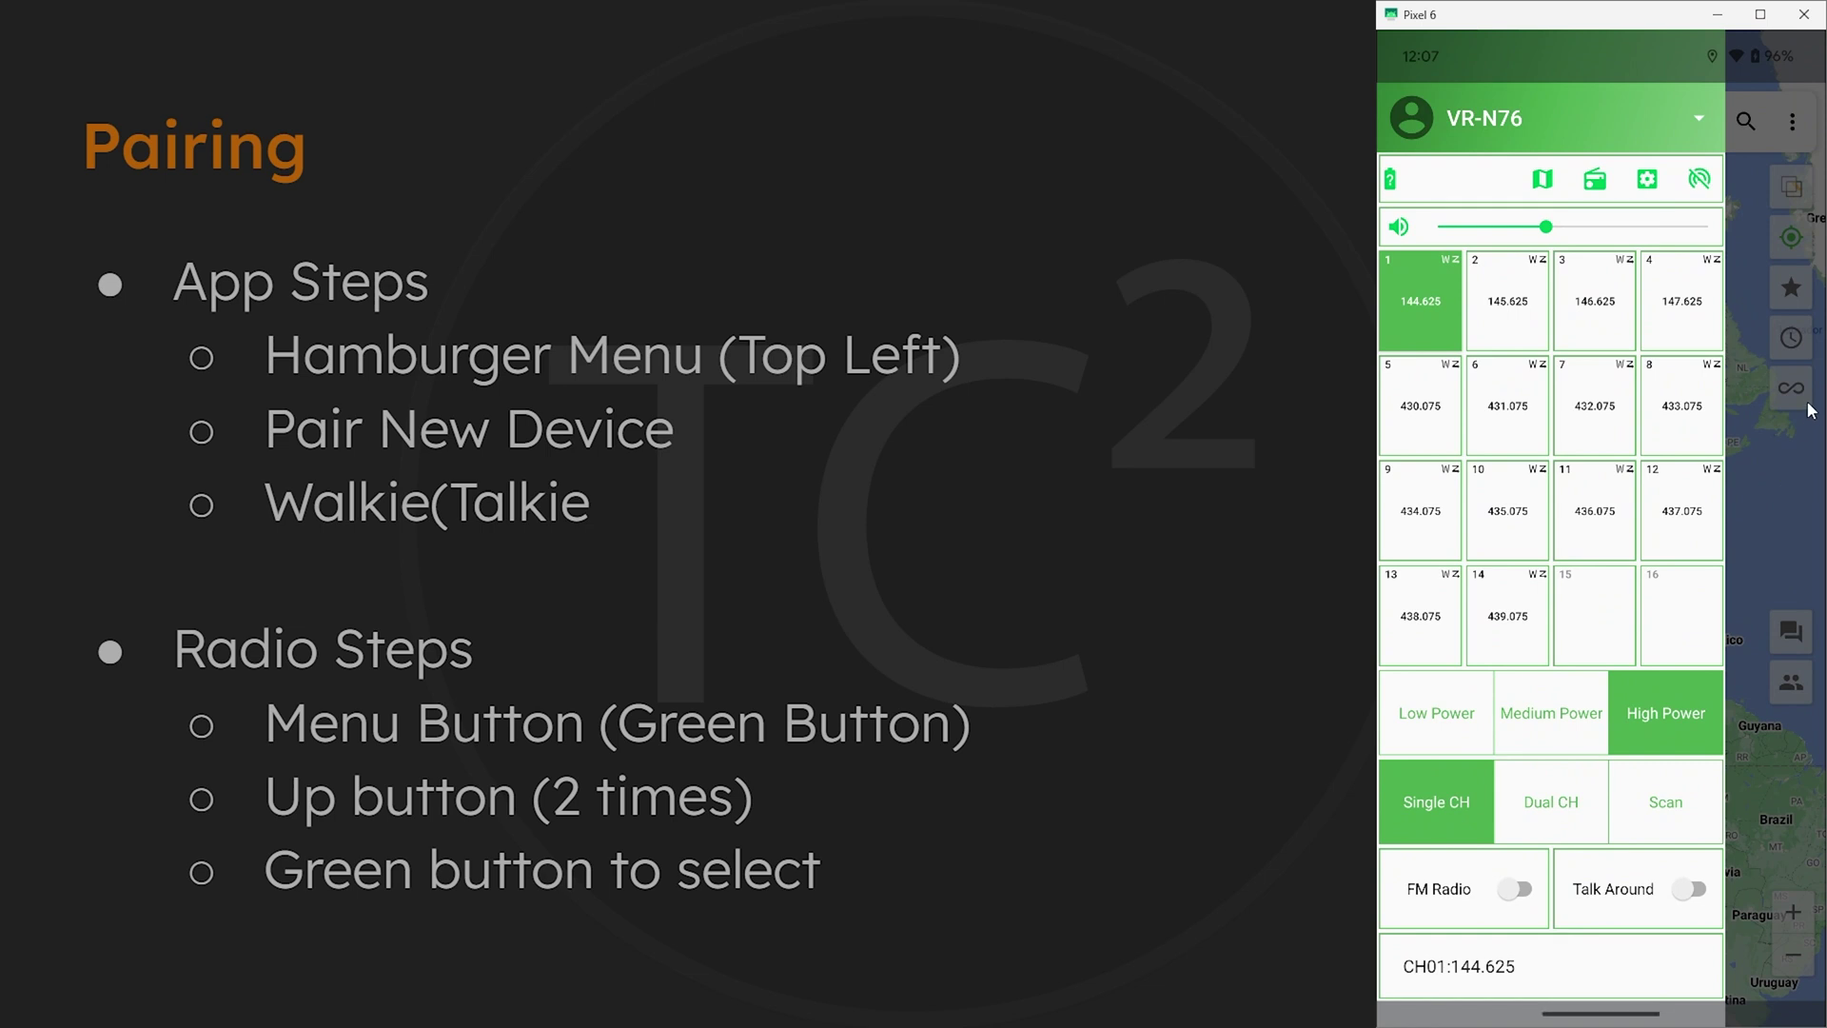
# Close the channel panel to show the map with the VR-N76 on 144.625
pyautogui.click(1784, 472)
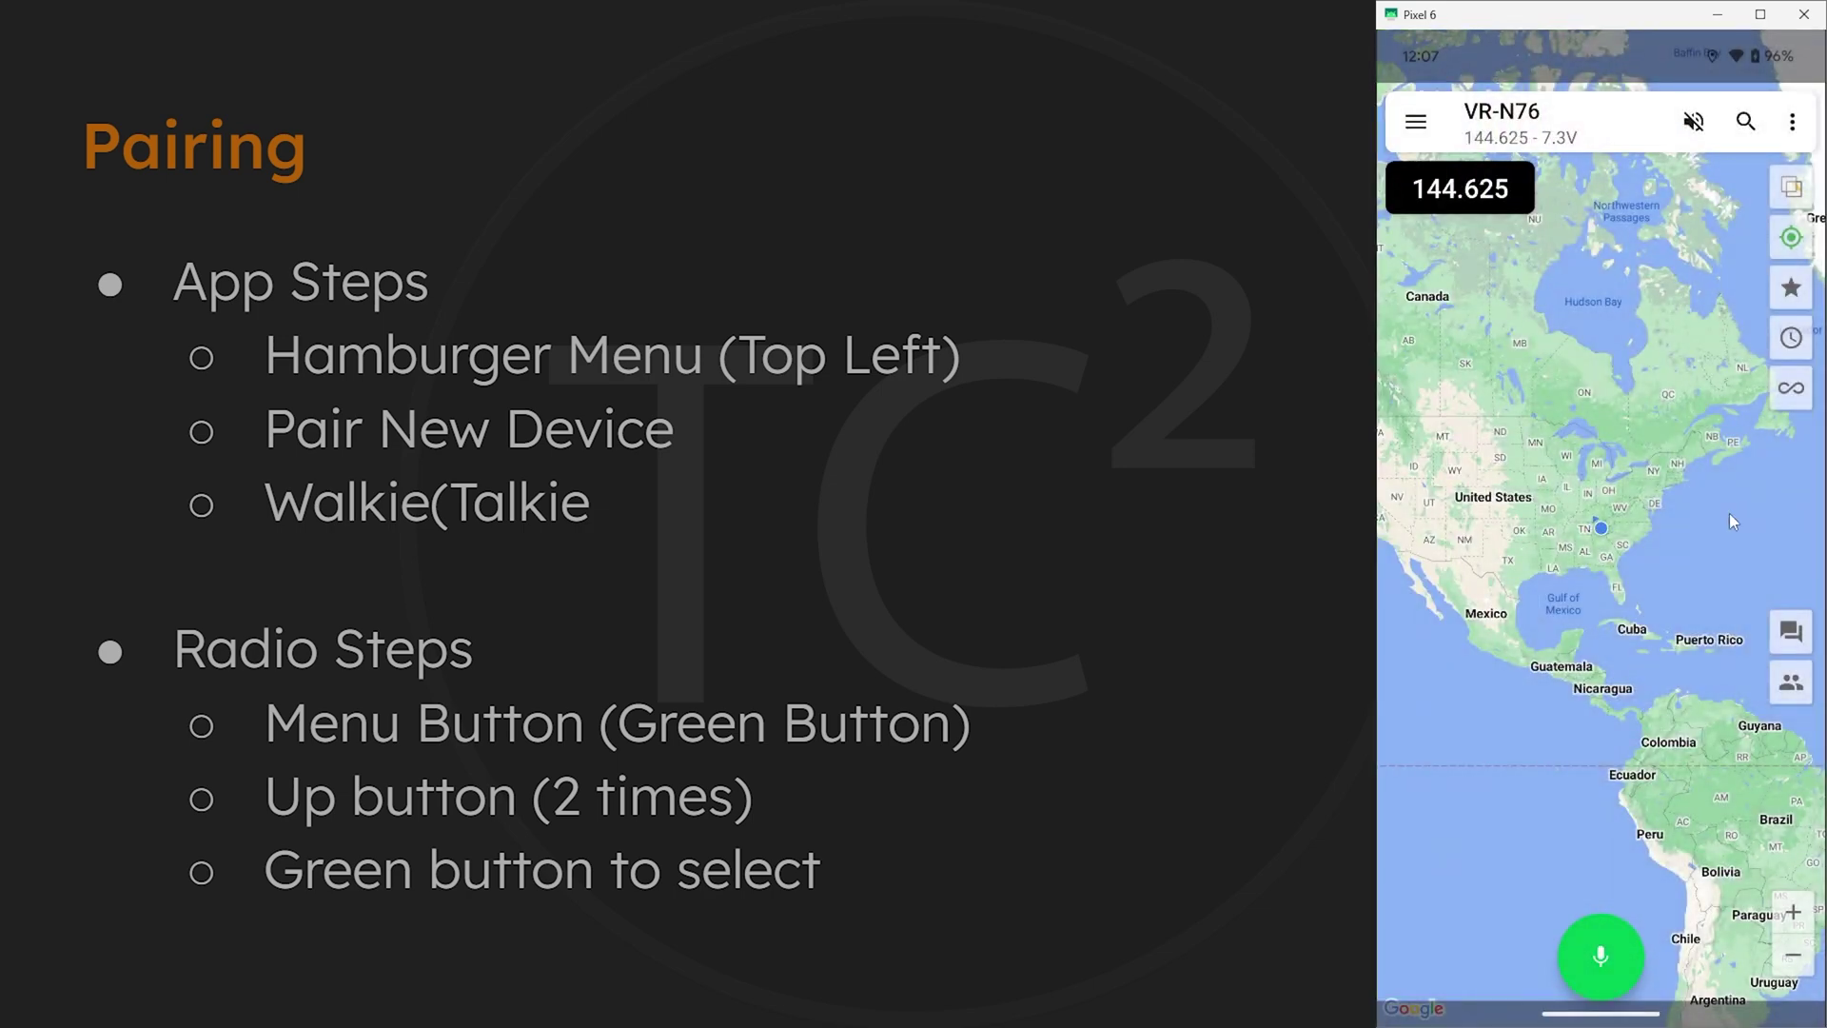
pyautogui.press('Right')
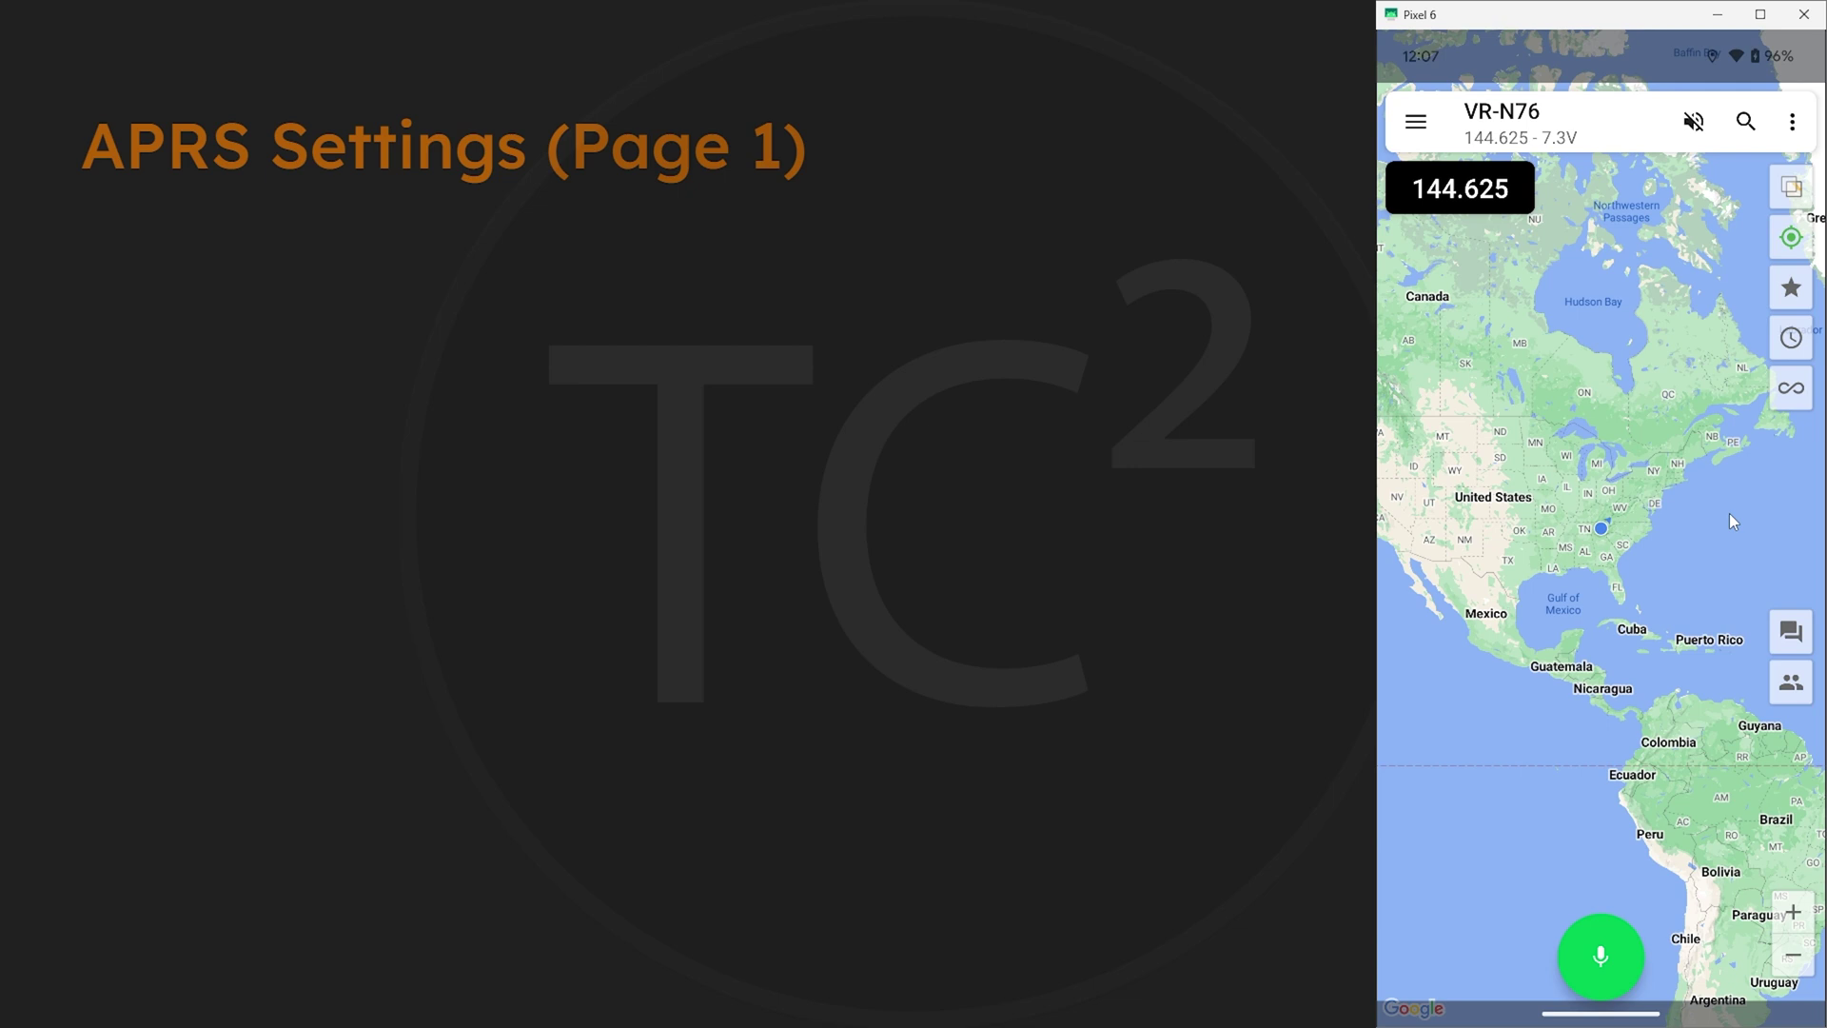
# Go to Settings > APRS settings, request a passcode online, and return from the browser
pyautogui.click(1790, 124)
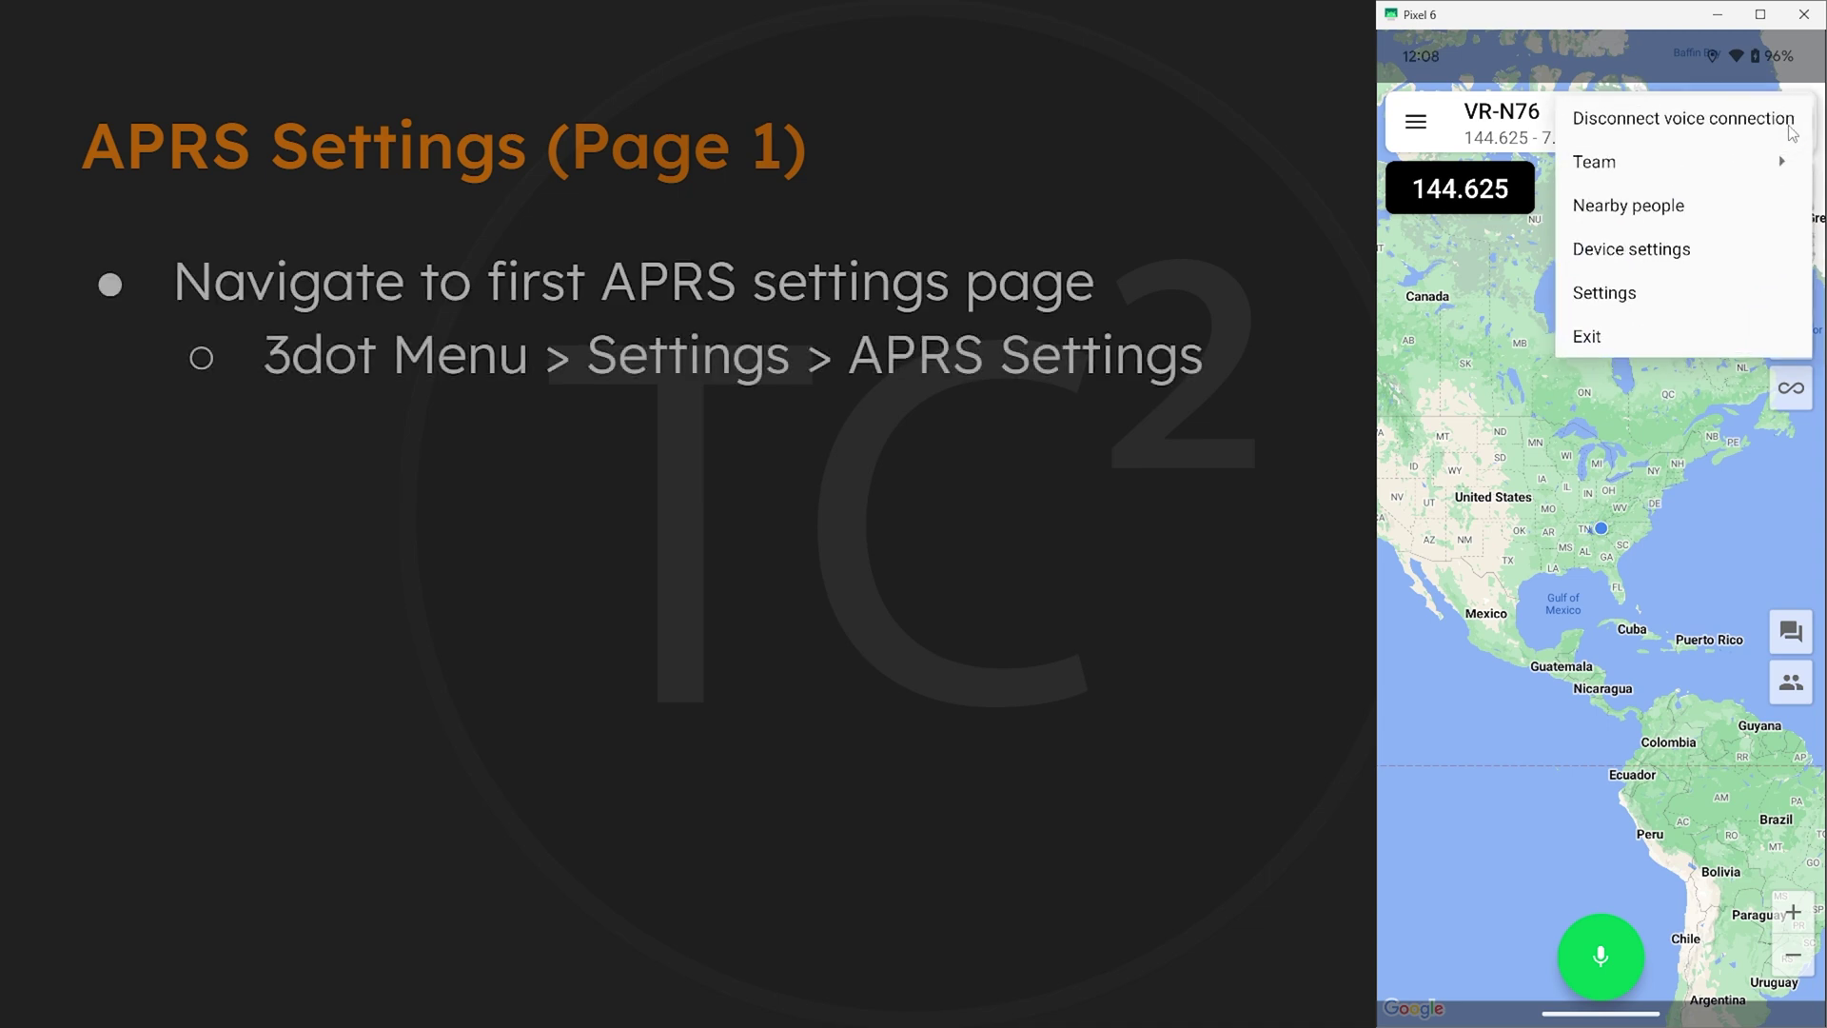
pyautogui.click(1634, 294)
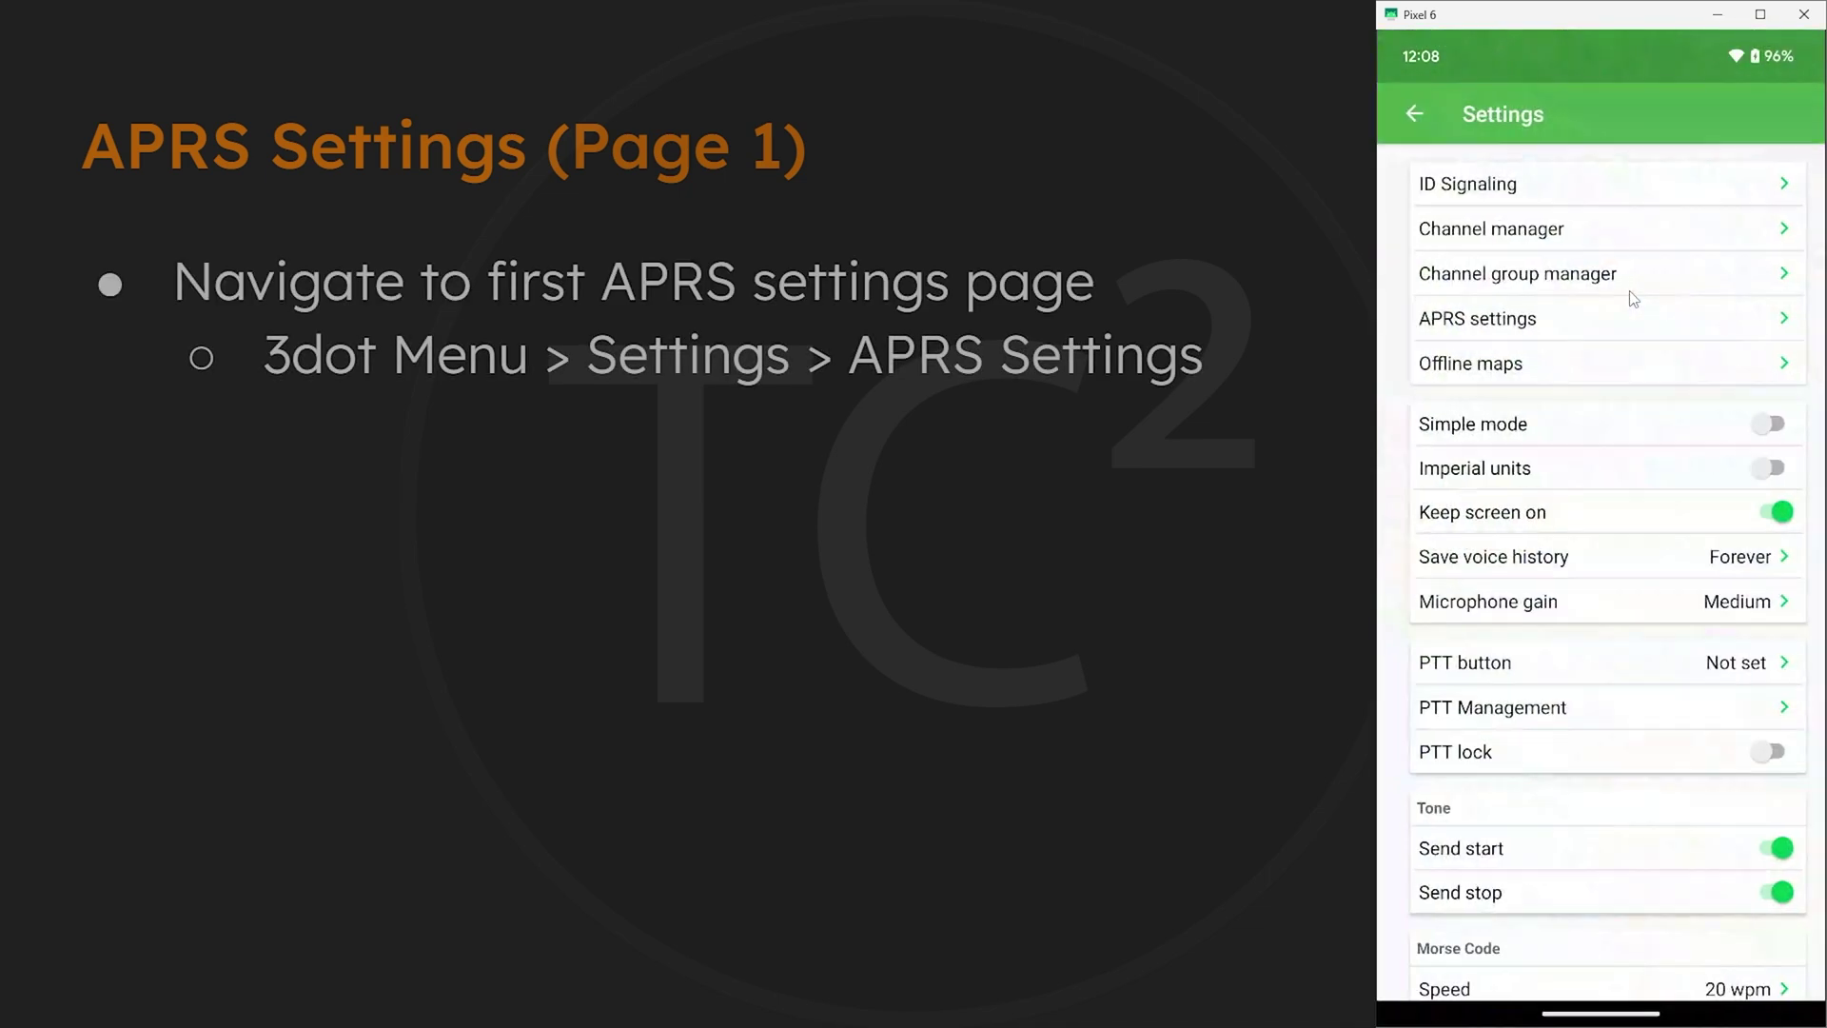
pyautogui.click(1477, 325)
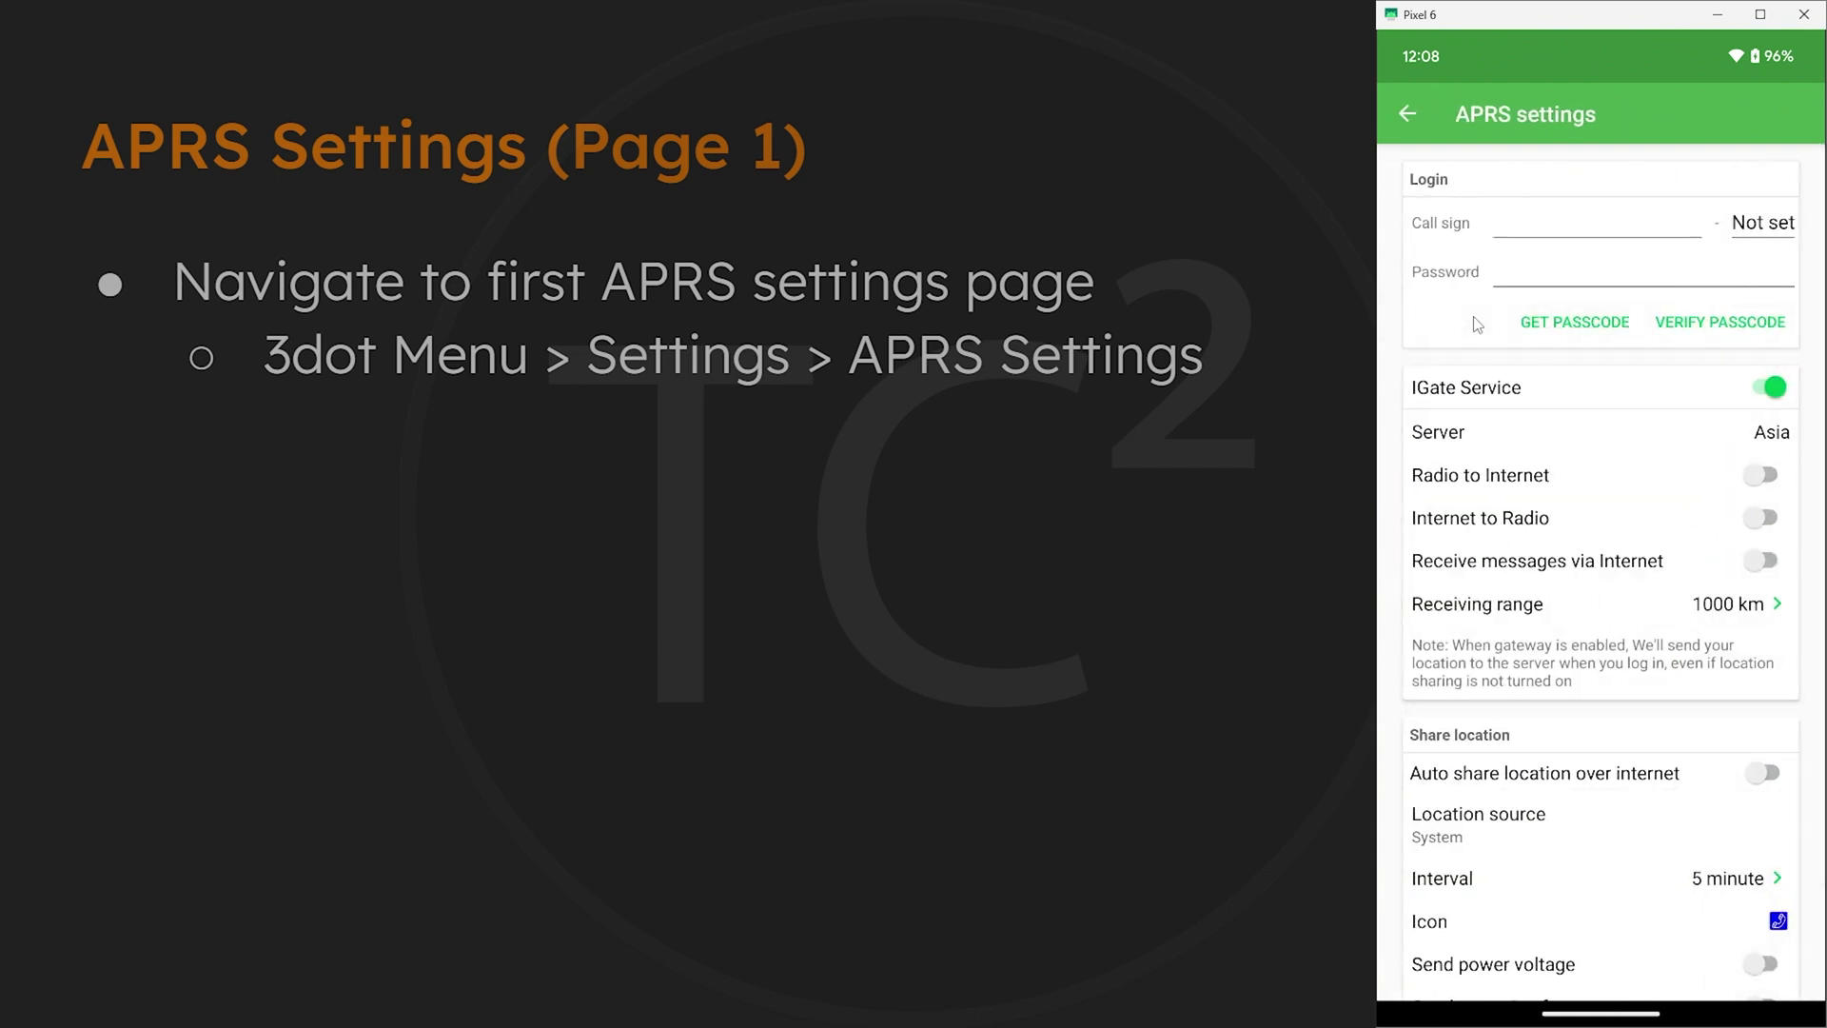
pyautogui.click(1557, 322)
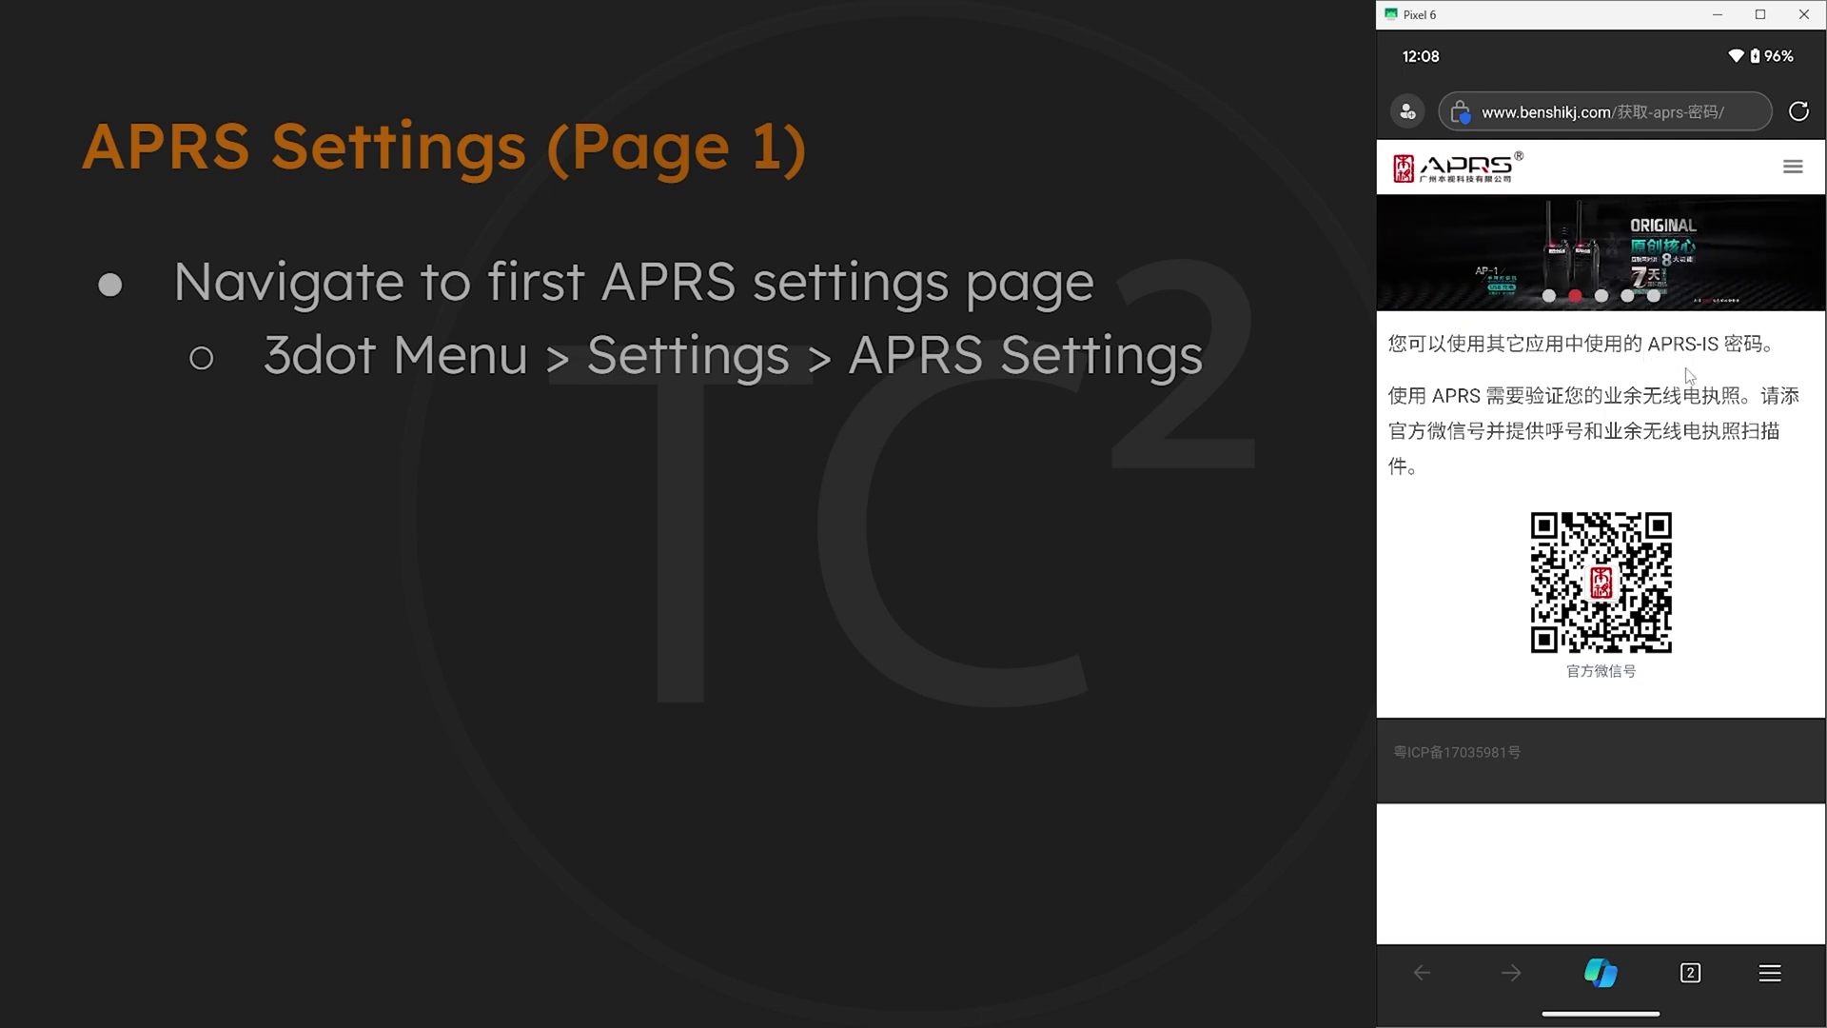
pyautogui.rightClick(1584, 265)
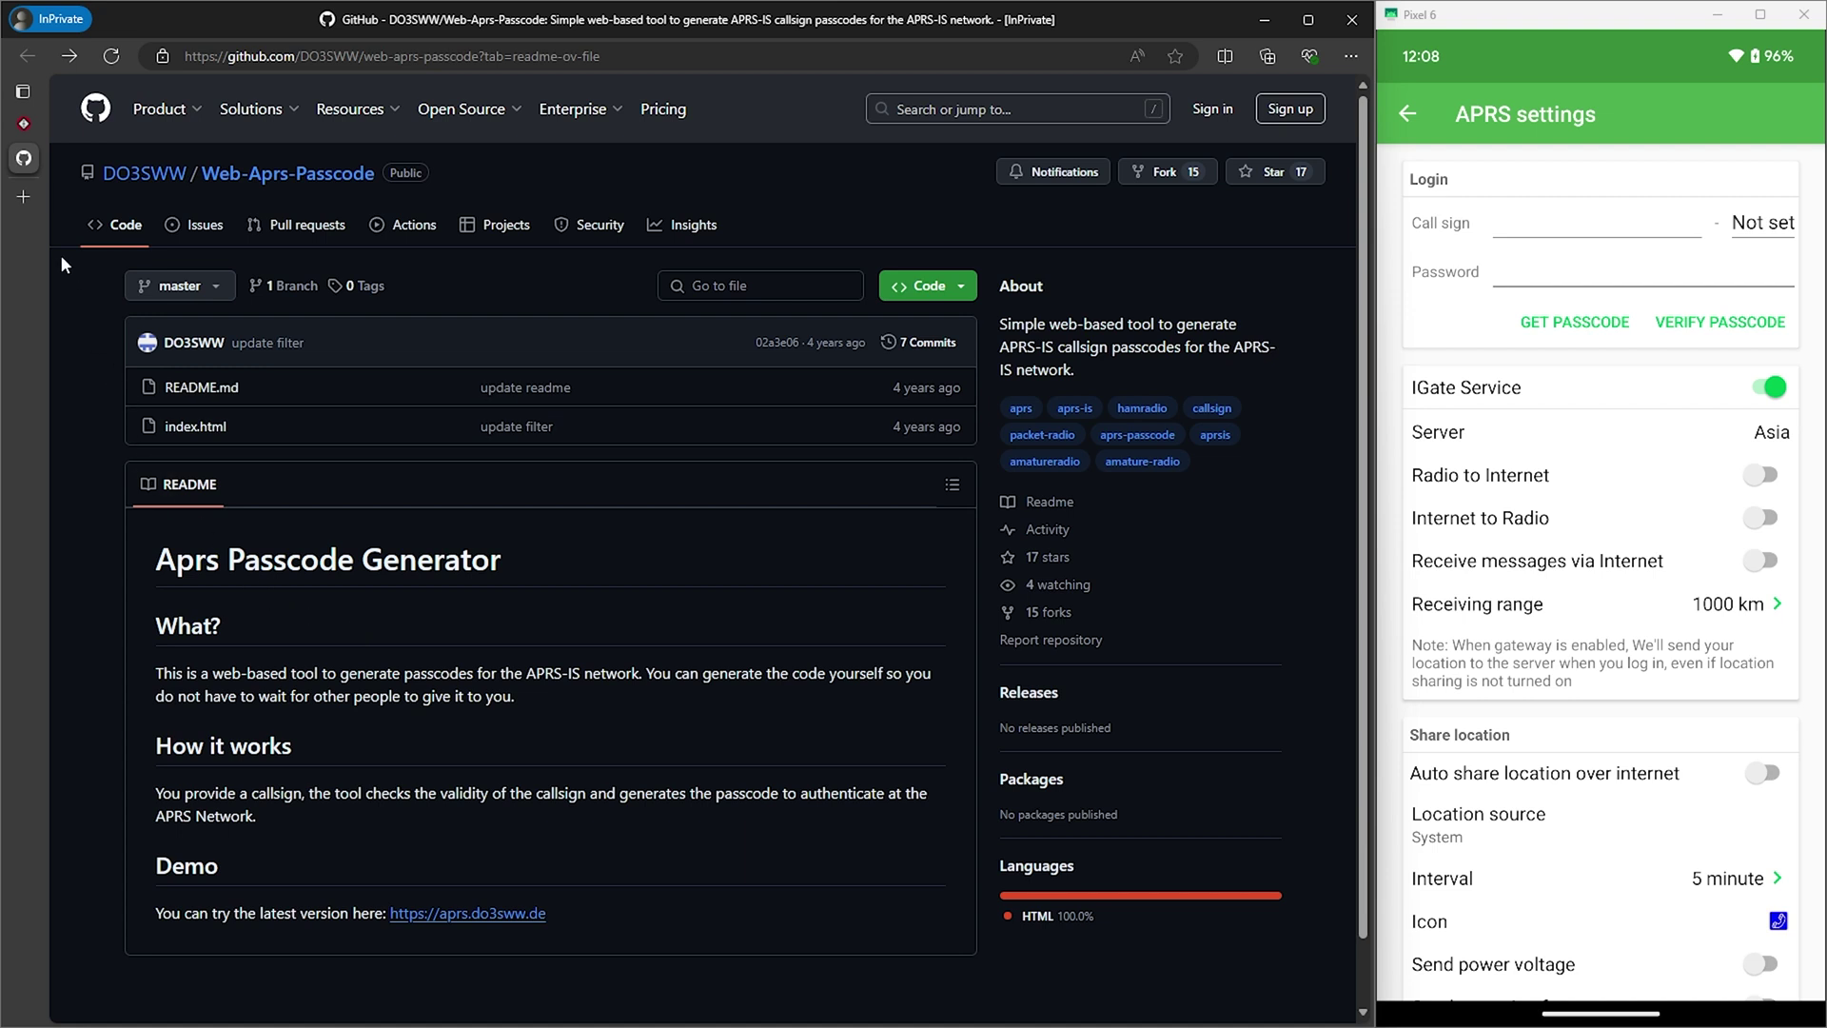
# Generate the APRS-IS passcode for callsign N0CALL and select the resulting number
pyautogui.click(24, 125)
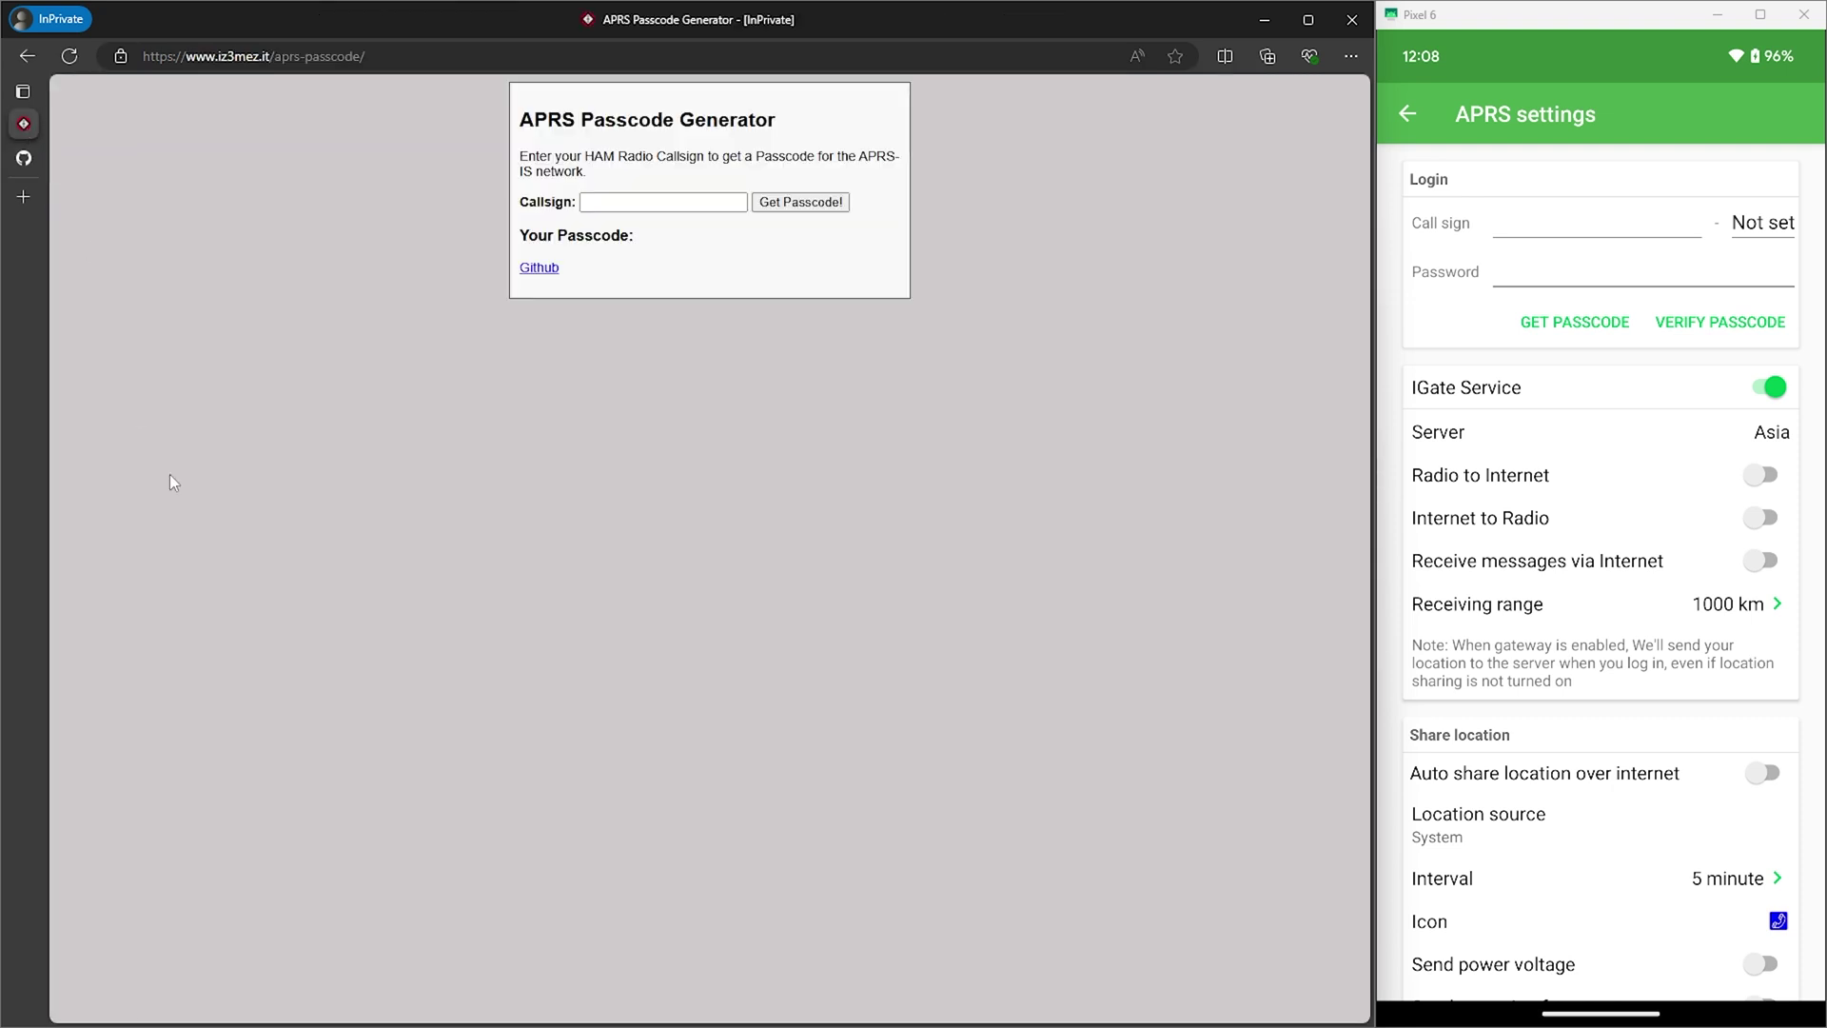
pyautogui.click(653, 203)
pyautogui.write('N0CALL')
pyautogui.click(785, 203)
pyautogui.moveTo(637, 235); pyautogui.dragTo(682, 237)
pyautogui.click(719, 260)
# Set the APRS call sign to N0CALL and choose SSID 7
pyautogui.click(1551, 236)
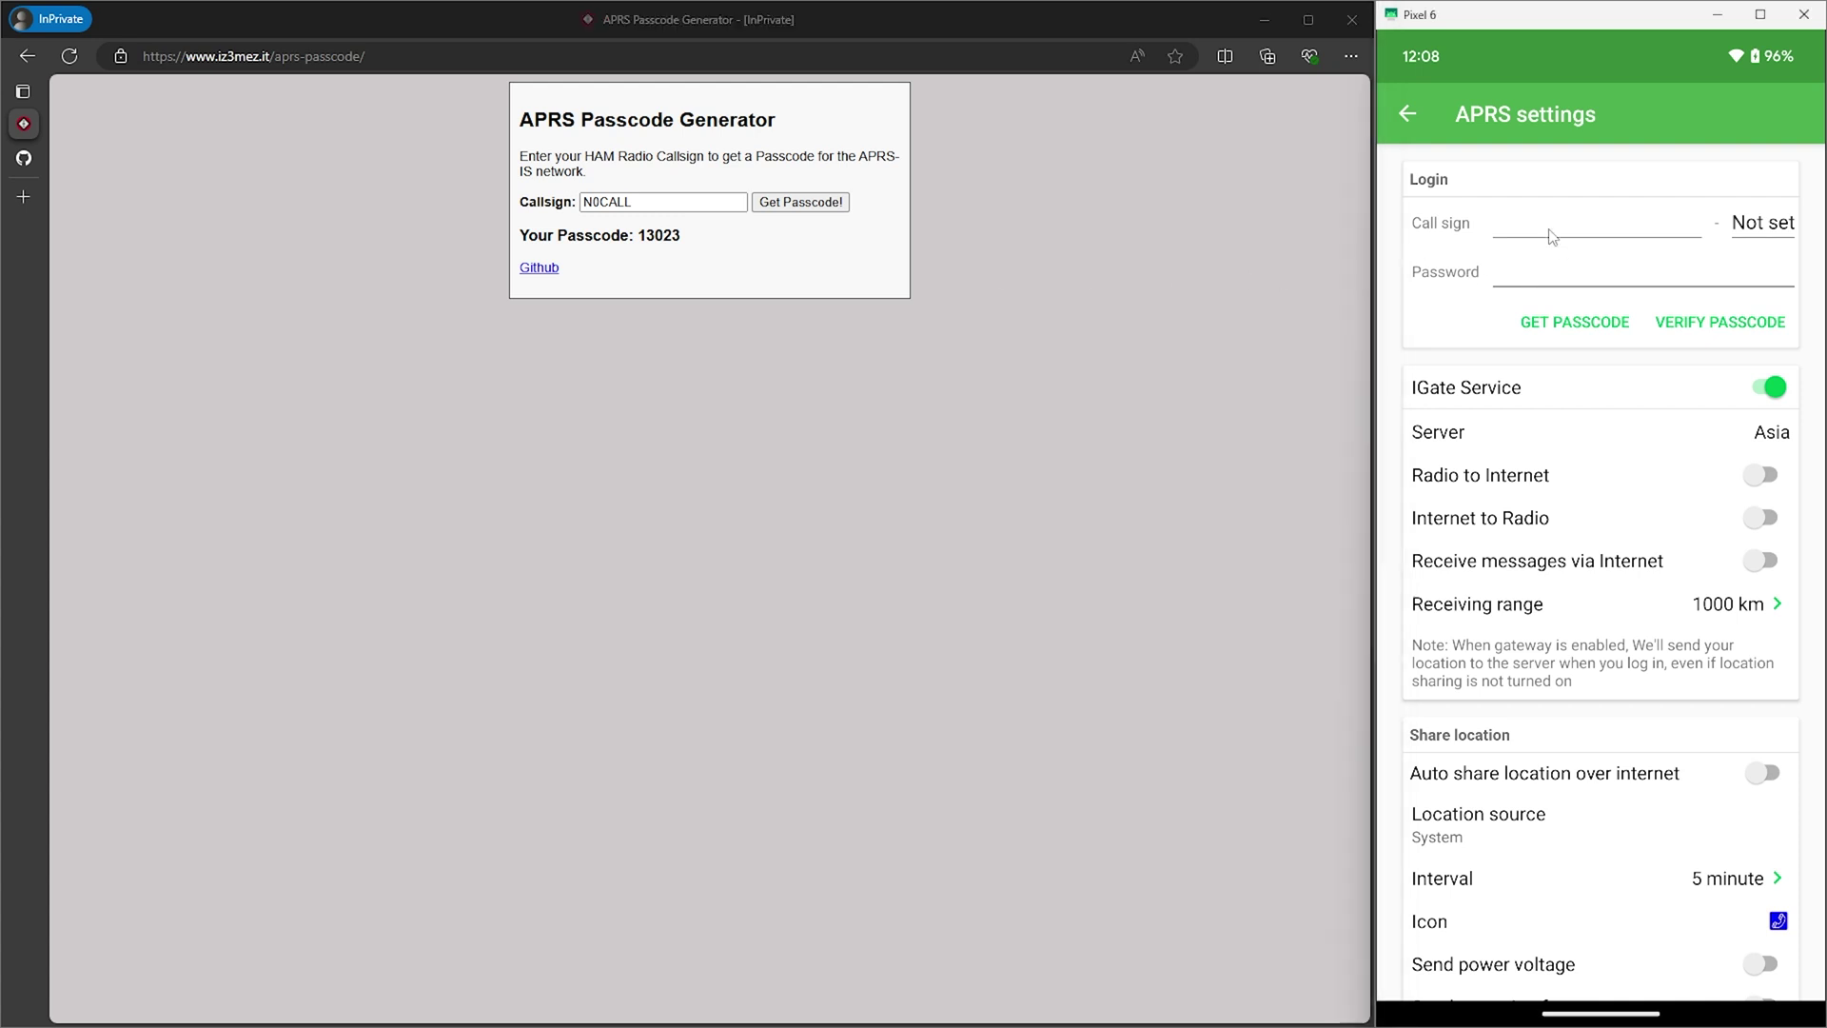
pyautogui.write('N0')
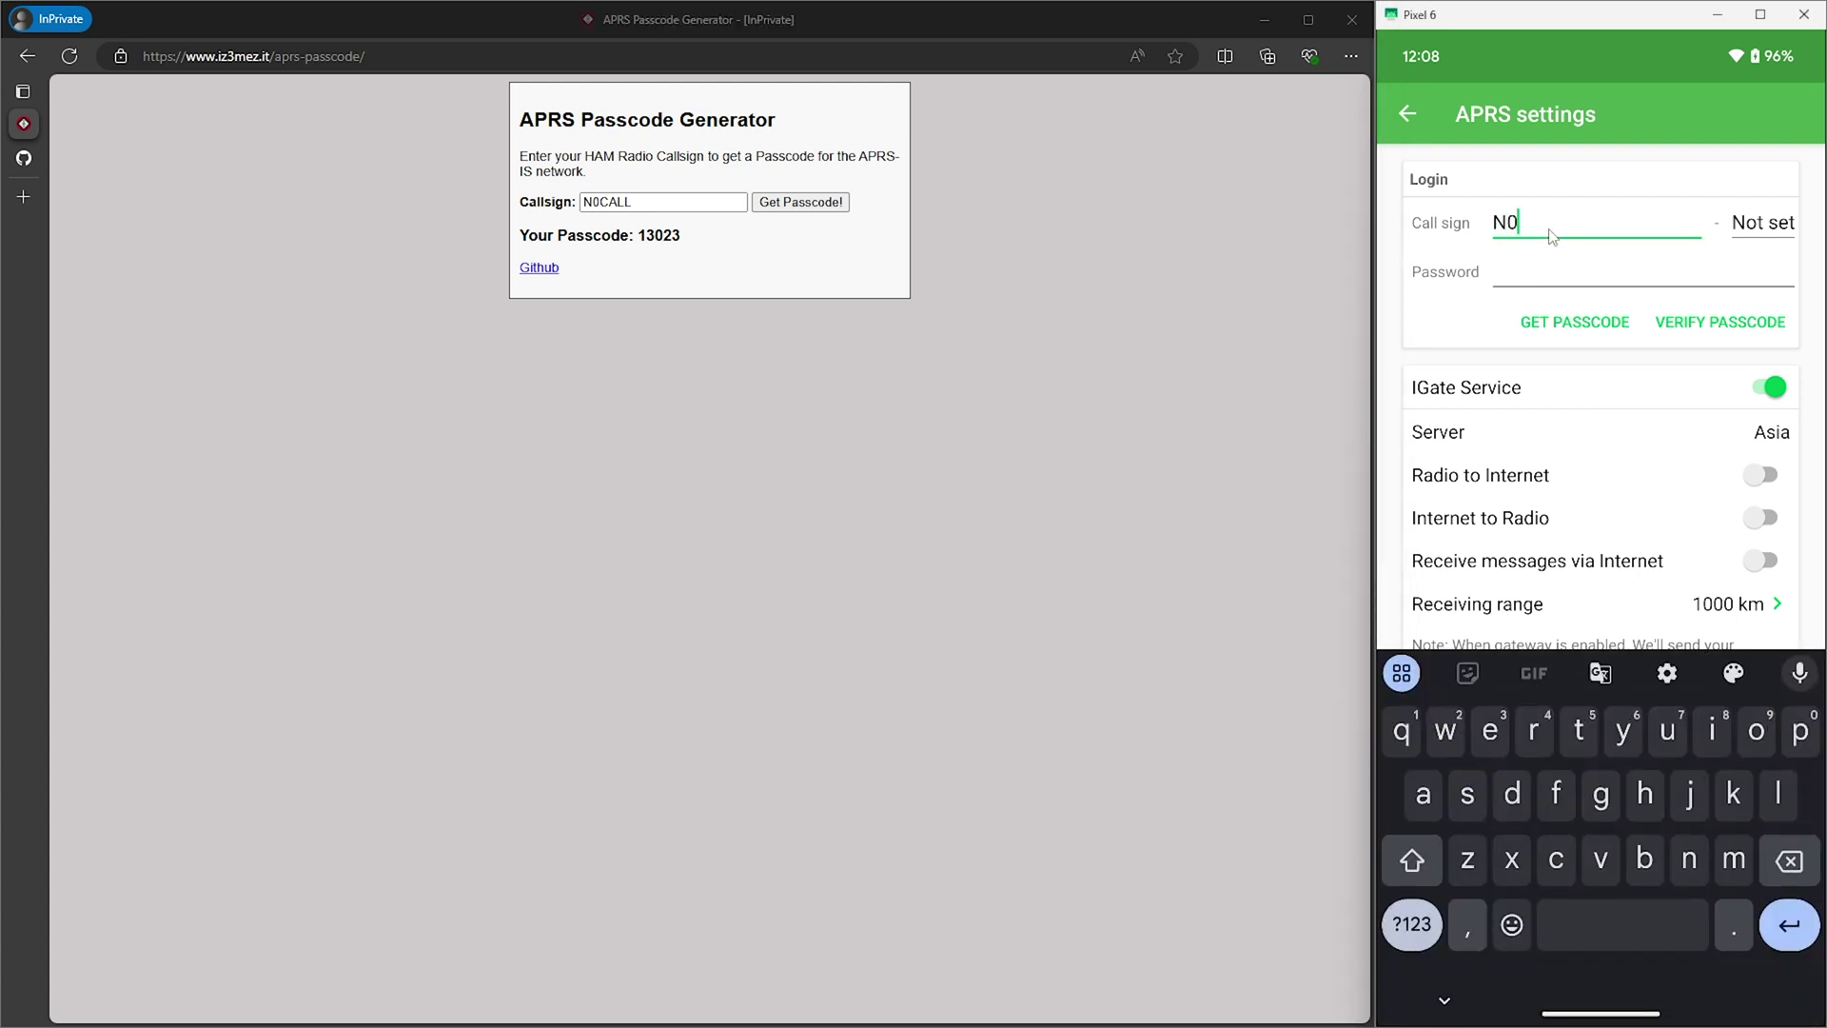
pyautogui.write('CALL')
pyautogui.click(1770, 223)
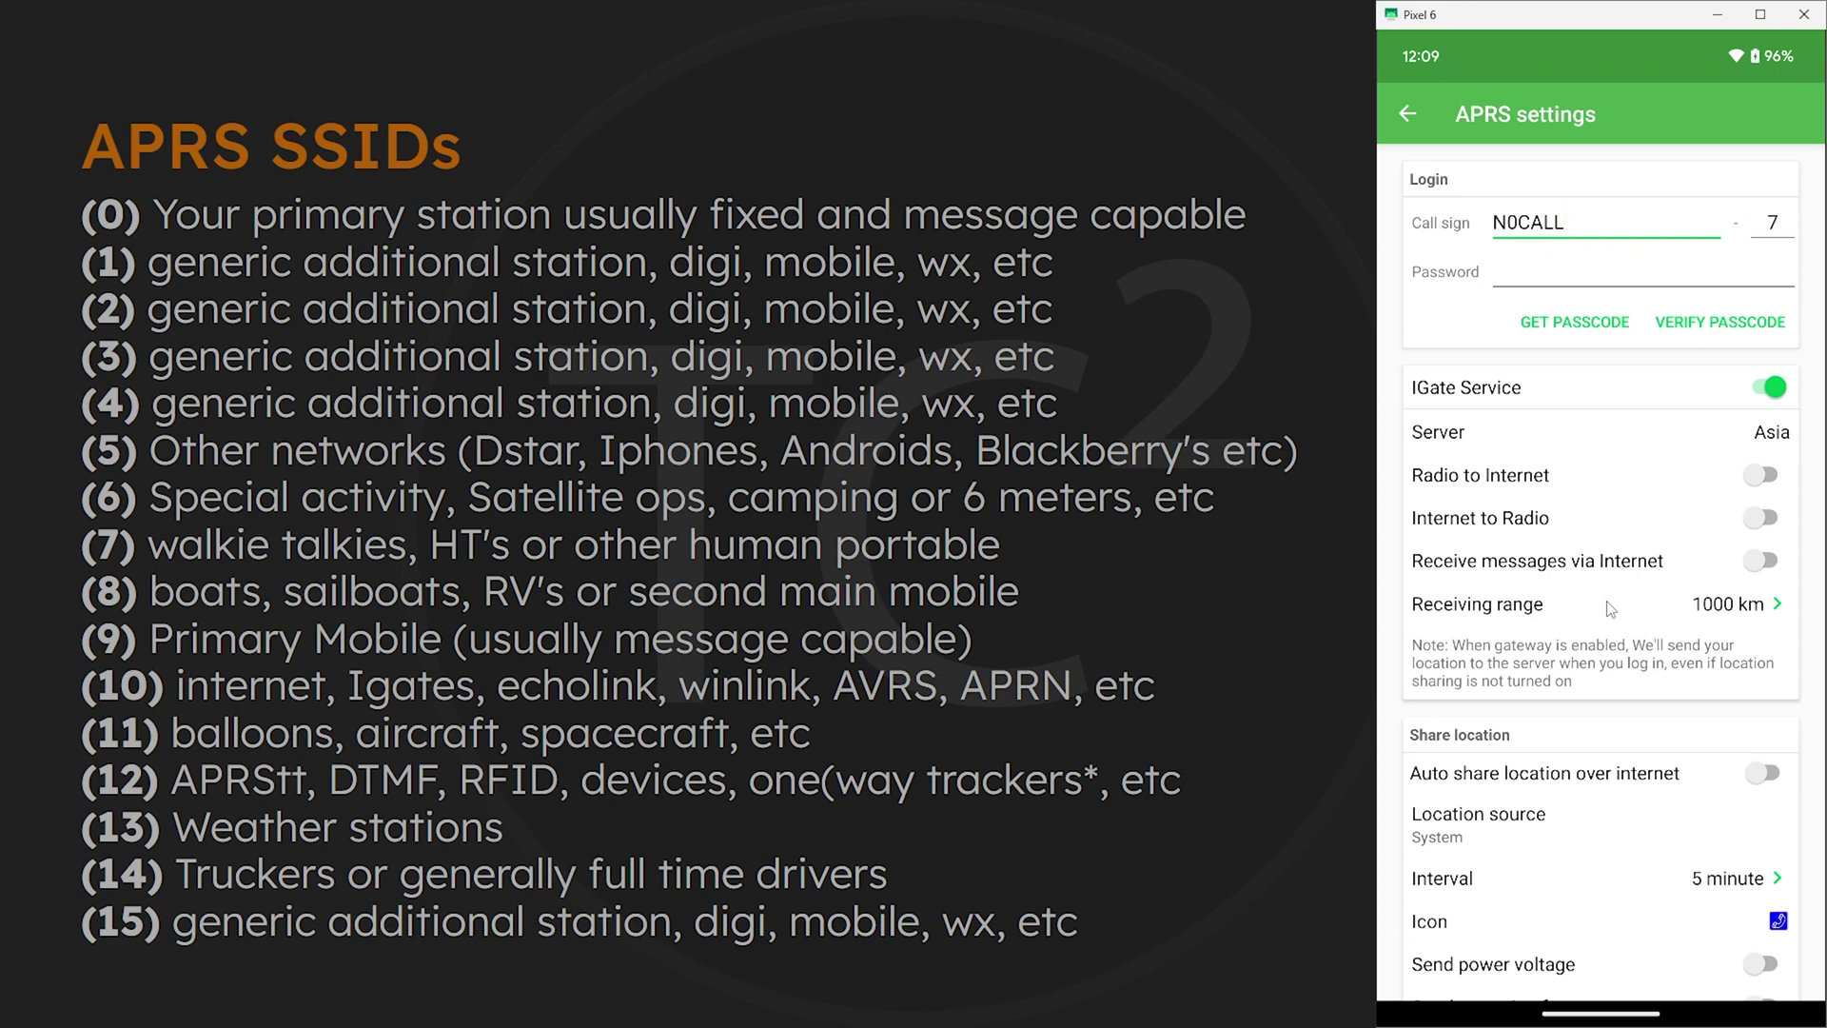
# Enter the generated passcode in the Password field and verify it is accepted
pyautogui.click(1532, 279)
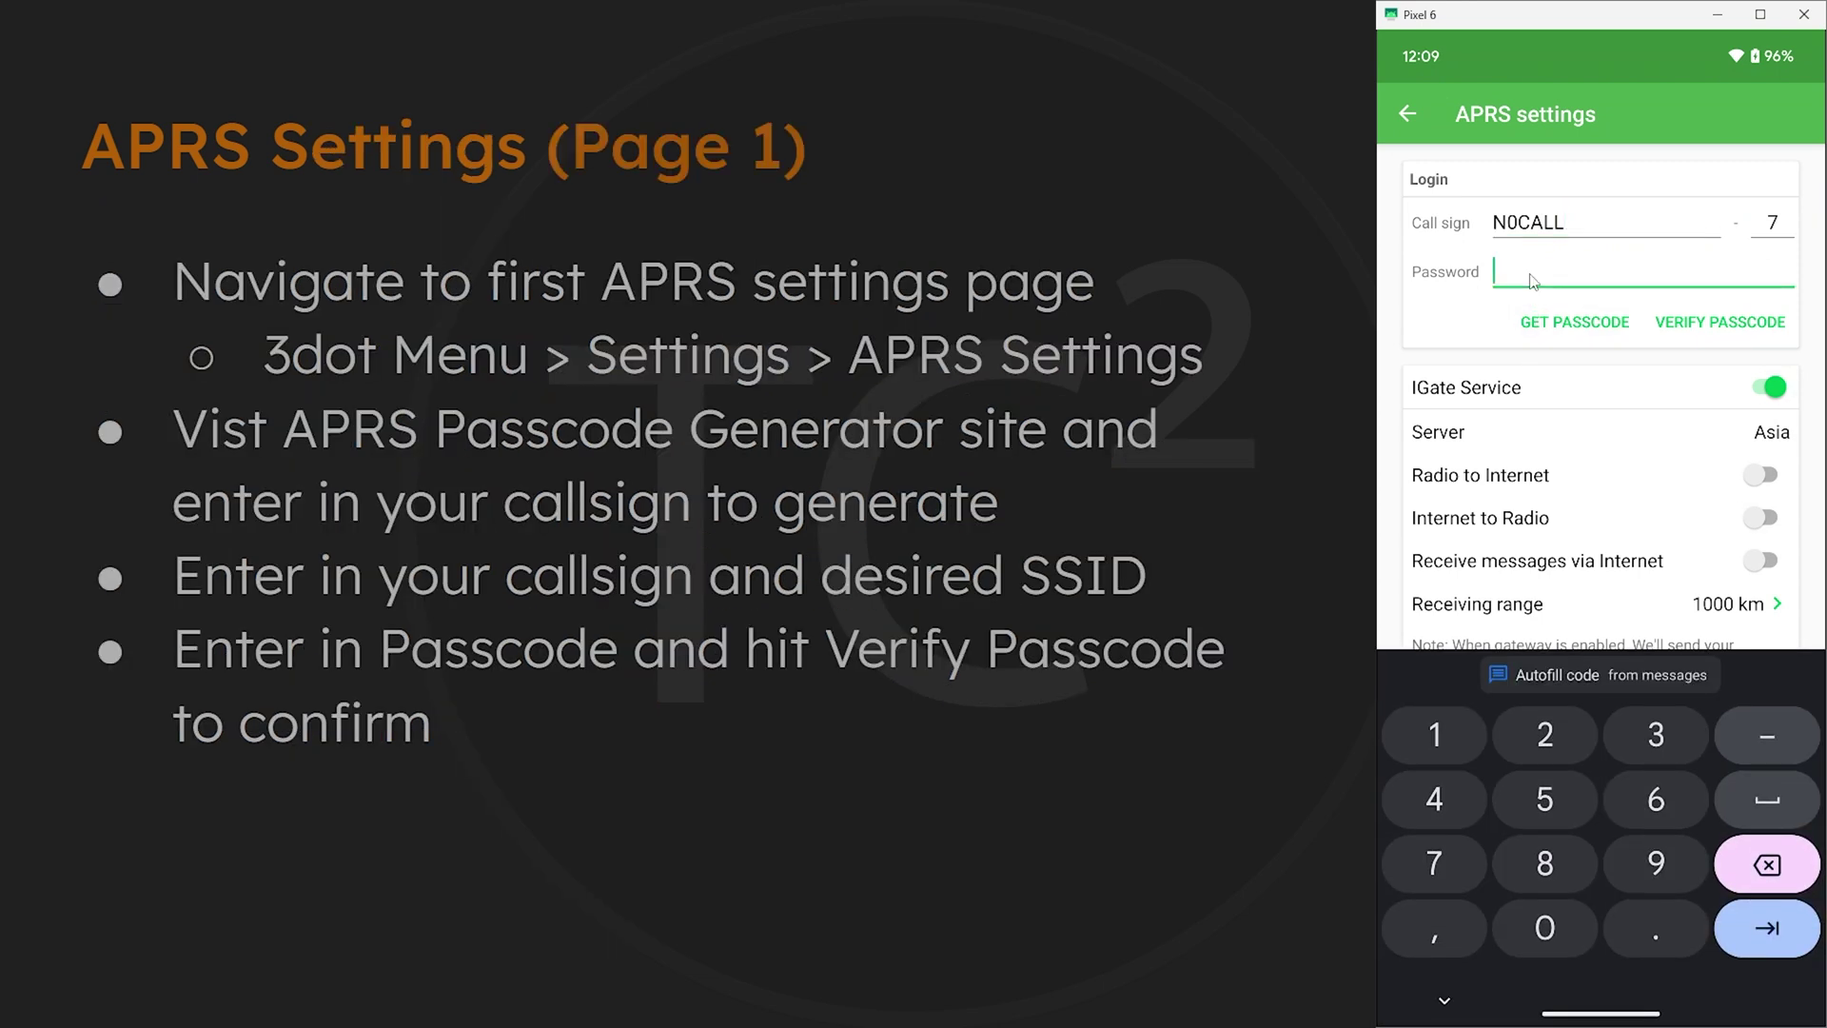
pyautogui.click(1434, 735)
pyautogui.click(1656, 735)
pyautogui.click(1558, 928)
pyautogui.click(1546, 752)
pyautogui.click(1656, 735)
pyautogui.click(1690, 321)
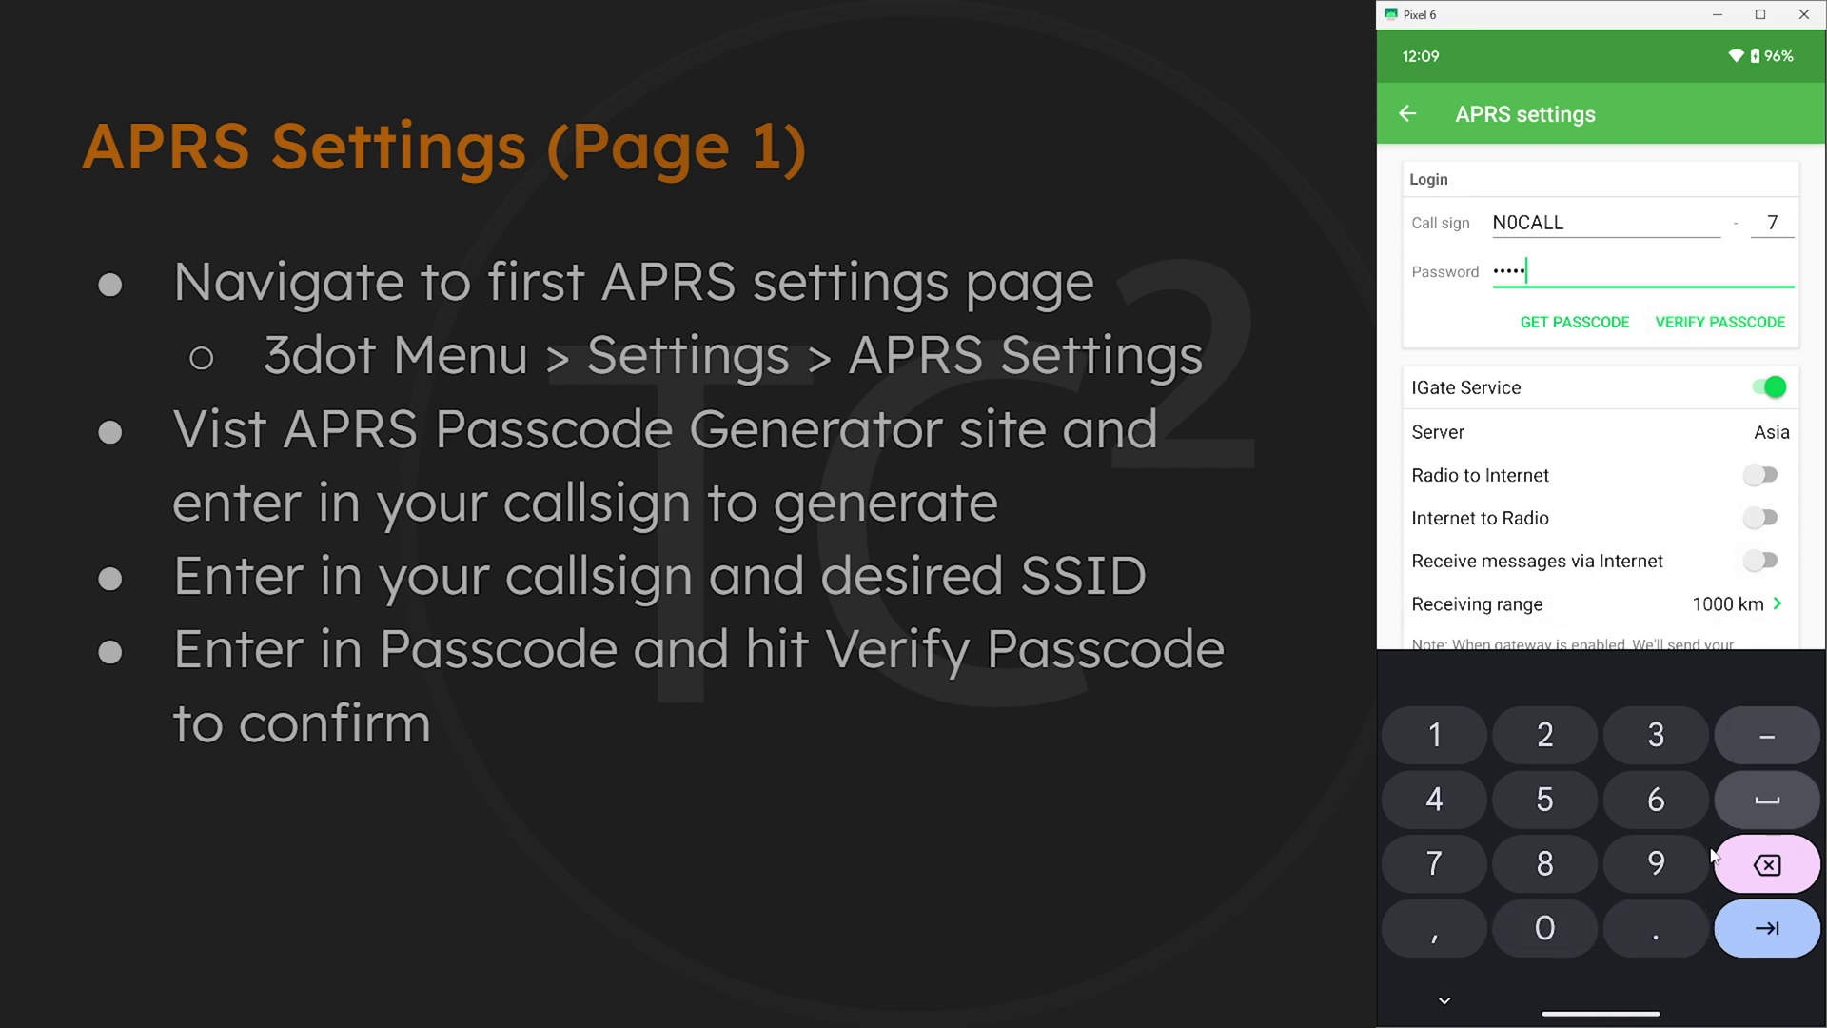
pyautogui.press('Tab')
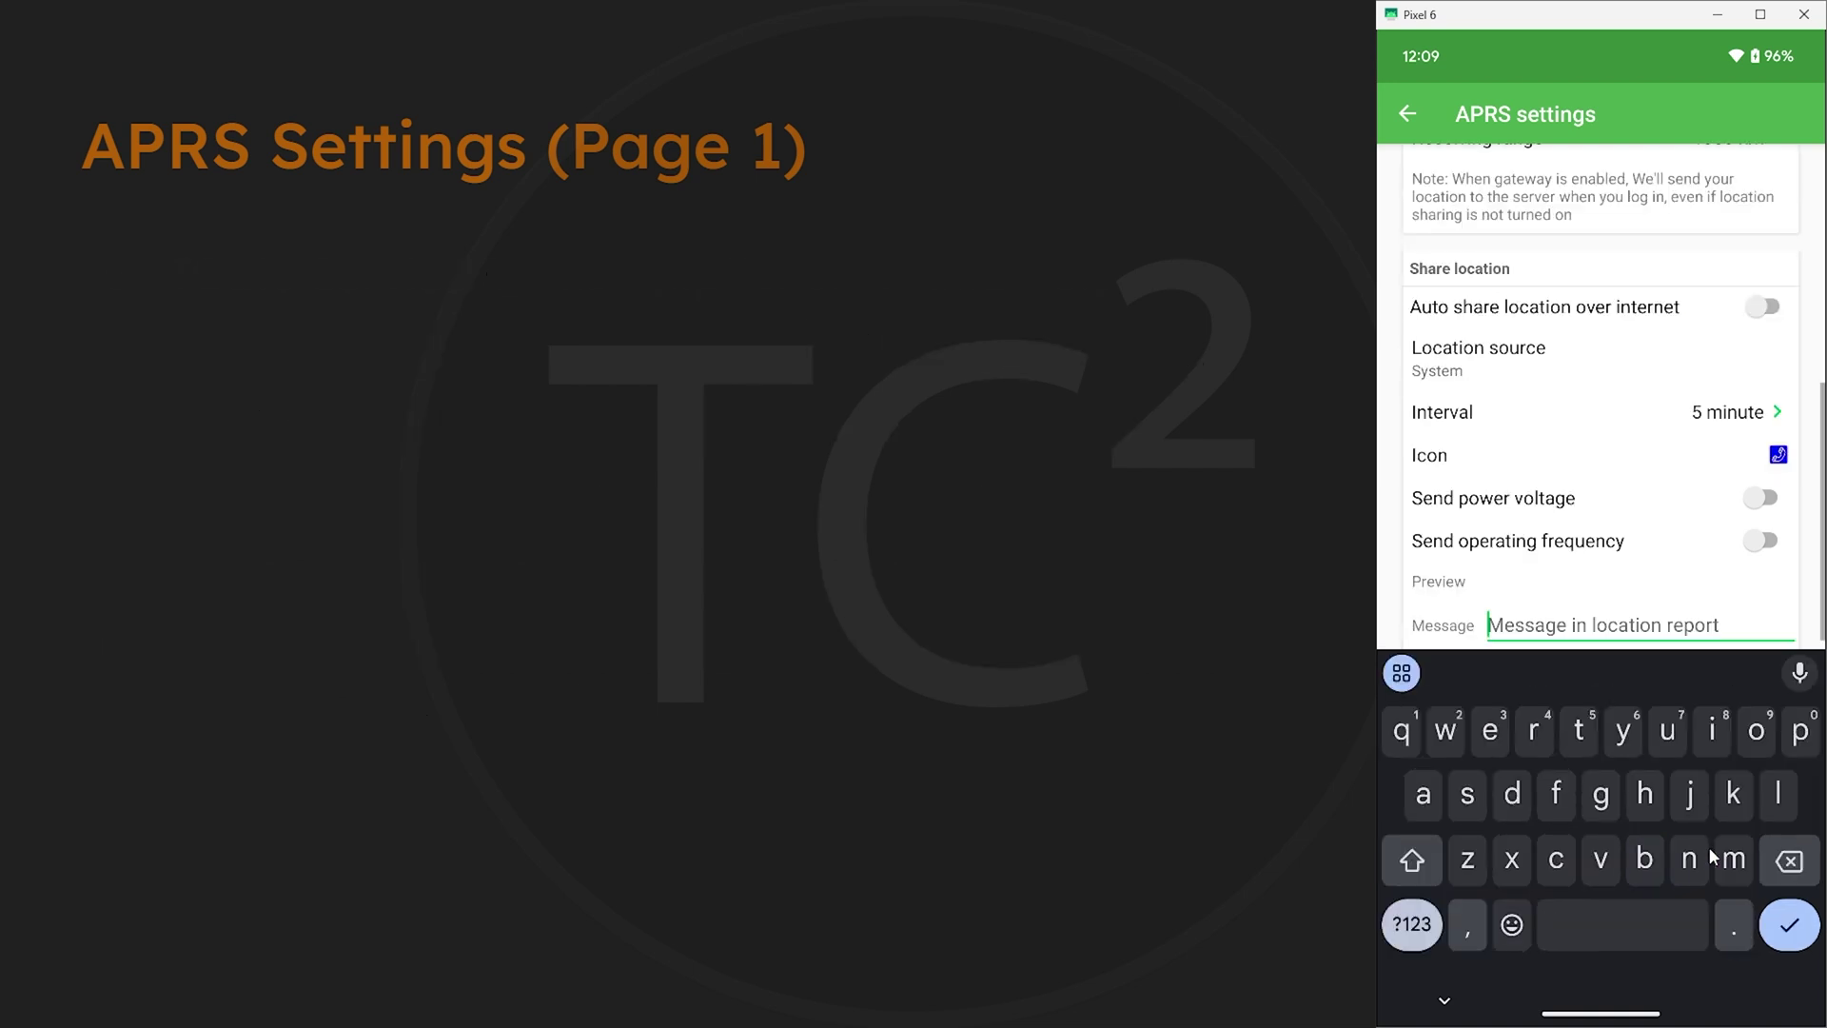
pyautogui.press('Escape')
pyautogui.scroll(2, 1713, 855)
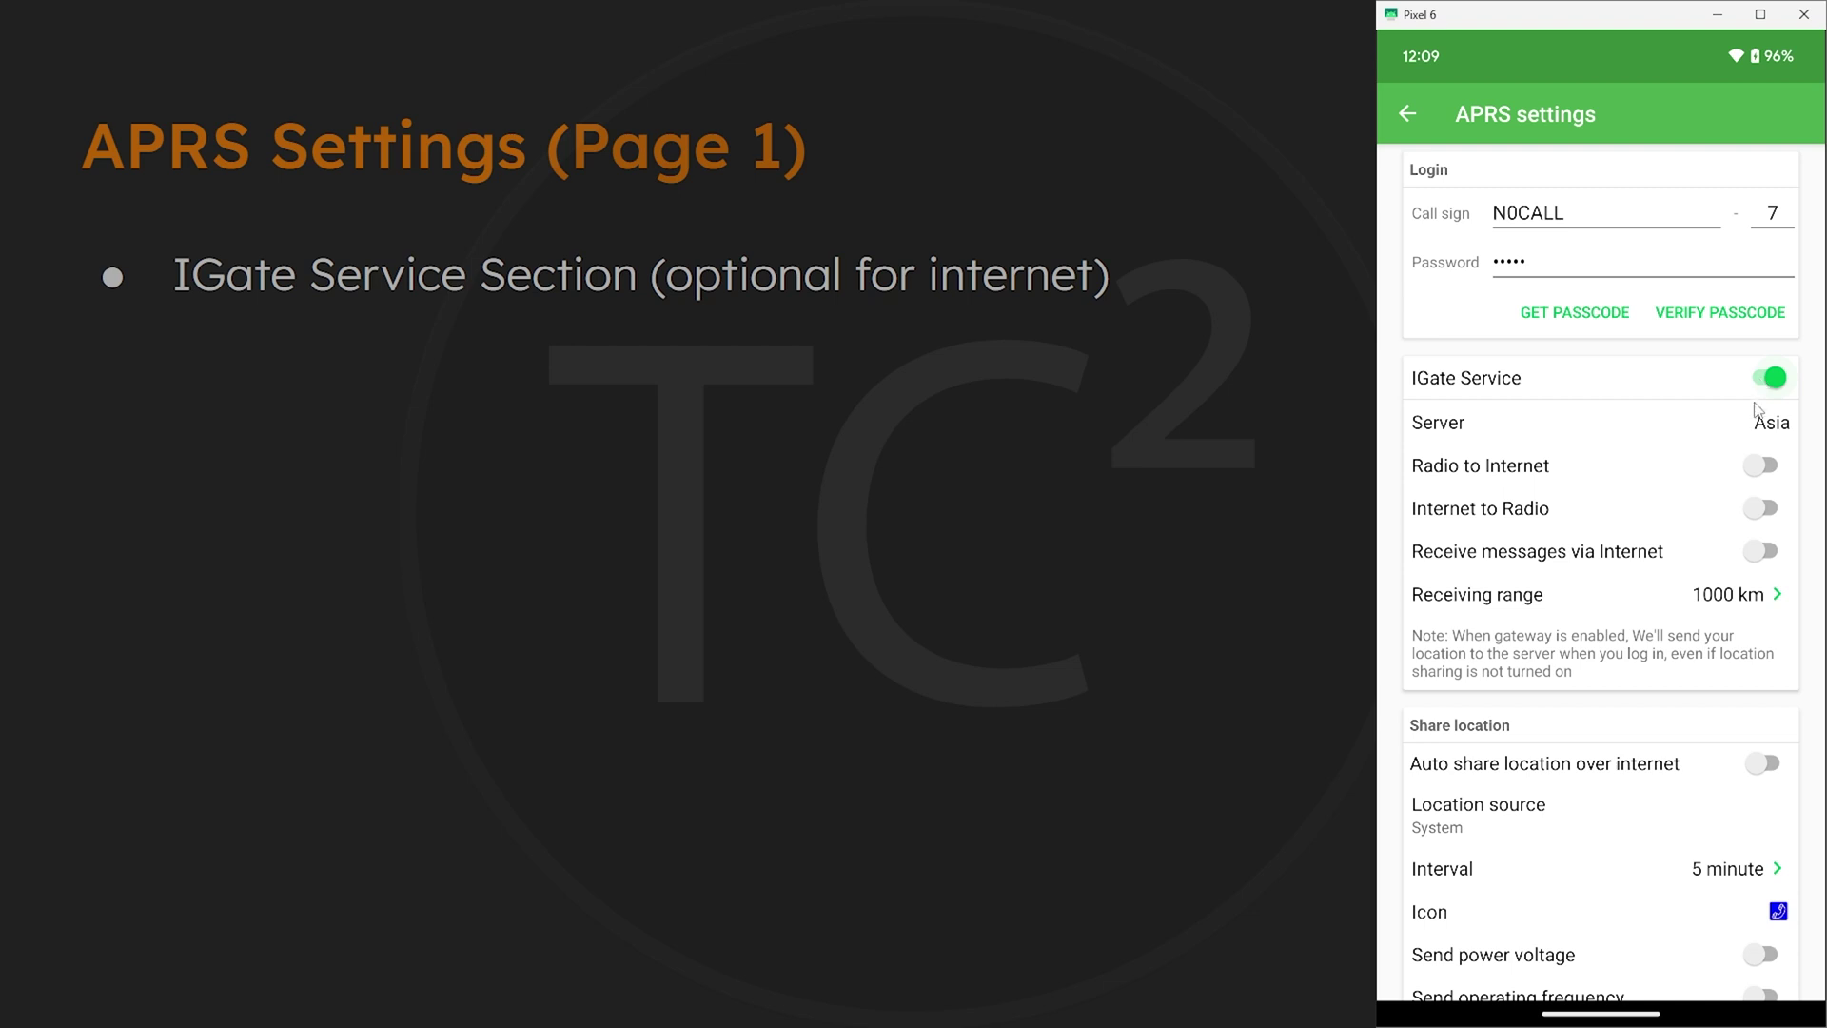
# Change the IGate server from Asia to North America and turn IGate Service off
pyautogui.click(1760, 434)
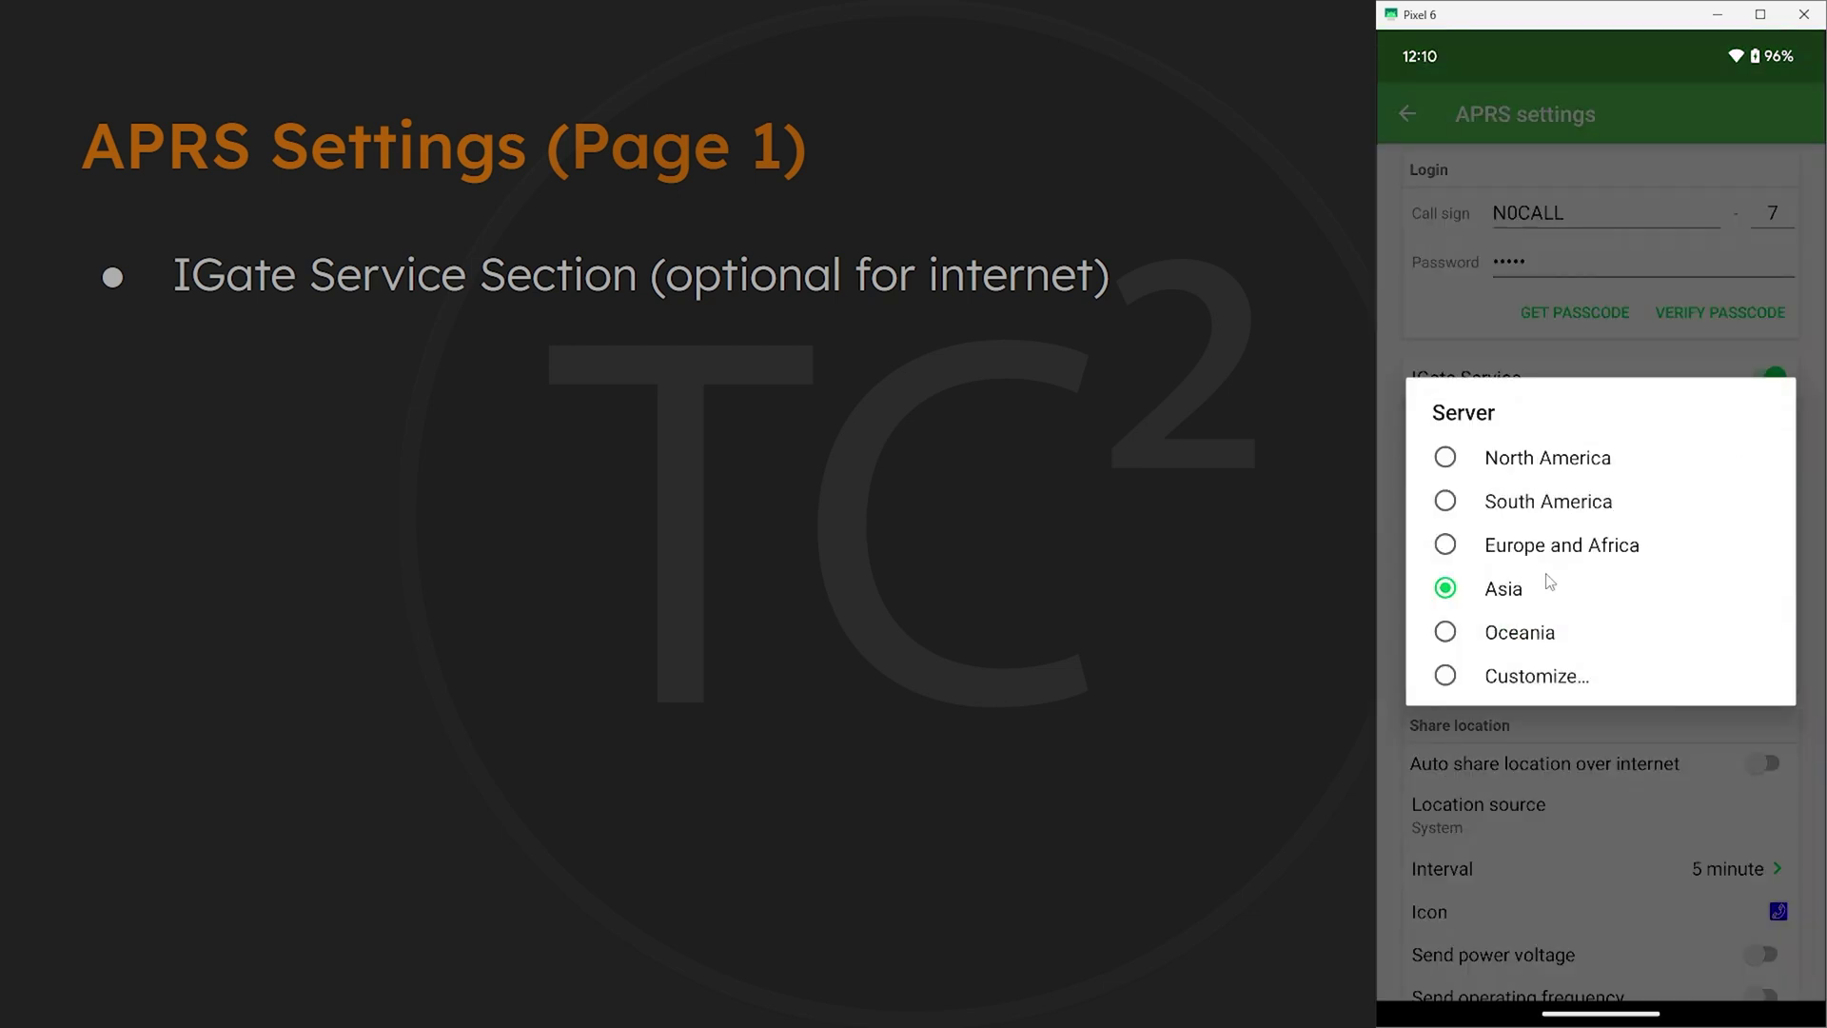
pyautogui.click(1447, 461)
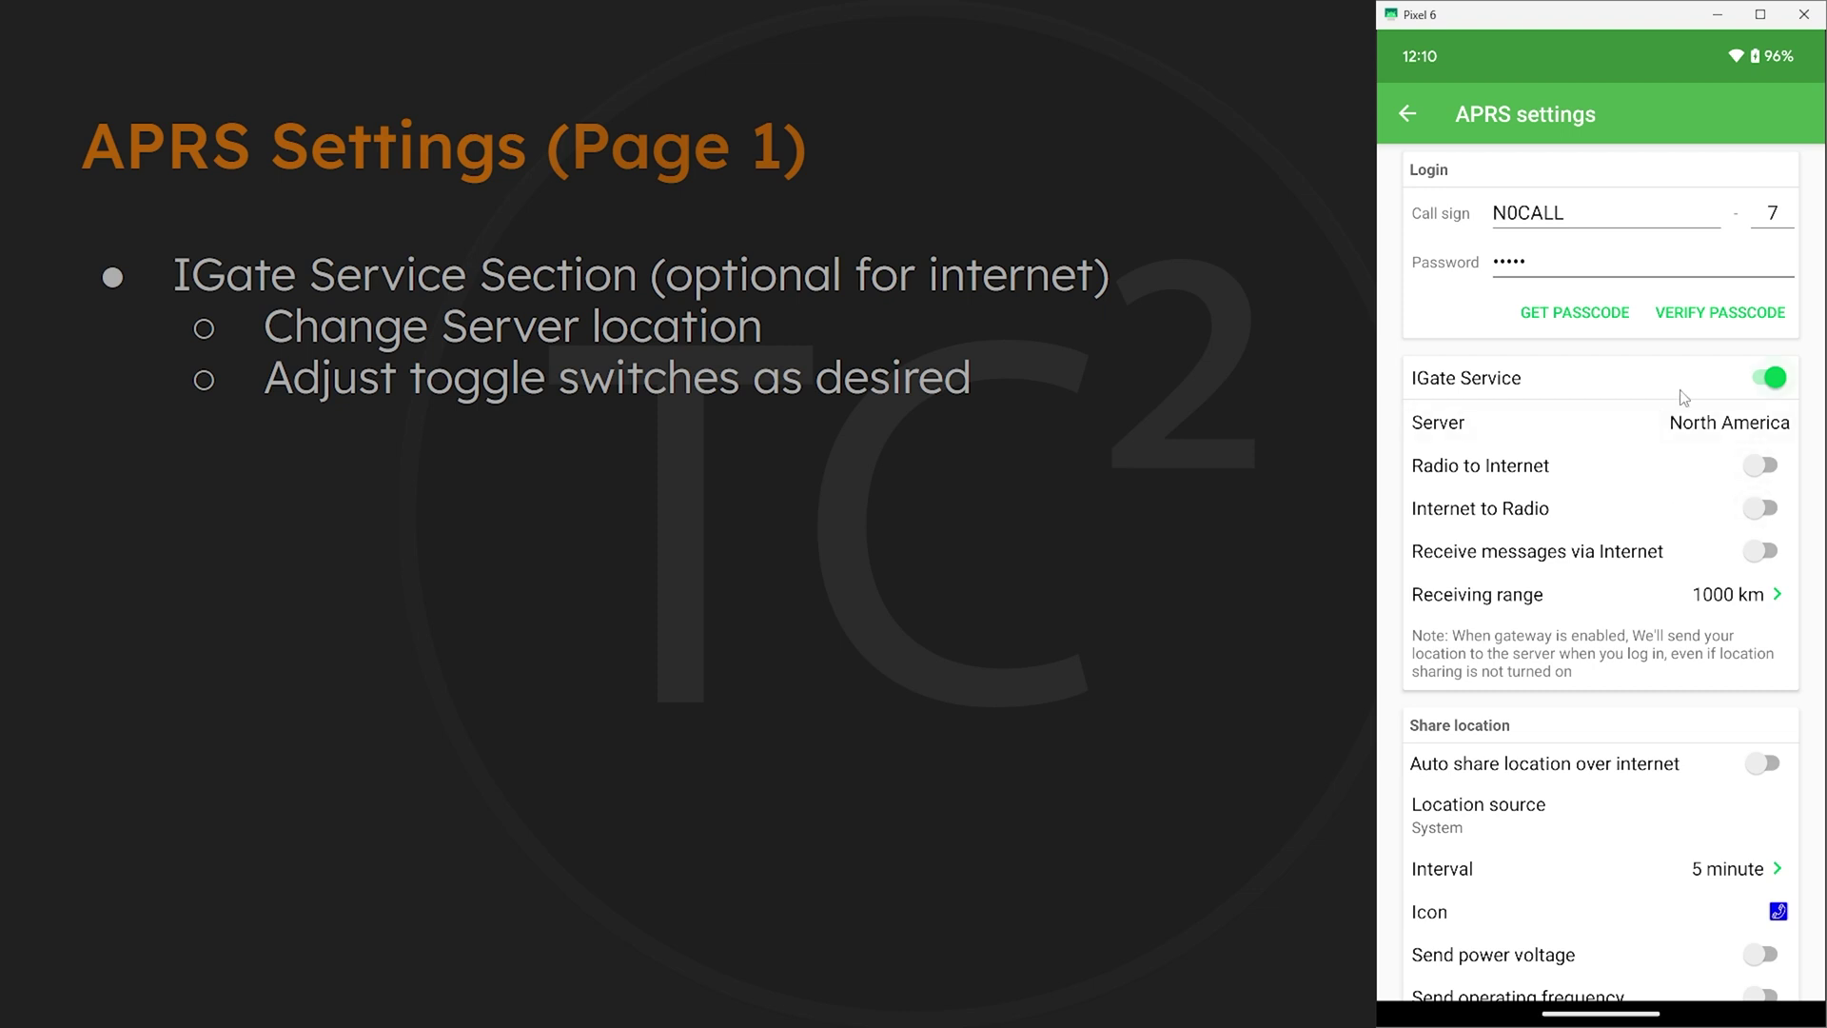
pyautogui.click(1778, 381)
pyautogui.scroll(-2, 1681, 388)
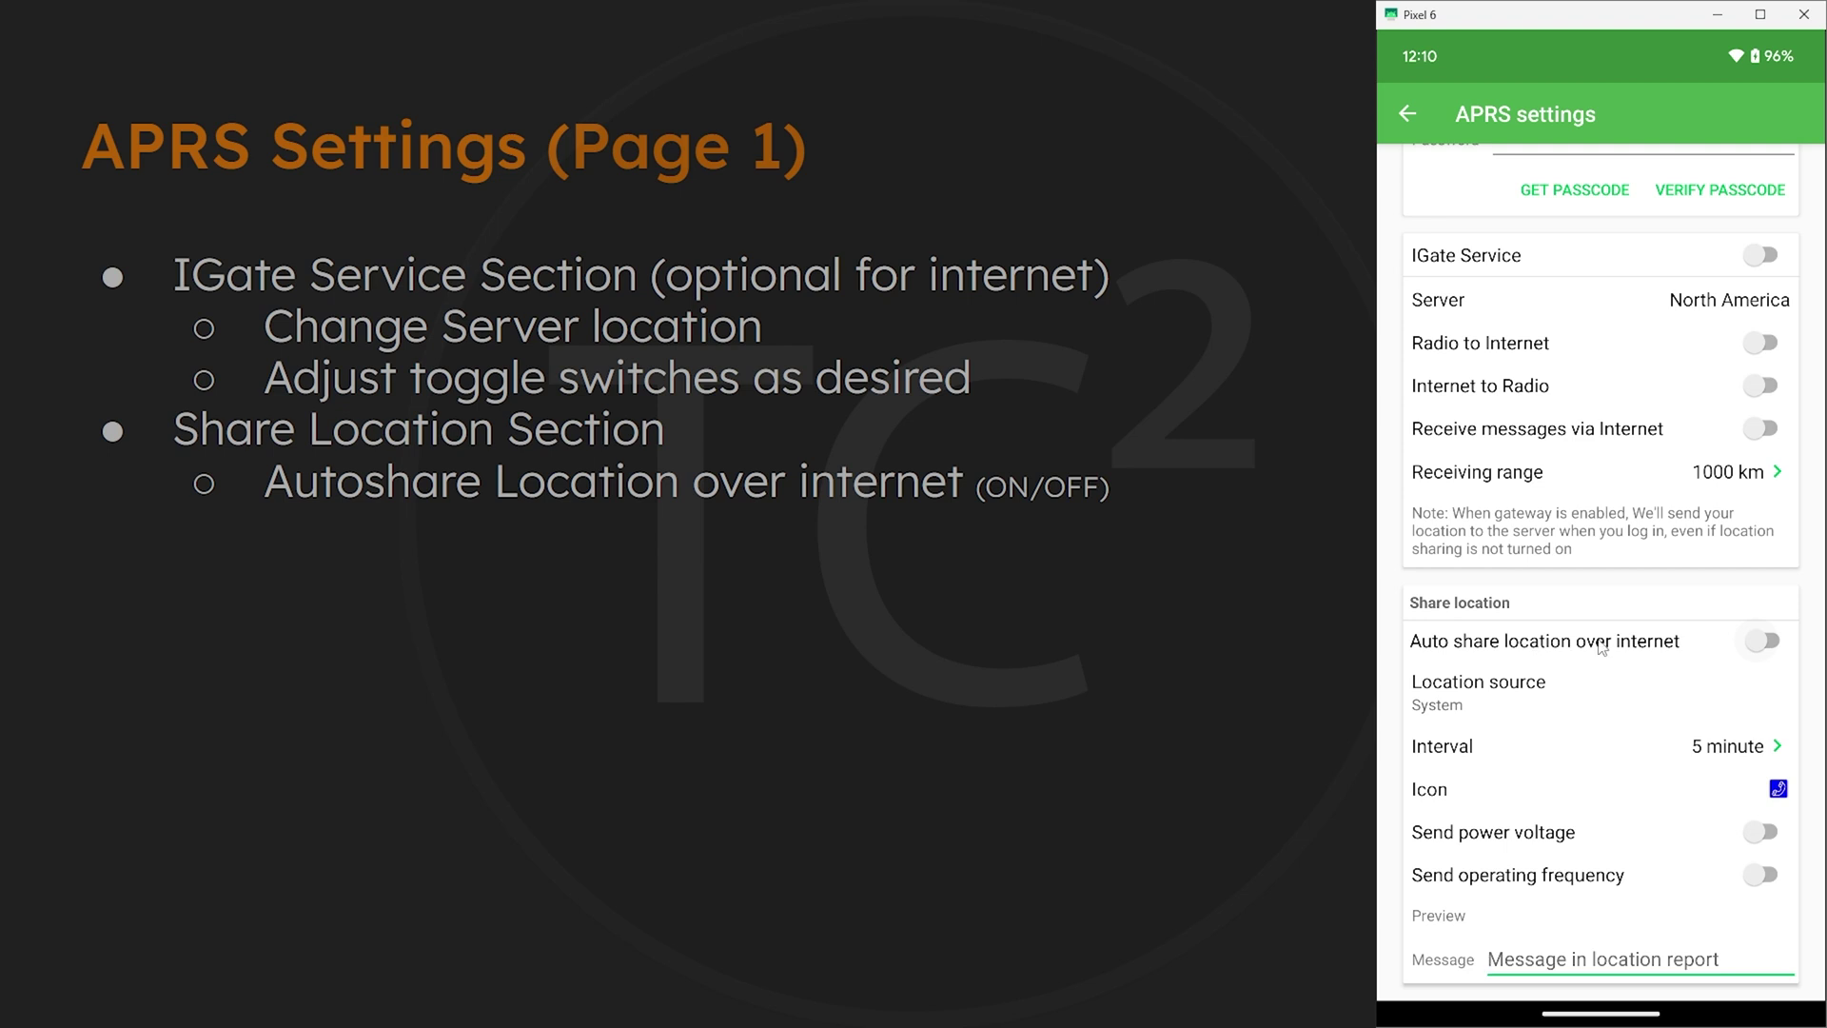
# Keep System as location source, pick a map icon, and set the report message 'Voice 146.520'
pyautogui.click(1473, 702)
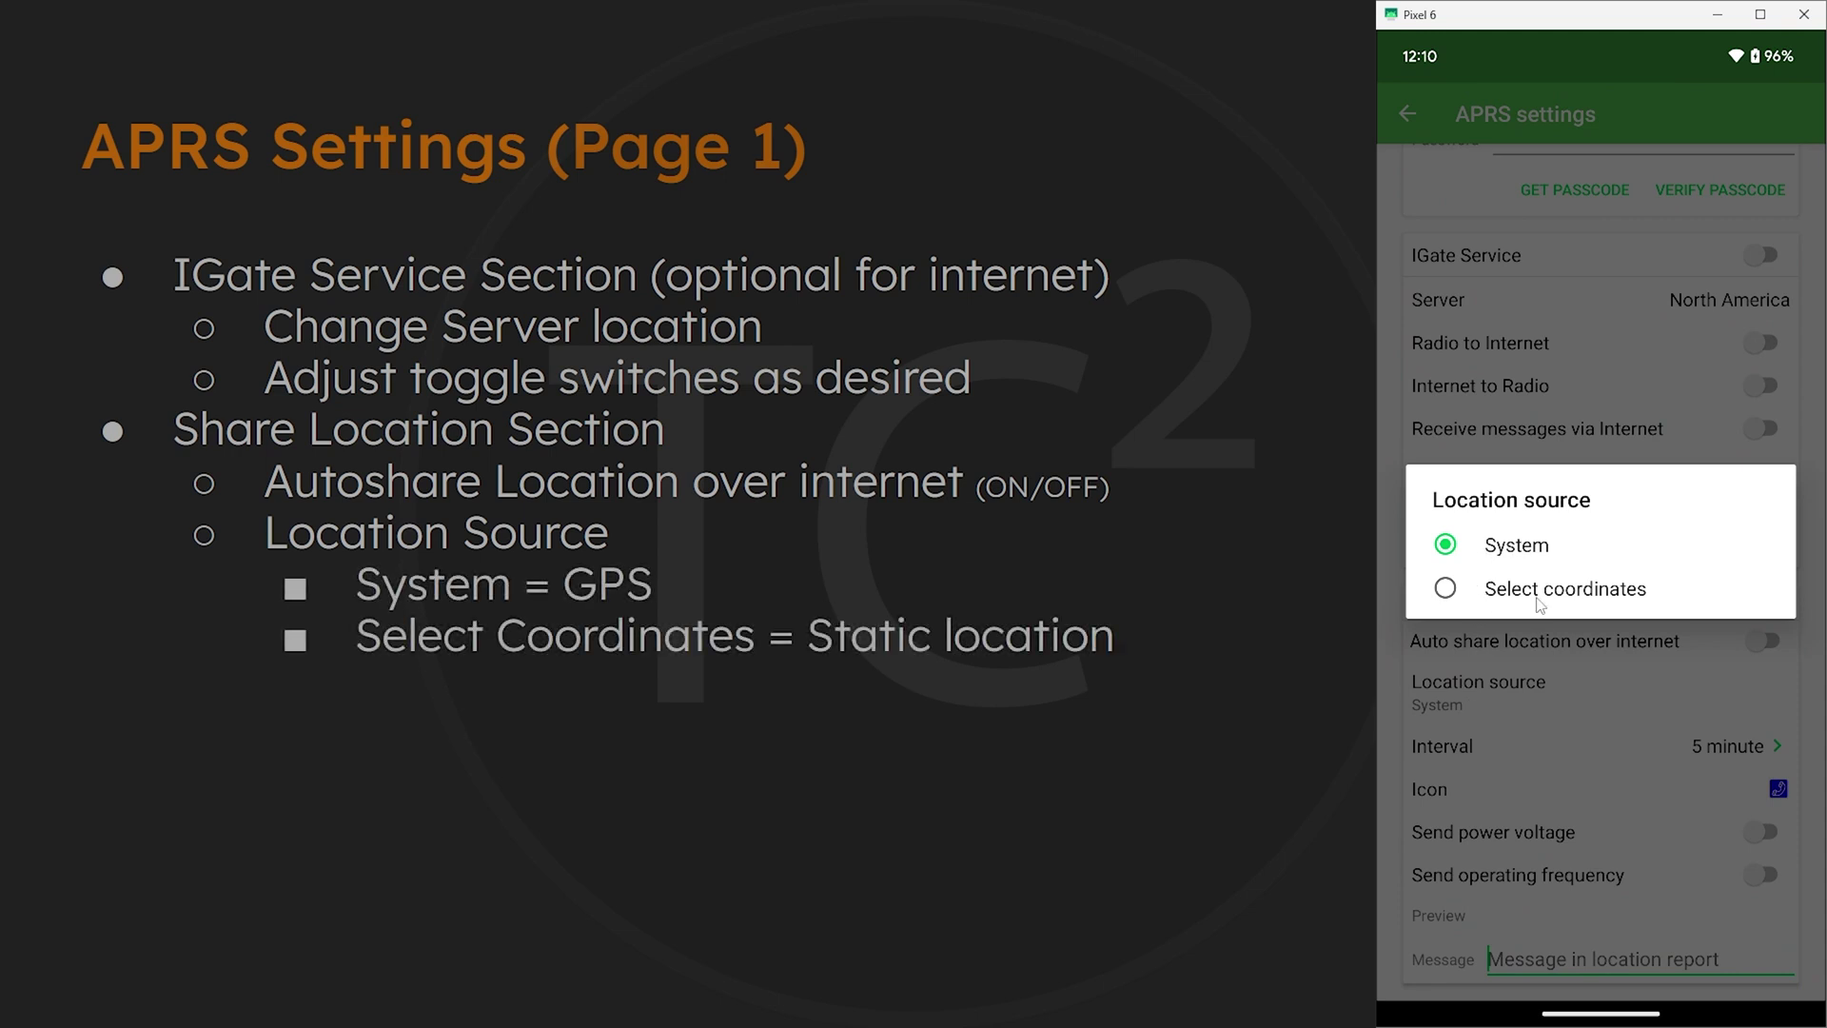
pyautogui.click(1582, 673)
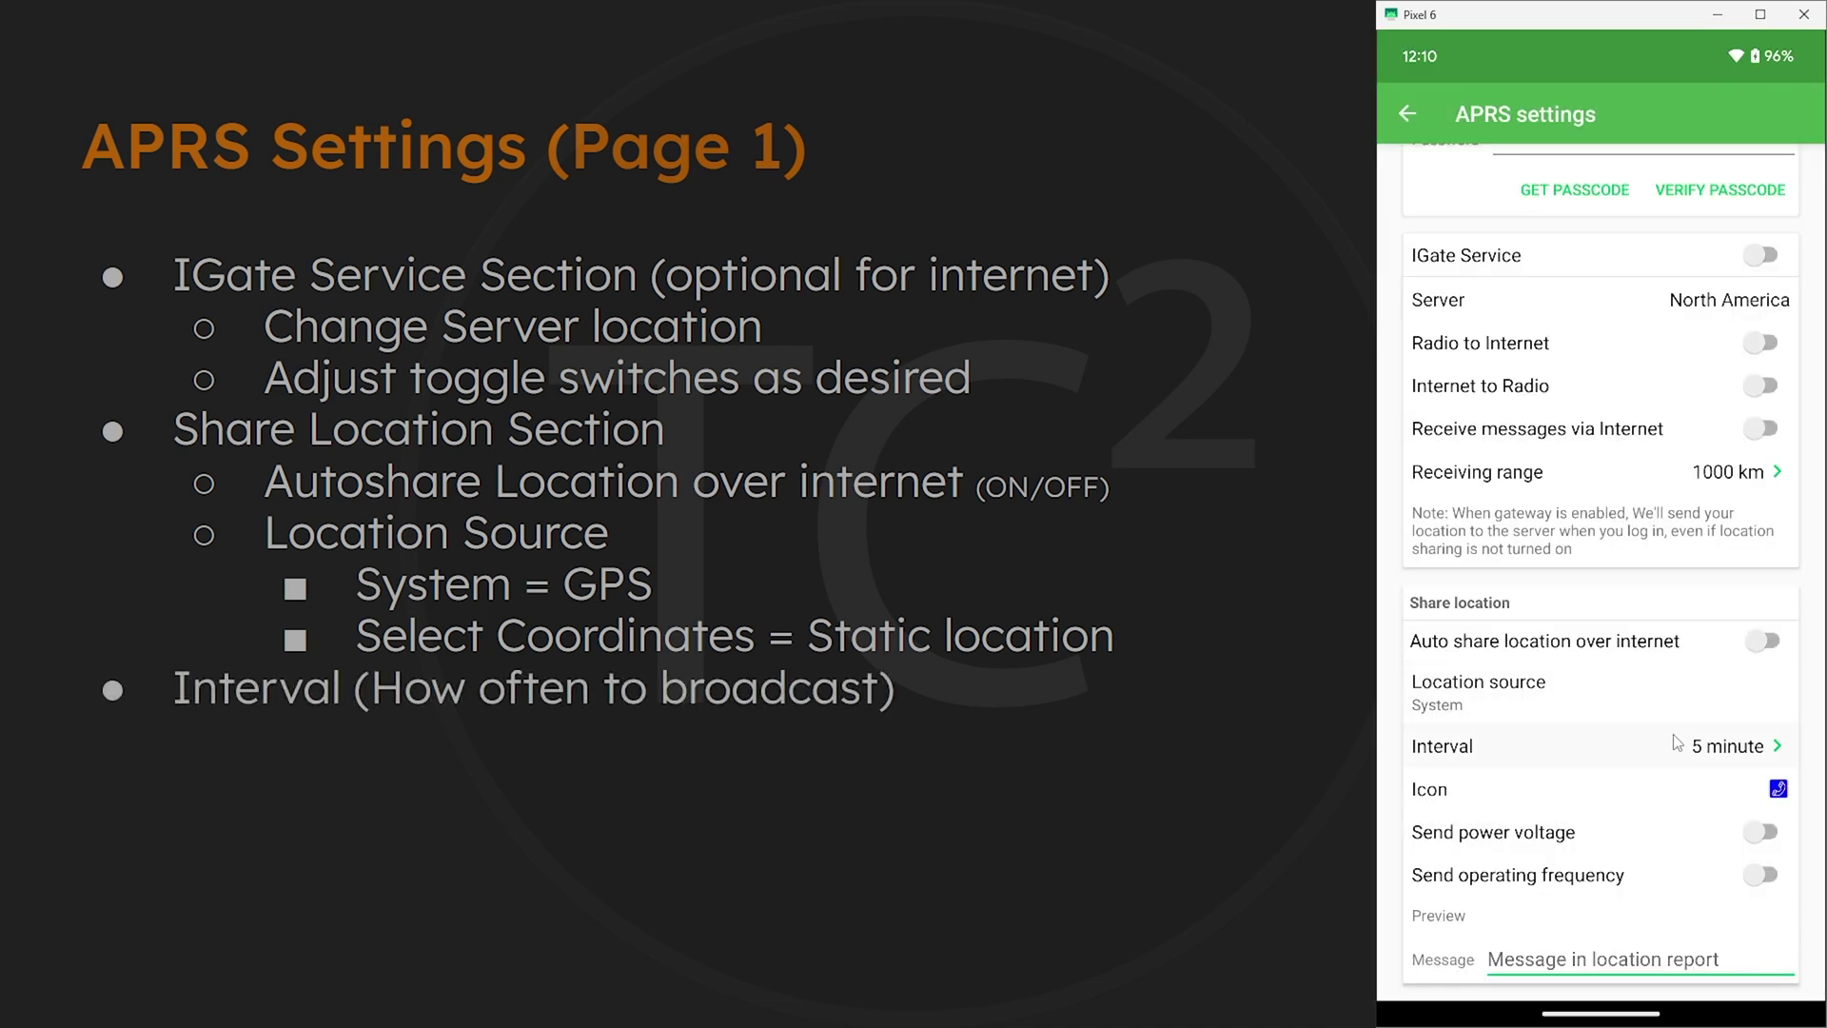
pyautogui.click(1601, 788)
pyautogui.scroll(-1, 1606, 590)
pyautogui.scroll(-2, 1608, 590)
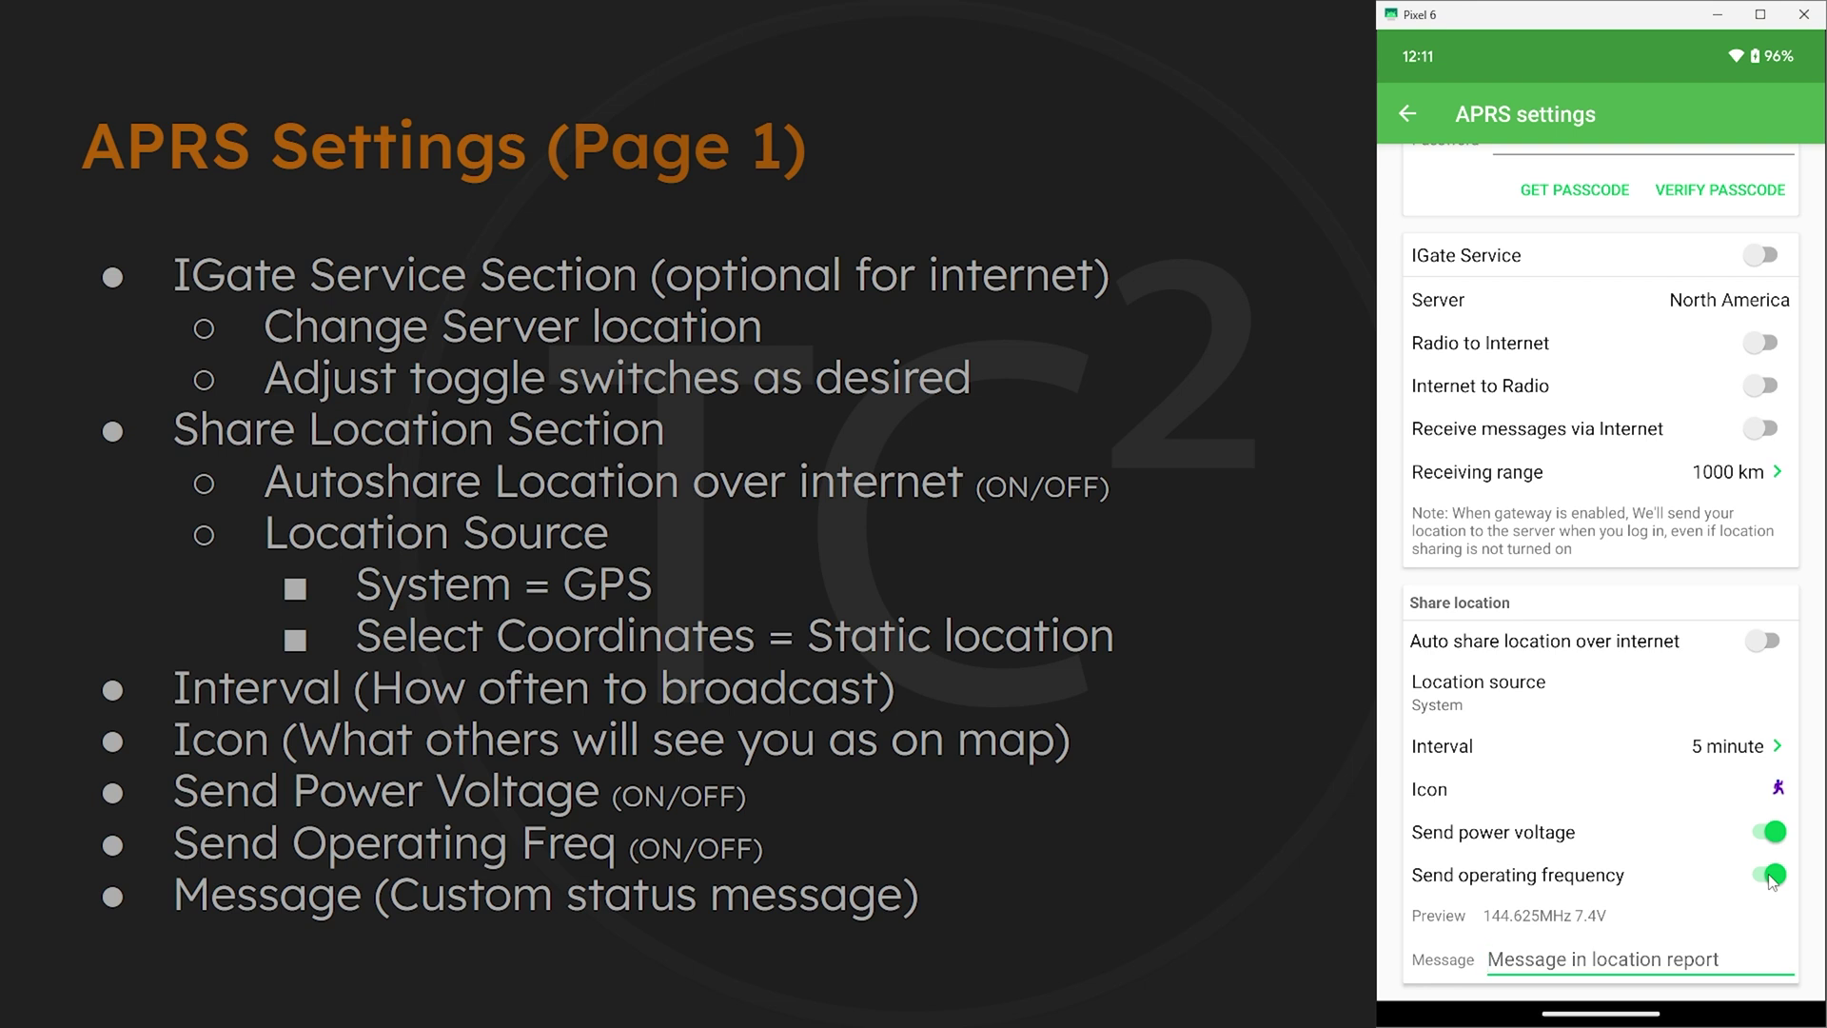
pyautogui.write('Vo')
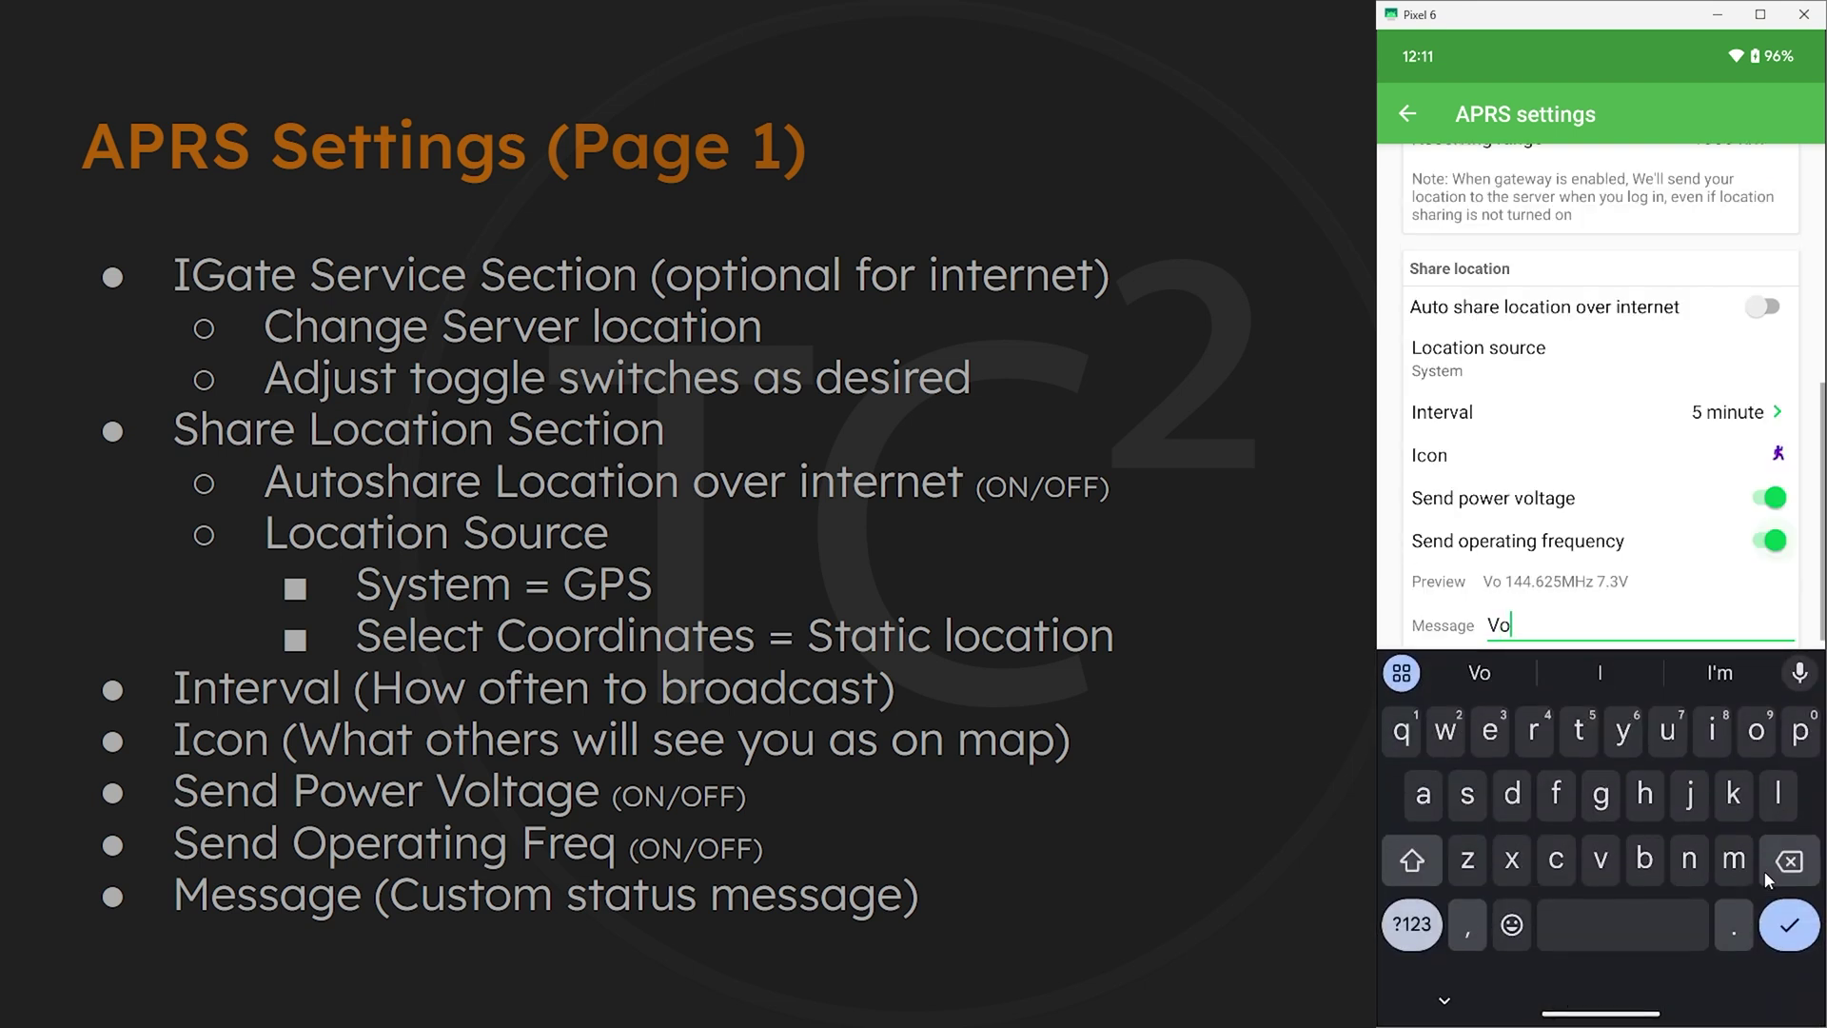
pyautogui.write('ice 146.520')
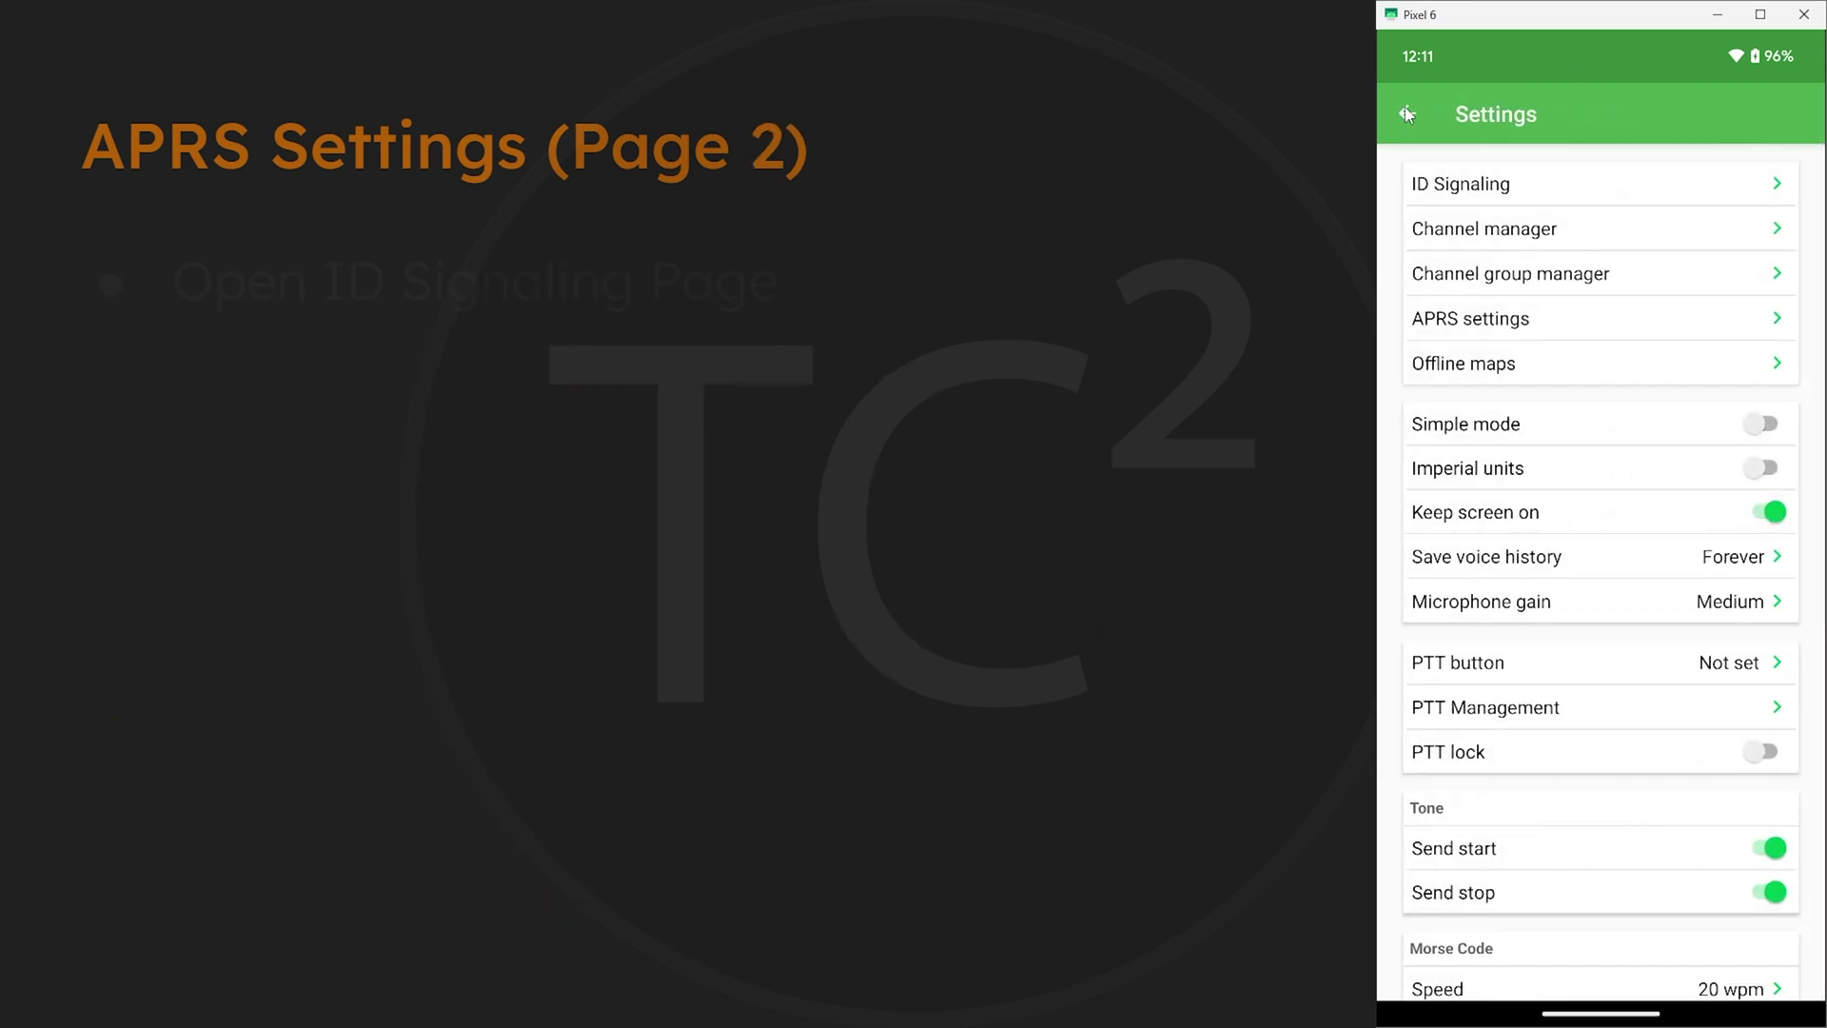
# In ID Signaling, share radio location every 5 minutes and type status 'Voice 146.520'
pyautogui.click(1492, 194)
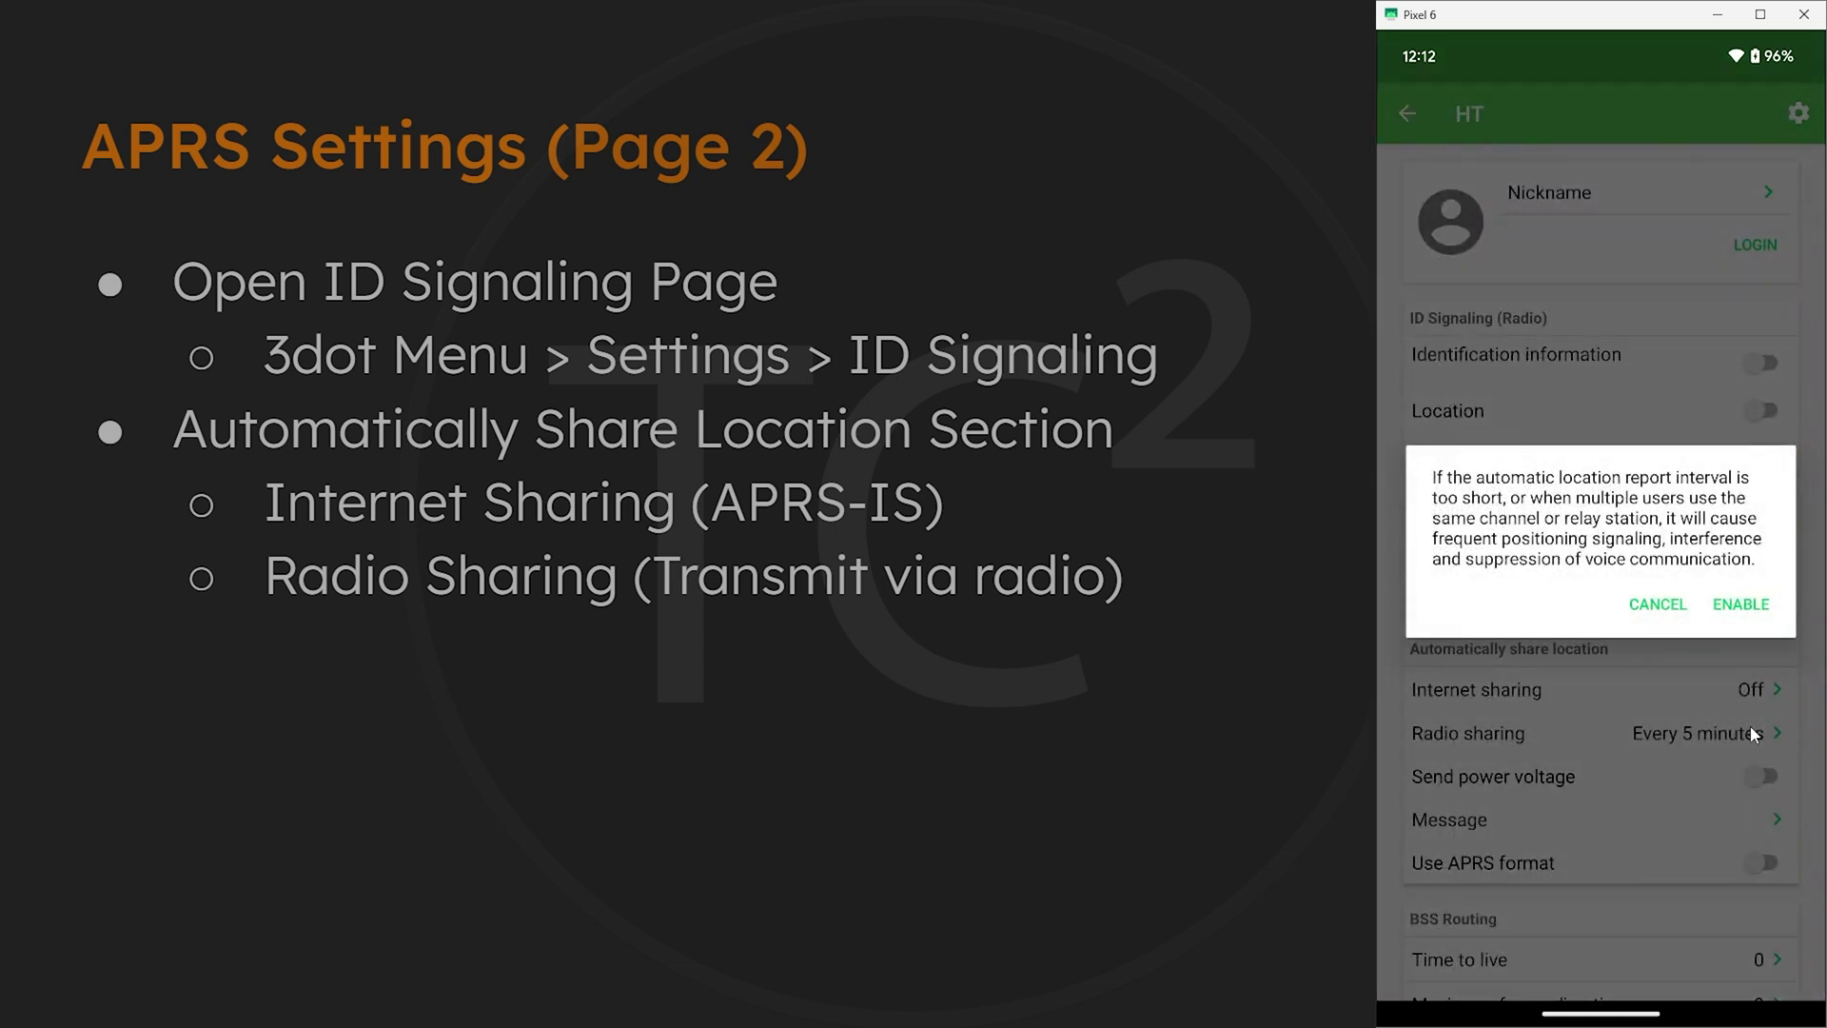
pyautogui.click(1747, 619)
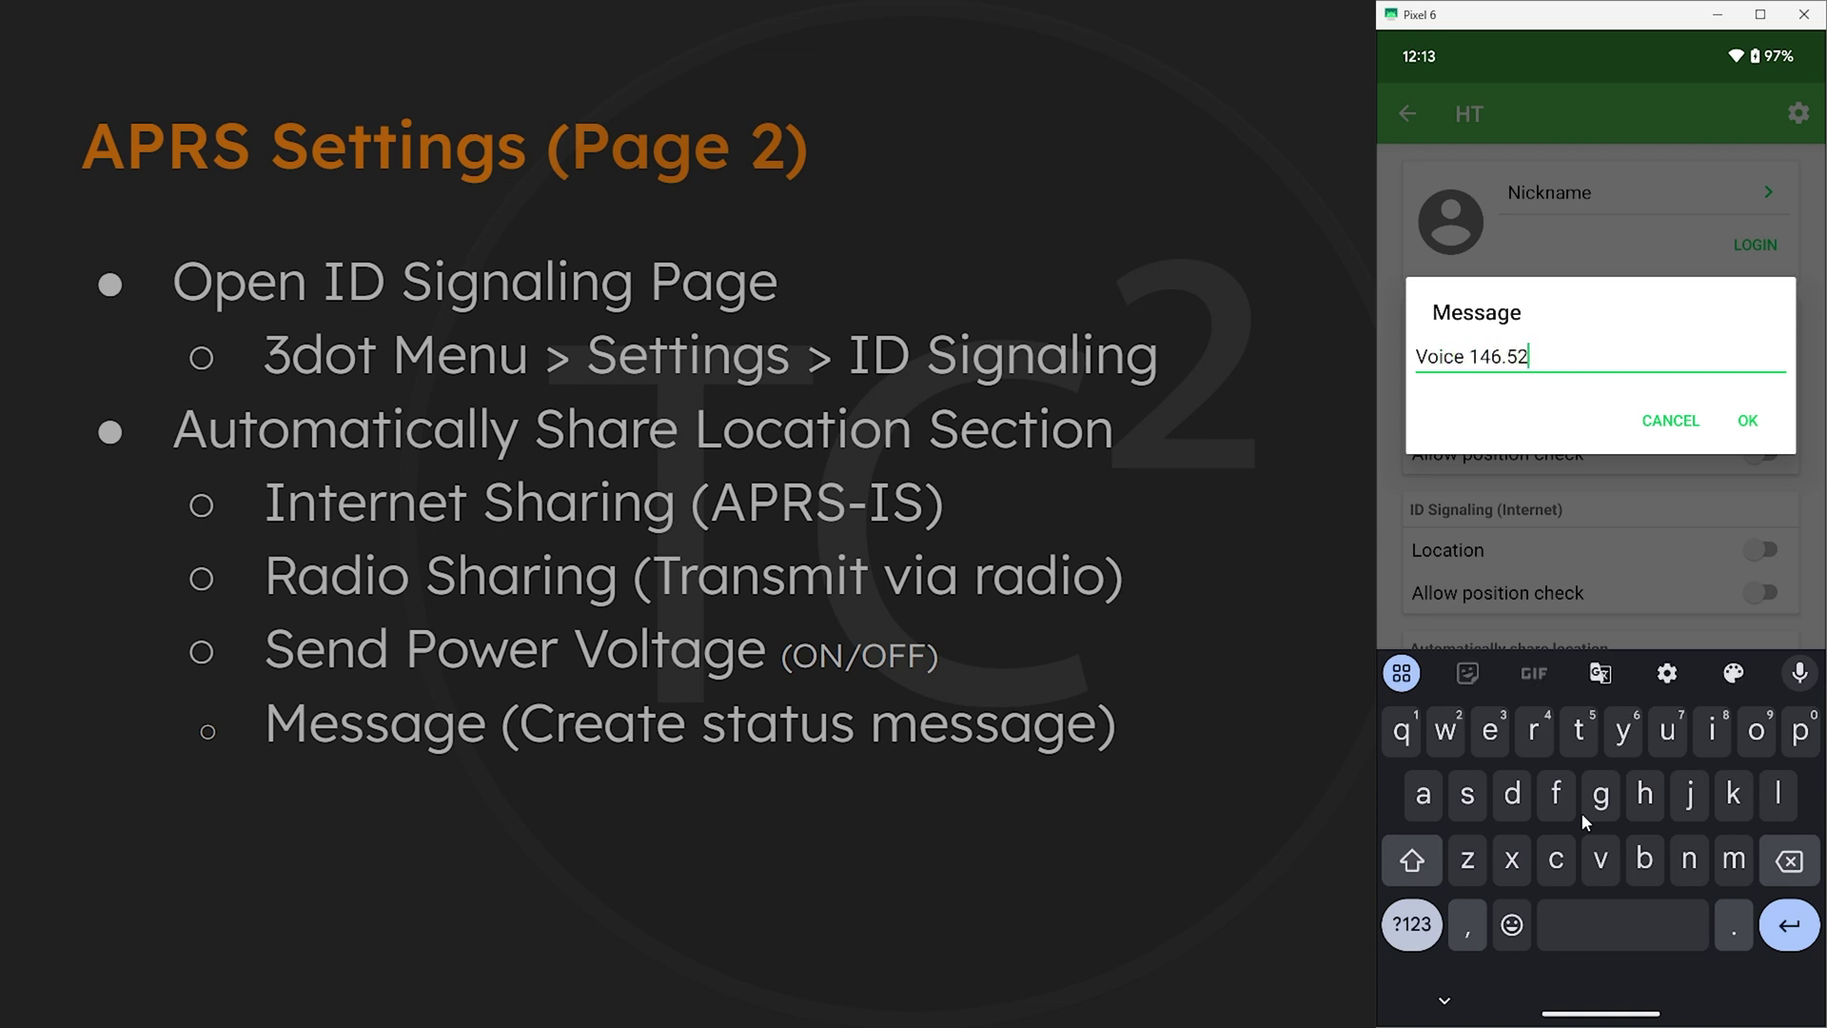
pyautogui.write('0')
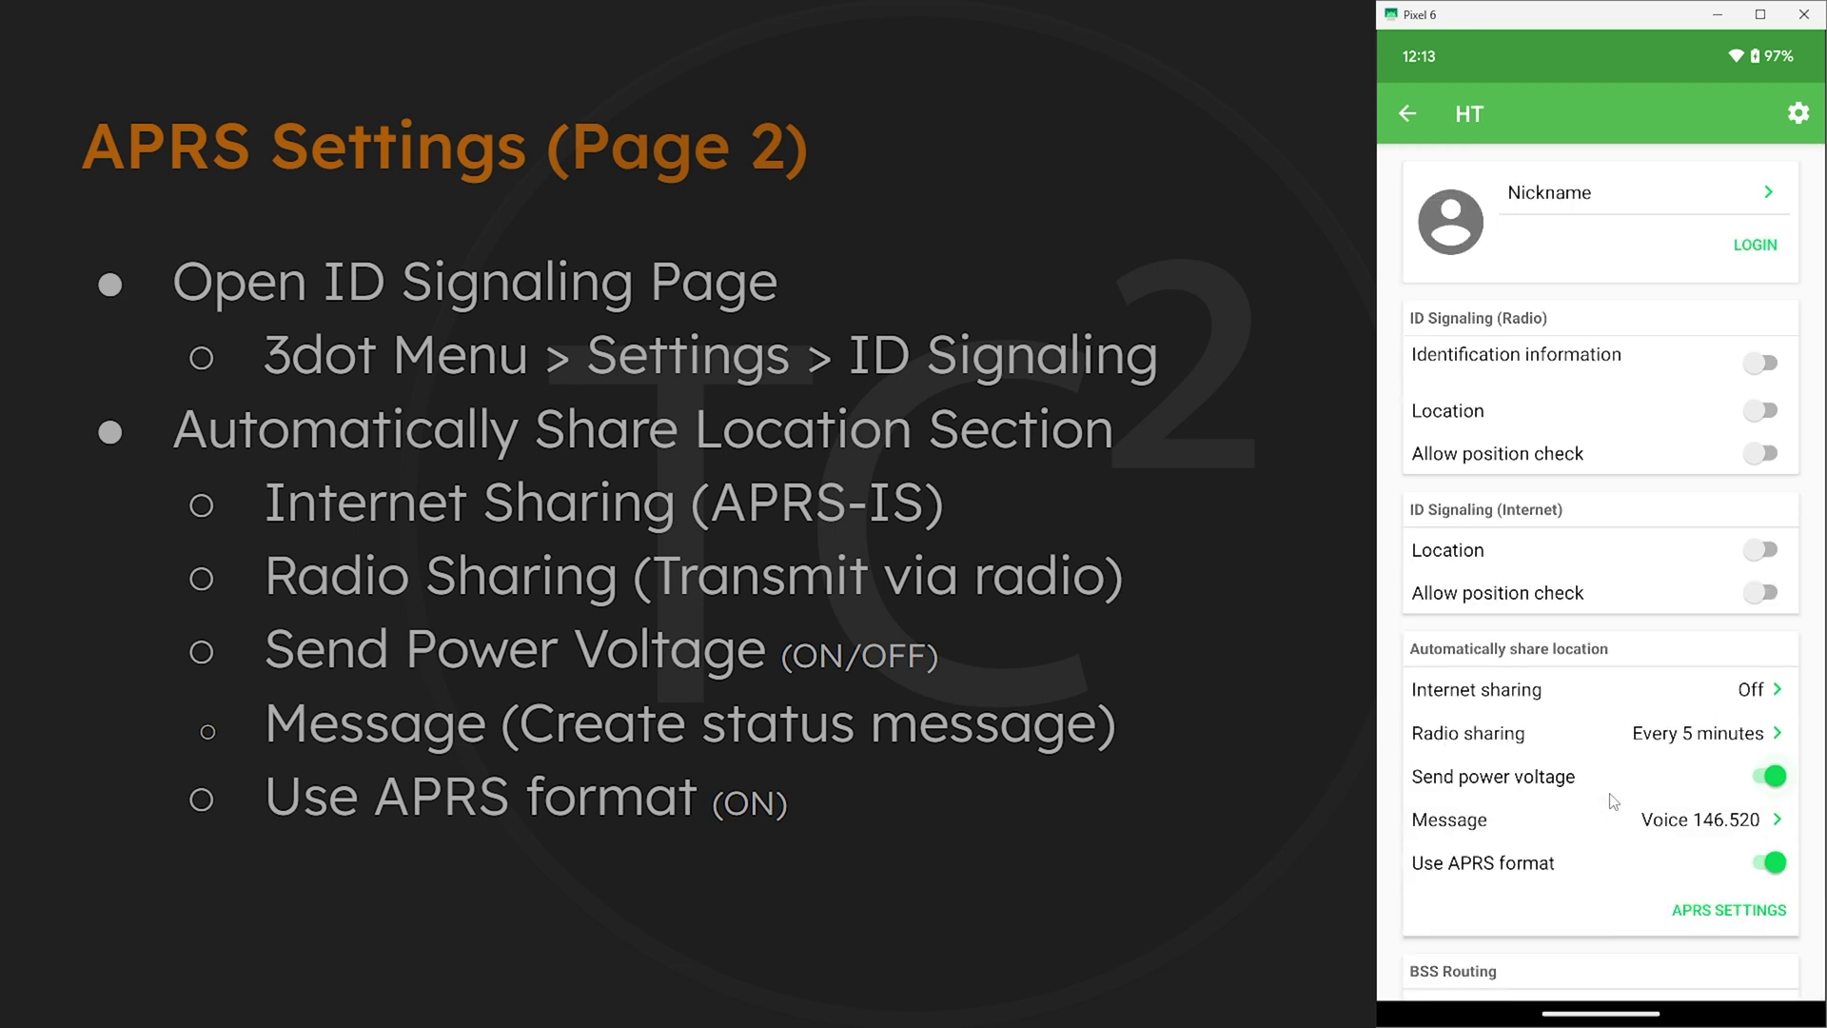
# Go back through the Settings list to the VR-N76 main map screen
pyautogui.click(1407, 113)
pyautogui.click(1407, 112)
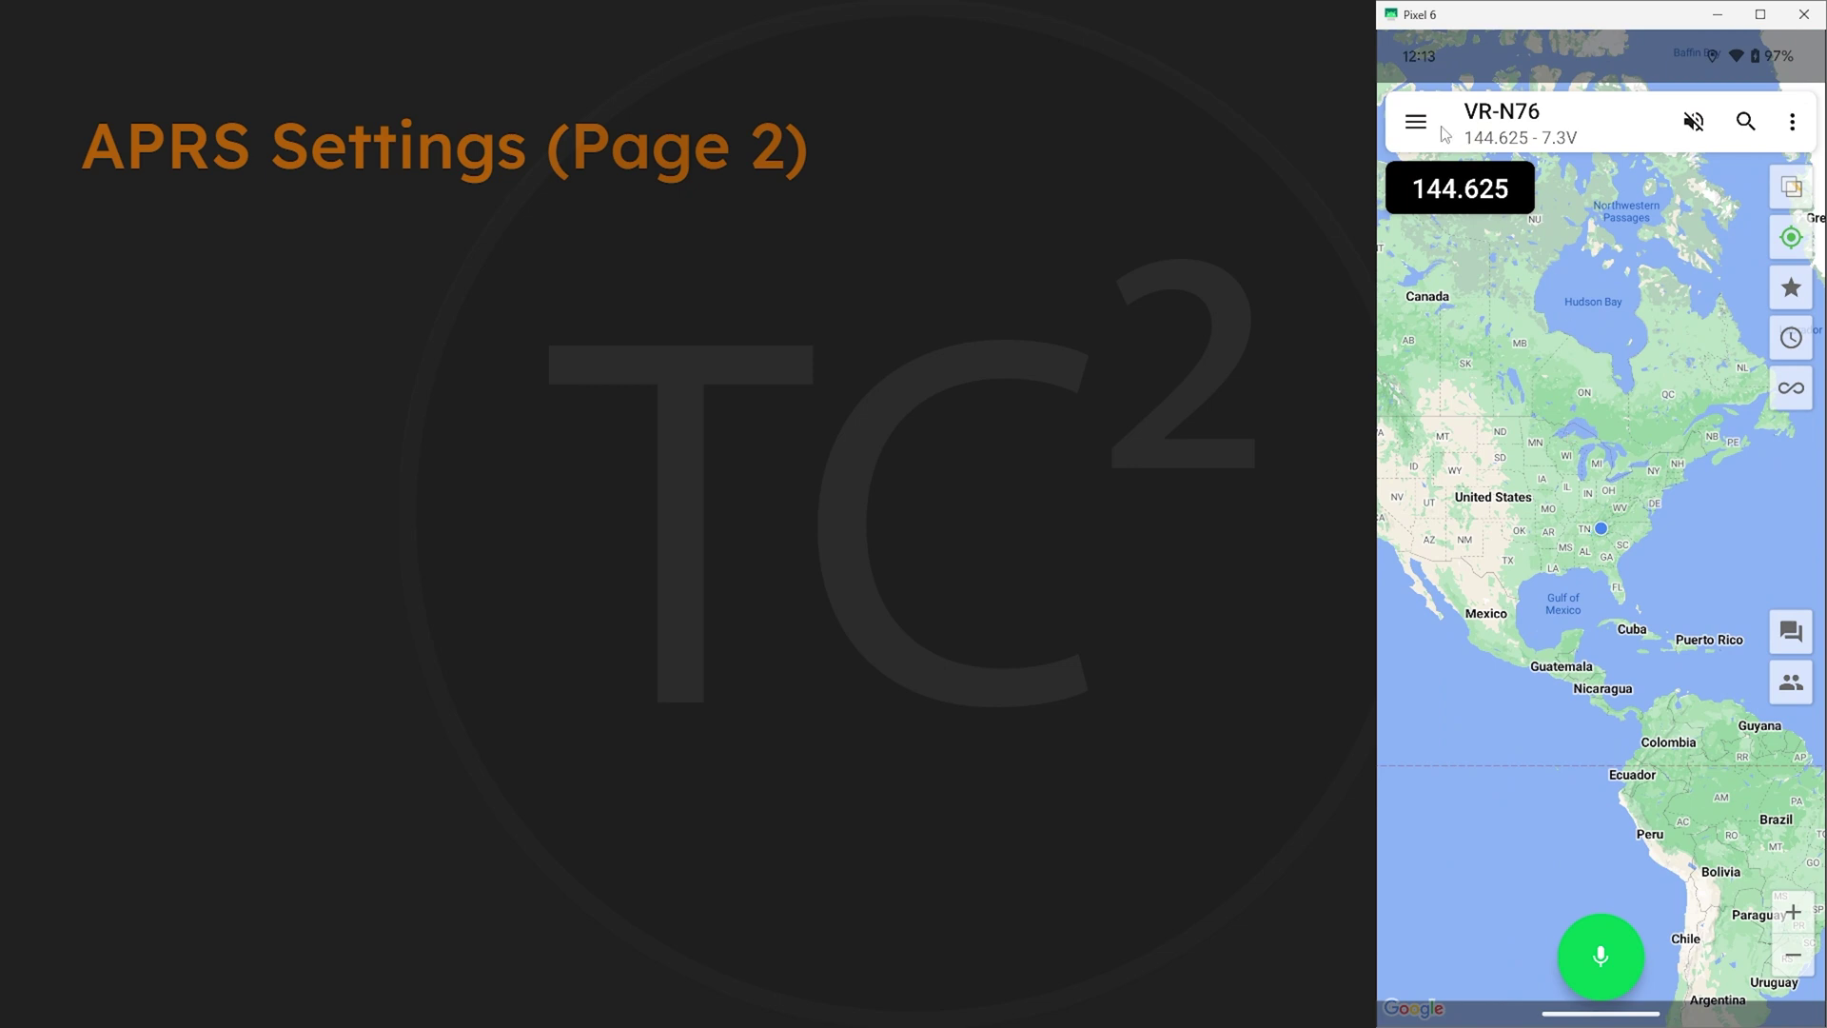
# In Device settings > Signaling settings, pick CH16 as the APRS channel
pyautogui.click(1791, 124)
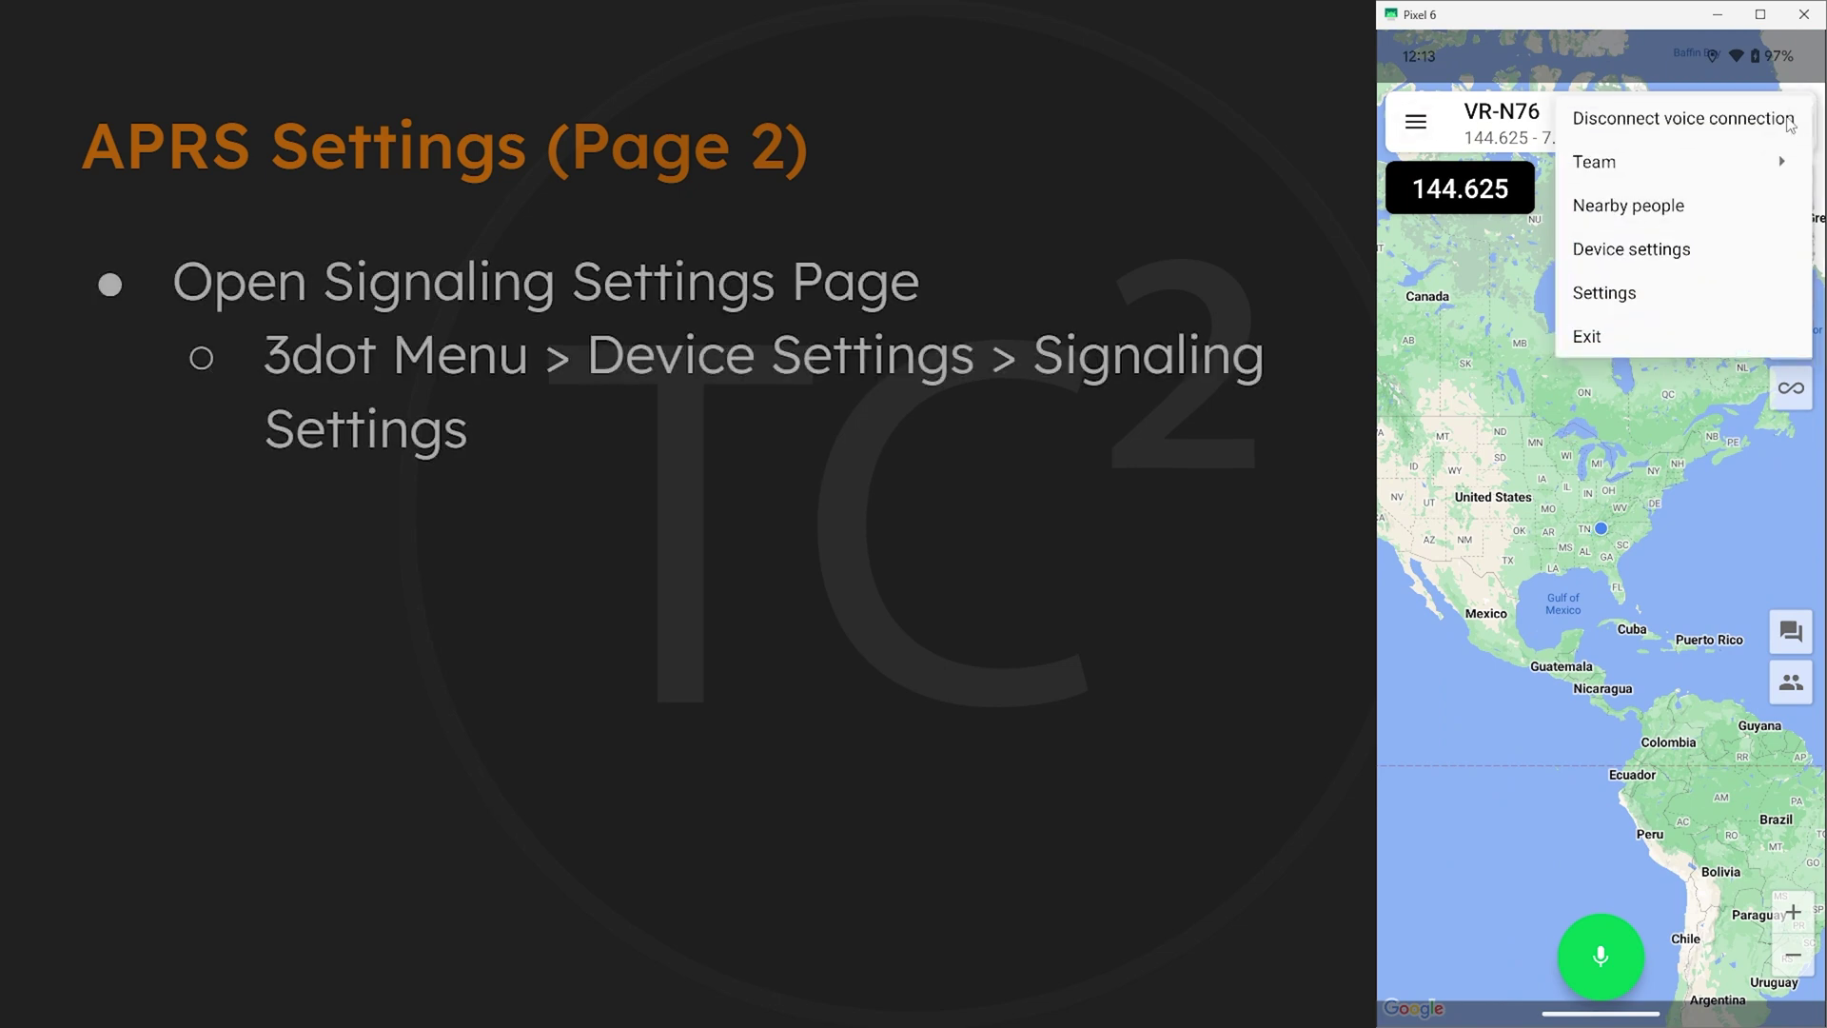
pyautogui.click(1646, 250)
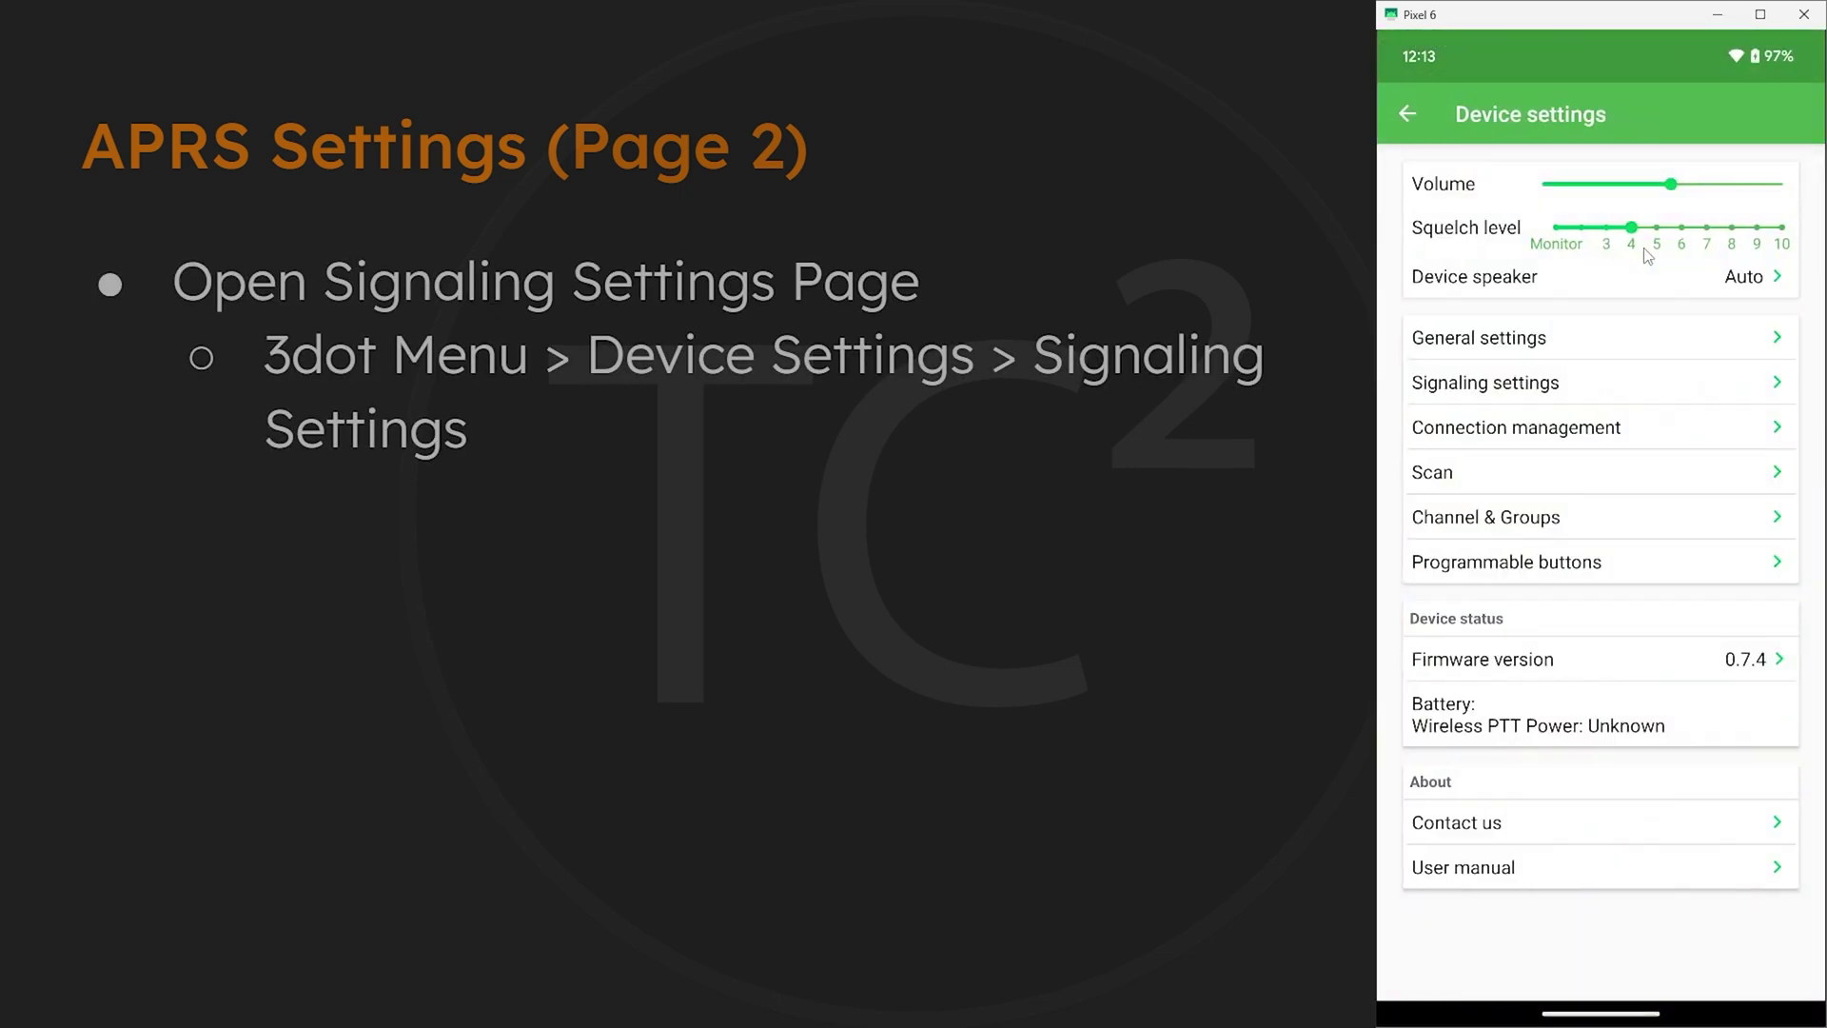
pyautogui.click(1522, 389)
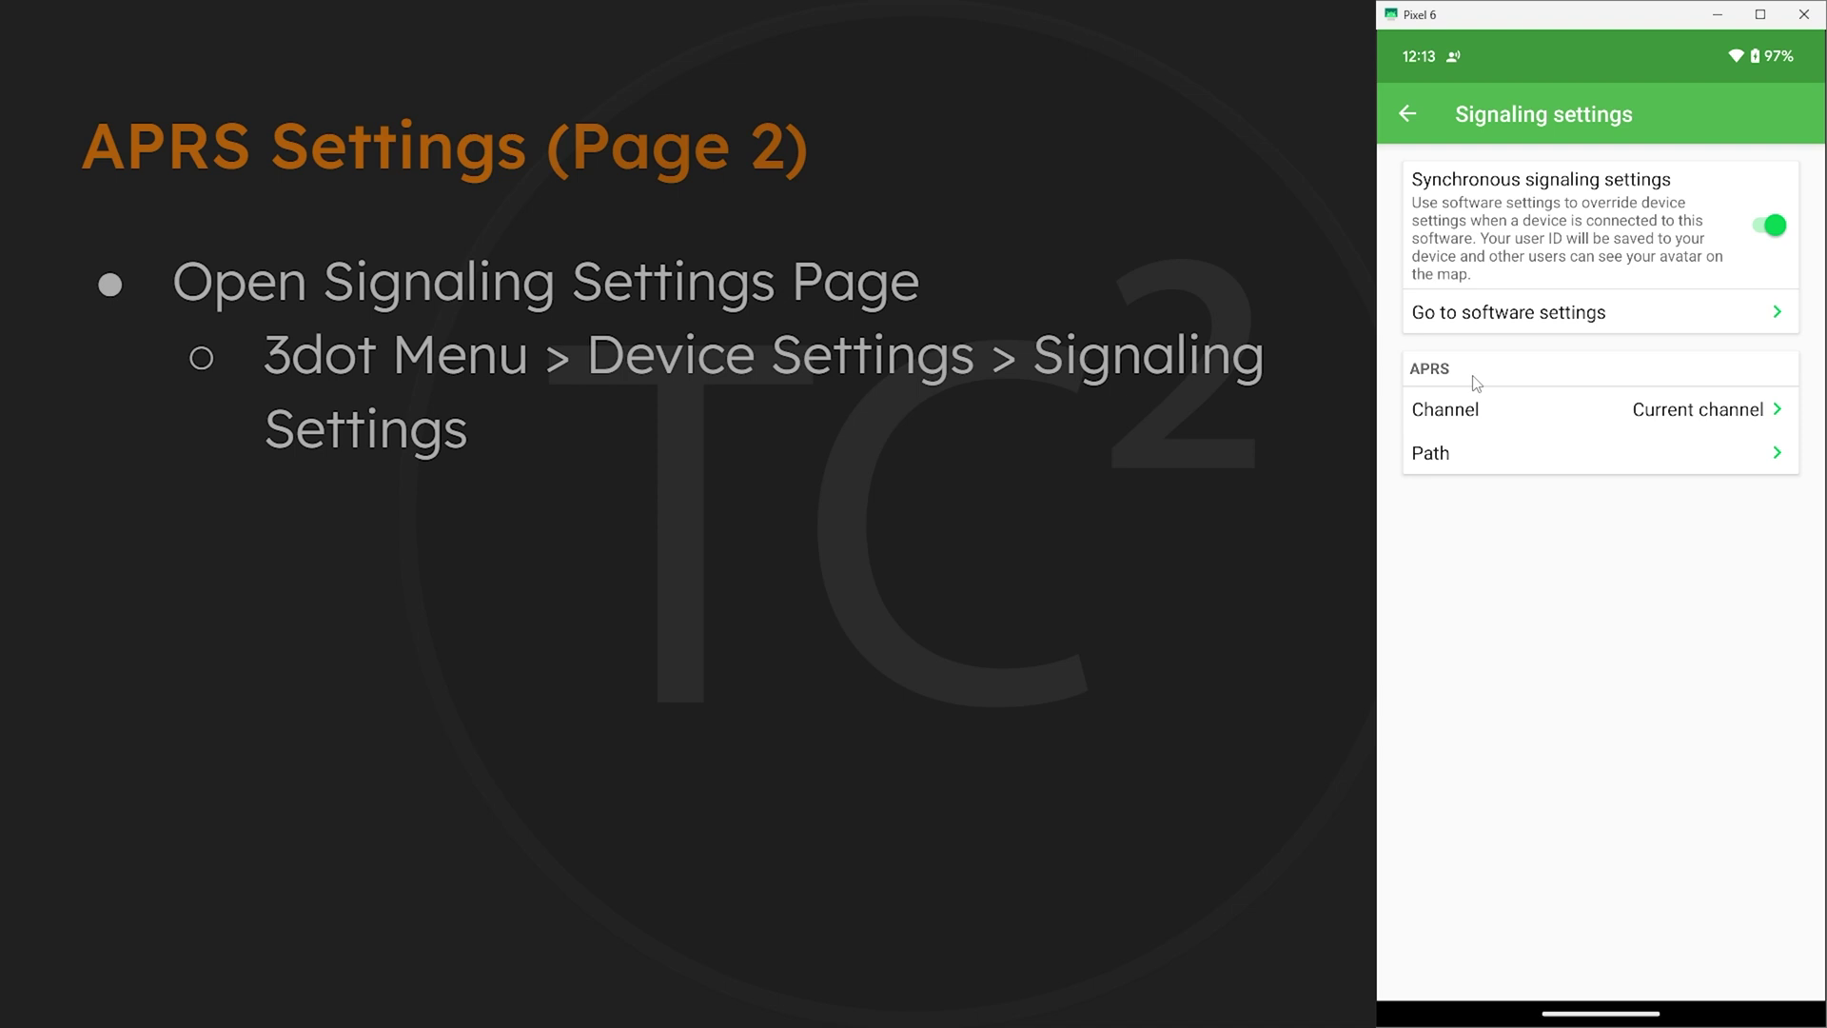
pyautogui.click(1542, 409)
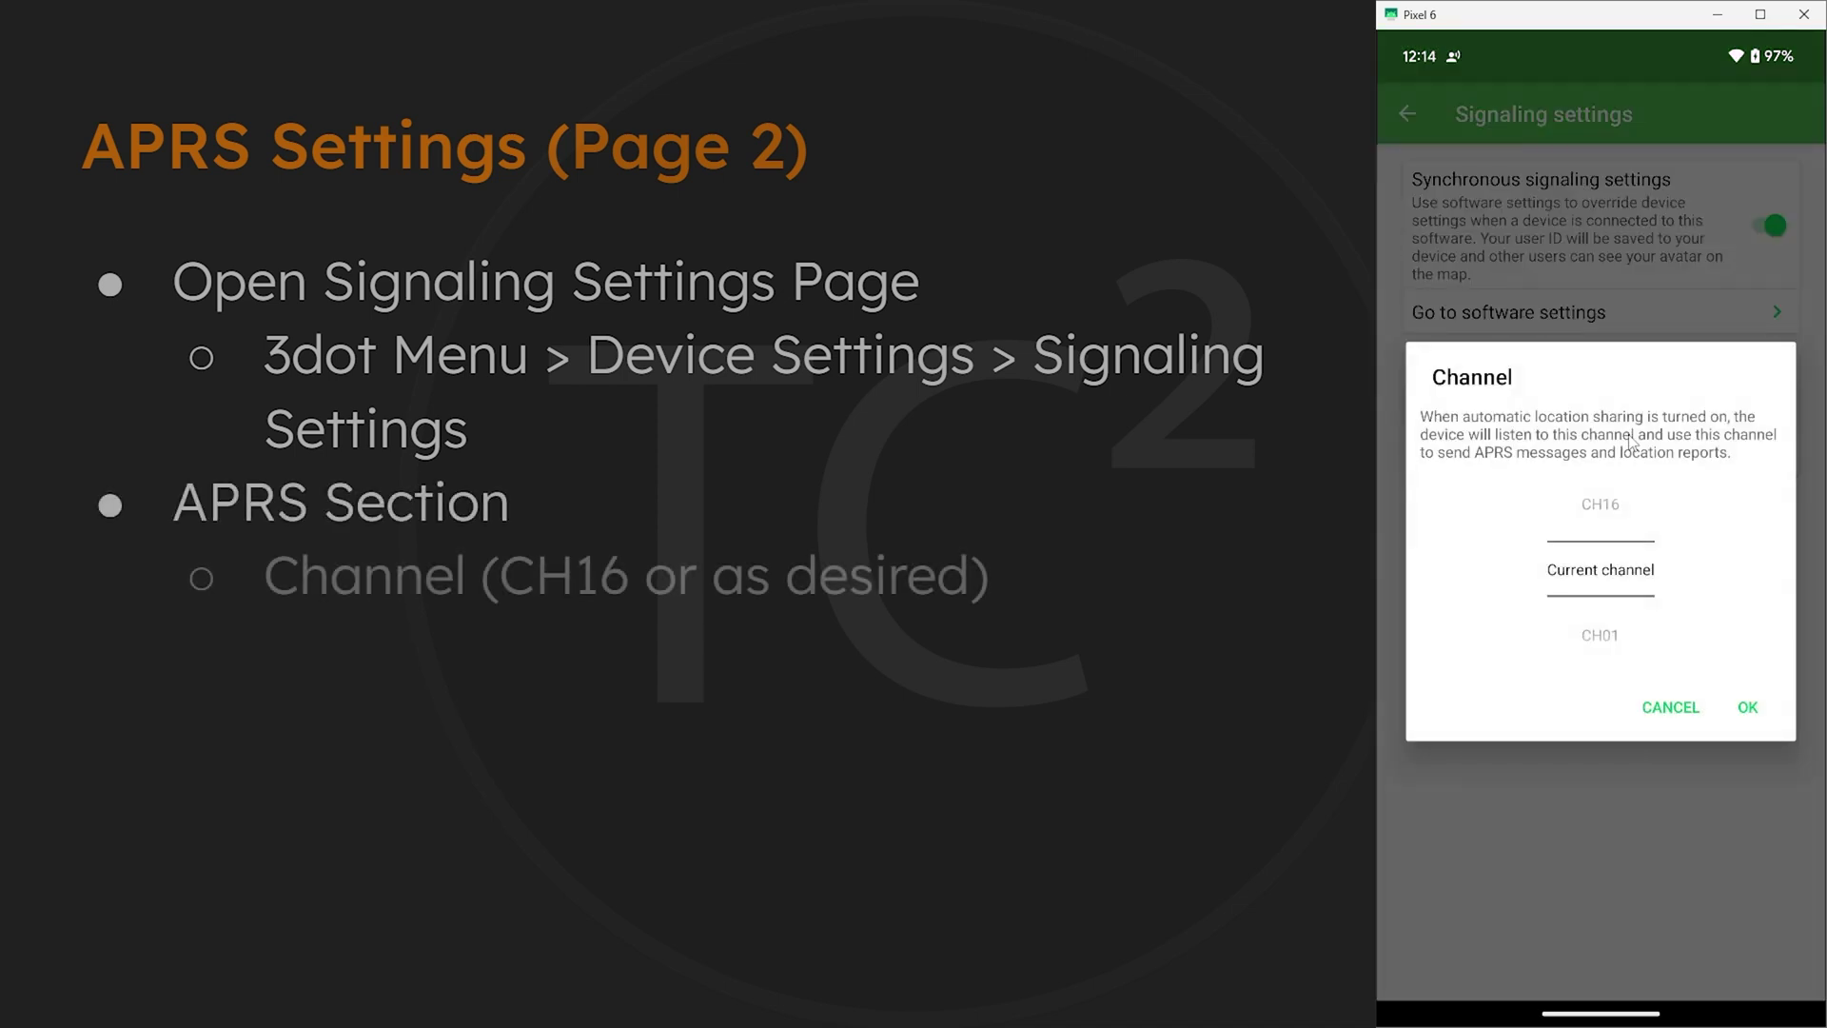
pyautogui.click(1610, 515)
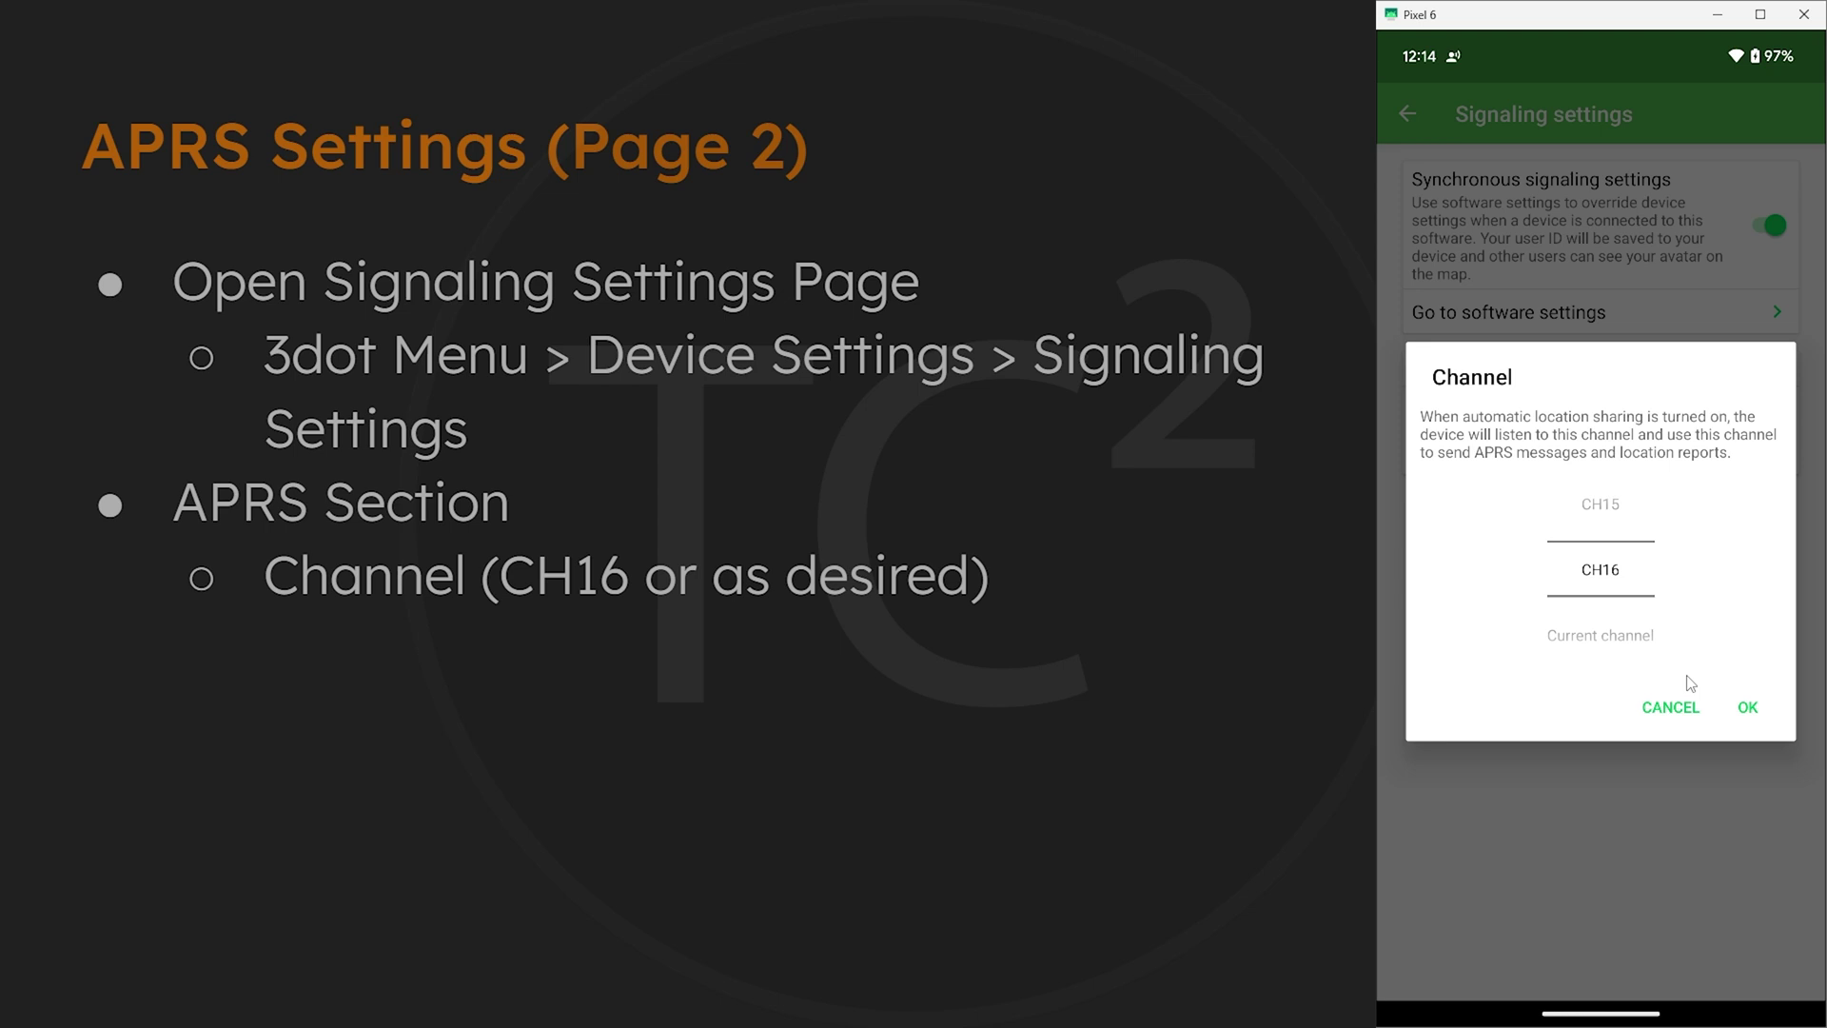
# Confirm APRS channel CH16, choose the WIDE1-1,WIDE2-1 path, and exit Signaling settings
pyautogui.click(1751, 708)
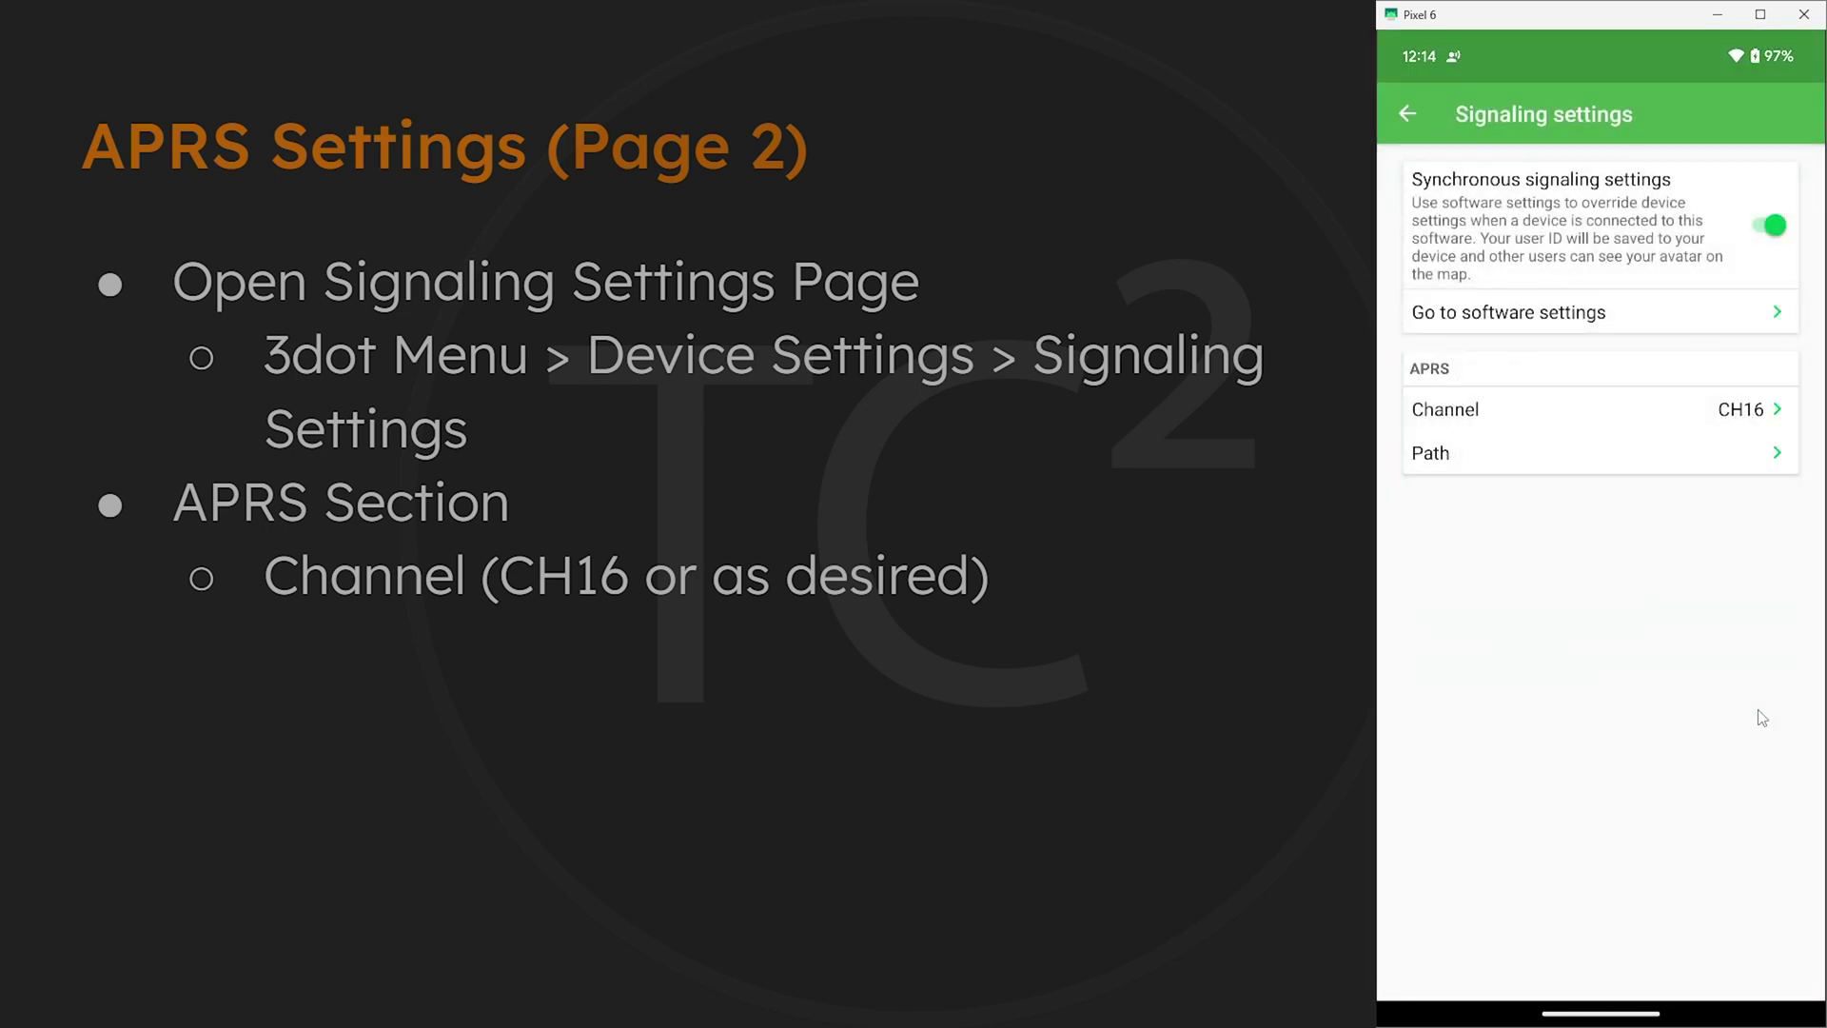
pyautogui.click(1498, 470)
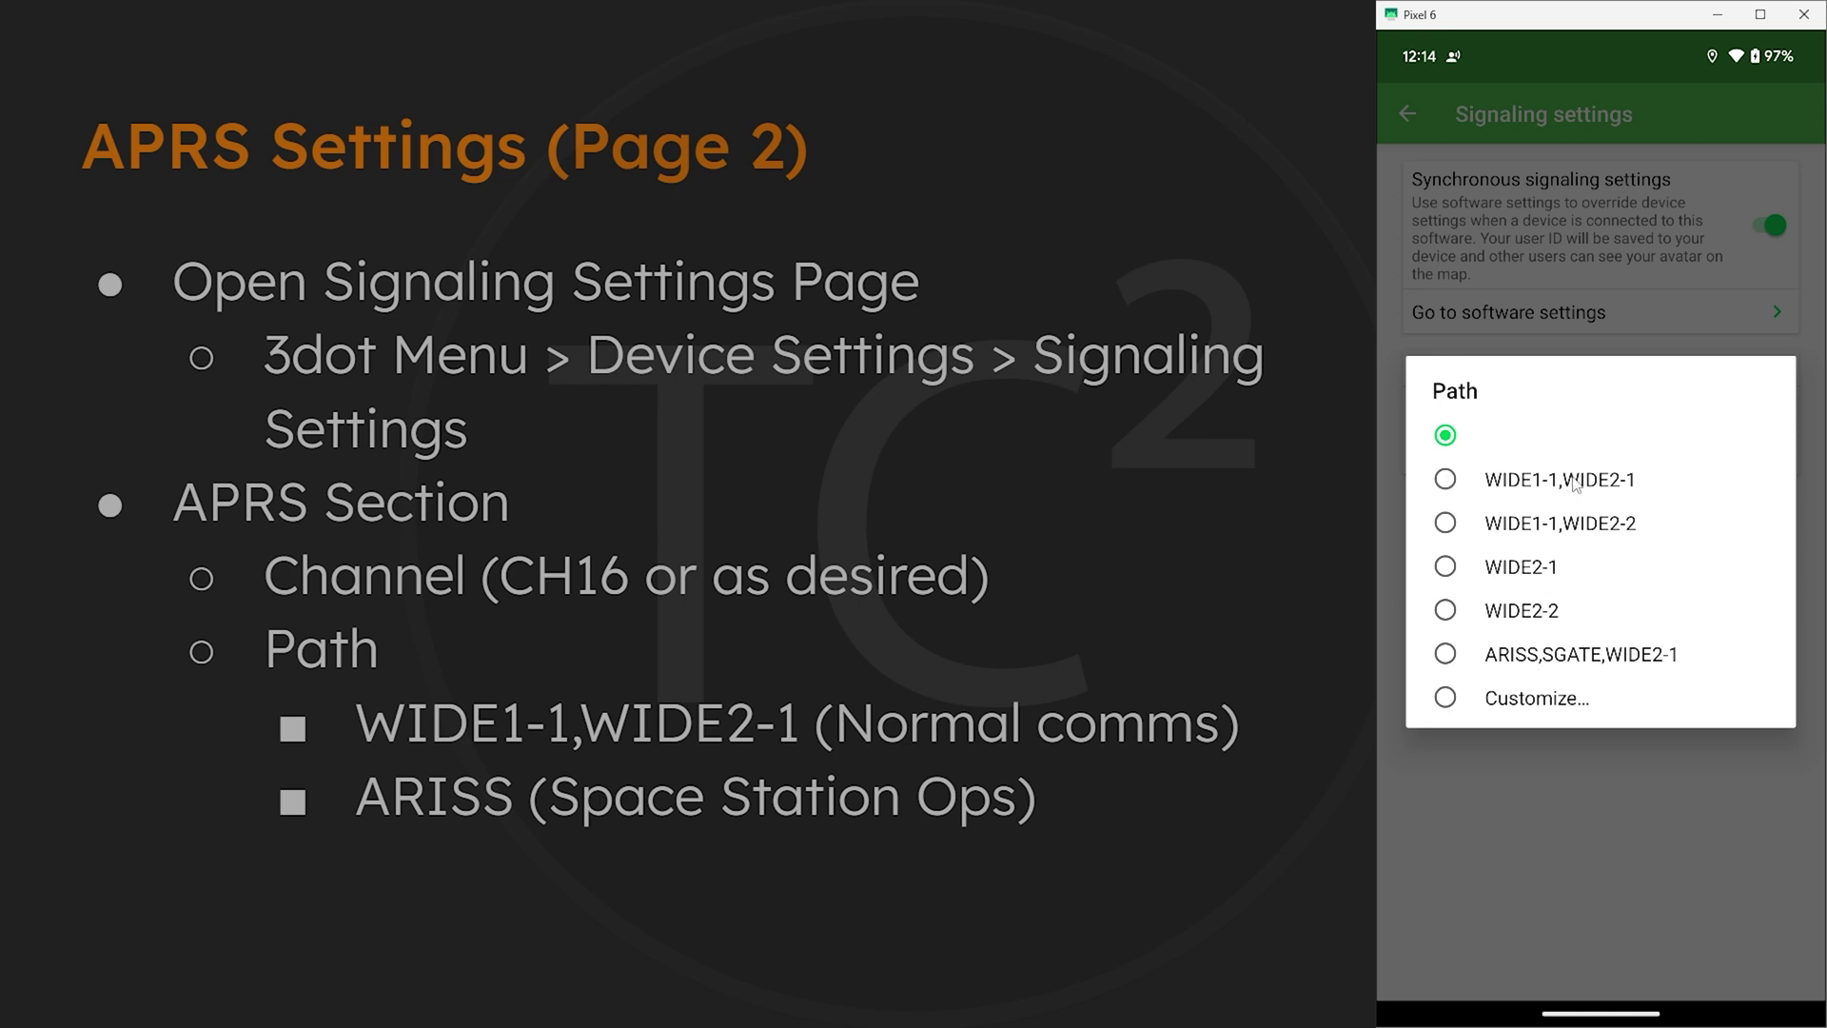
pyautogui.click(1447, 481)
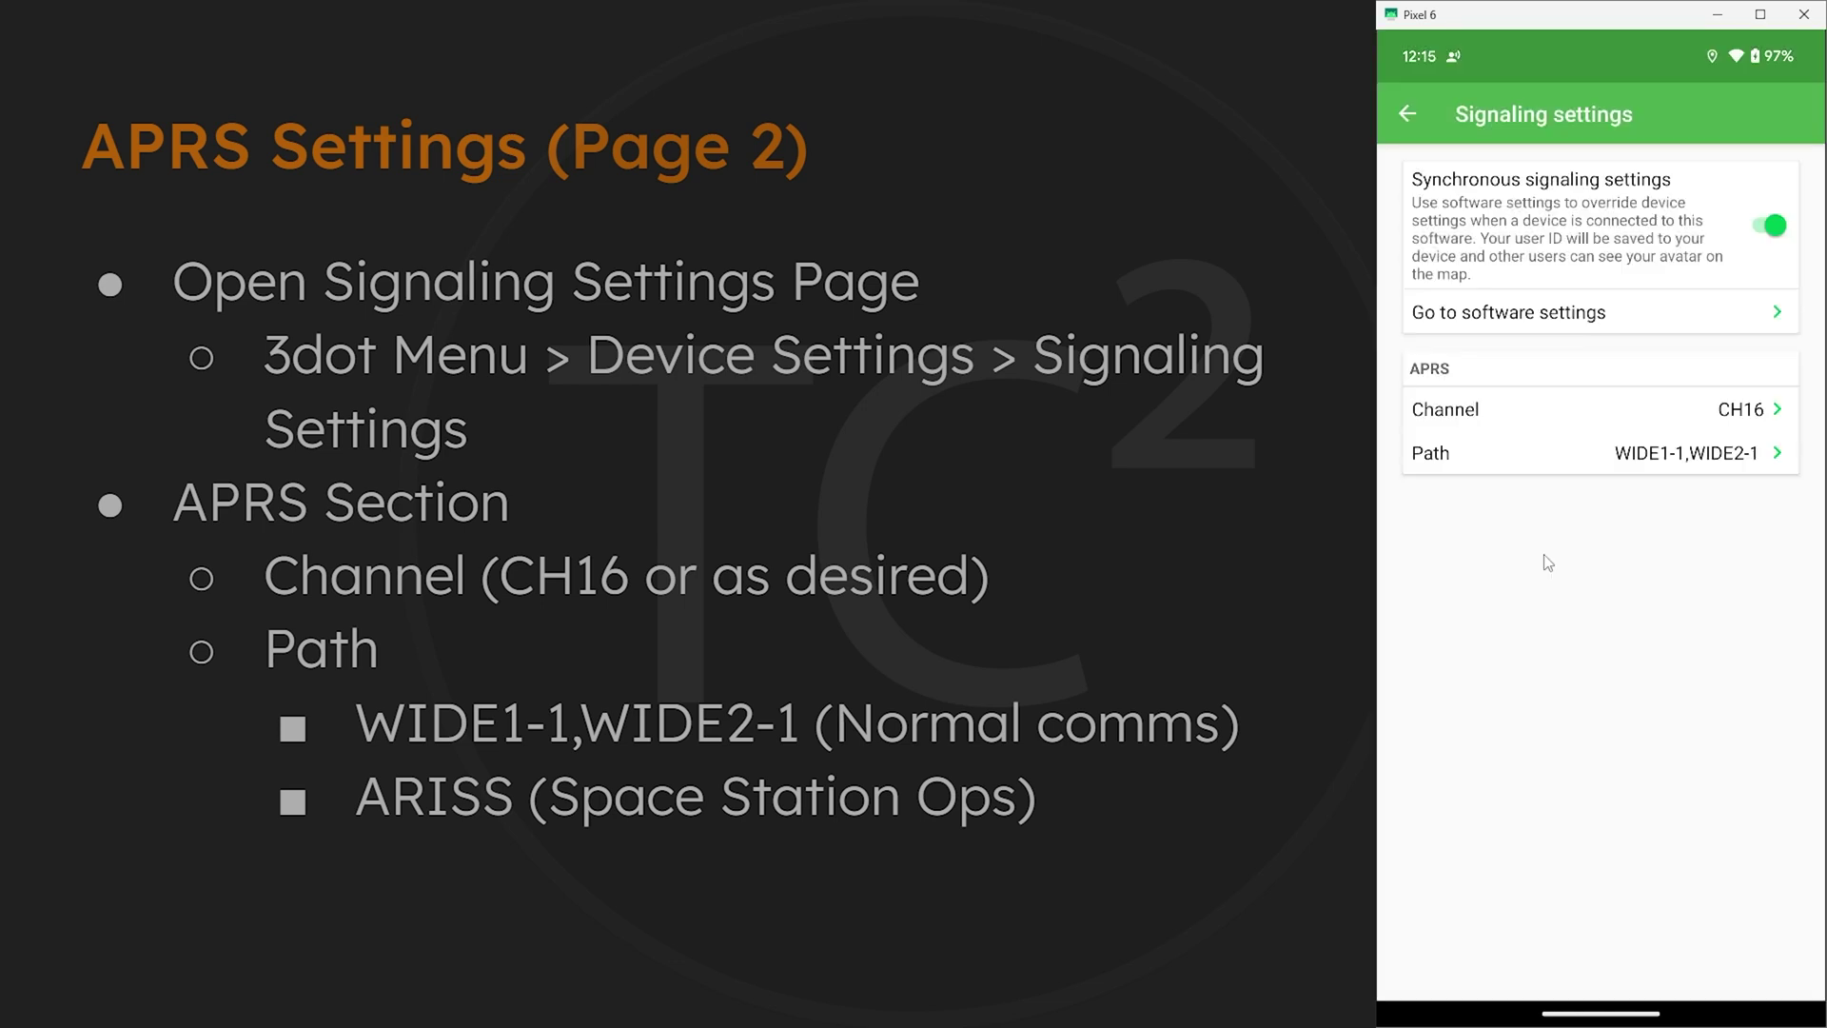
pyautogui.click(1409, 117)
pyautogui.click(1409, 117)
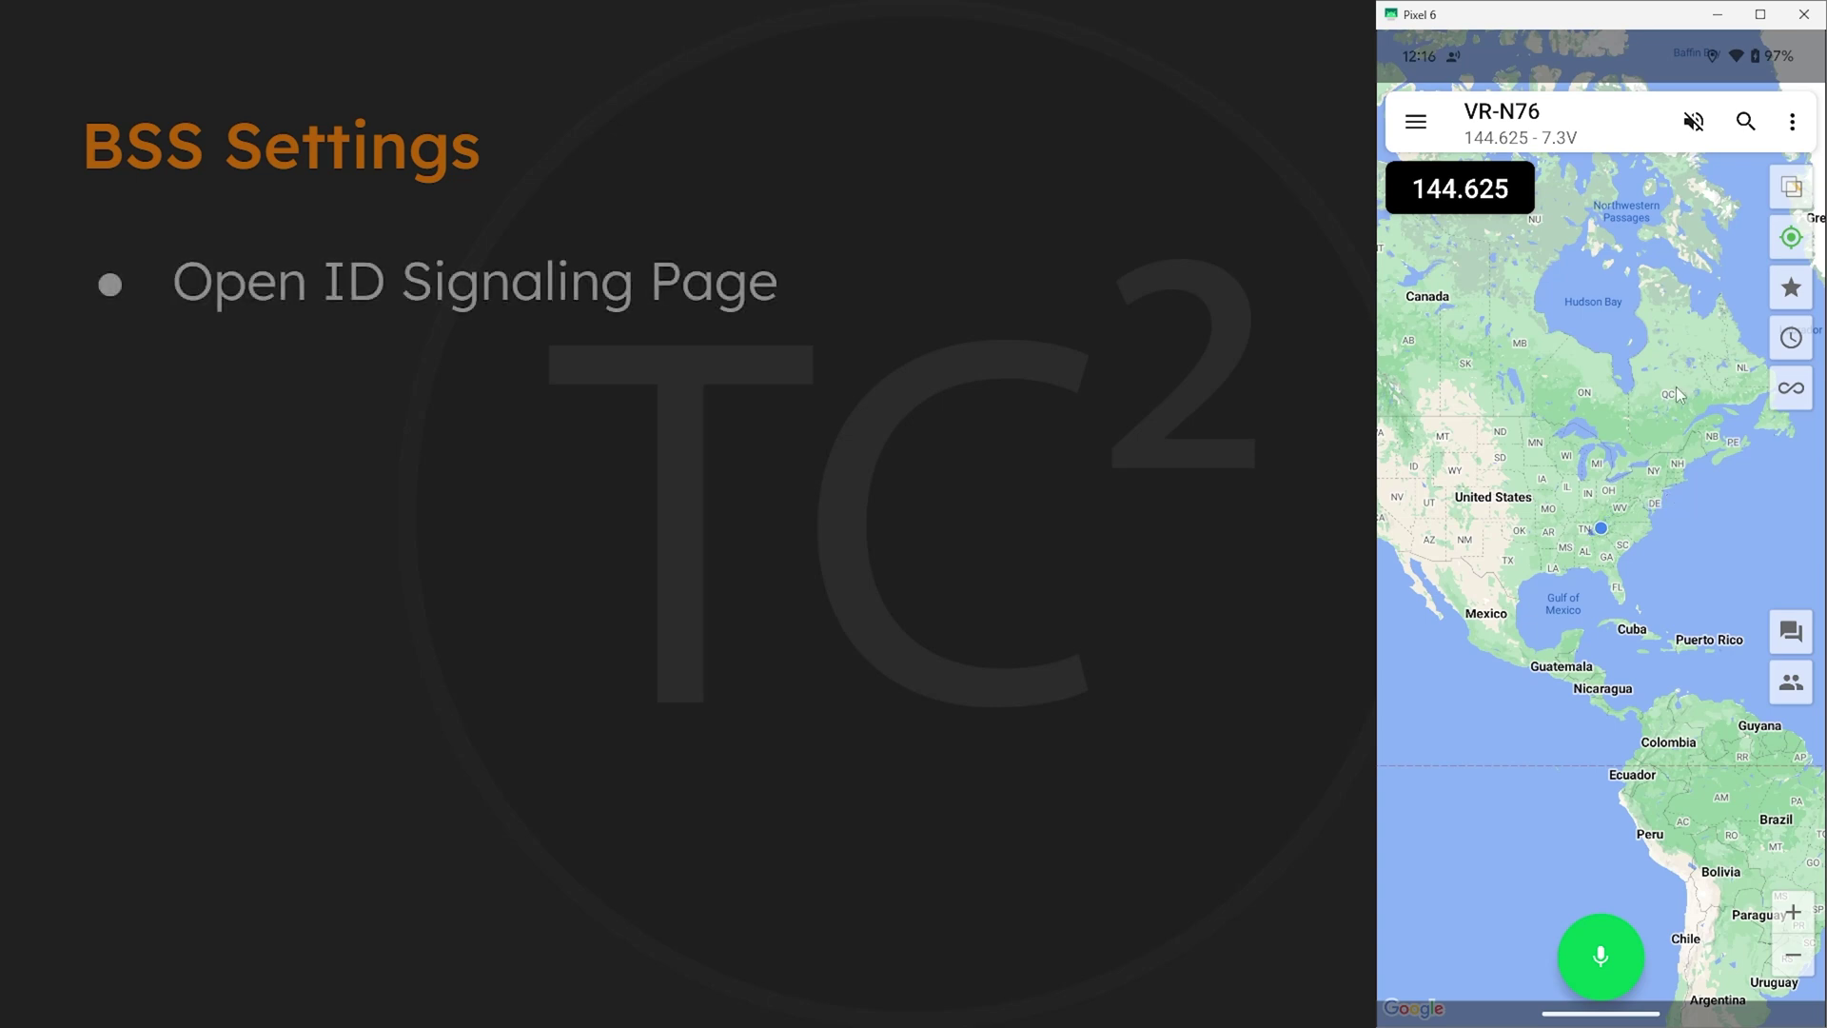
# Open the ID Signaling page from the app's Settings
pyautogui.click(1796, 128)
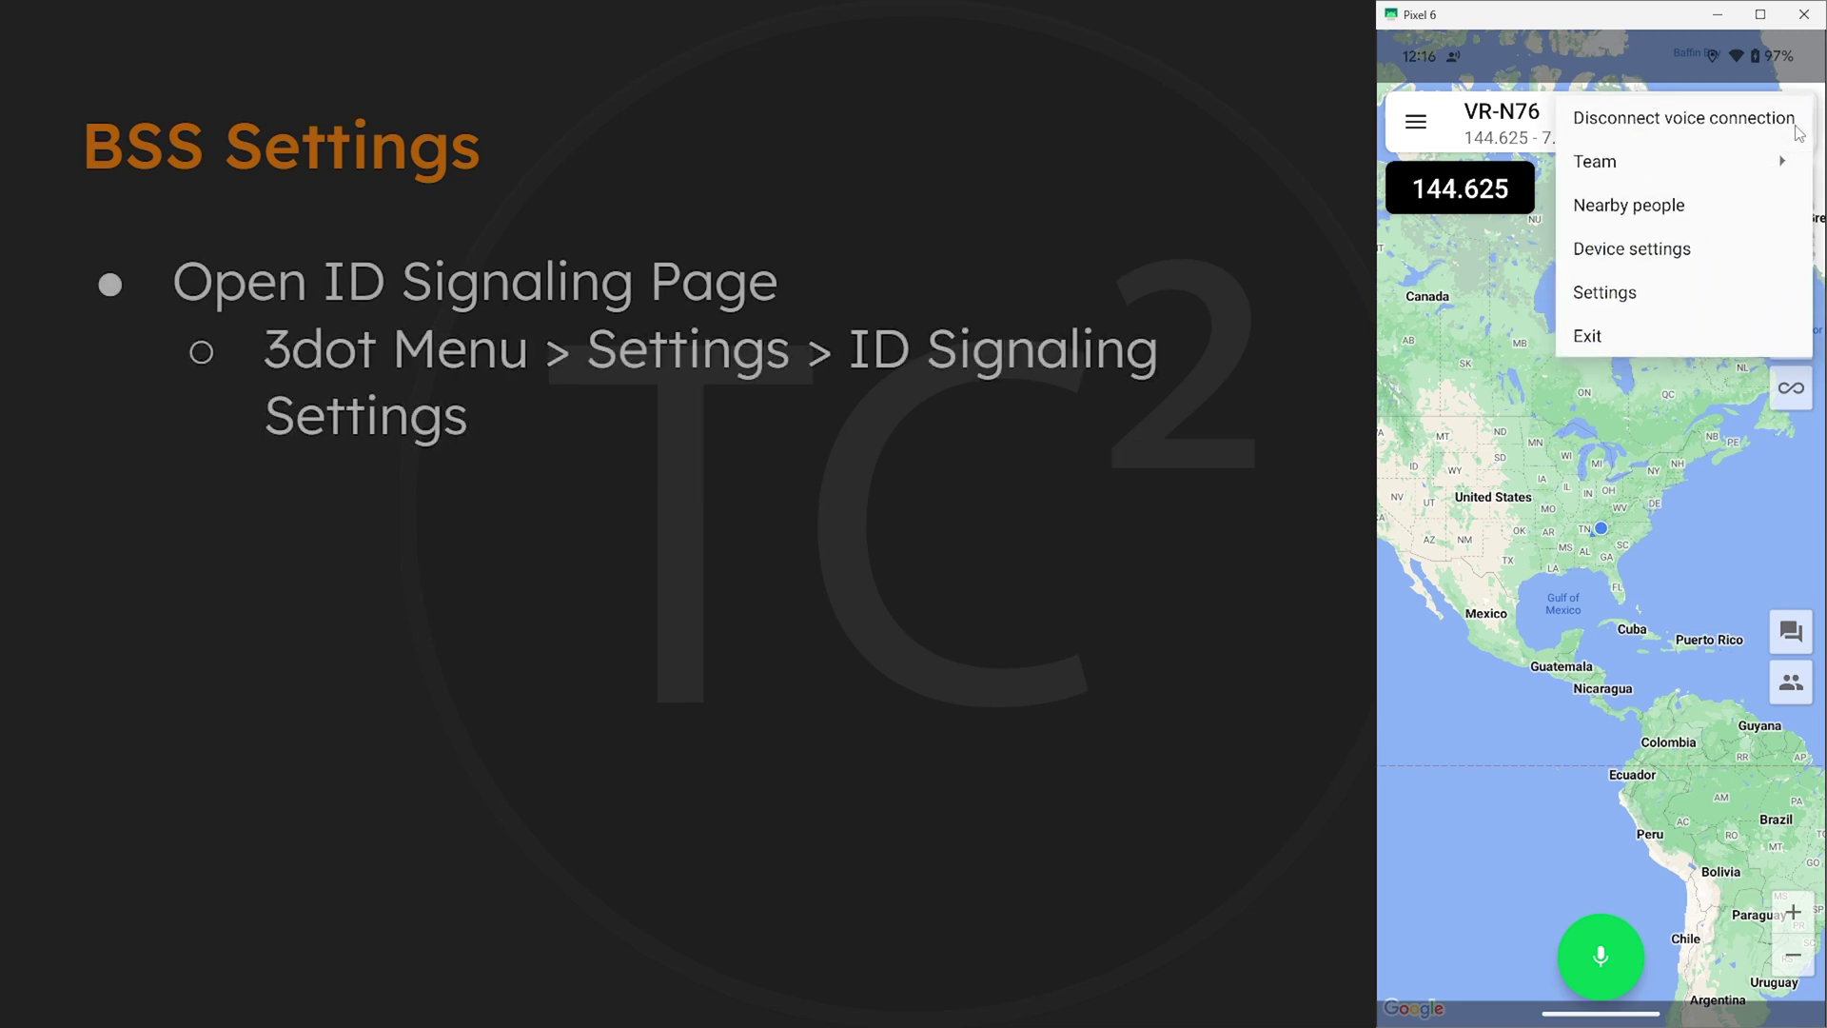
pyautogui.click(1618, 292)
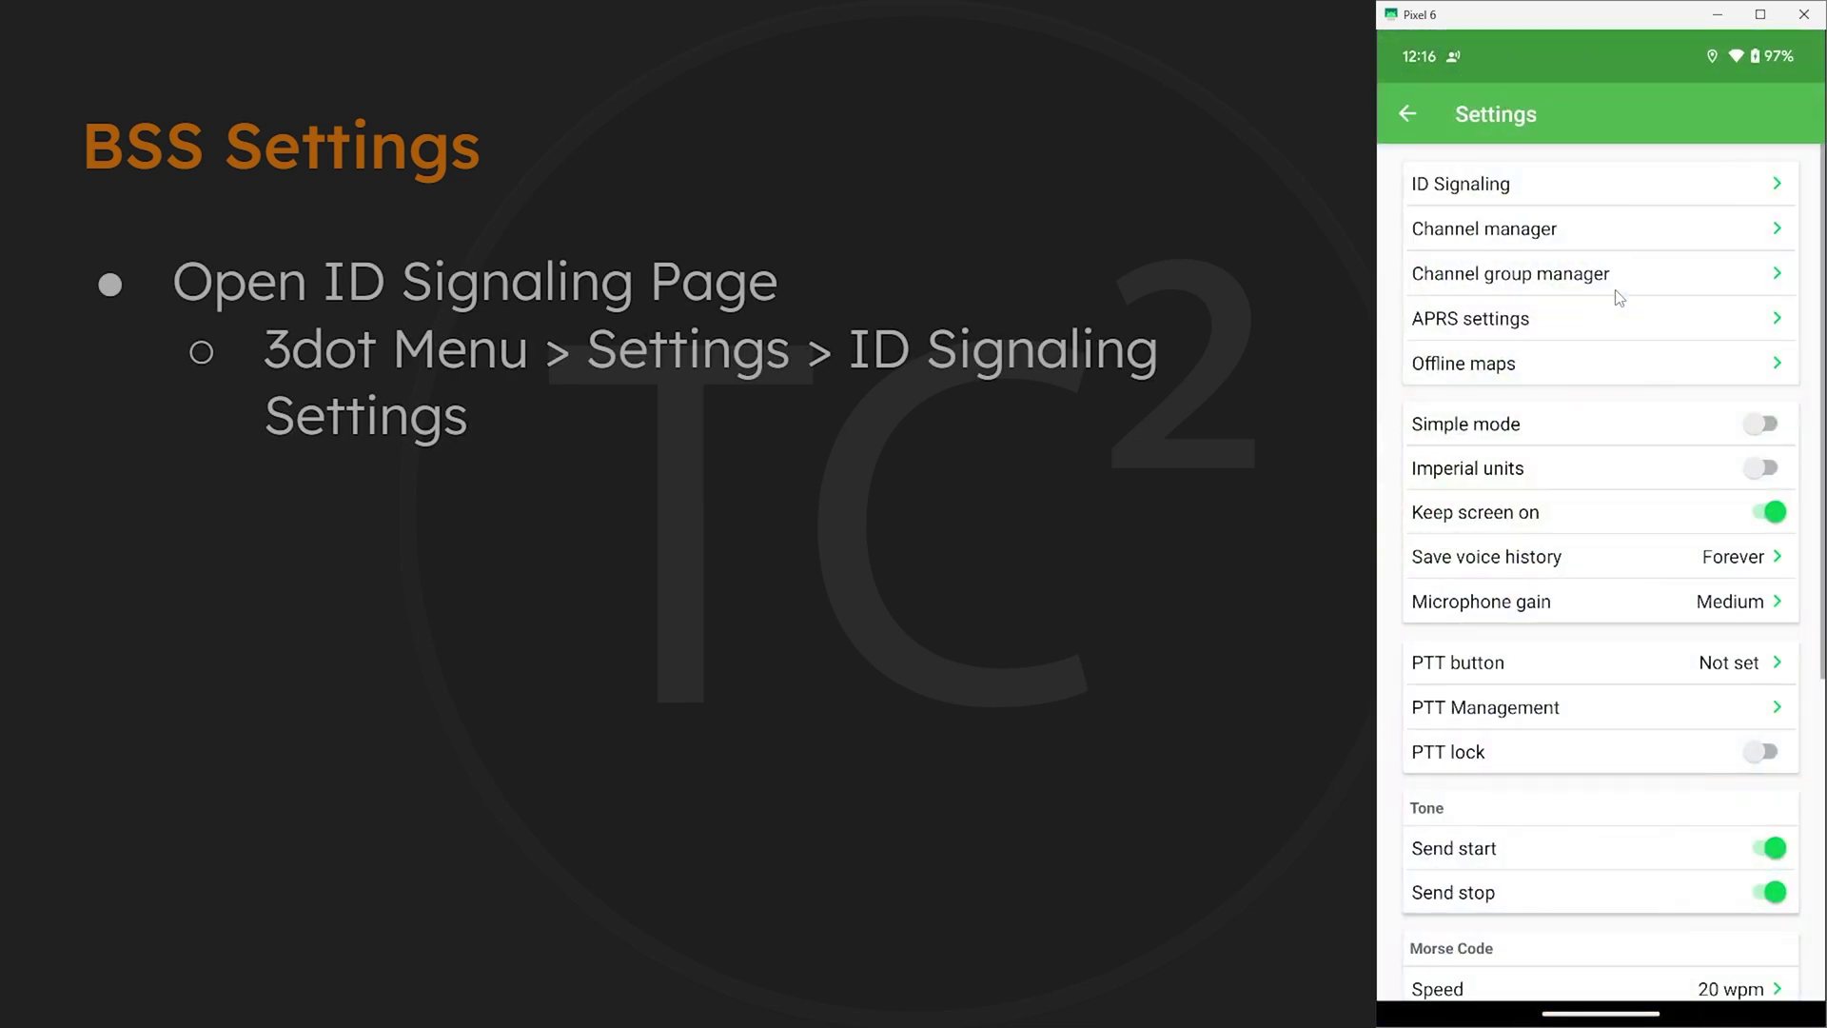
pyautogui.click(1542, 188)
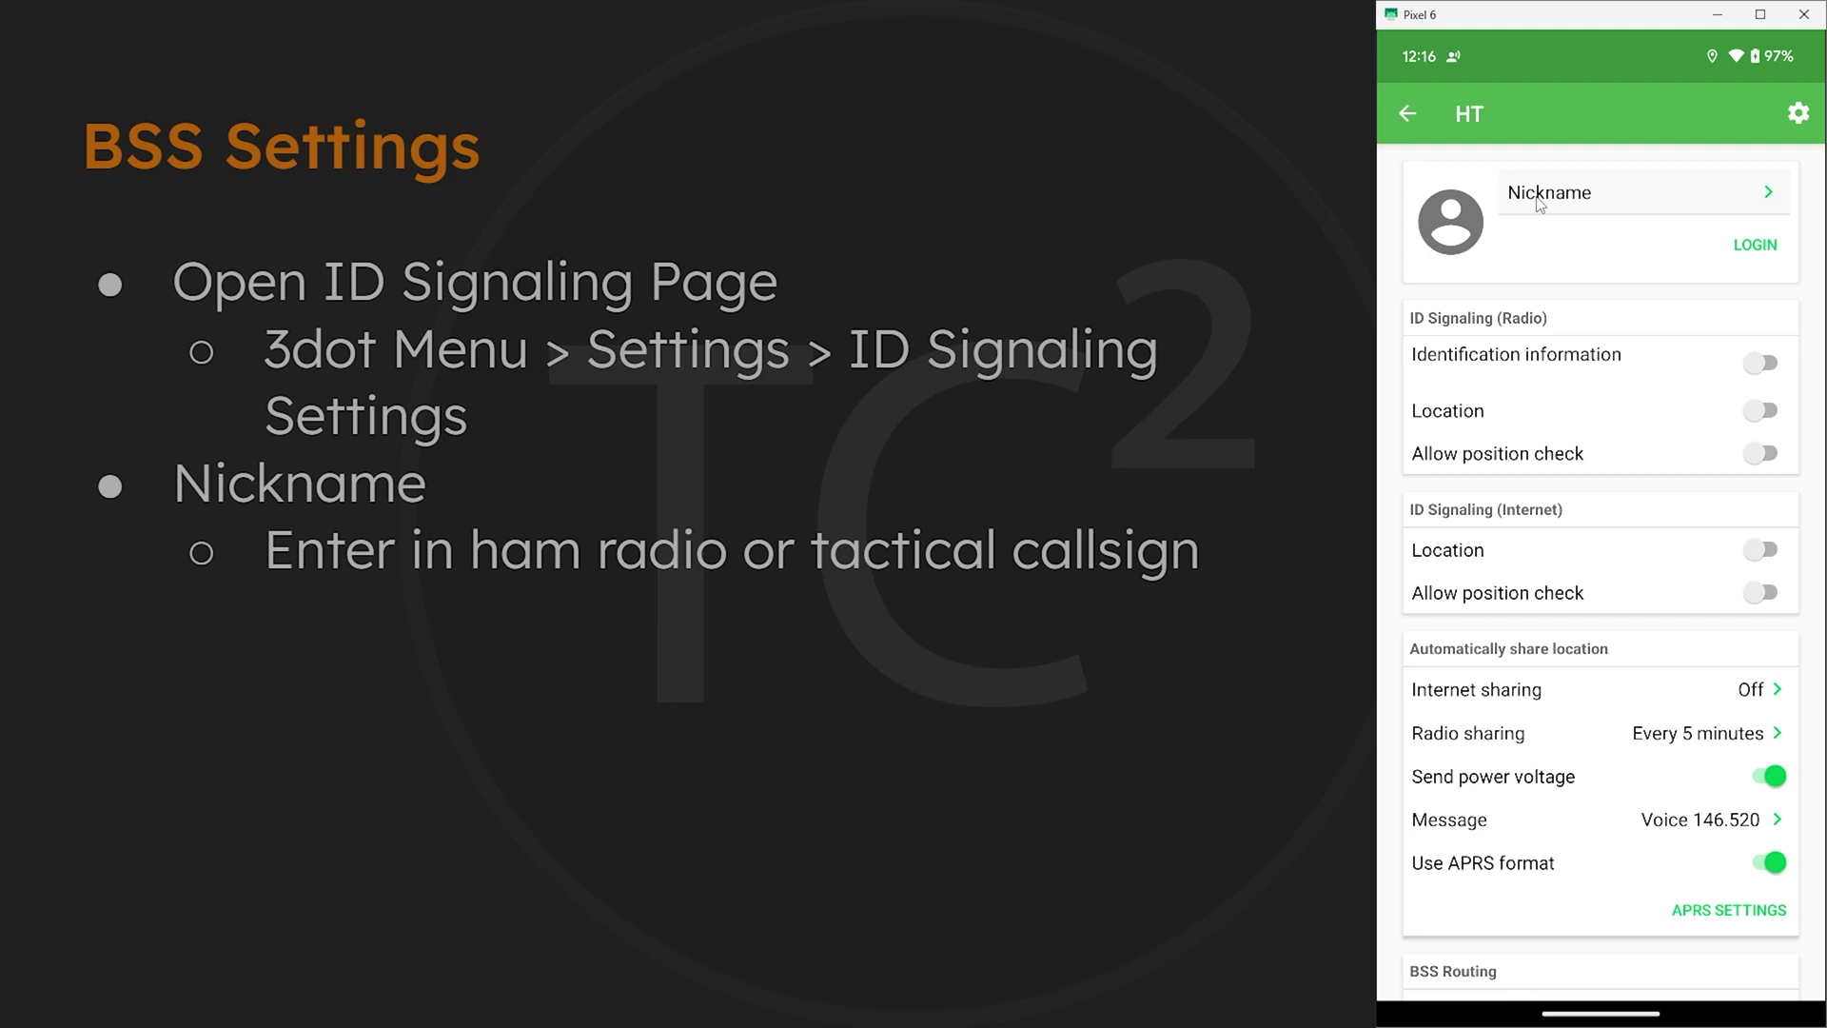
# Enter MED1 as the radio nickname
pyautogui.click(1539, 202)
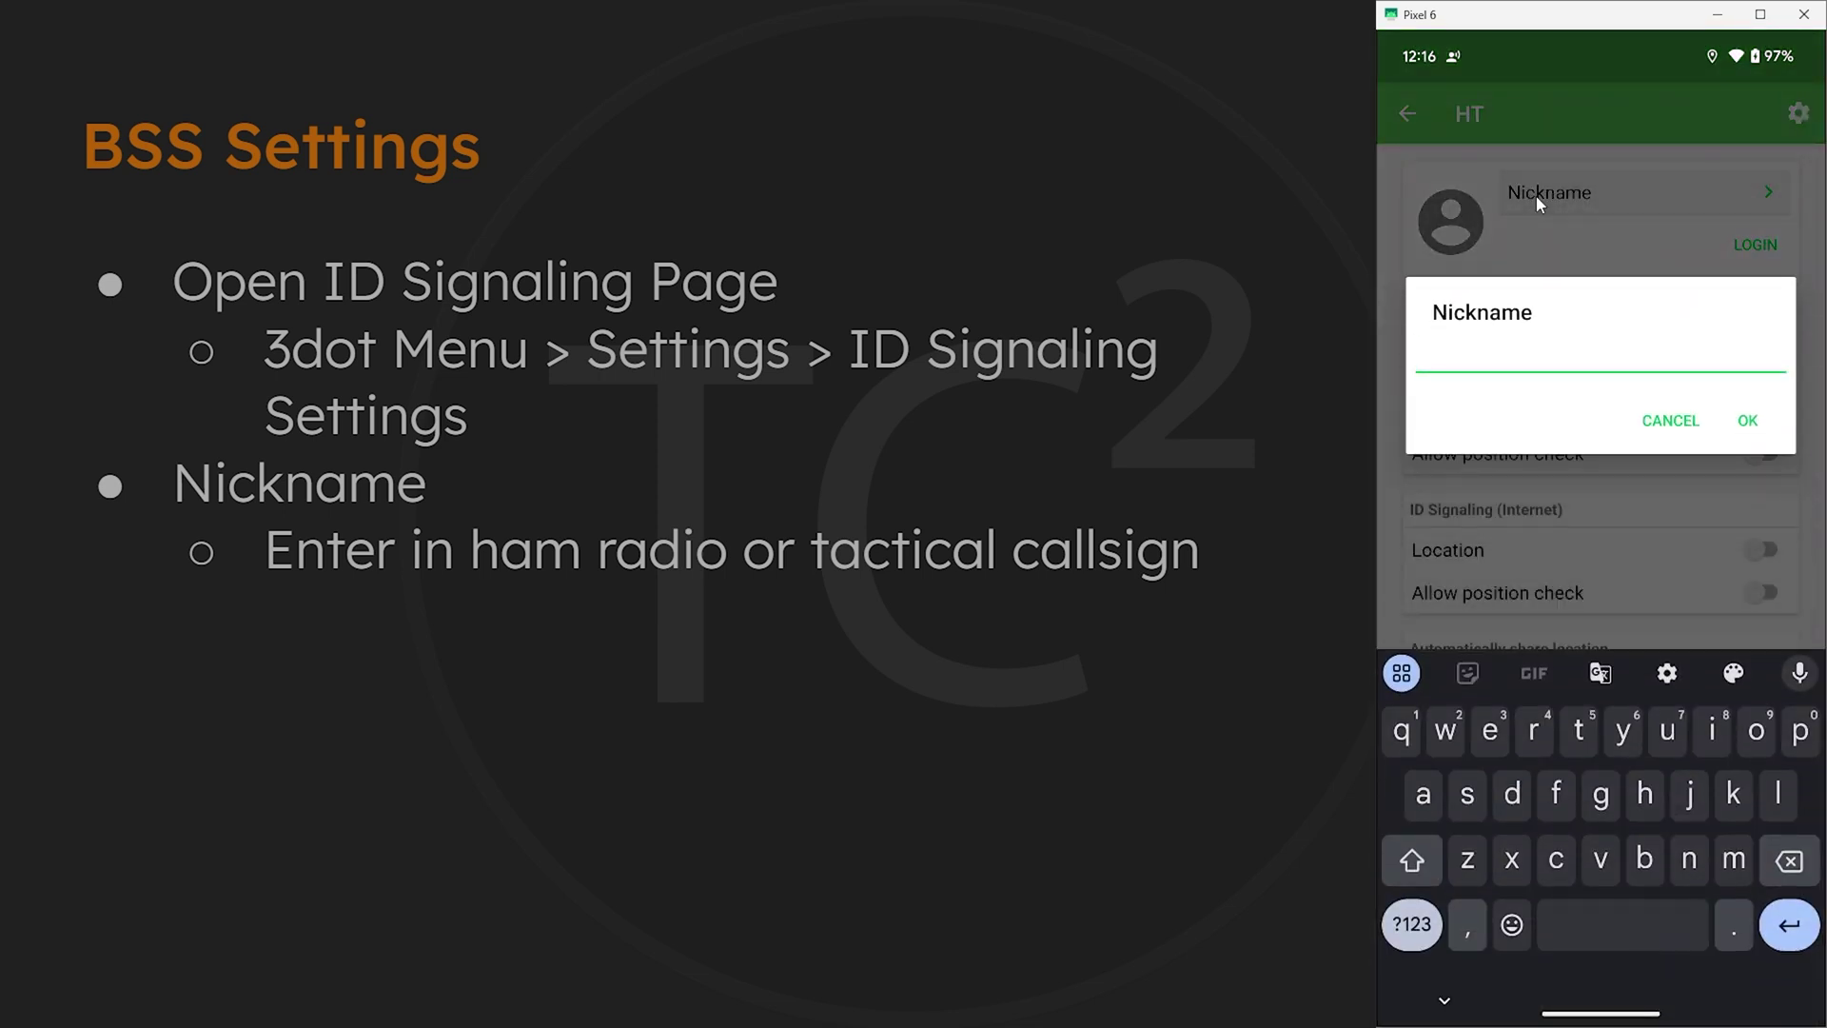
pyautogui.write('MED1')
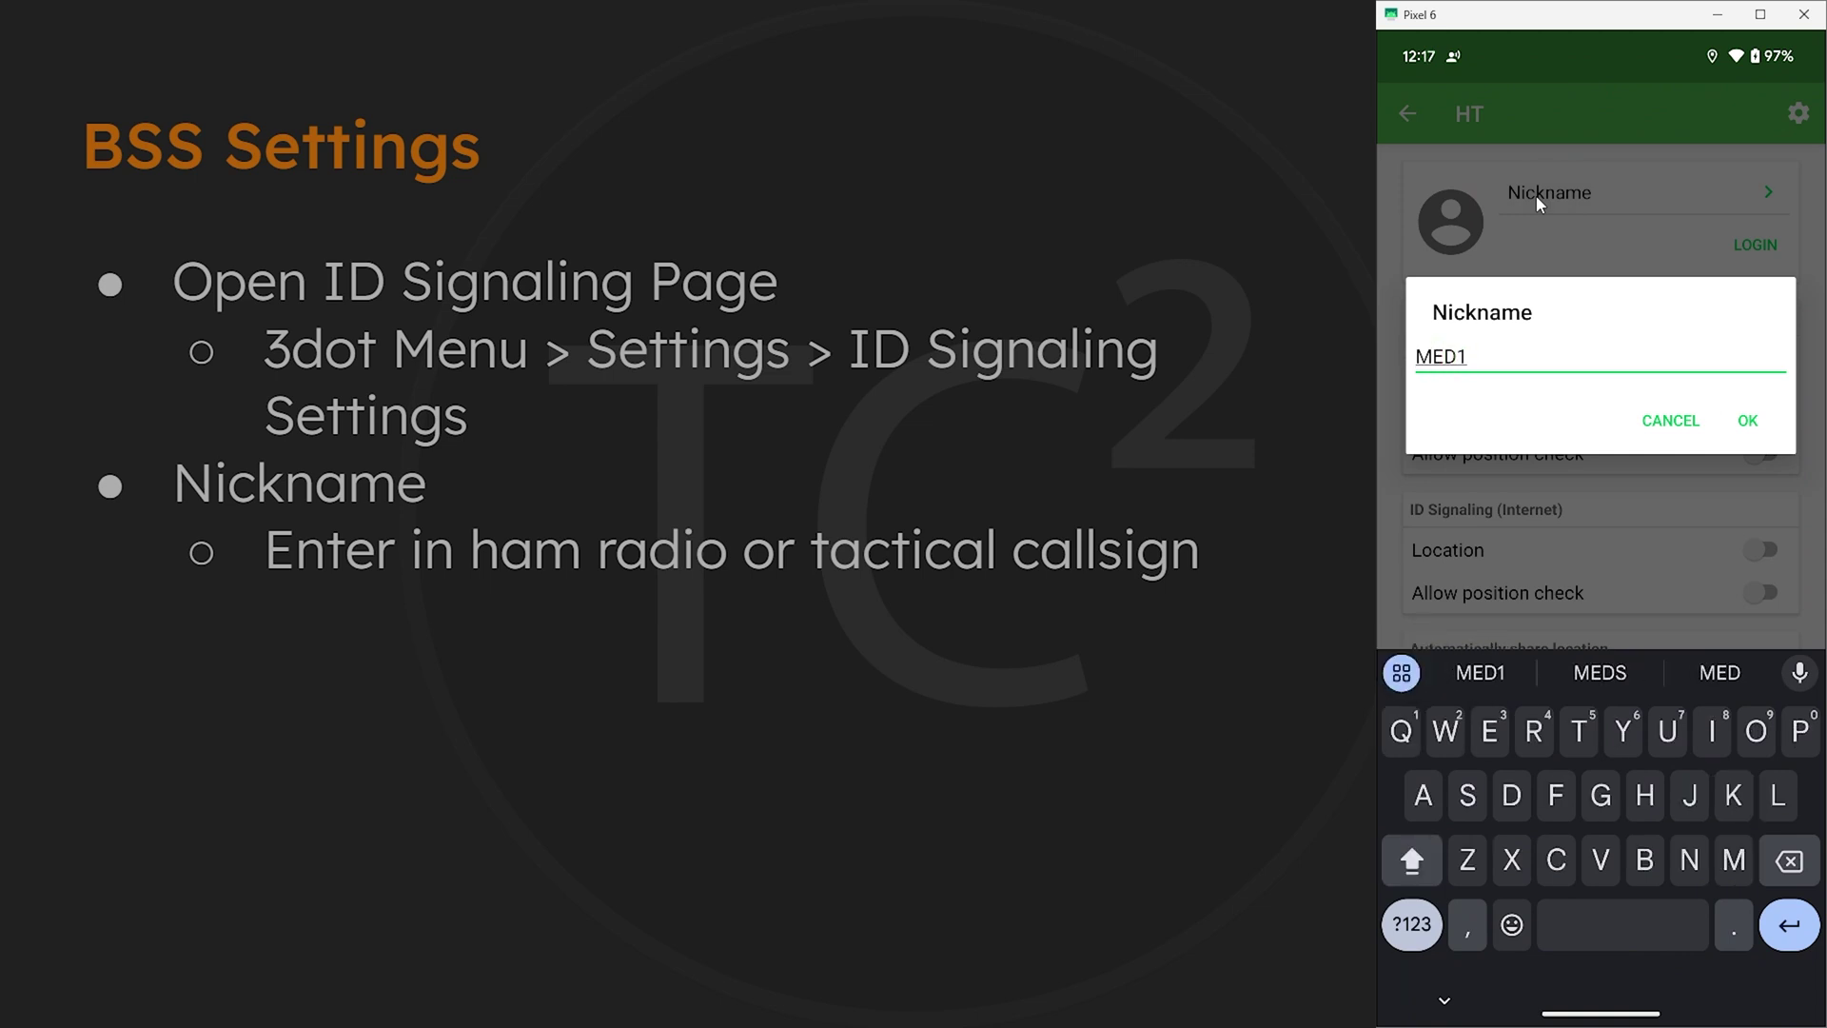
pyautogui.press('Return')
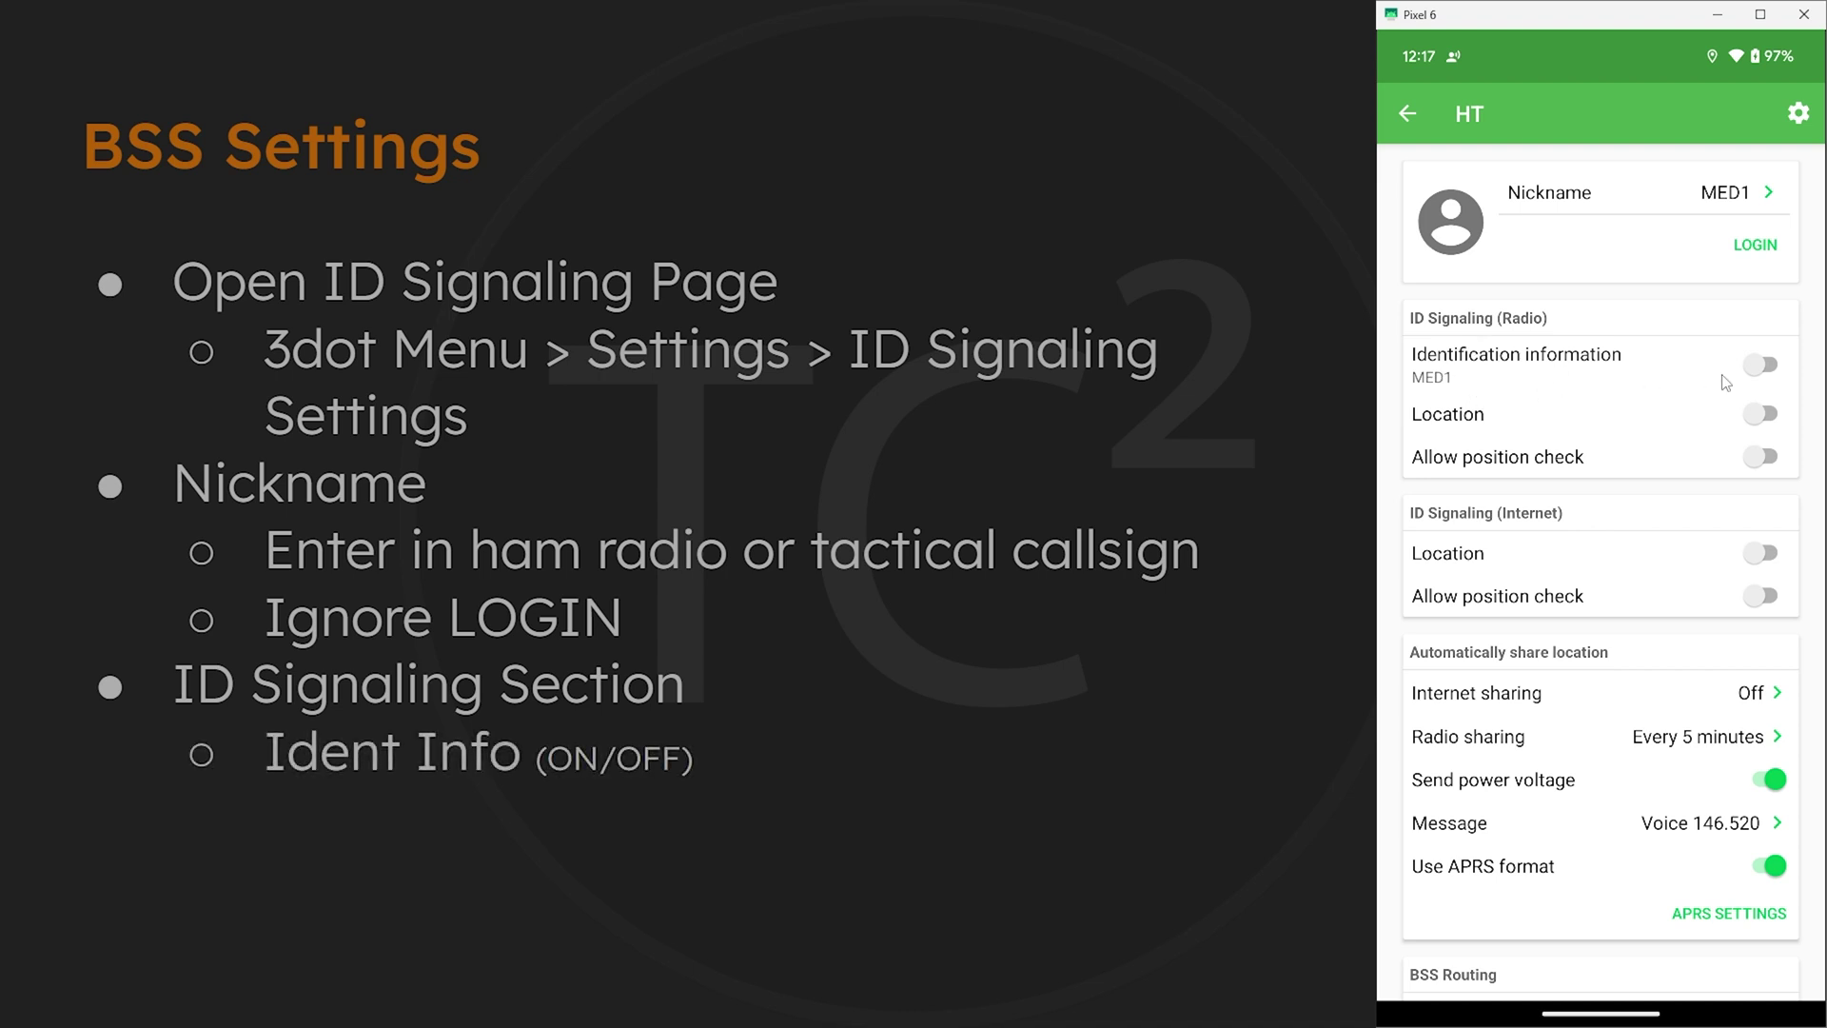
# Enable Identification information, Location and Allow position check under radio ID Signaling
pyautogui.click(1761, 365)
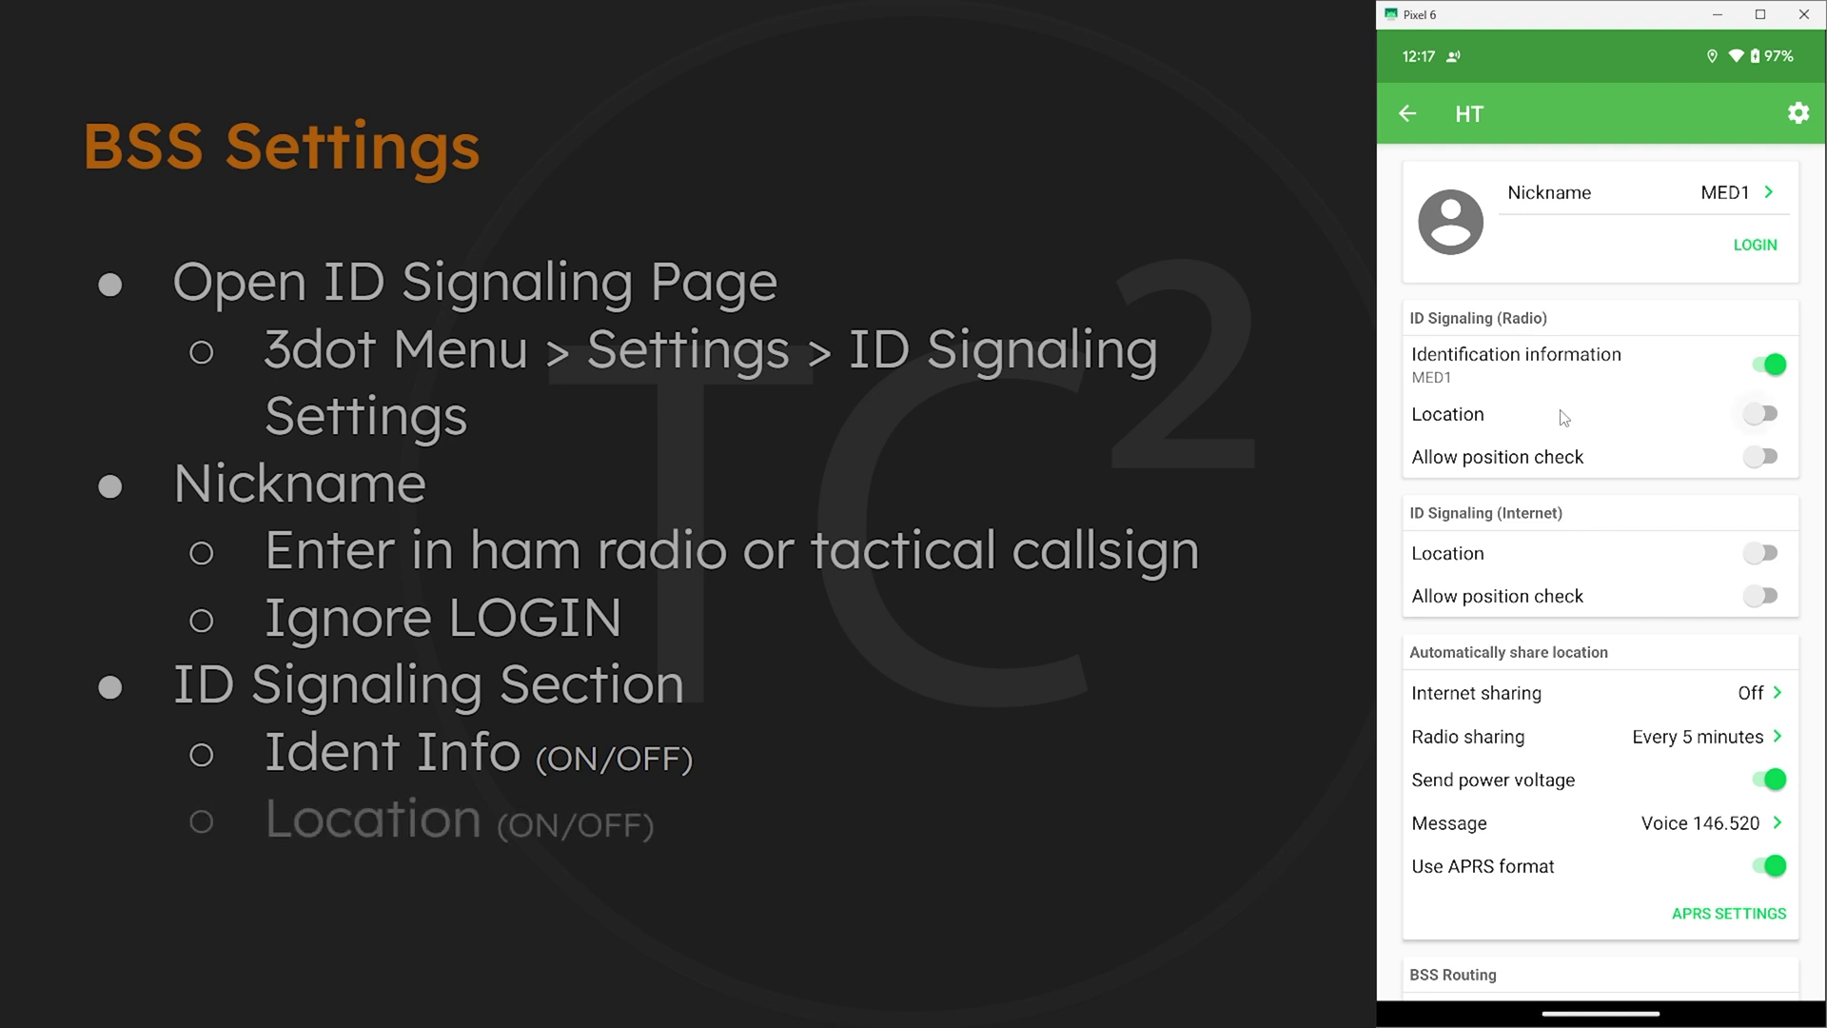
pyautogui.click(1760, 414)
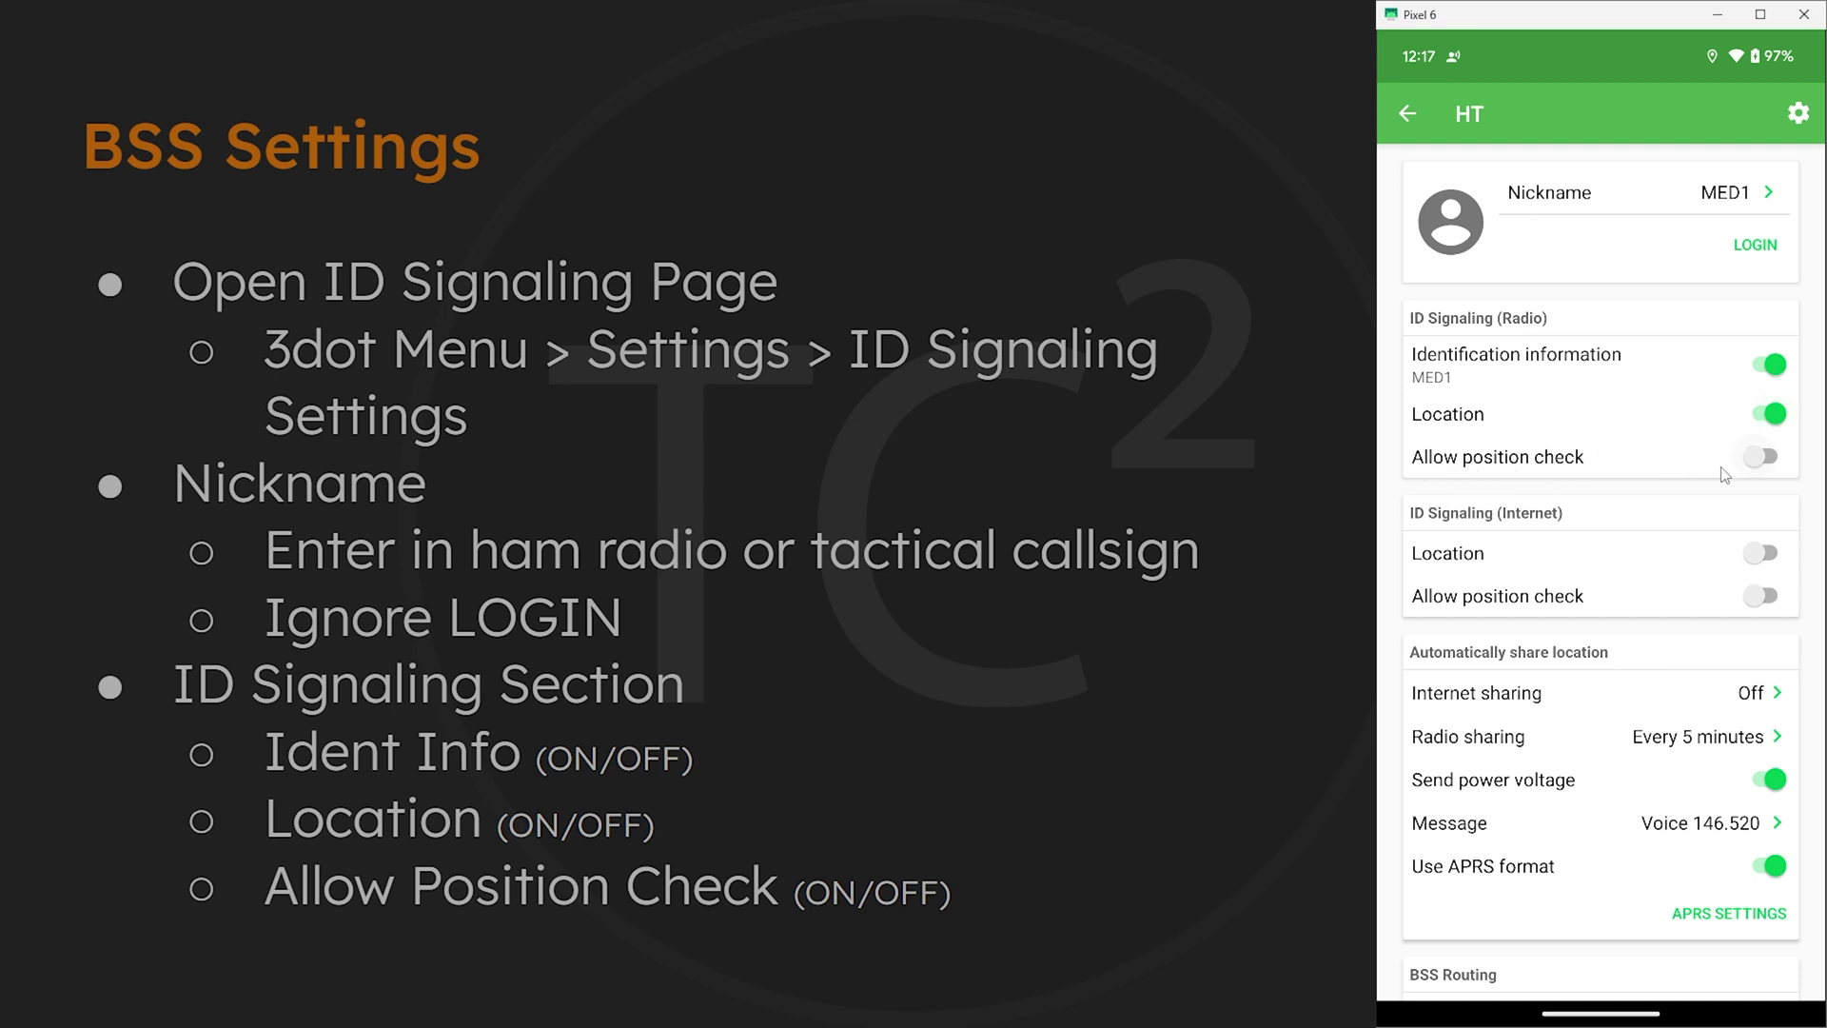
pyautogui.click(1754, 461)
pyautogui.scroll(-1, 1687, 489)
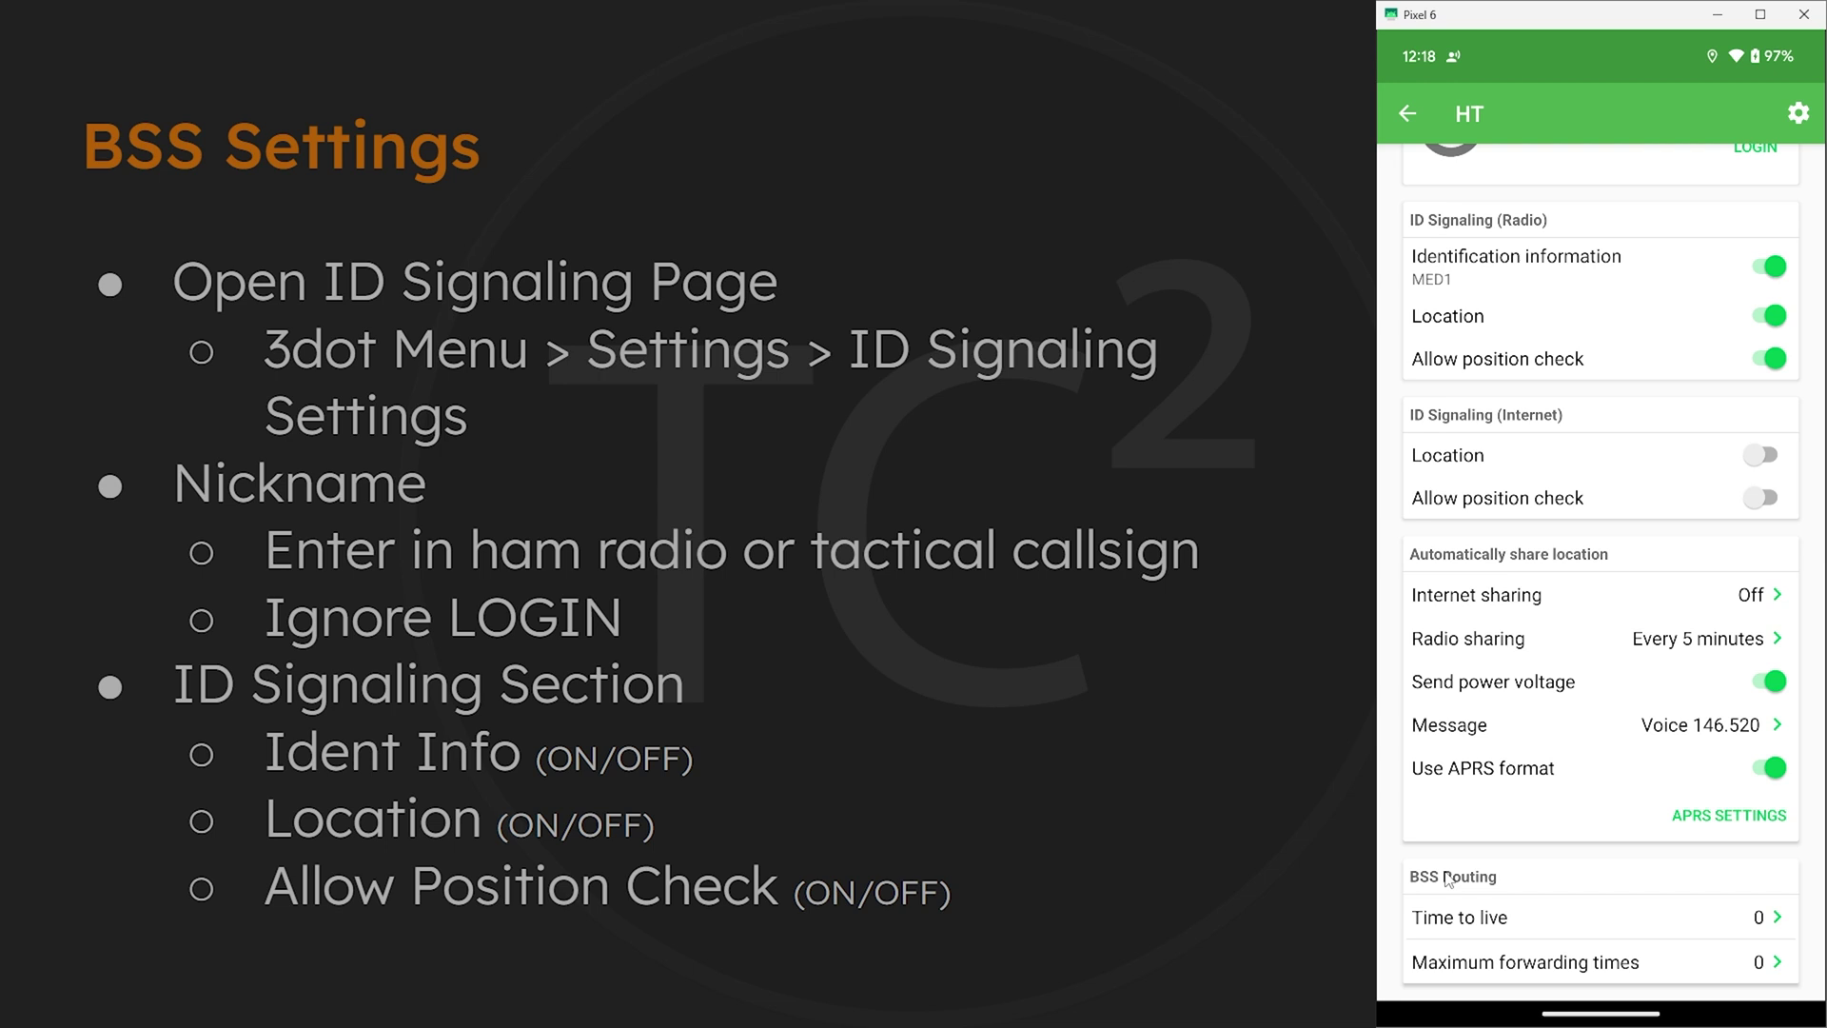
pyautogui.press('Right')
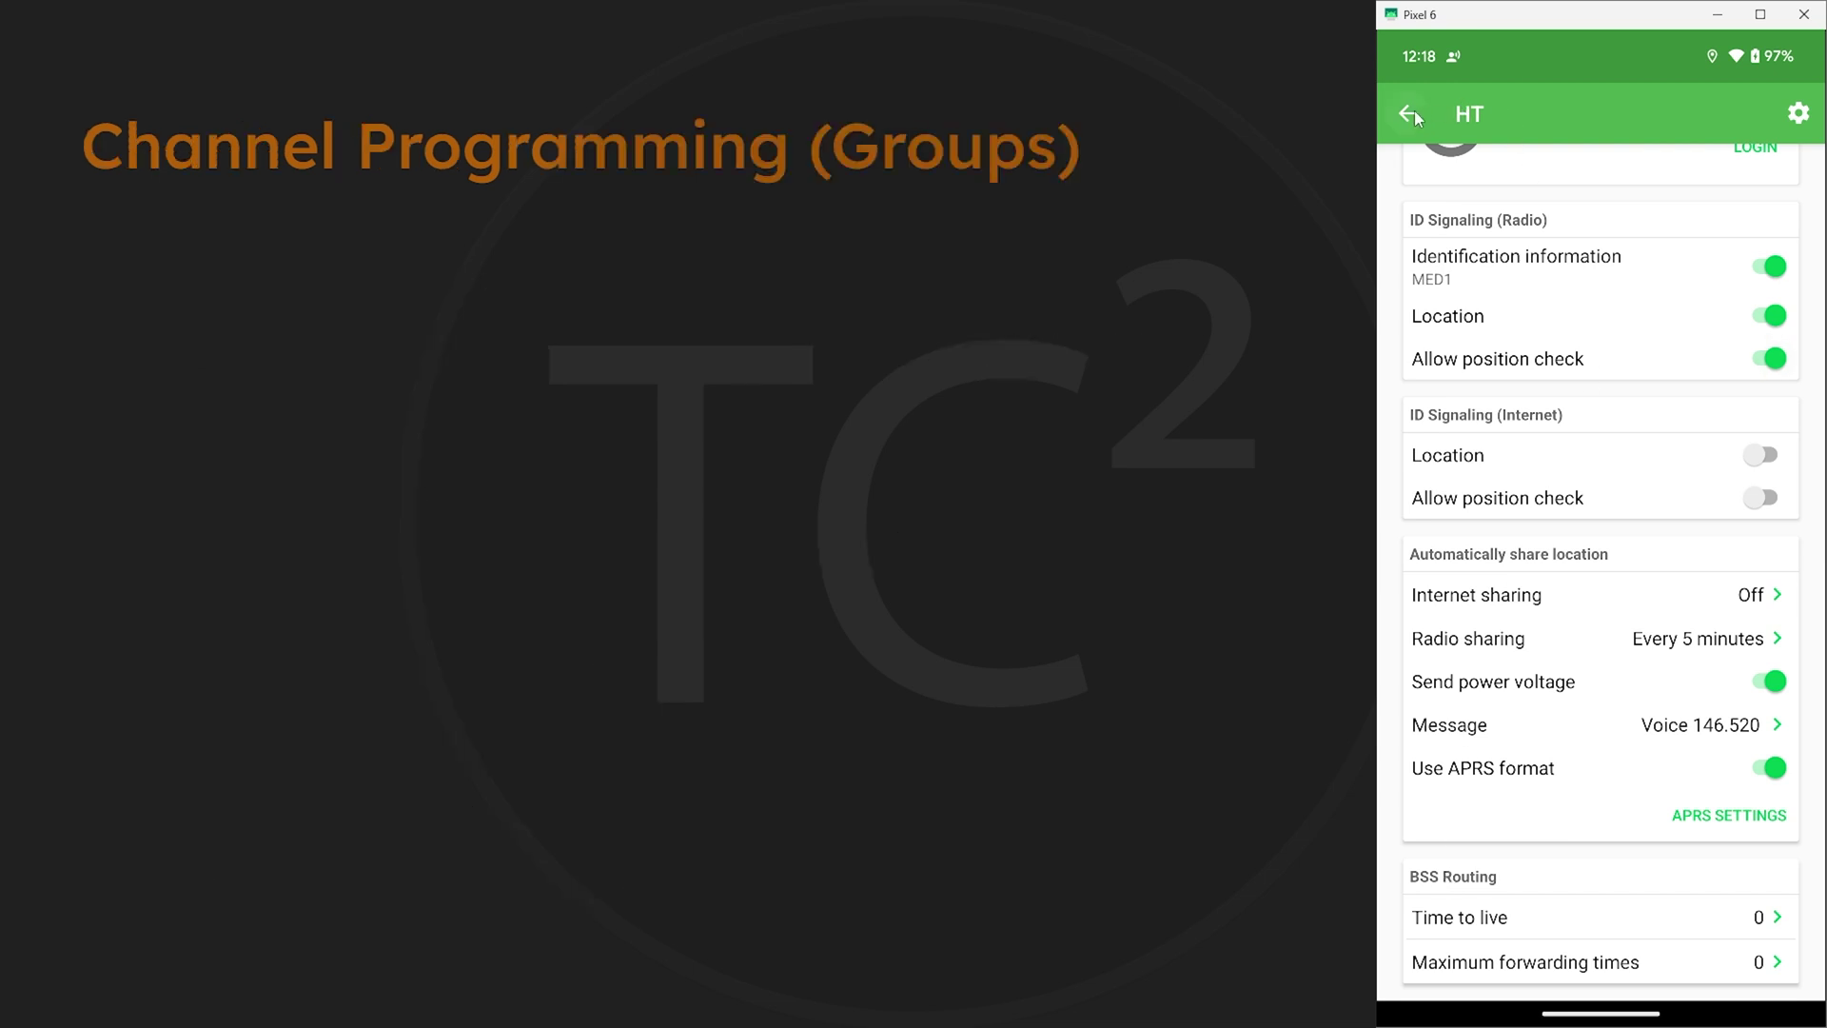
# Go back to the map and open the radio control panel's channel grid
pyautogui.click(1409, 114)
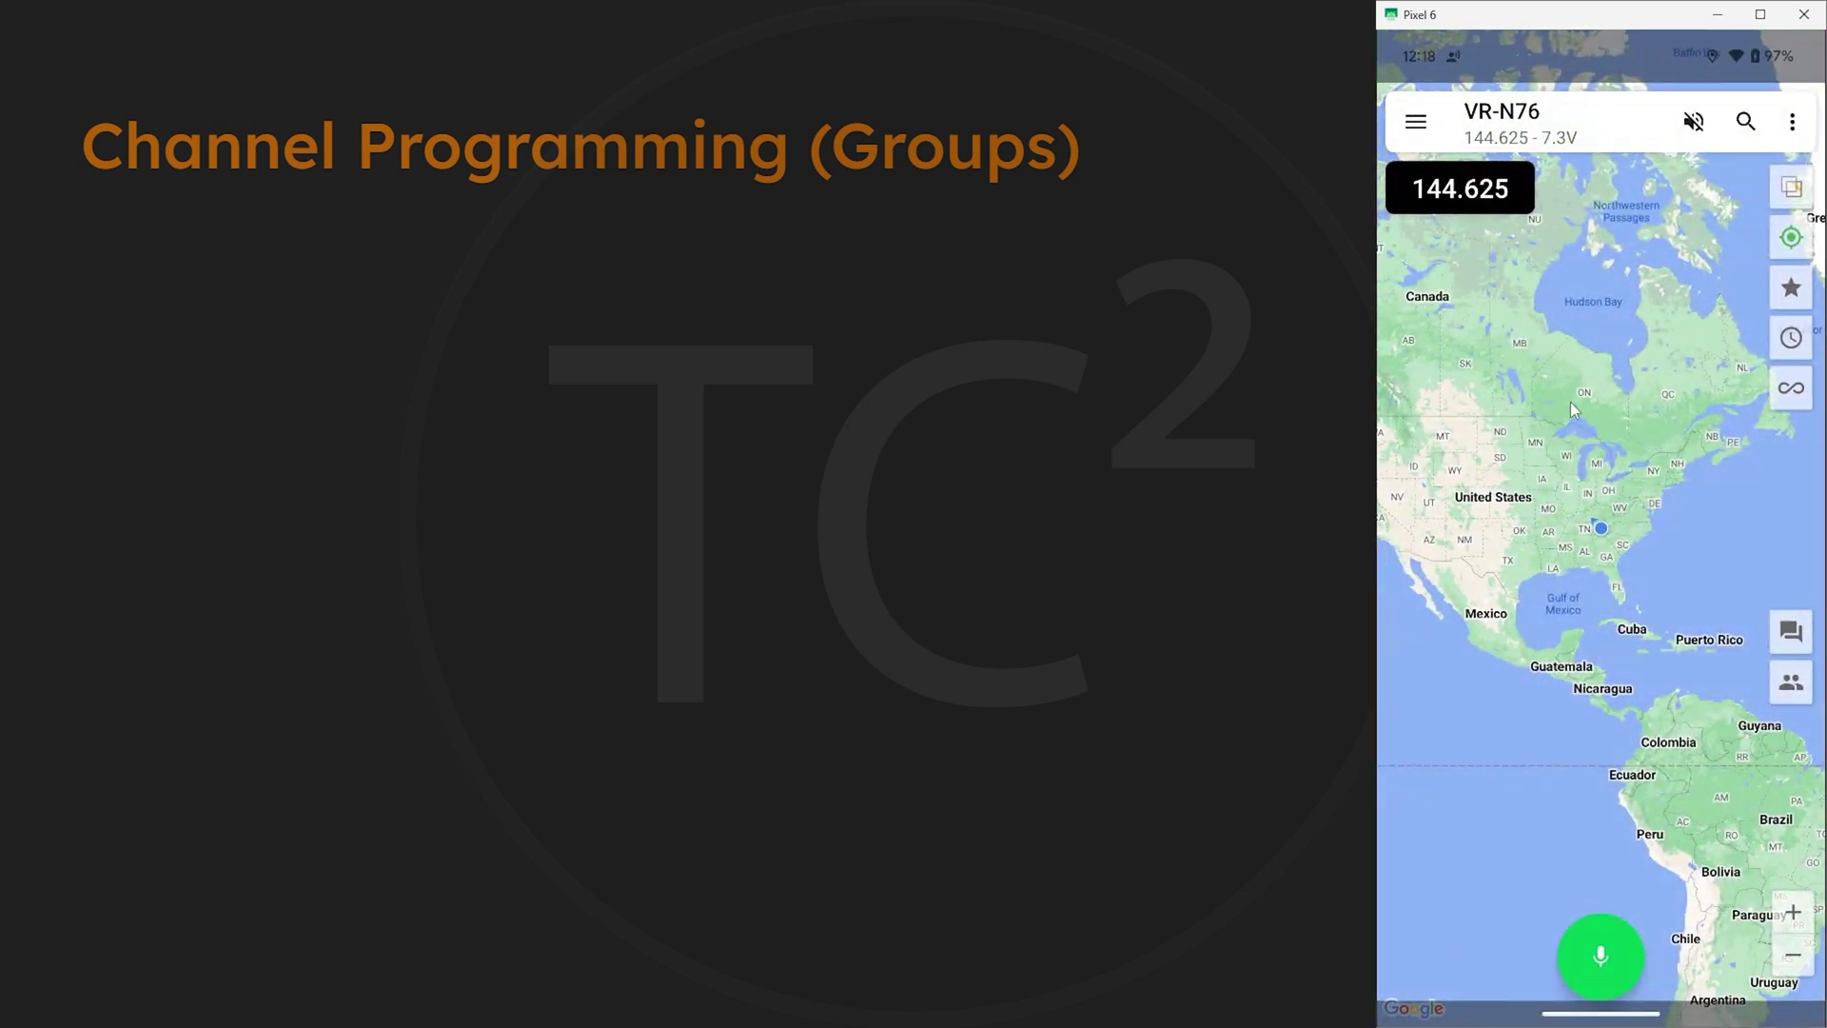
pyautogui.press('Right')
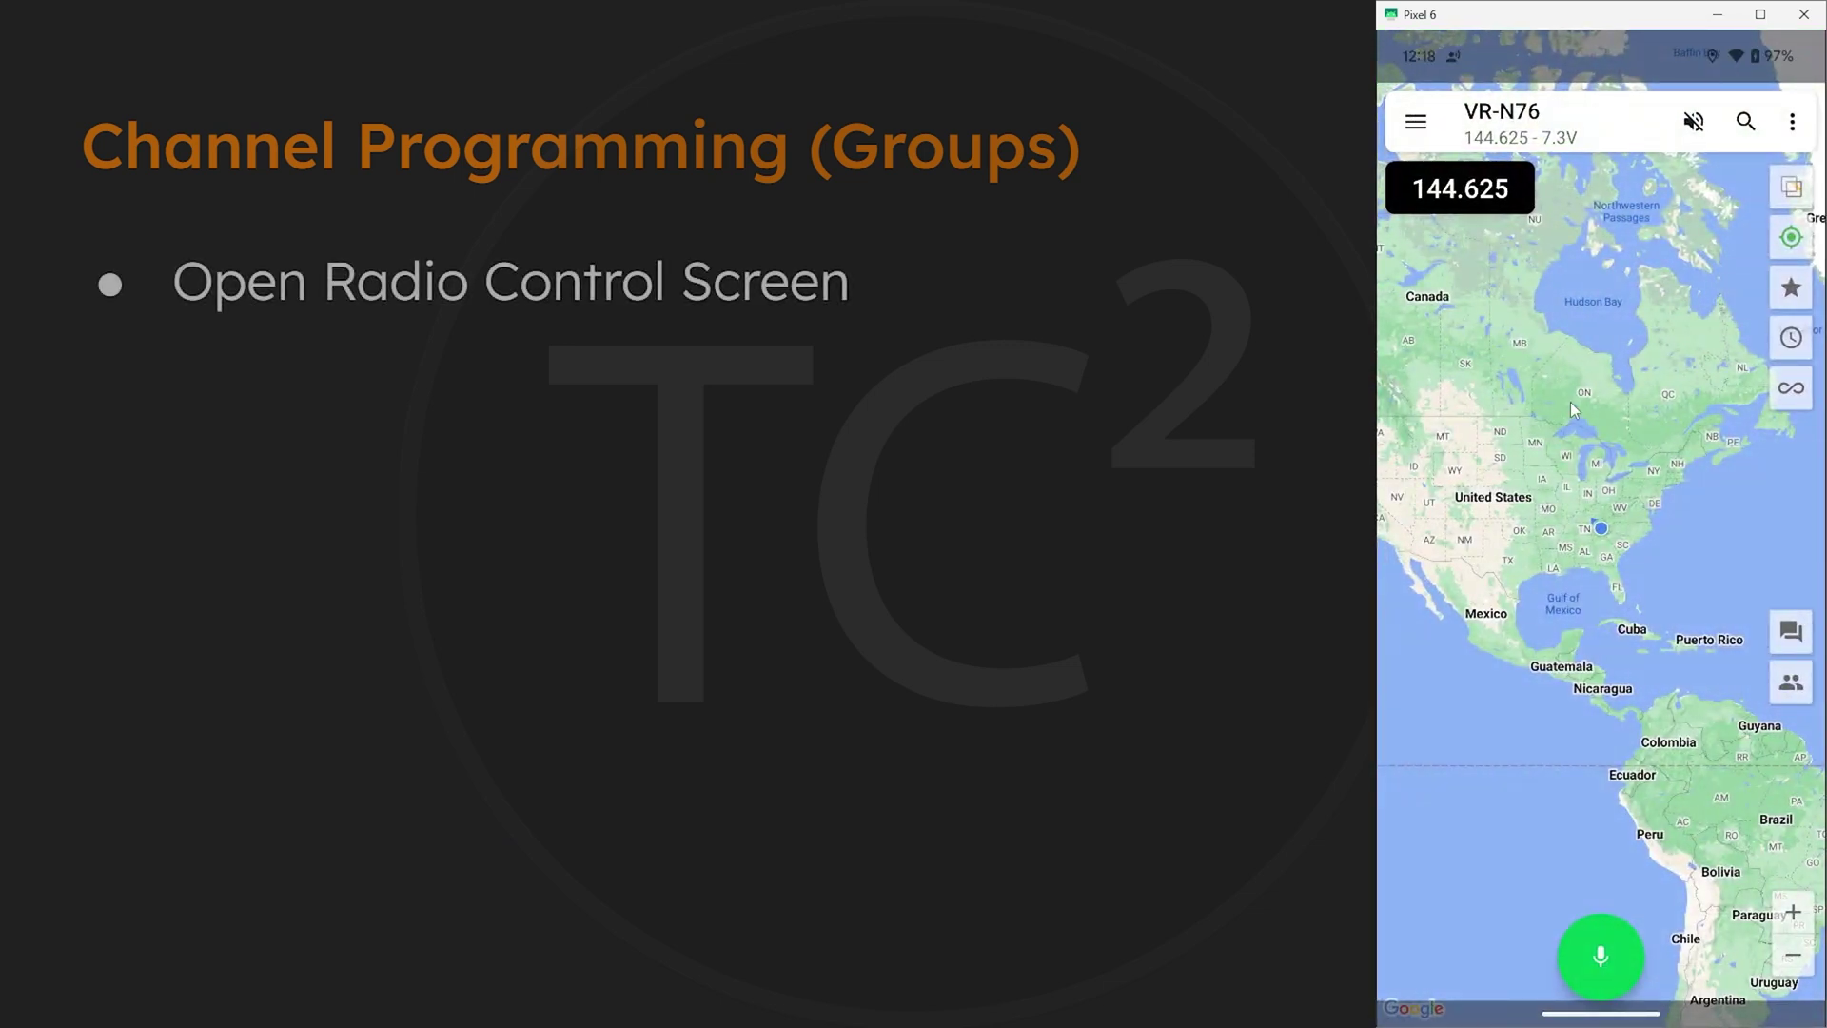
pyautogui.press('Right')
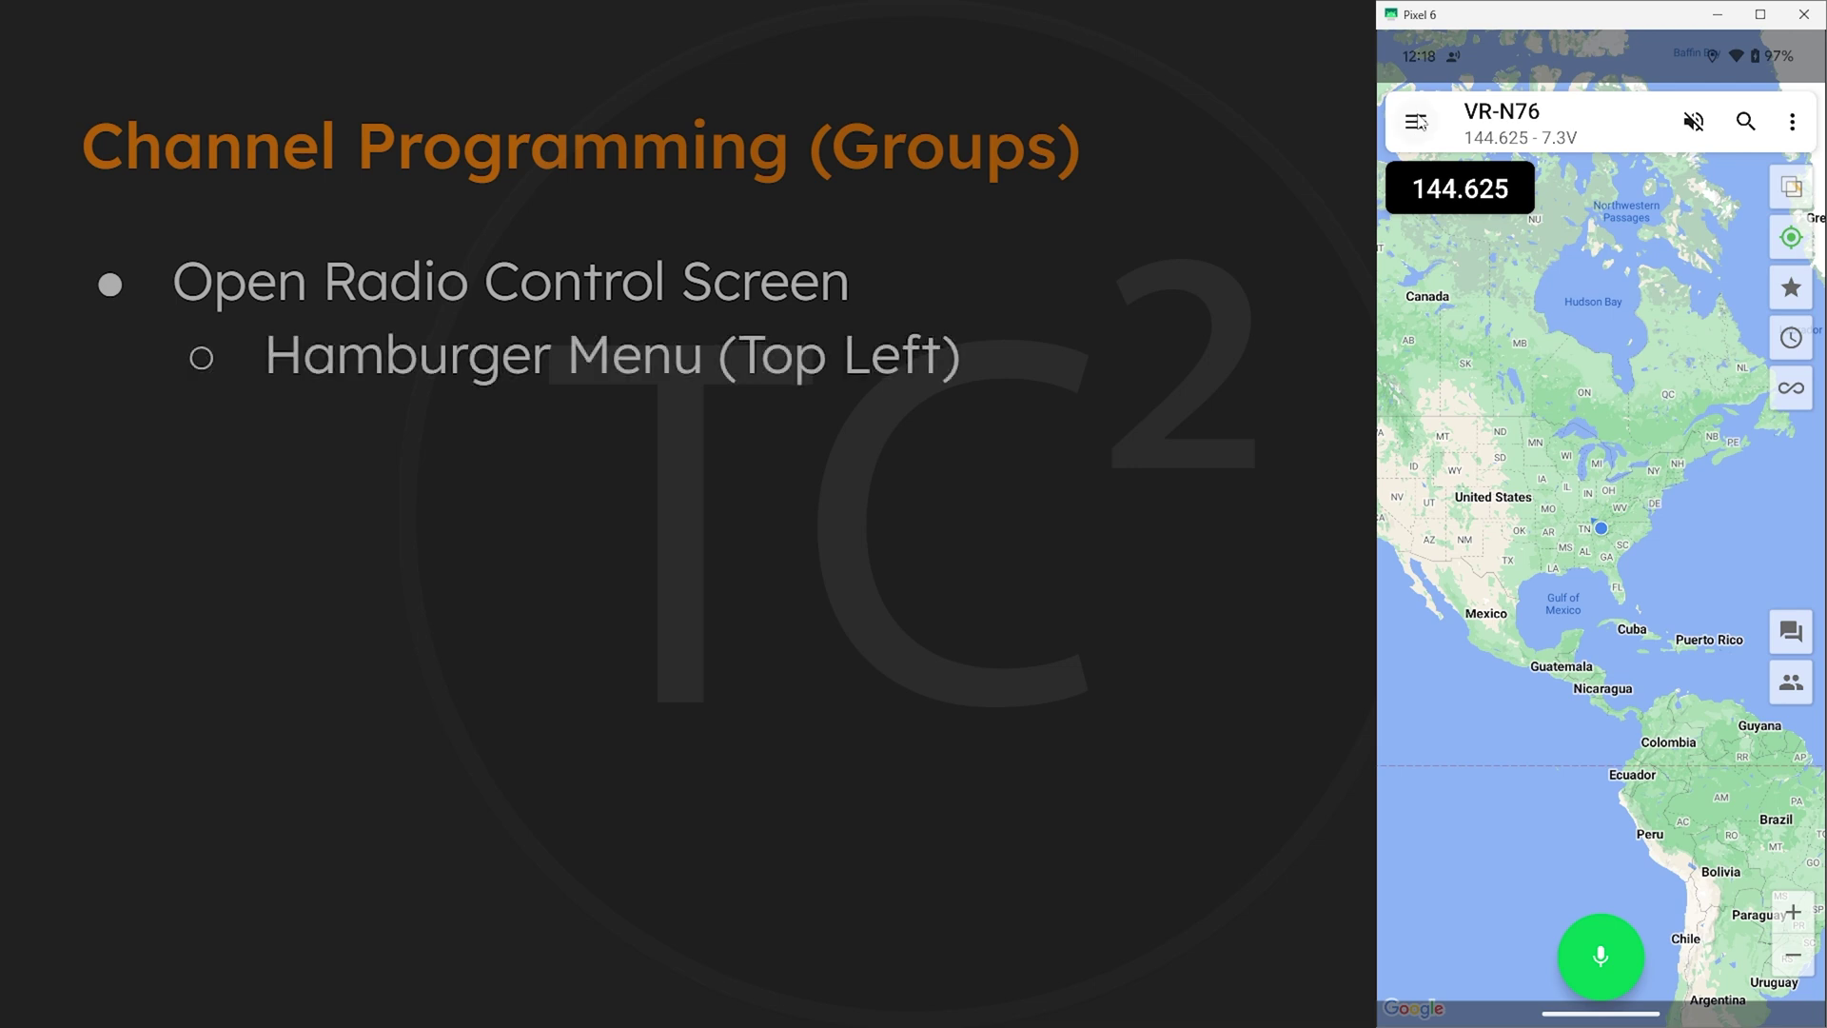
pyautogui.click(1418, 121)
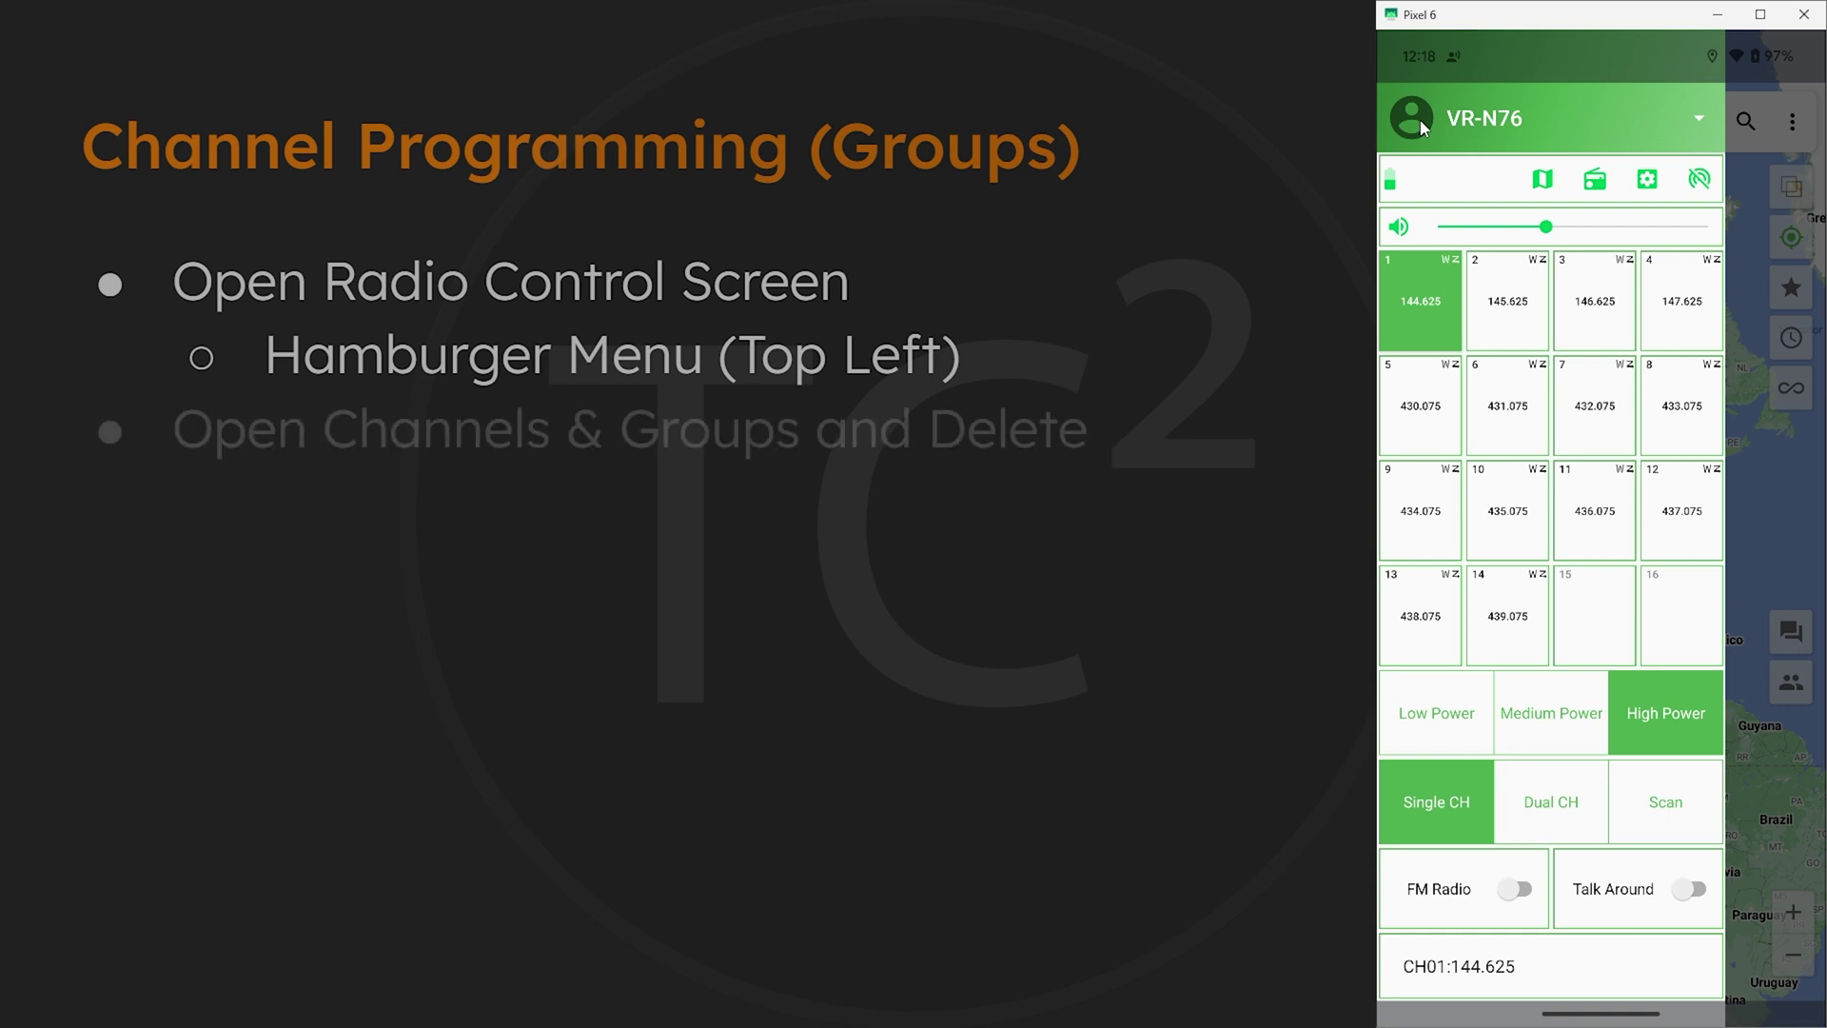
# Delete Channel group 1 in Channel & Groups and begin a new channel group
pyautogui.click(1650, 185)
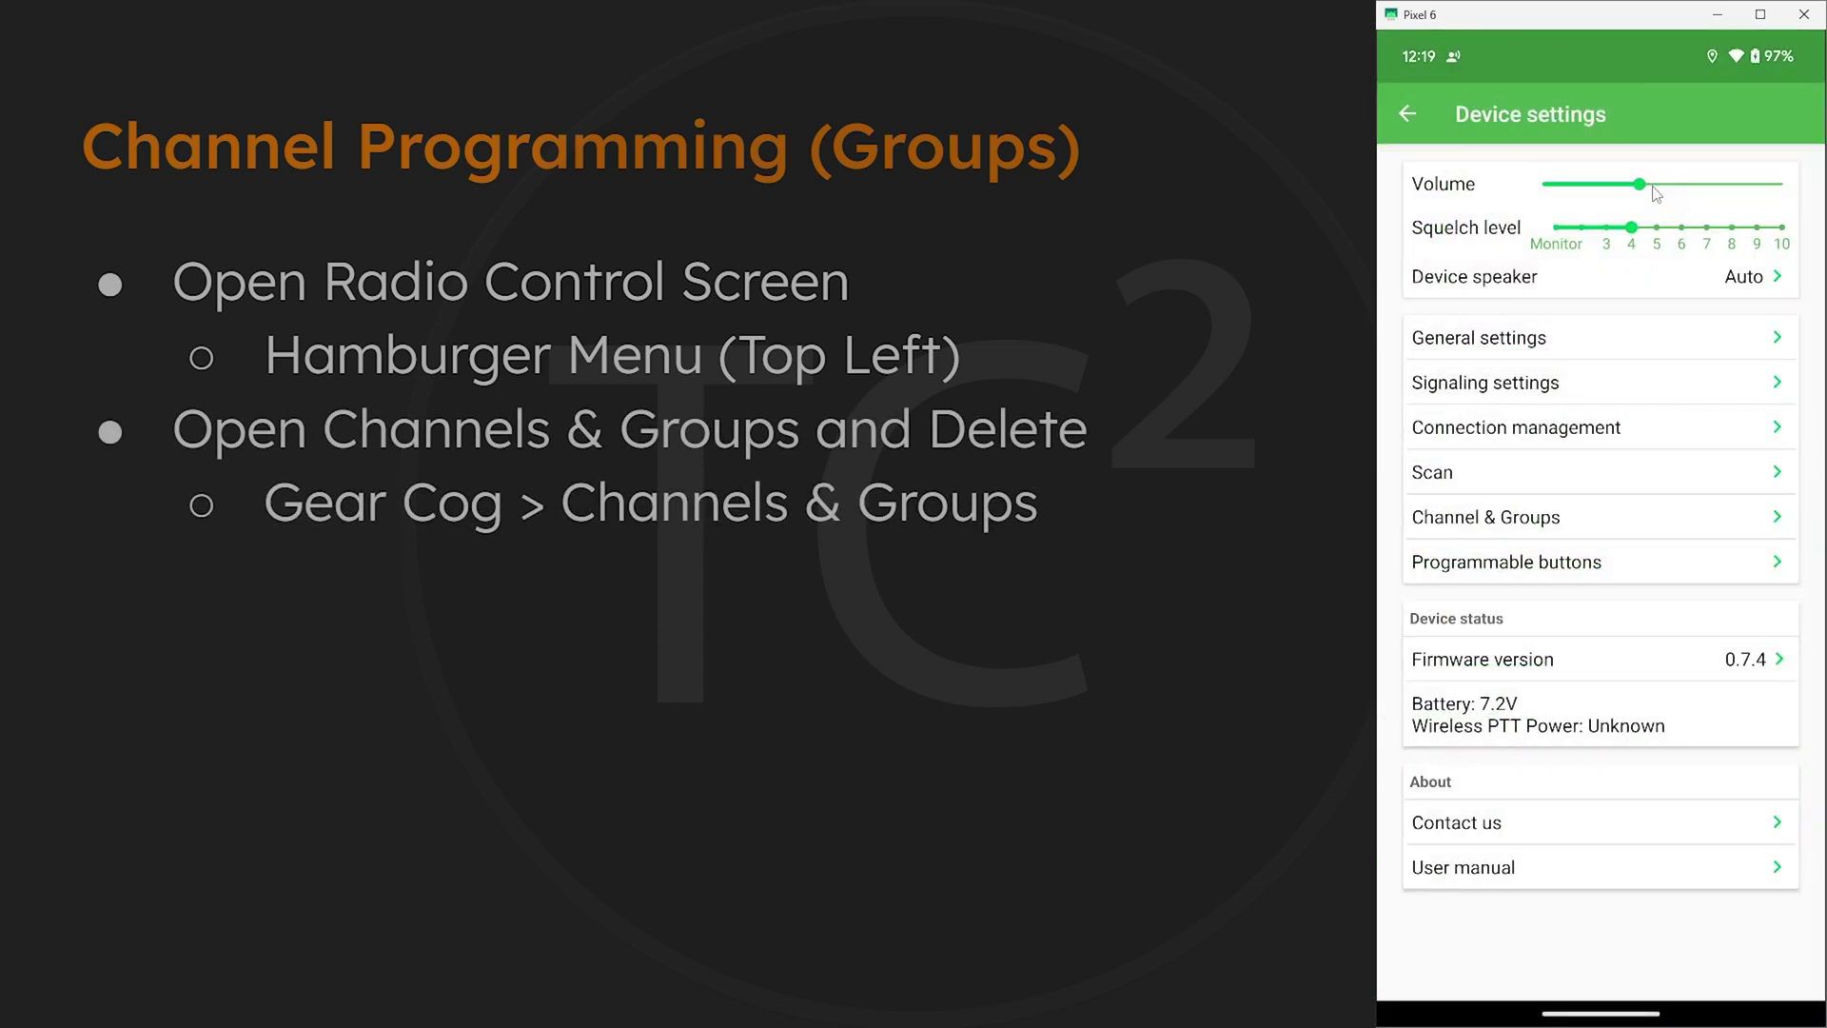
pyautogui.click(1569, 529)
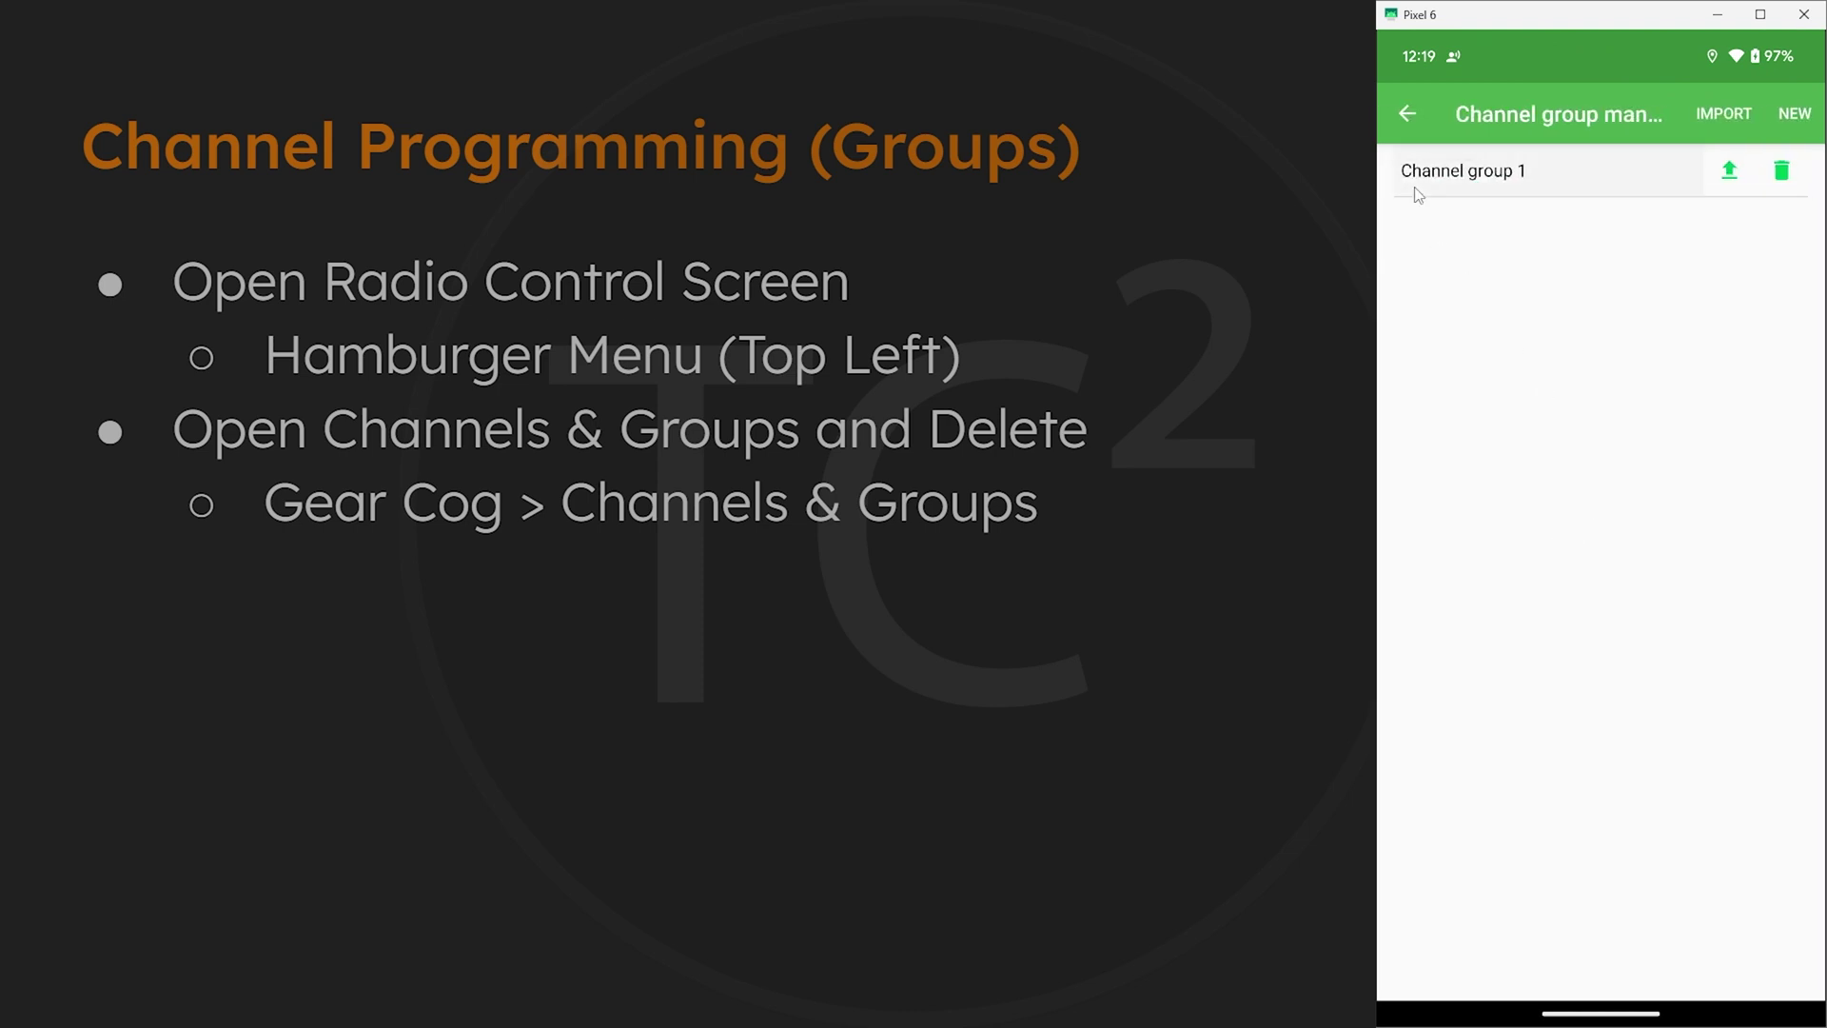
pyautogui.click(1523, 186)
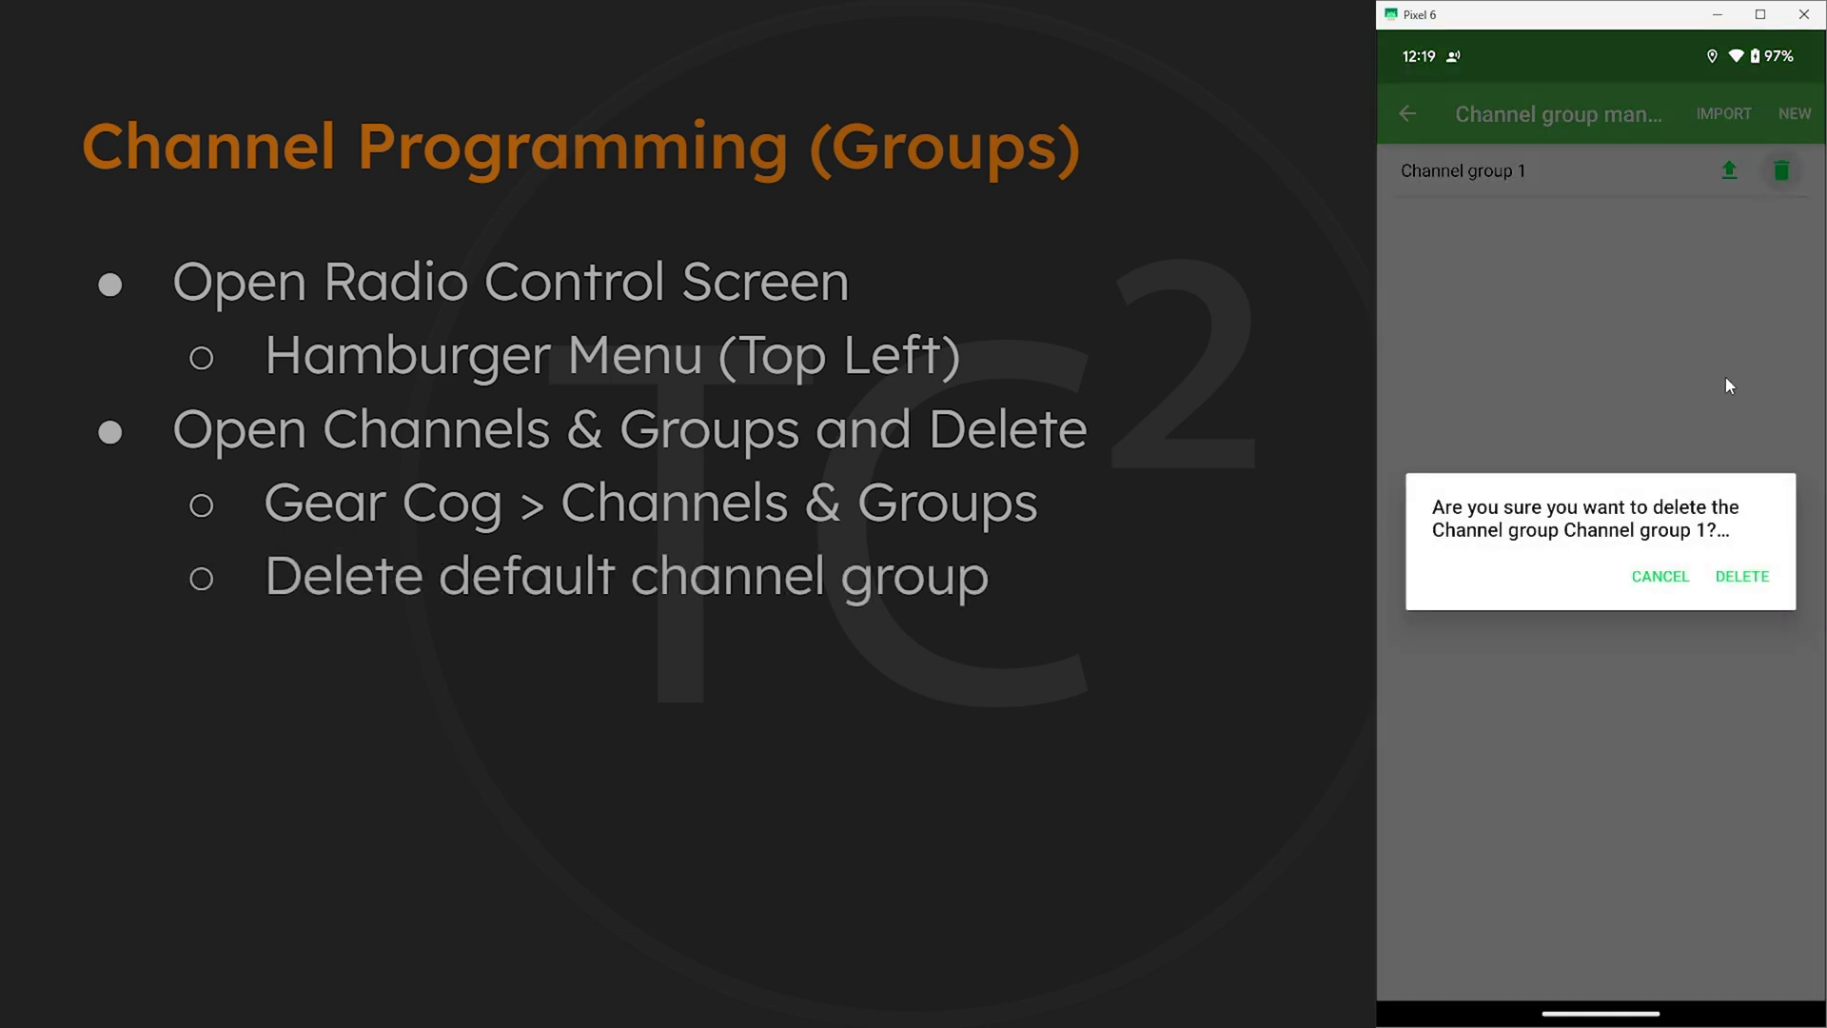
pyautogui.click(1747, 578)
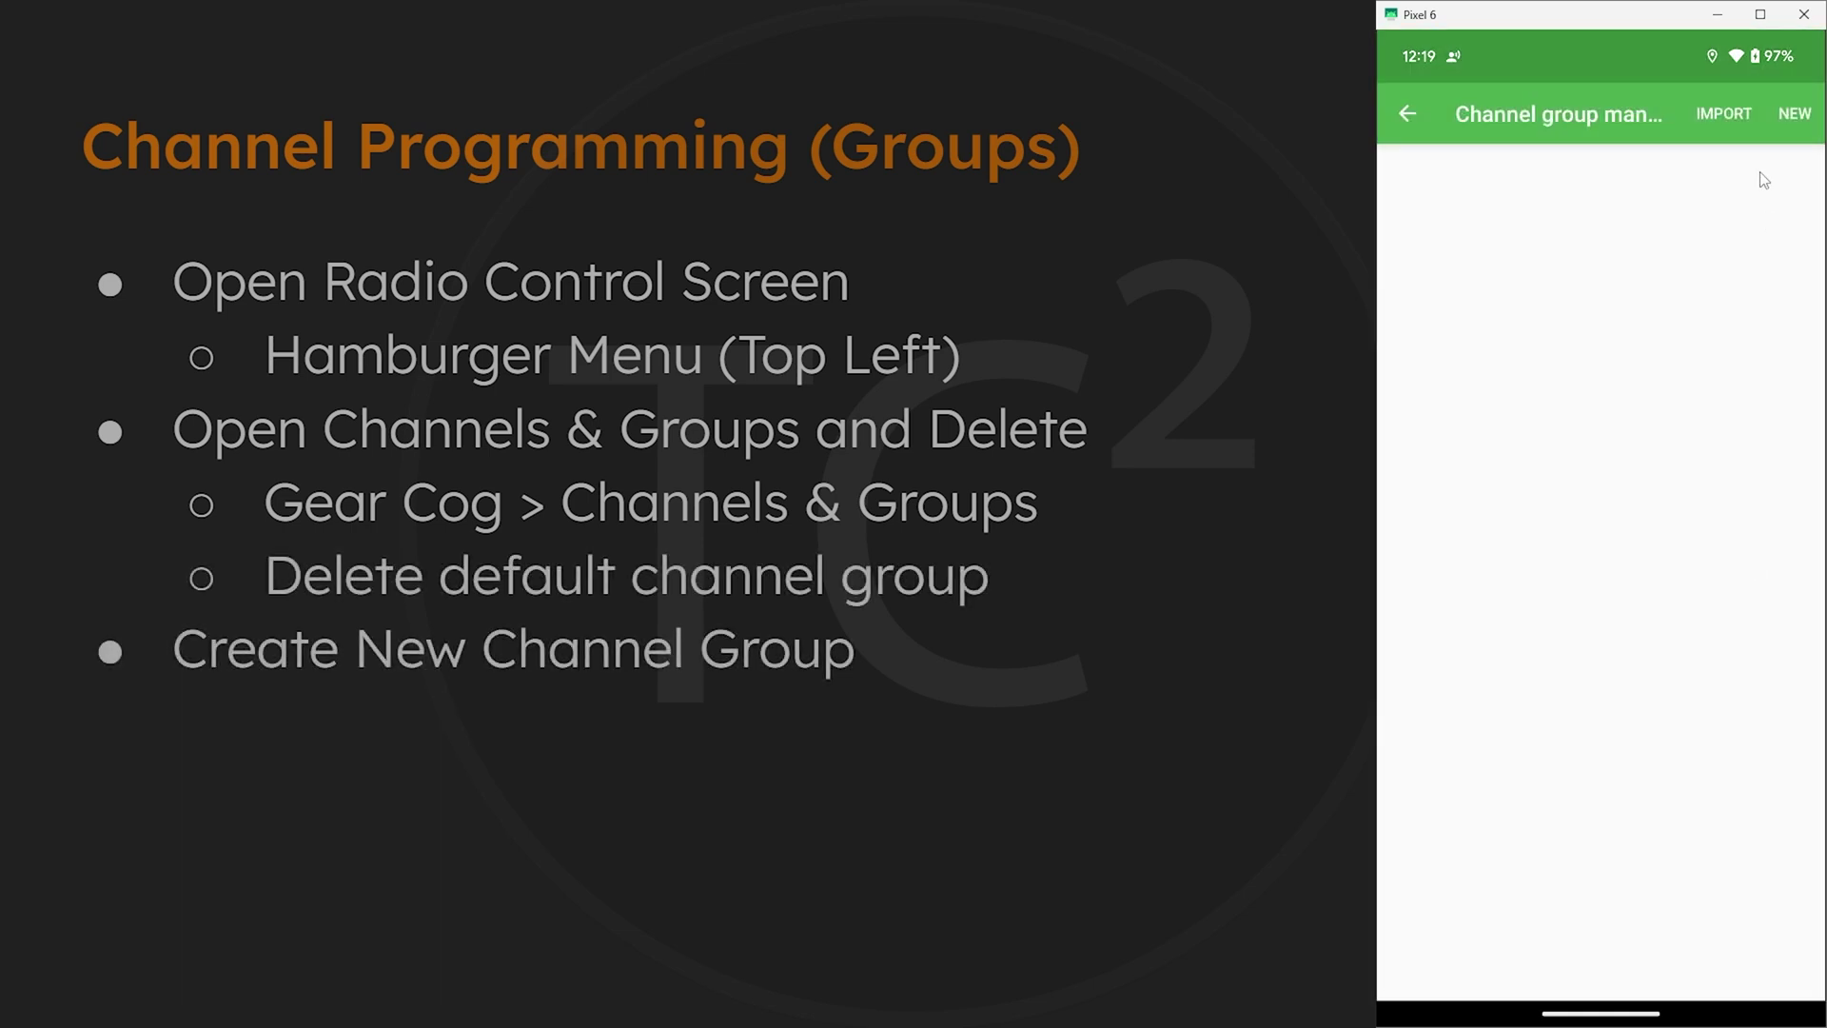
pyautogui.click(1795, 118)
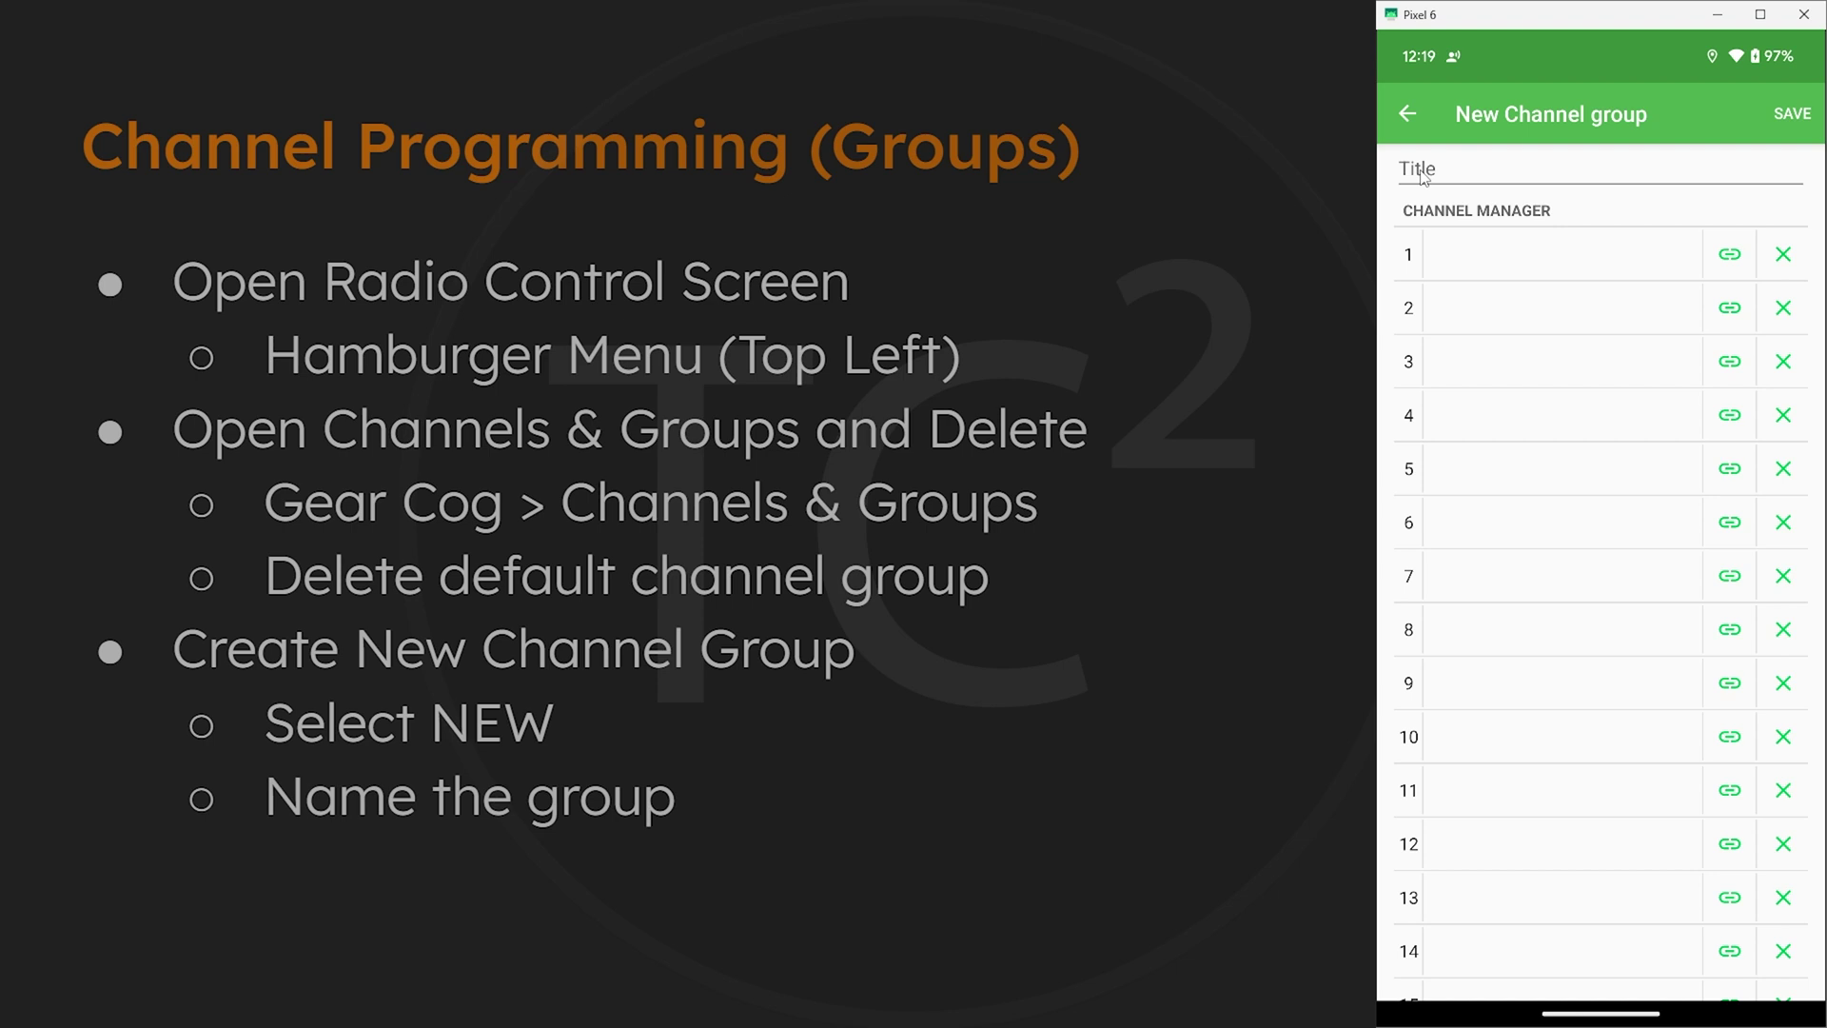
# Name the new channel group General and open its channel 1 slot
pyautogui.click(1424, 178)
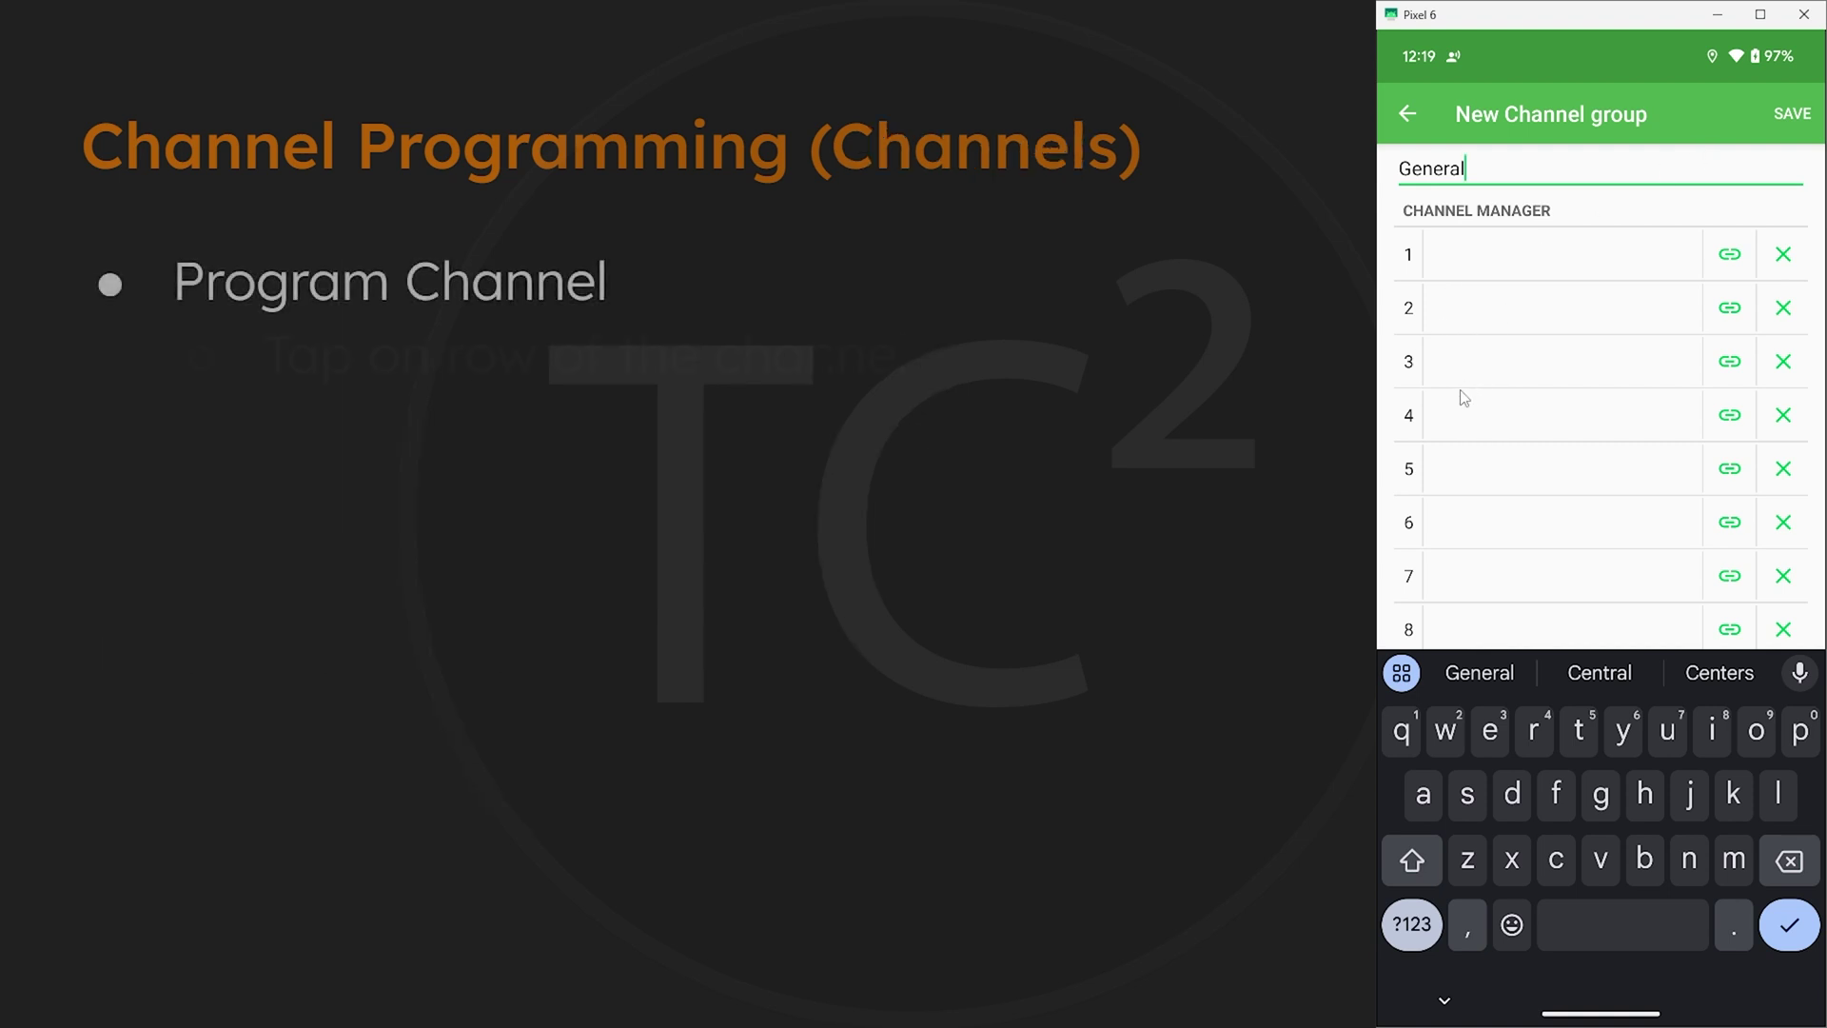
pyautogui.click(1462, 258)
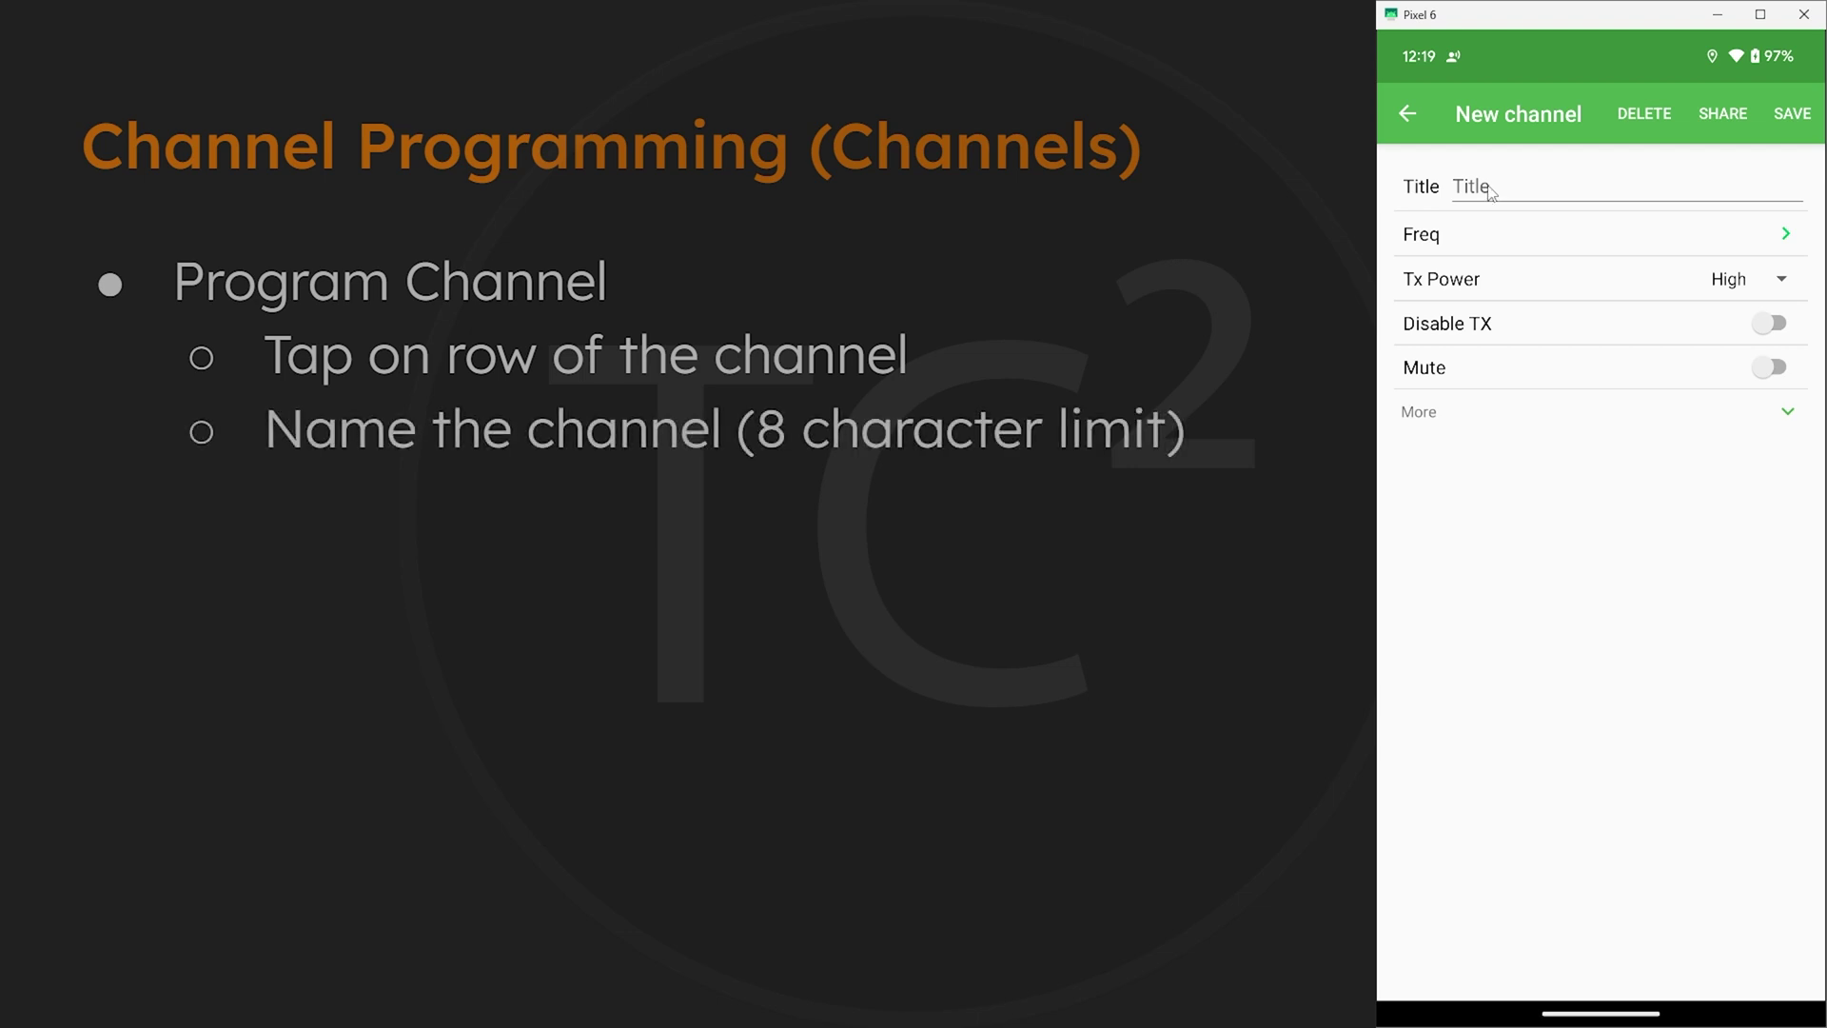
# Title the channel KEV KNOX and set its frequency to 145.370 MHz
pyautogui.click(1491, 192)
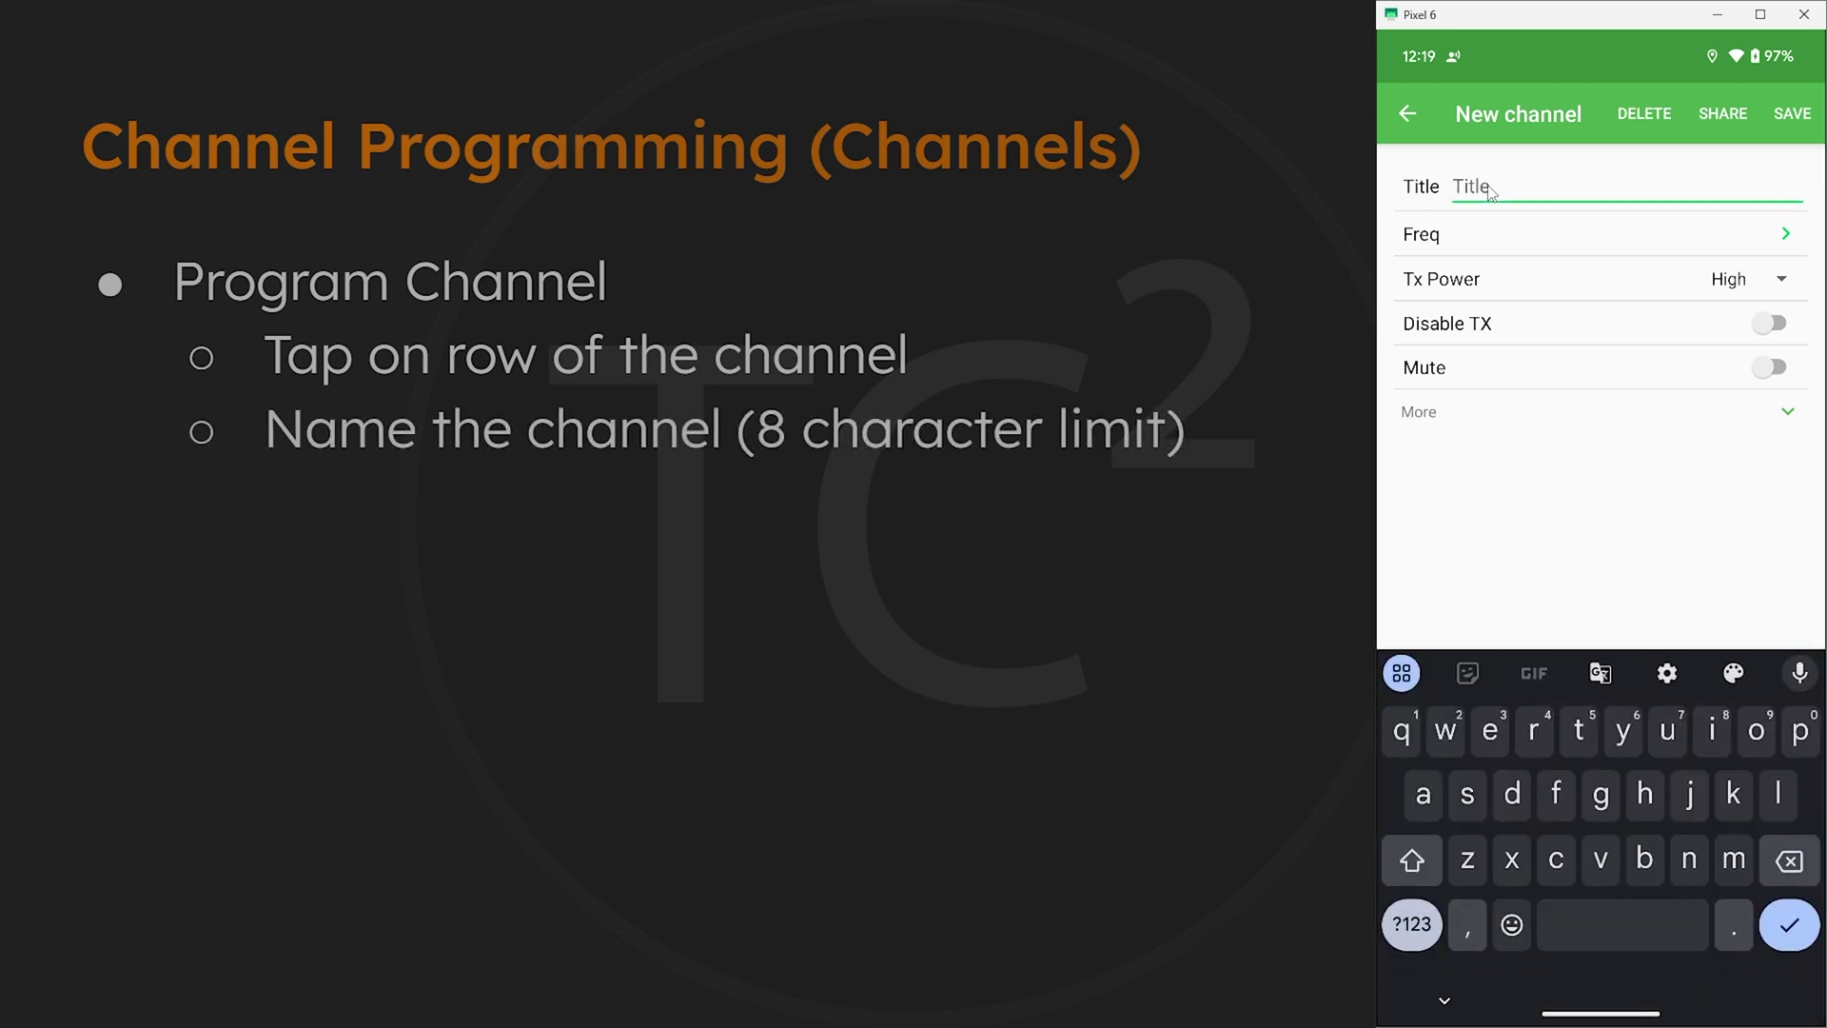
pyautogui.write('KEV')
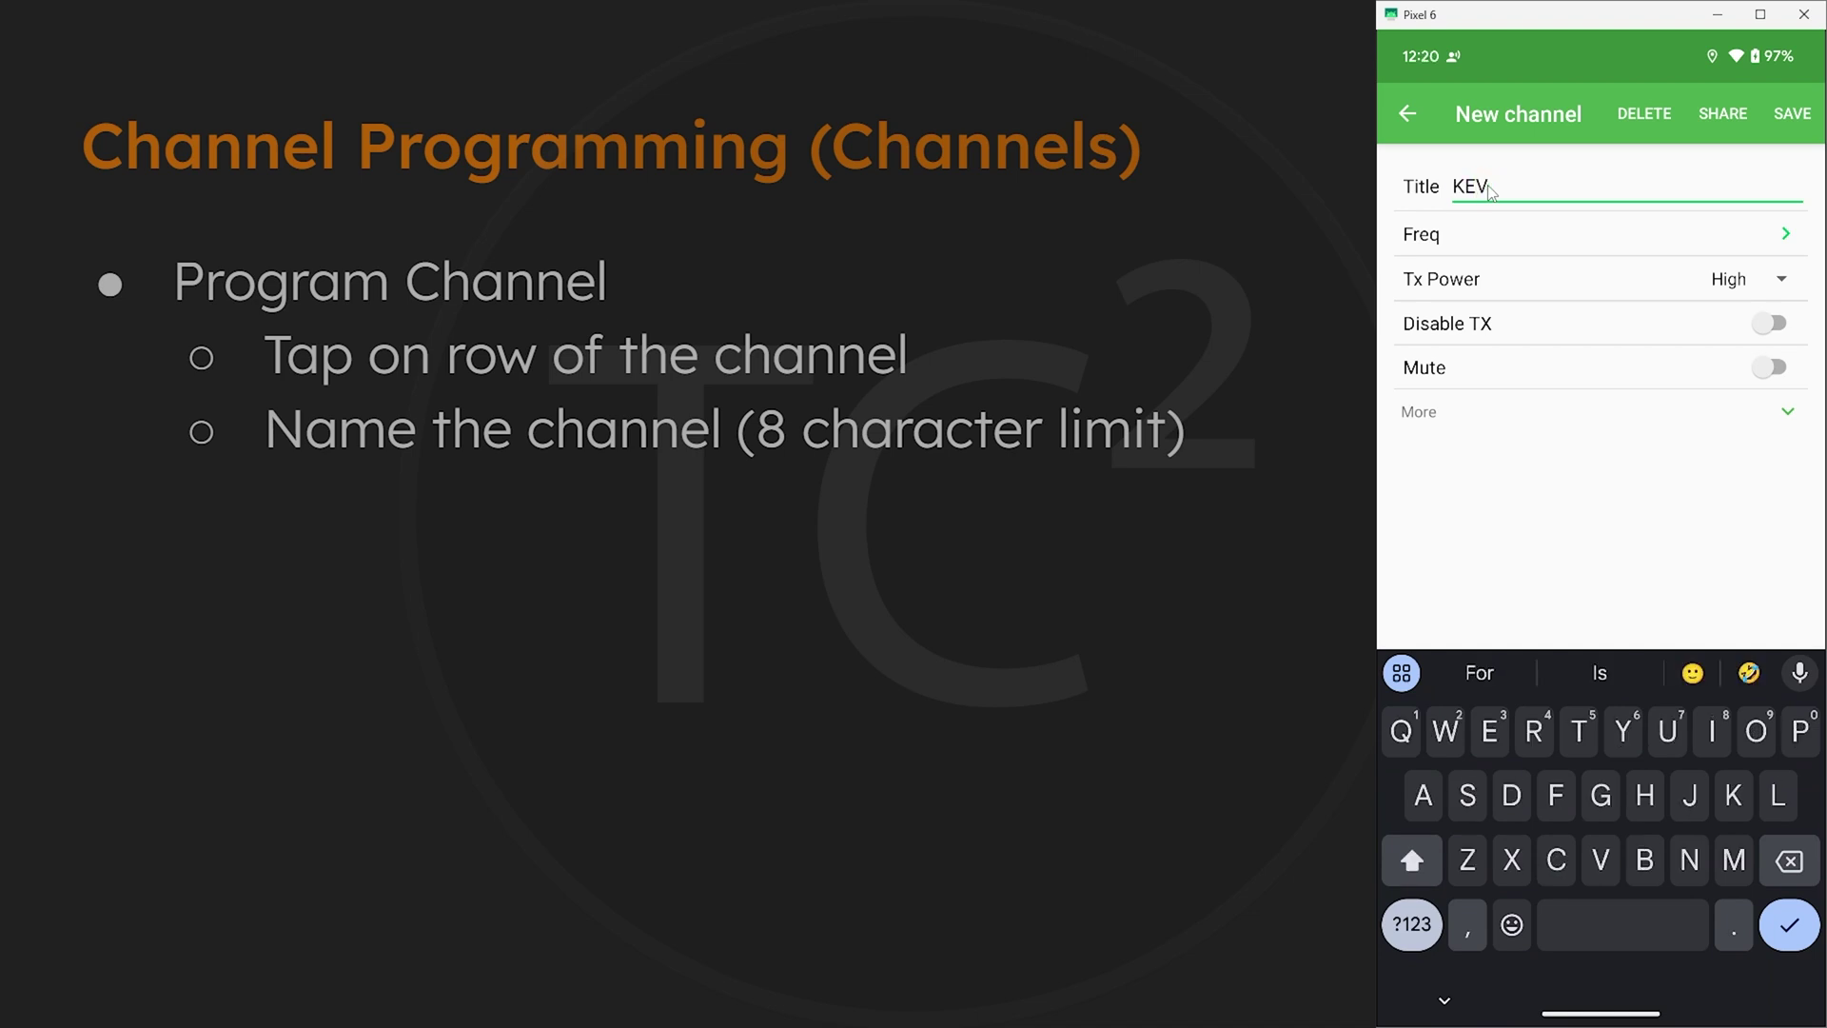
pyautogui.write(' KNOX')
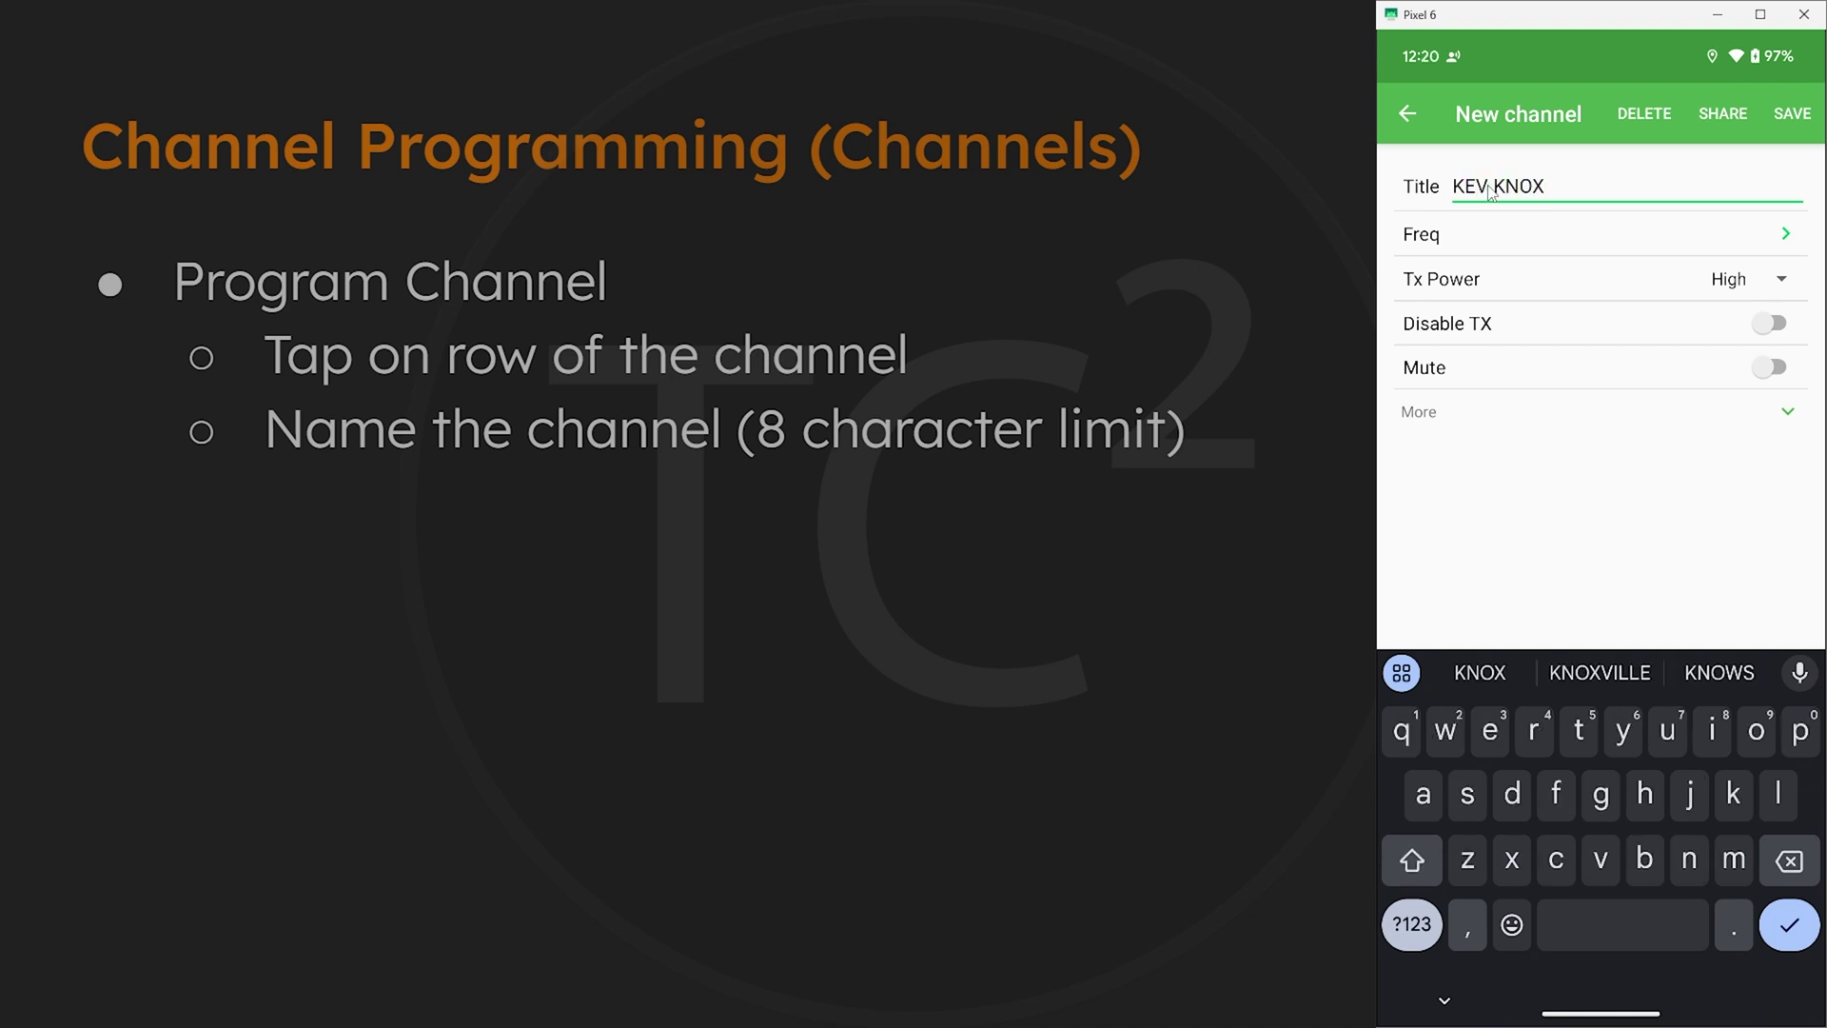
pyautogui.click(1510, 236)
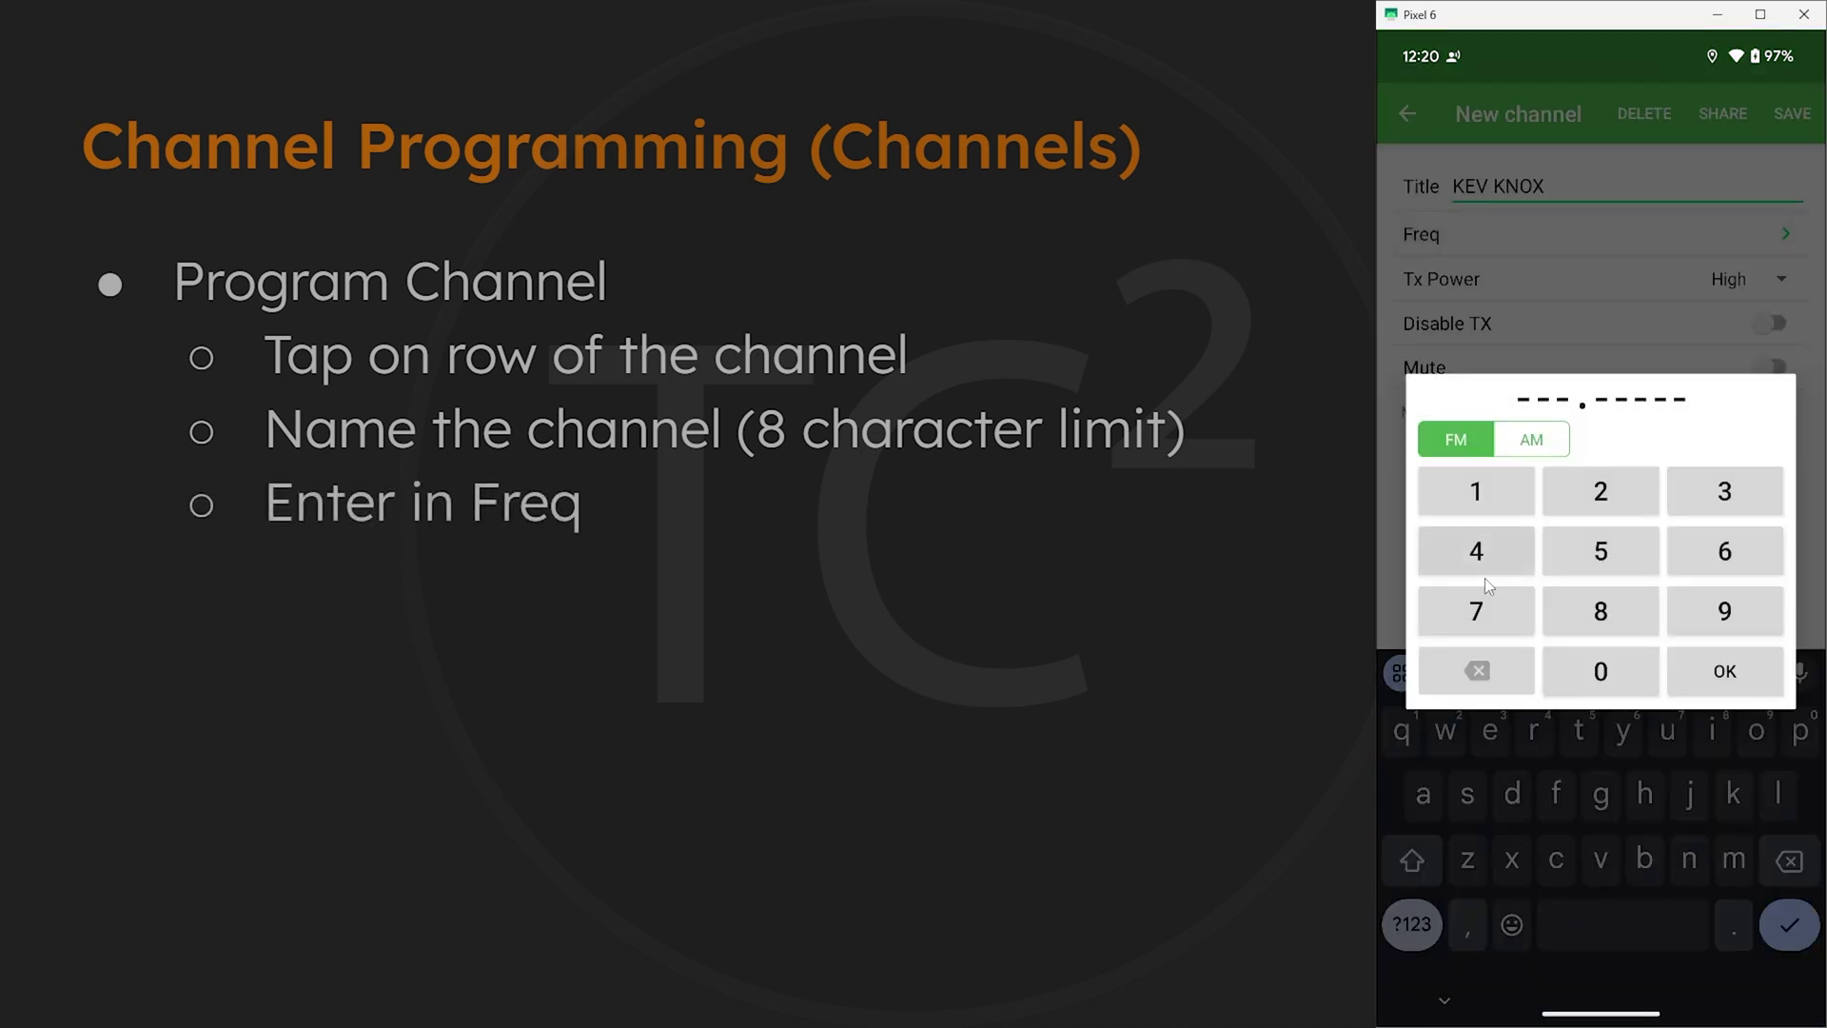
pyautogui.click(1488, 503)
pyautogui.click(1513, 552)
pyautogui.click(1590, 554)
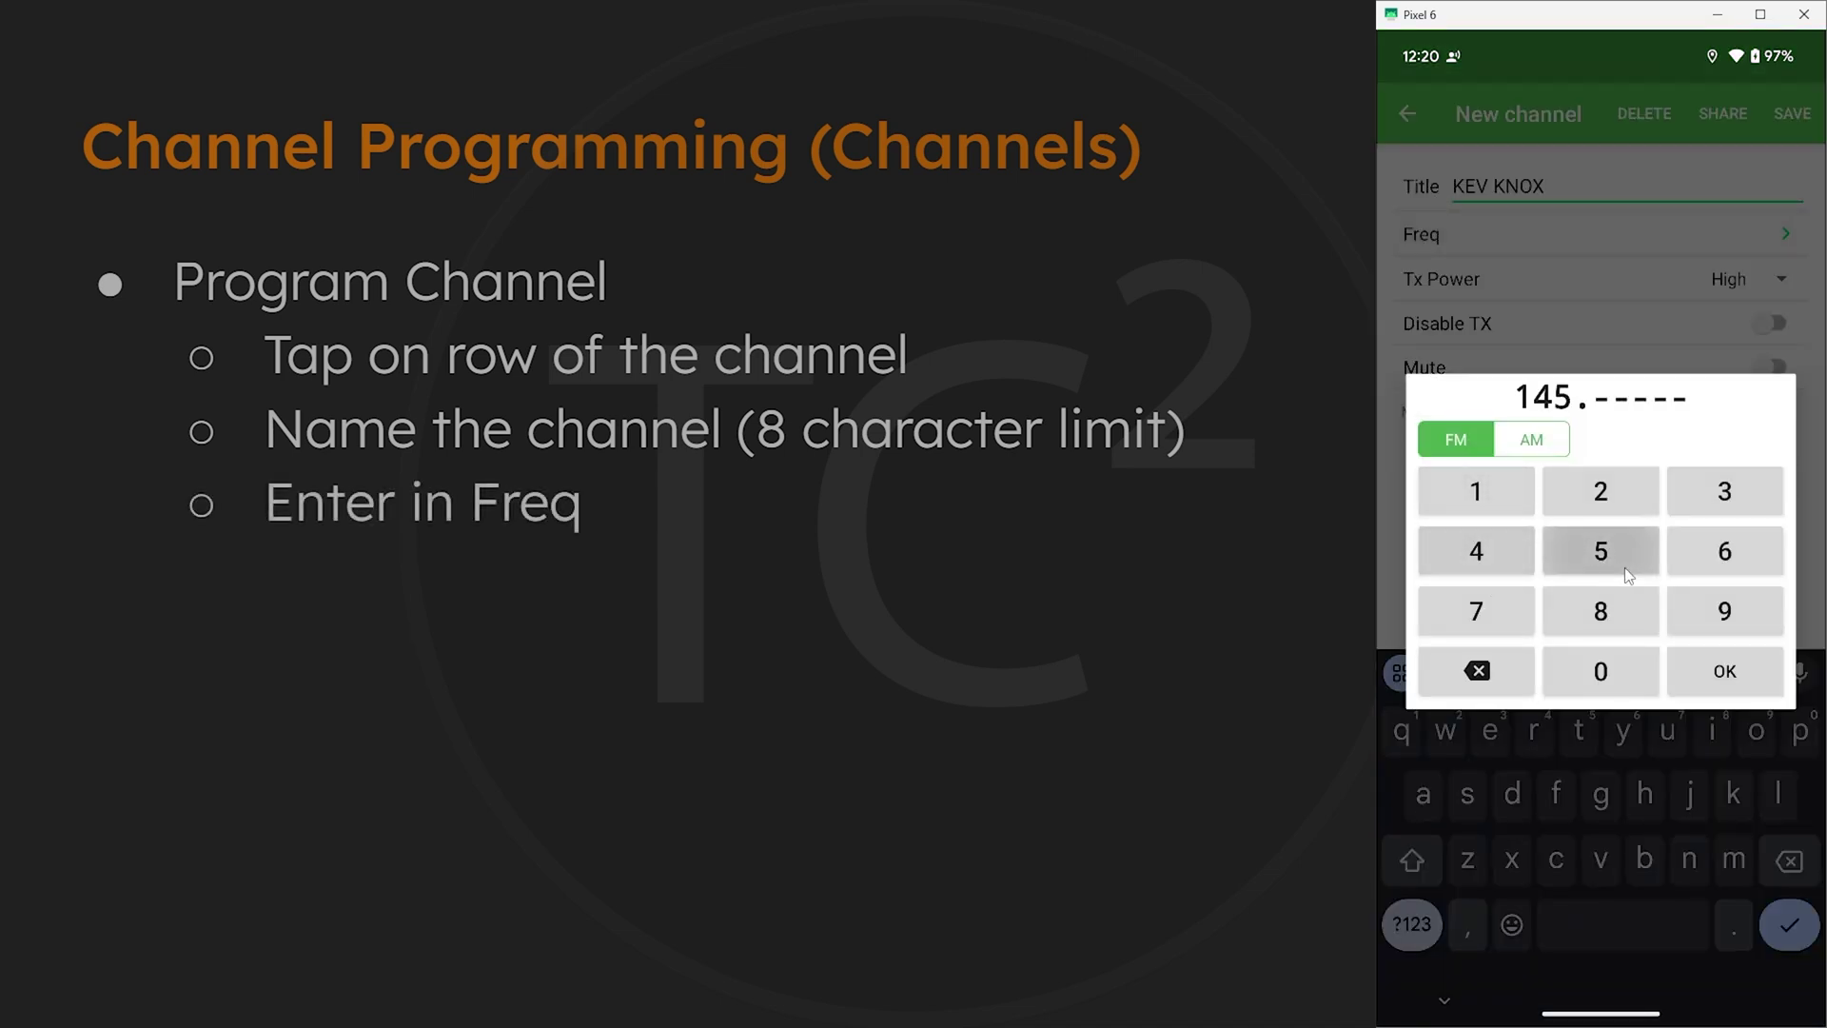
pyautogui.click(1725, 491)
pyautogui.click(1476, 611)
pyautogui.click(1592, 673)
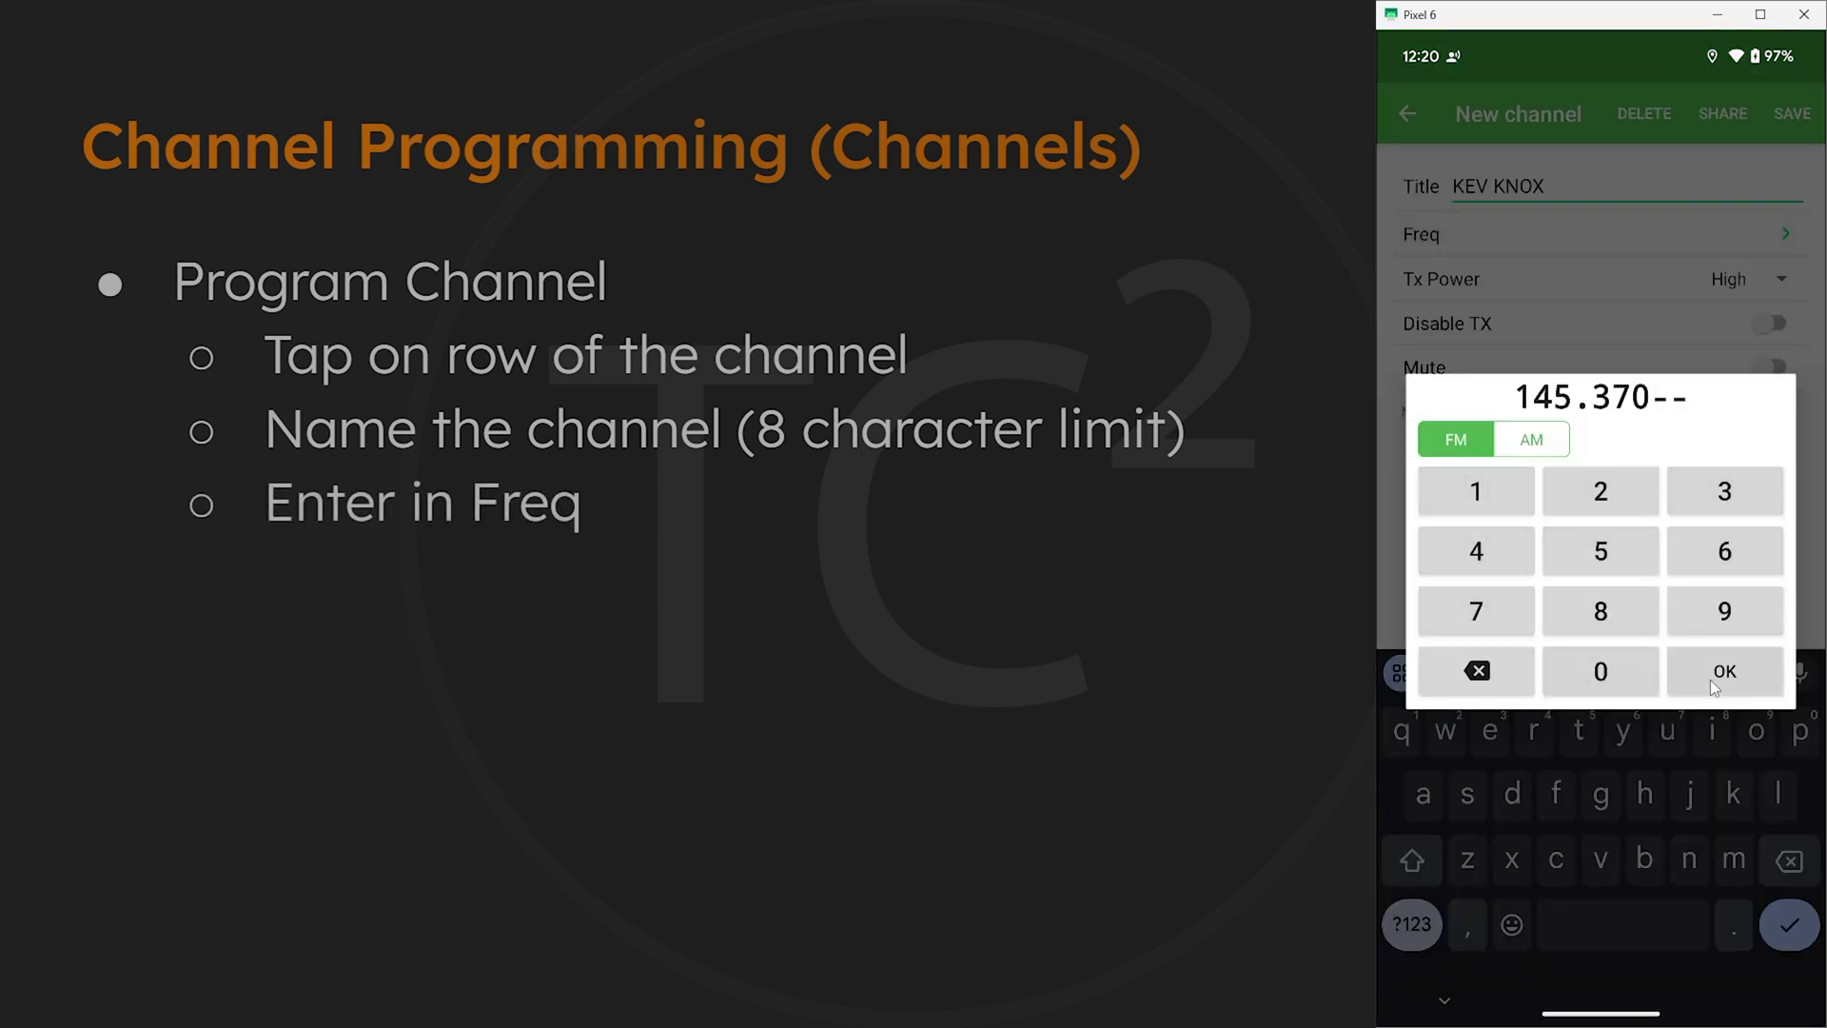
pyautogui.click(1710, 680)
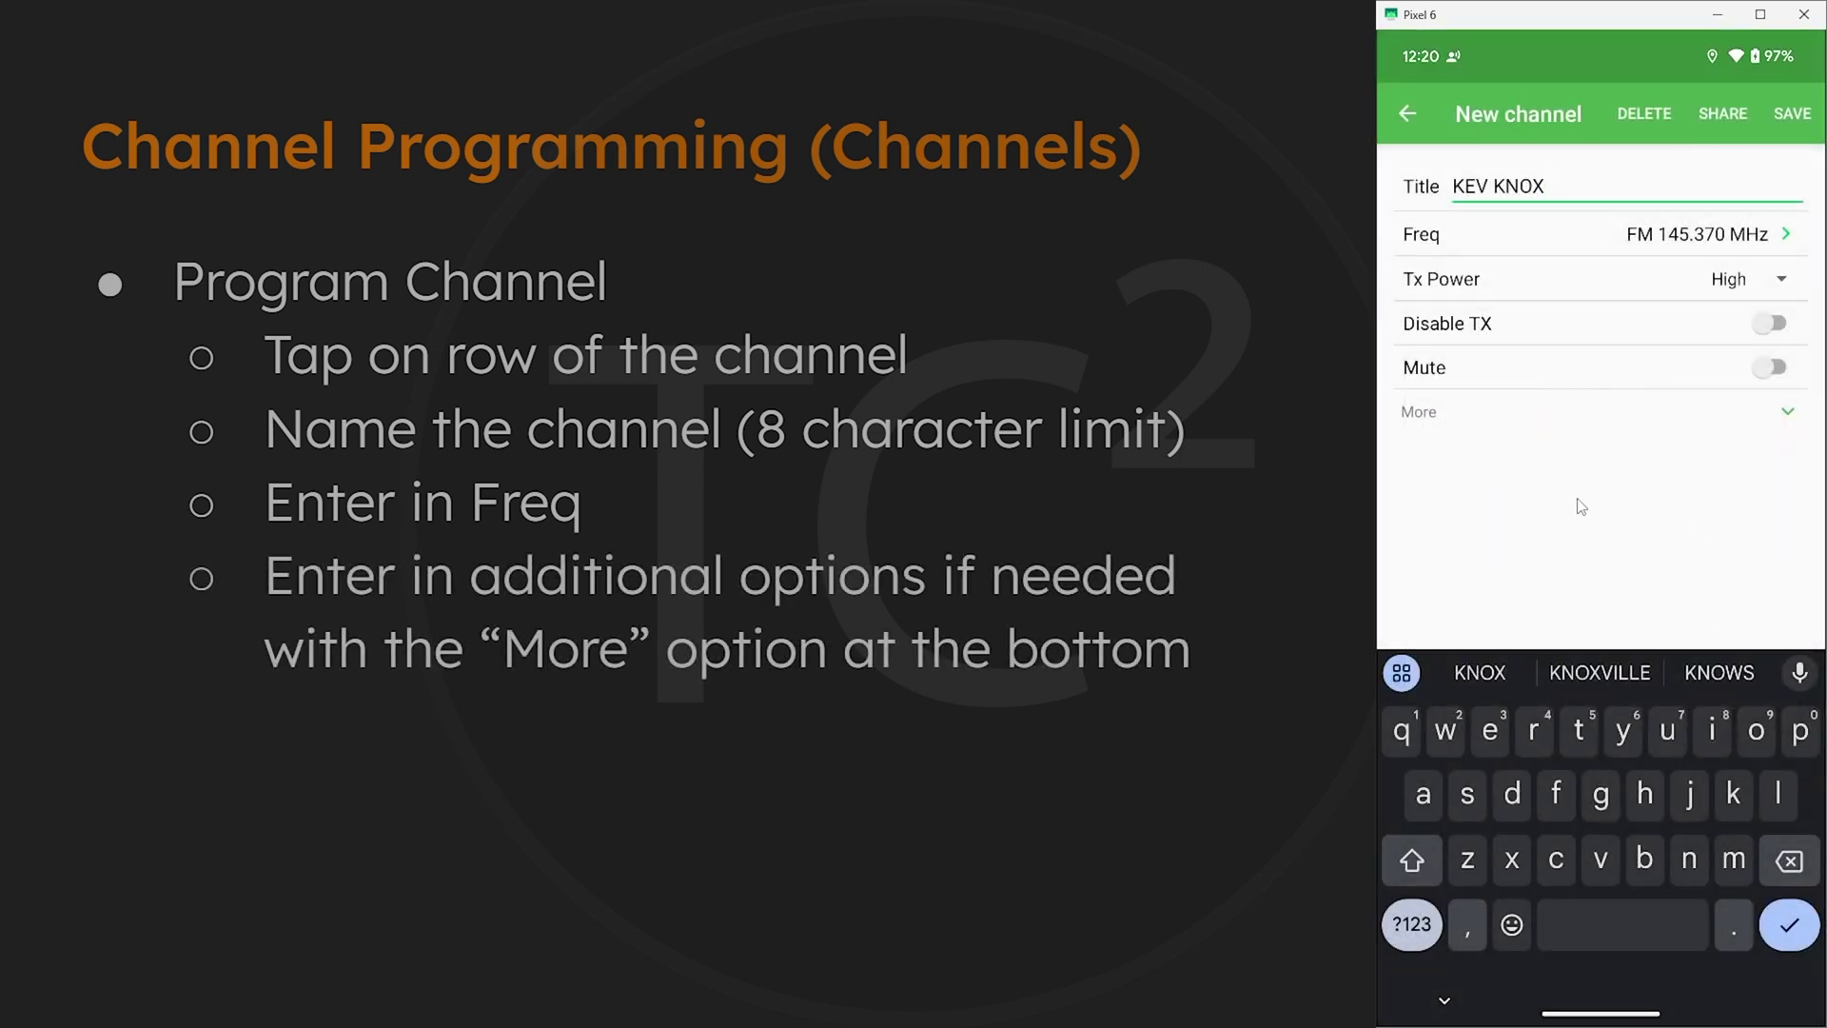
# Set the channel's Tx CTCSS/DCS tone in the advanced settings
pyautogui.click(1437, 419)
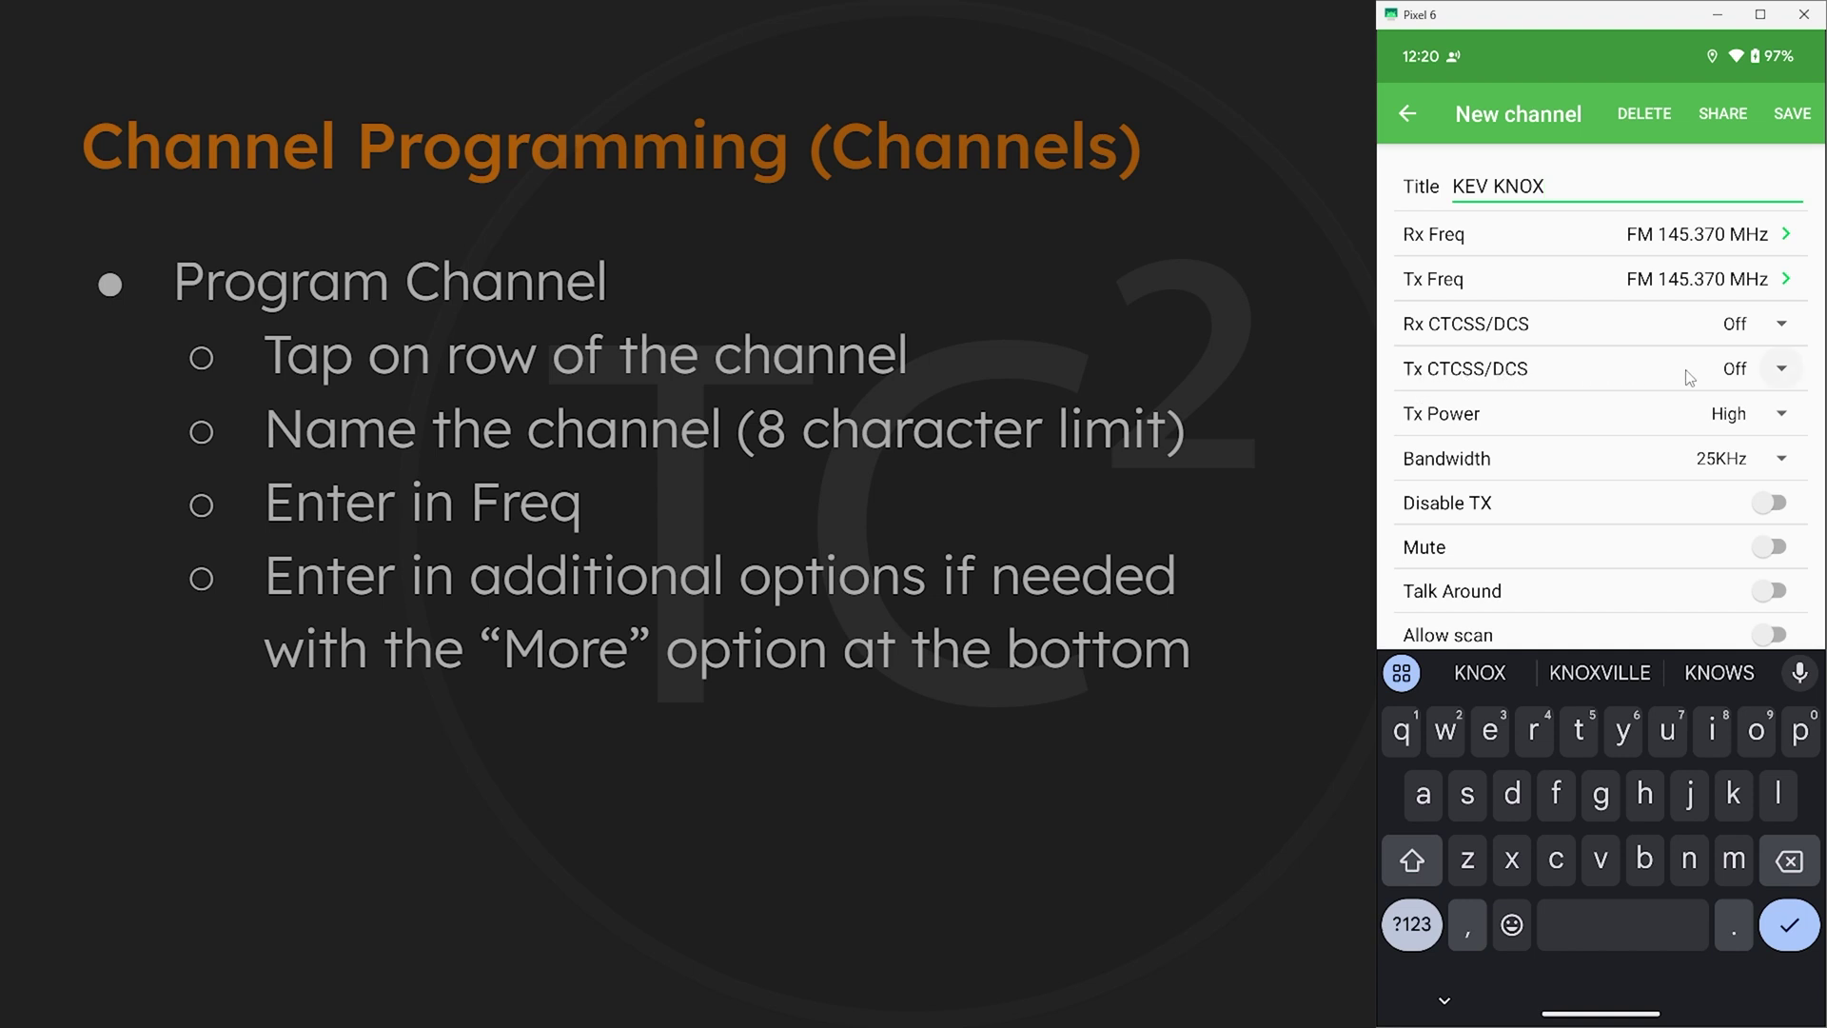
pyautogui.click(1723, 370)
pyautogui.scroll(-2, 1624, 484)
pyautogui.scroll(-2, 1624, 485)
pyautogui.click(1577, 426)
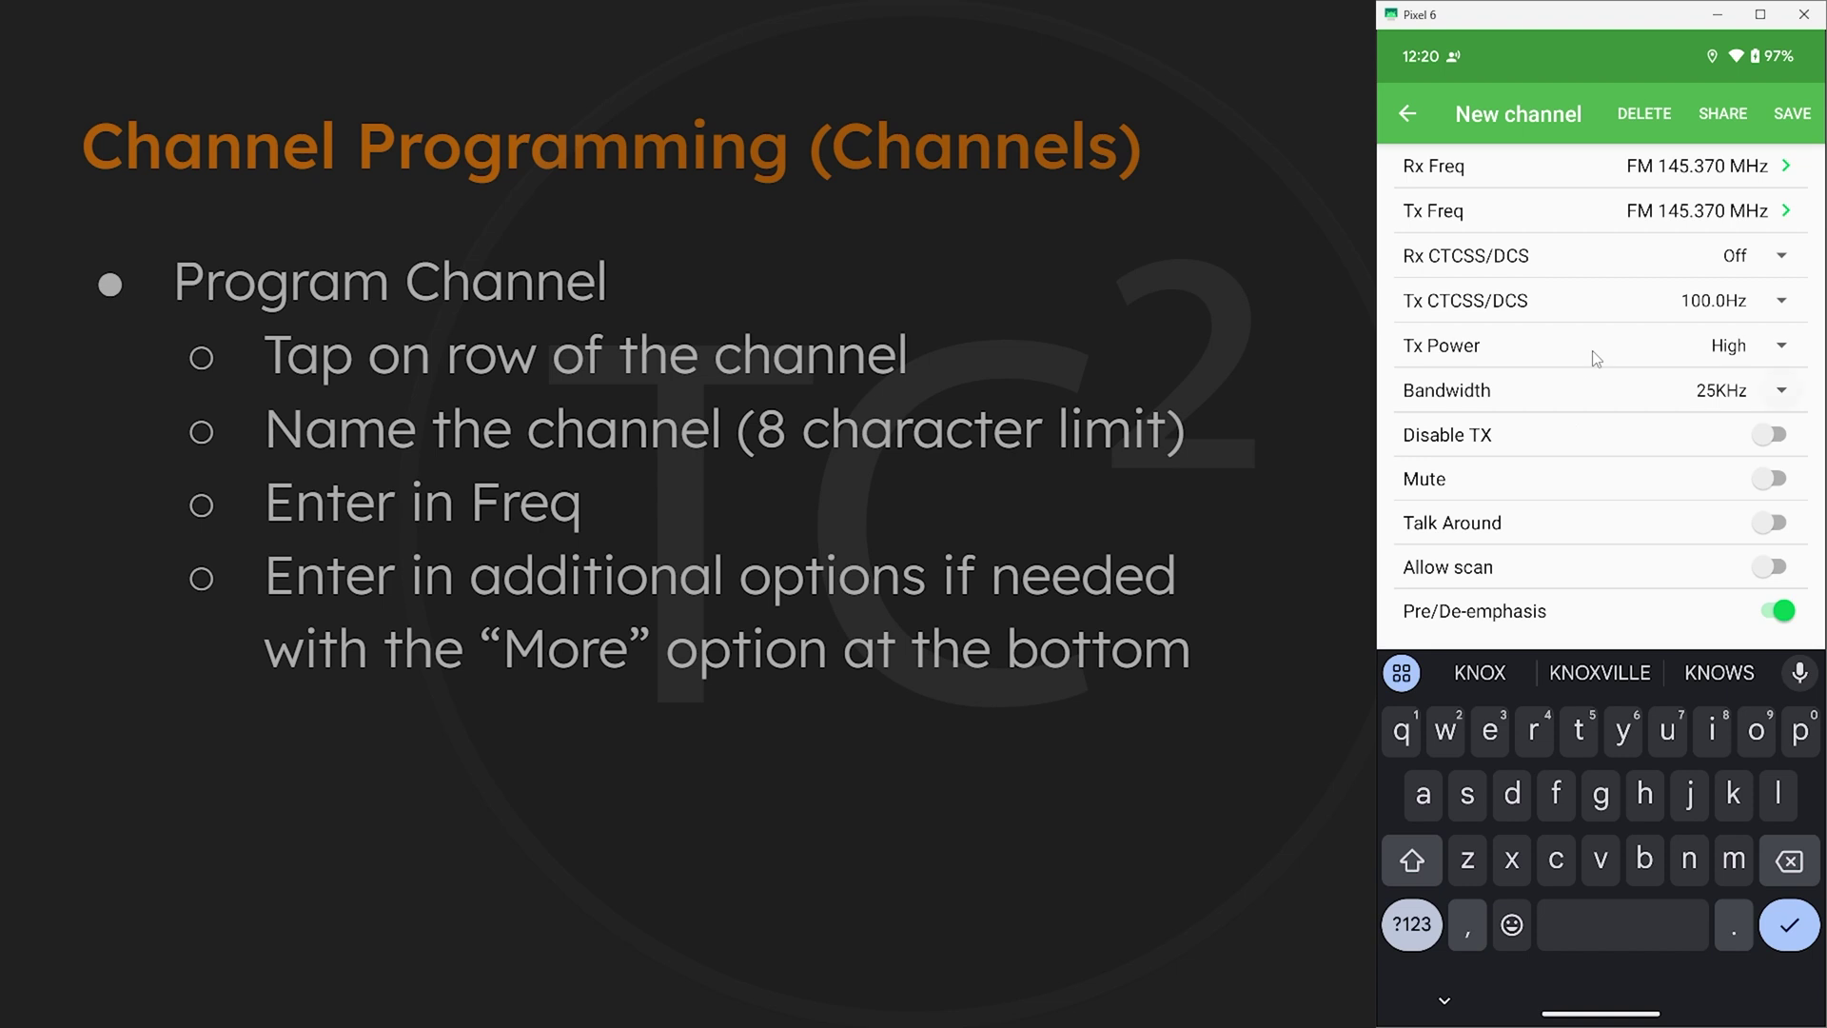
# Change the transmit frequency to 144.770 MHz, leaving receive at 145.370 MHz
pyautogui.click(1671, 212)
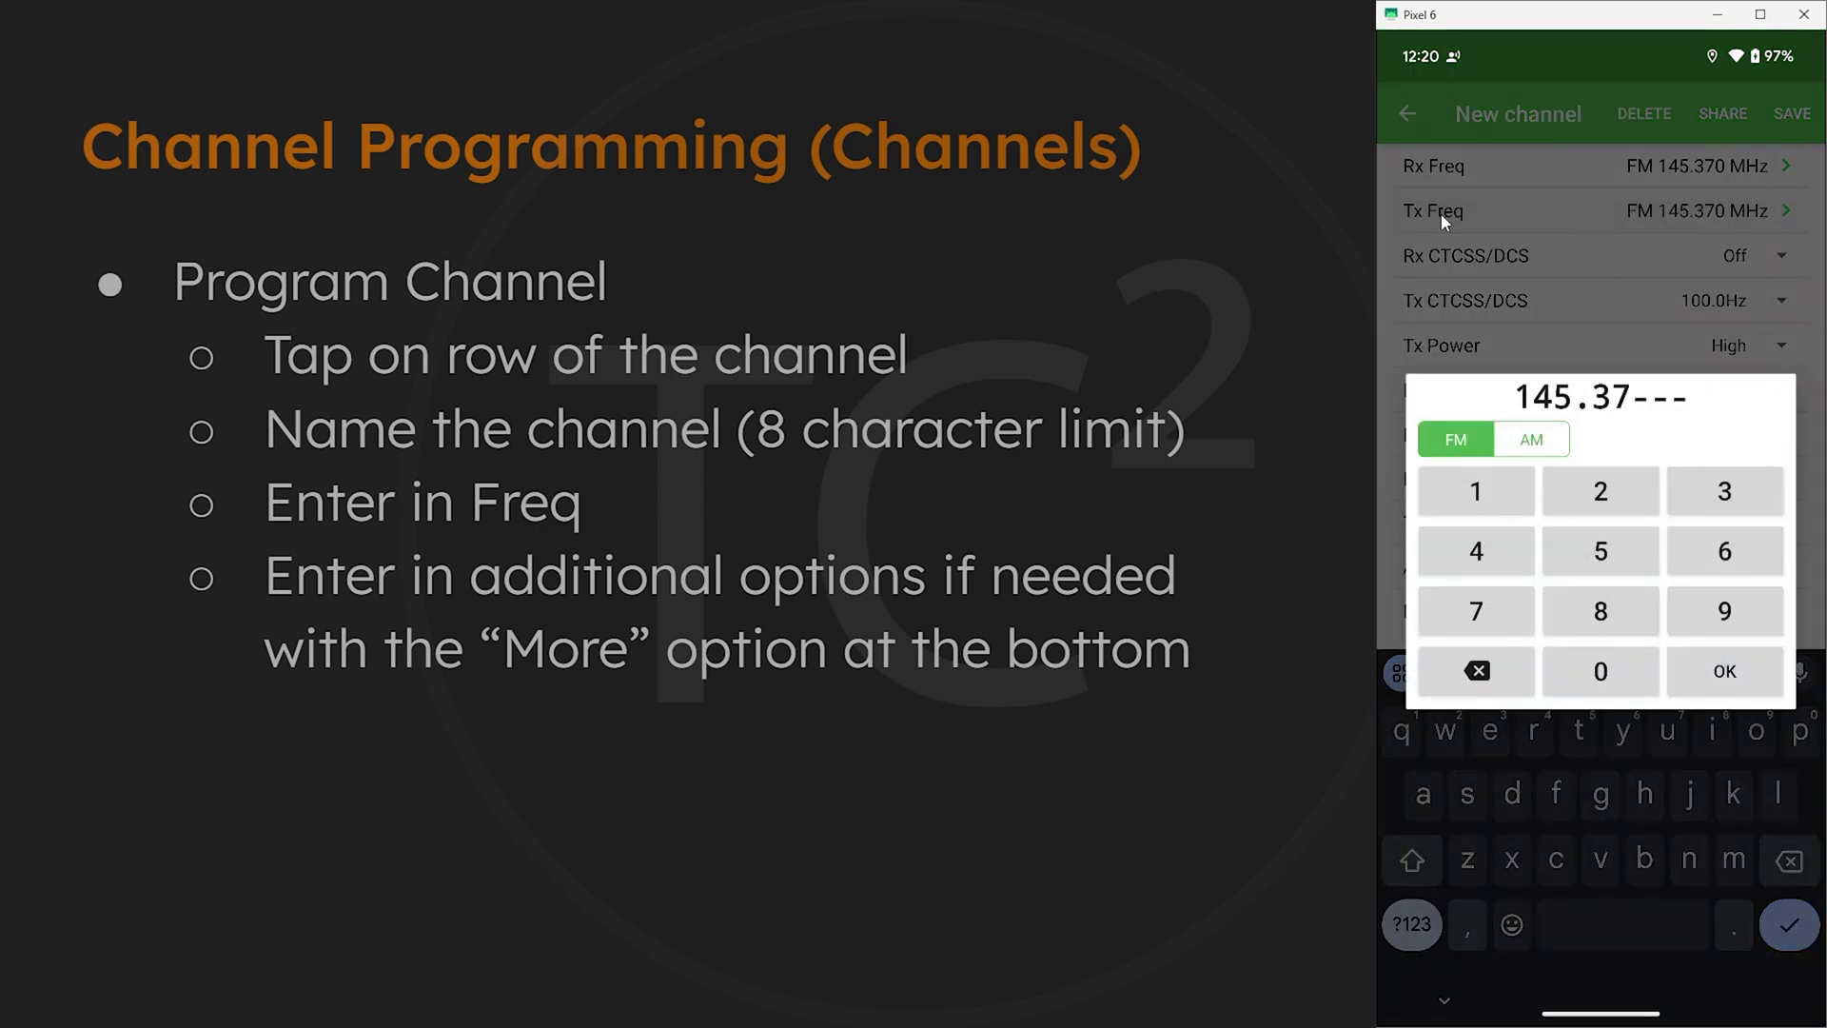
pyautogui.click(1480, 676)
pyautogui.click(1481, 676)
pyautogui.click(1481, 675)
pyautogui.click(1481, 676)
pyautogui.click(1480, 675)
pyautogui.click(1489, 493)
pyautogui.click(1492, 546)
pyautogui.click(1492, 546)
pyautogui.click(1498, 613)
pyautogui.click(1499, 613)
pyautogui.click(1585, 665)
pyautogui.click(1719, 672)
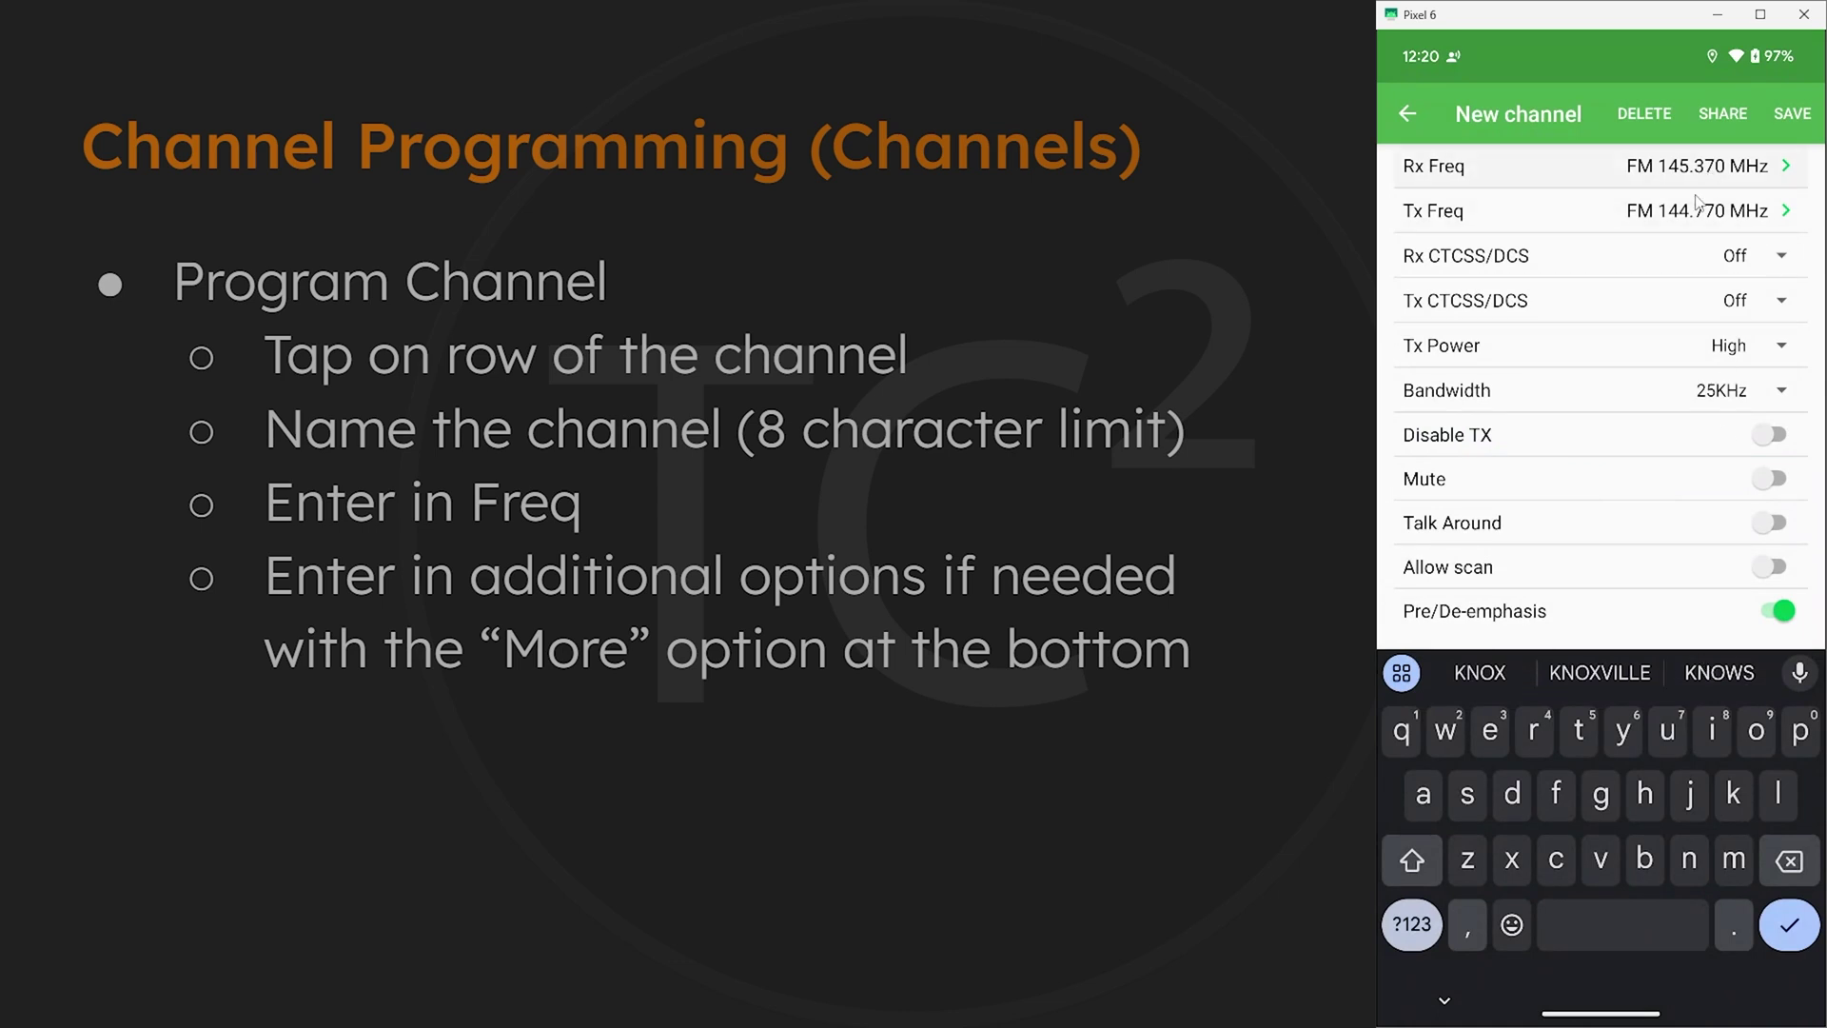
# Save the new KEV KNOX channel into row 1 of the General group
pyautogui.click(1792, 116)
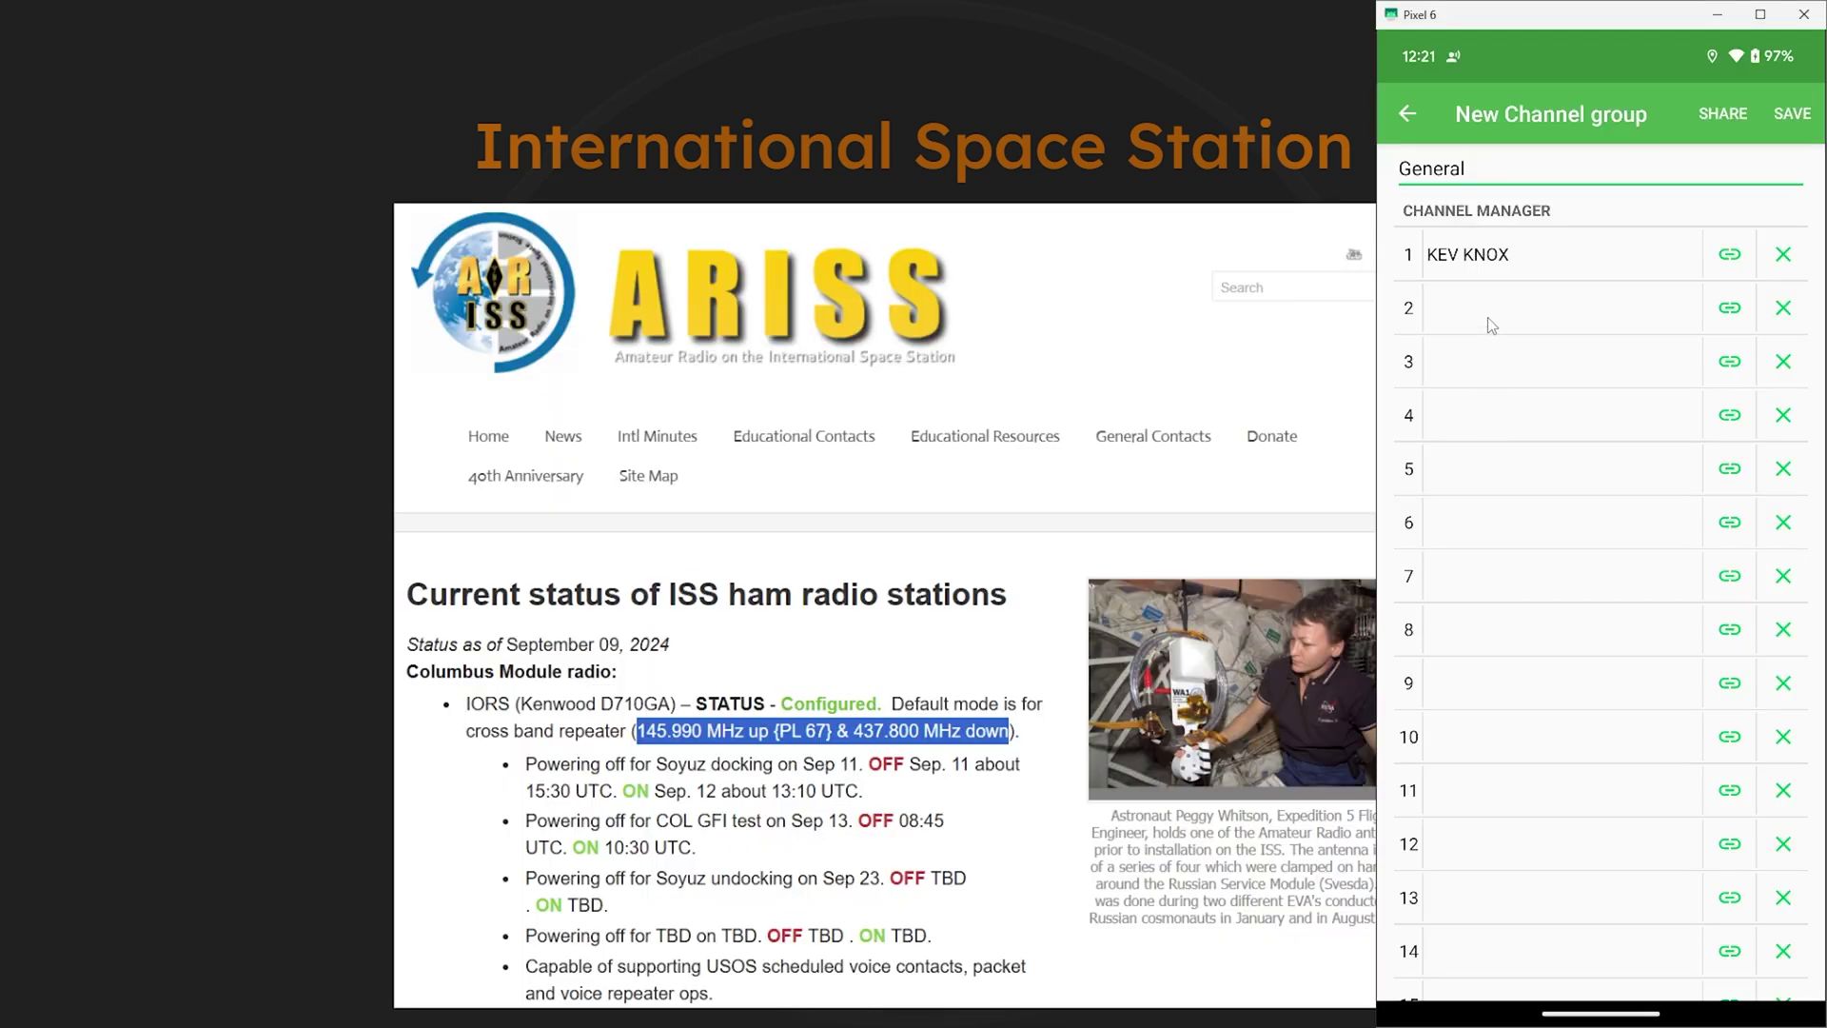
# Create a channel 'ISS' in row 2 with receive frequency 437.800 MHz
pyautogui.click(1489, 319)
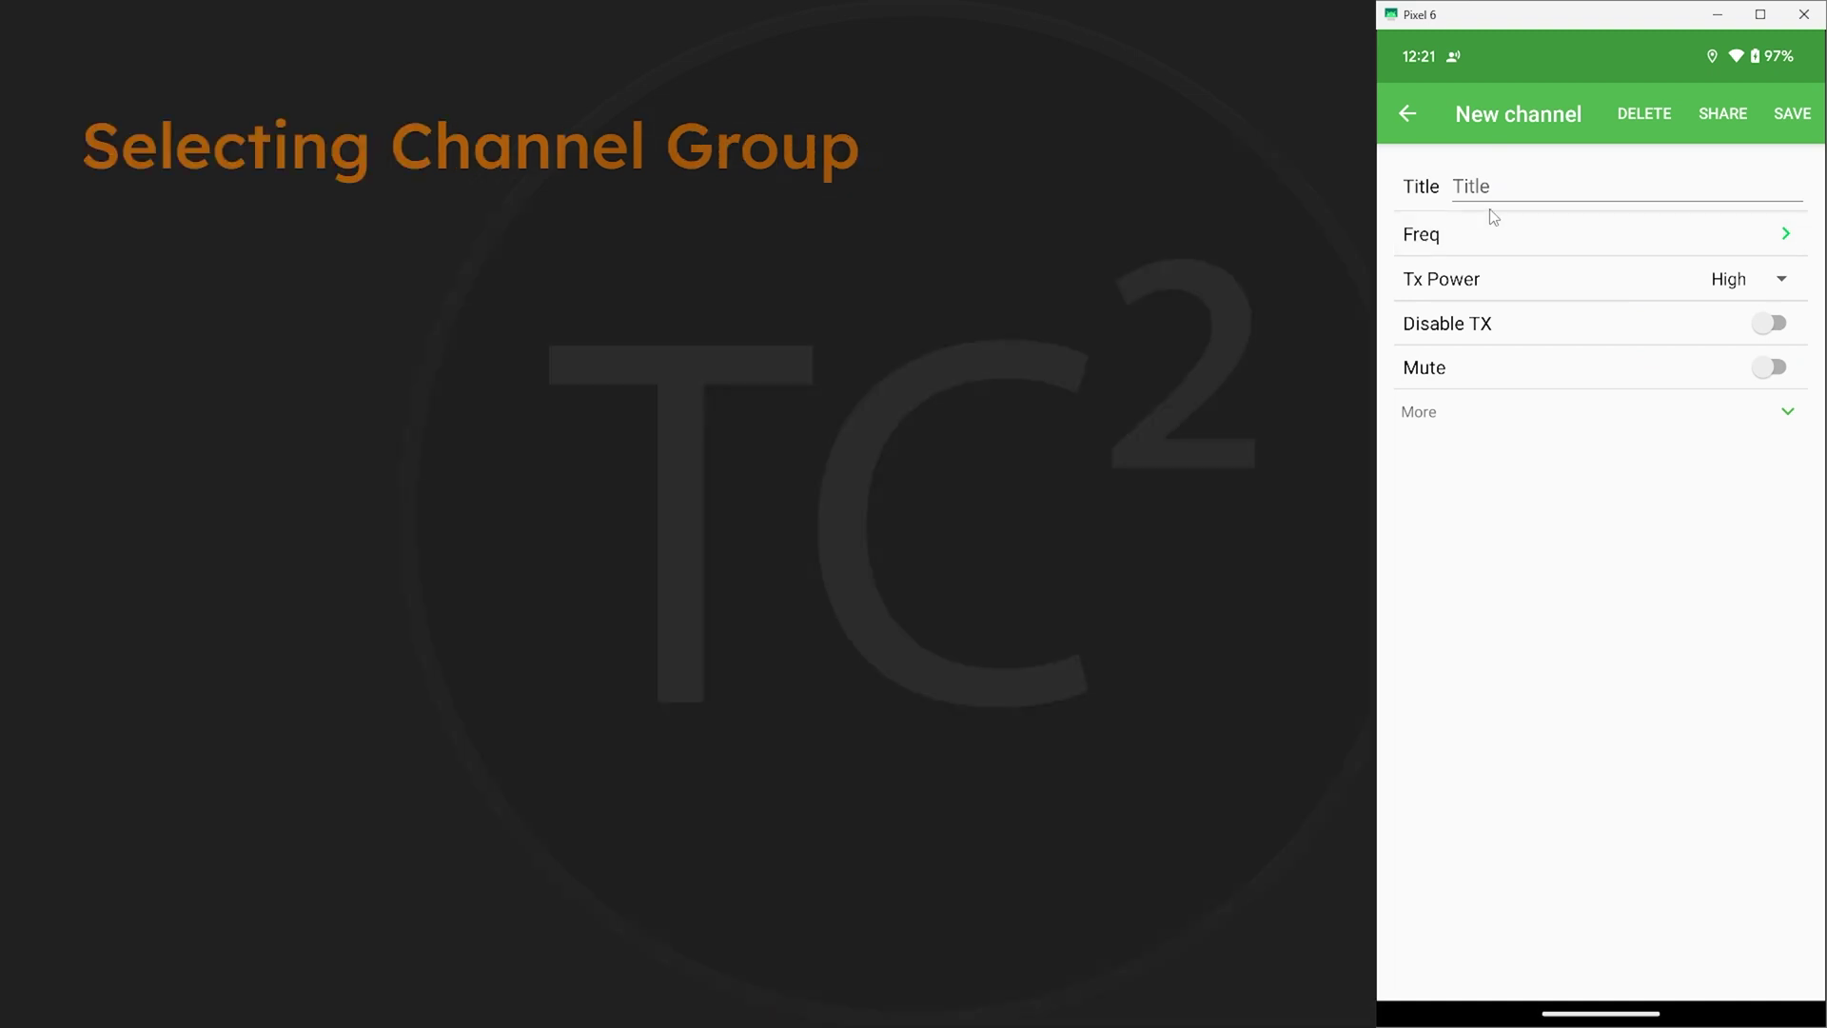
pyautogui.click(1492, 190)
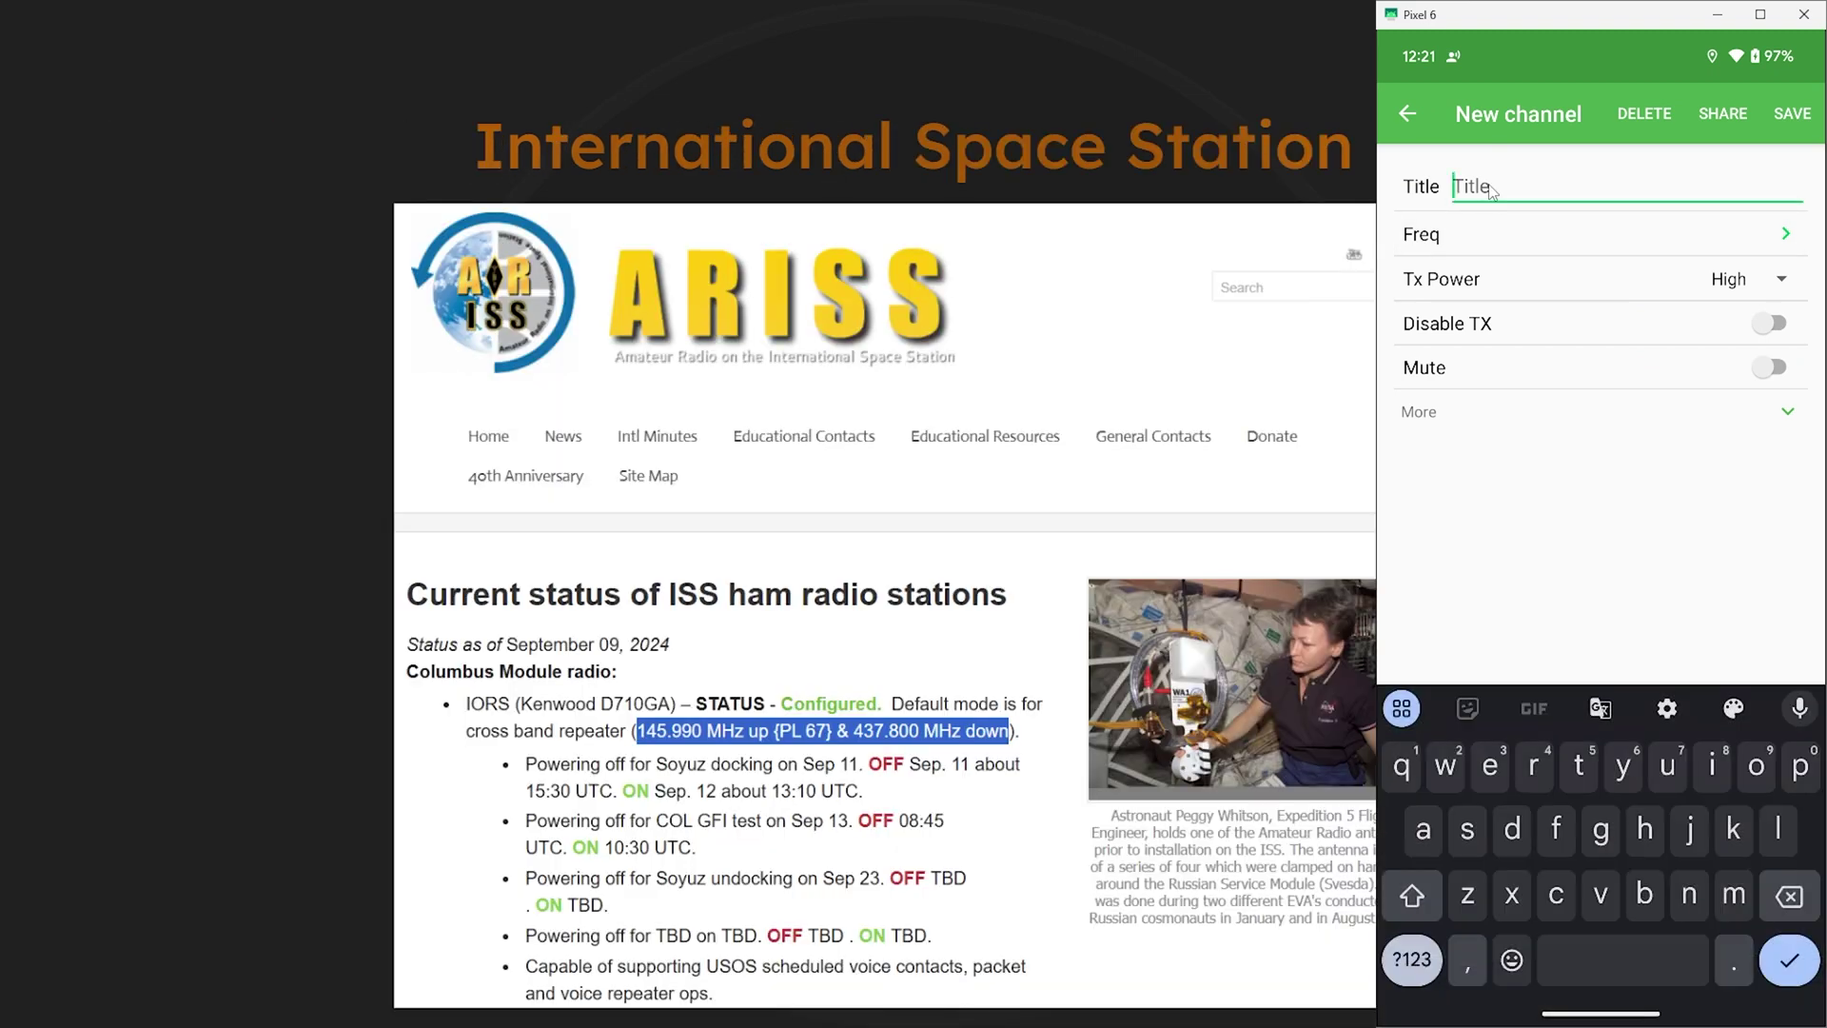
pyautogui.write('ISS')
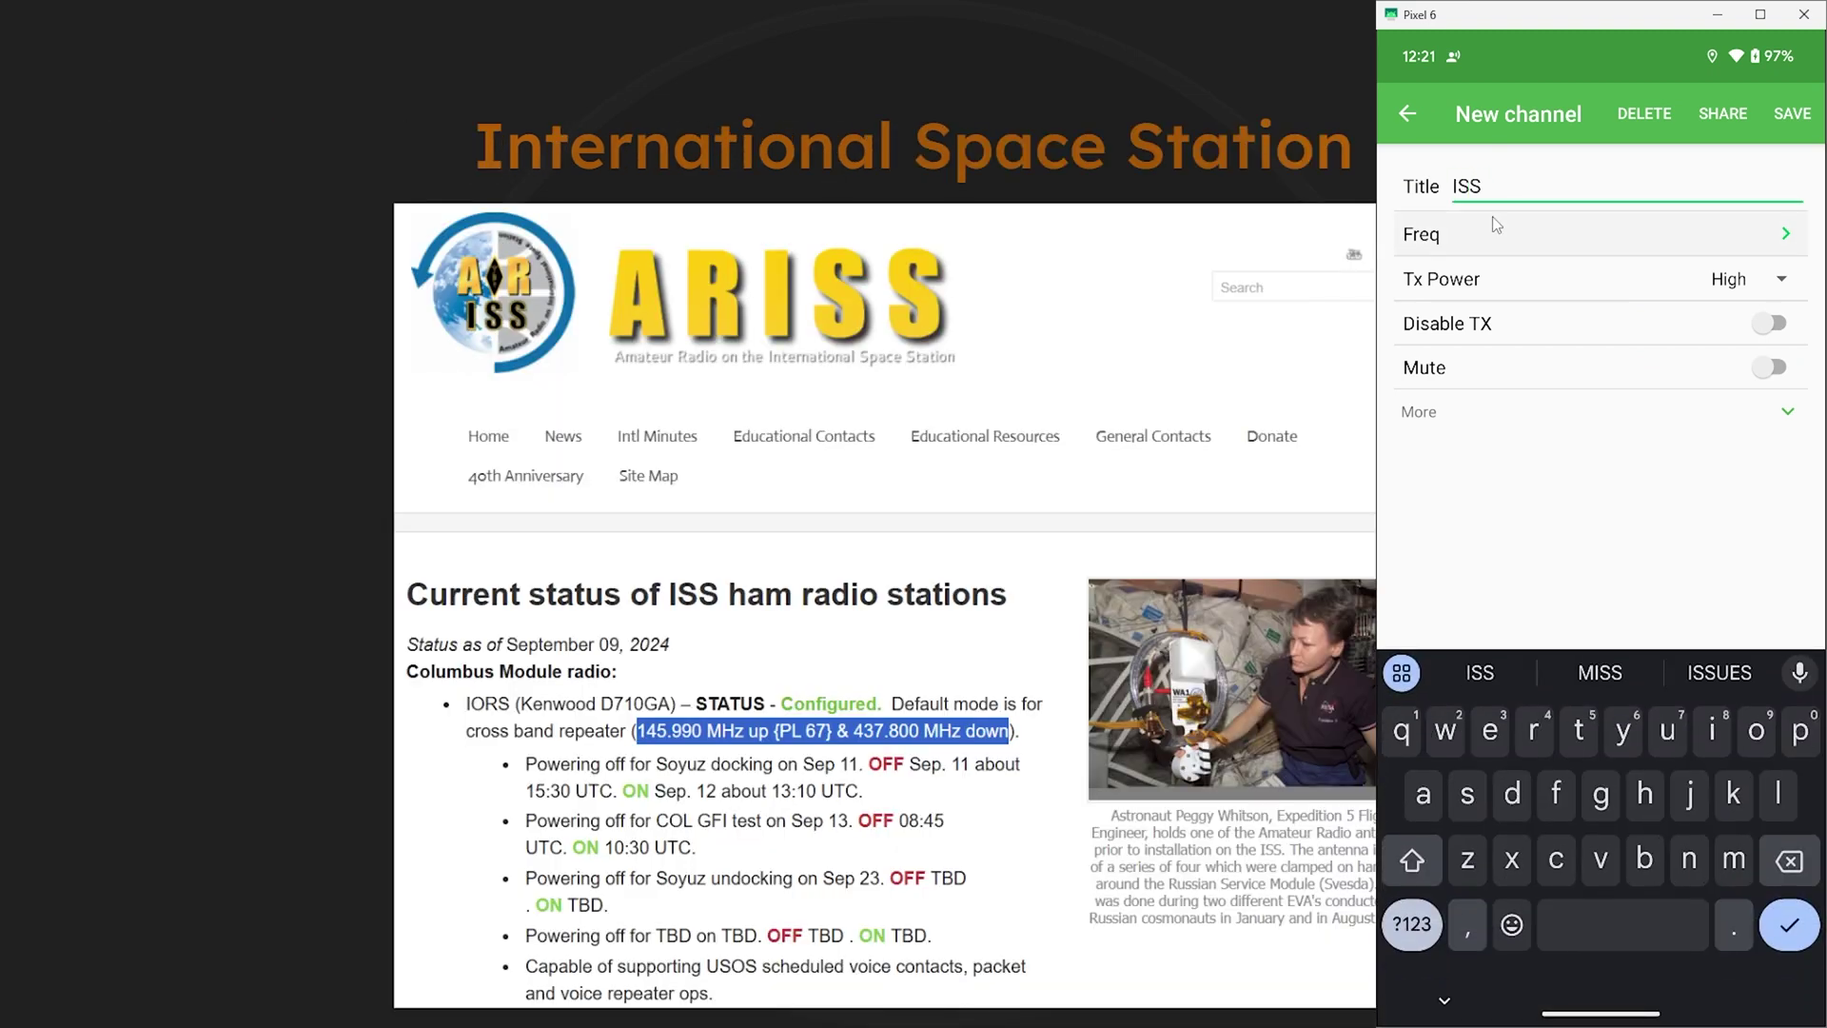
pyautogui.click(1439, 411)
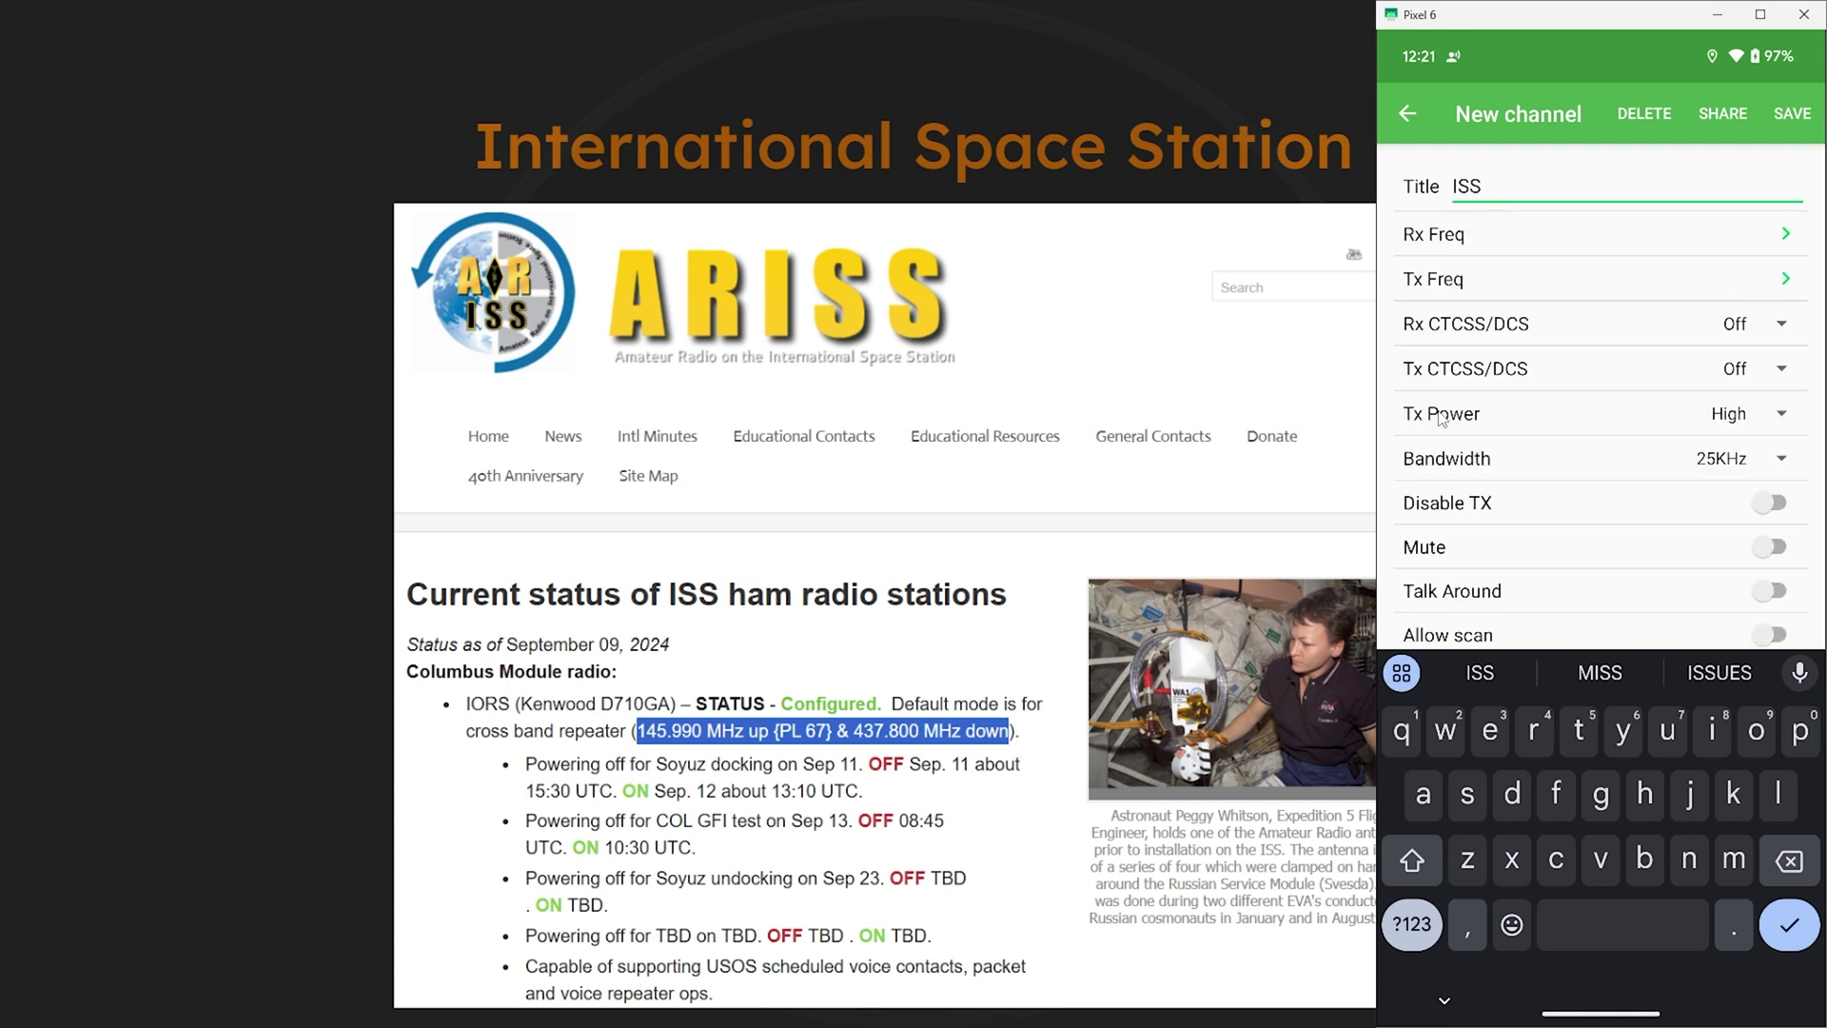
pyautogui.click(1601, 238)
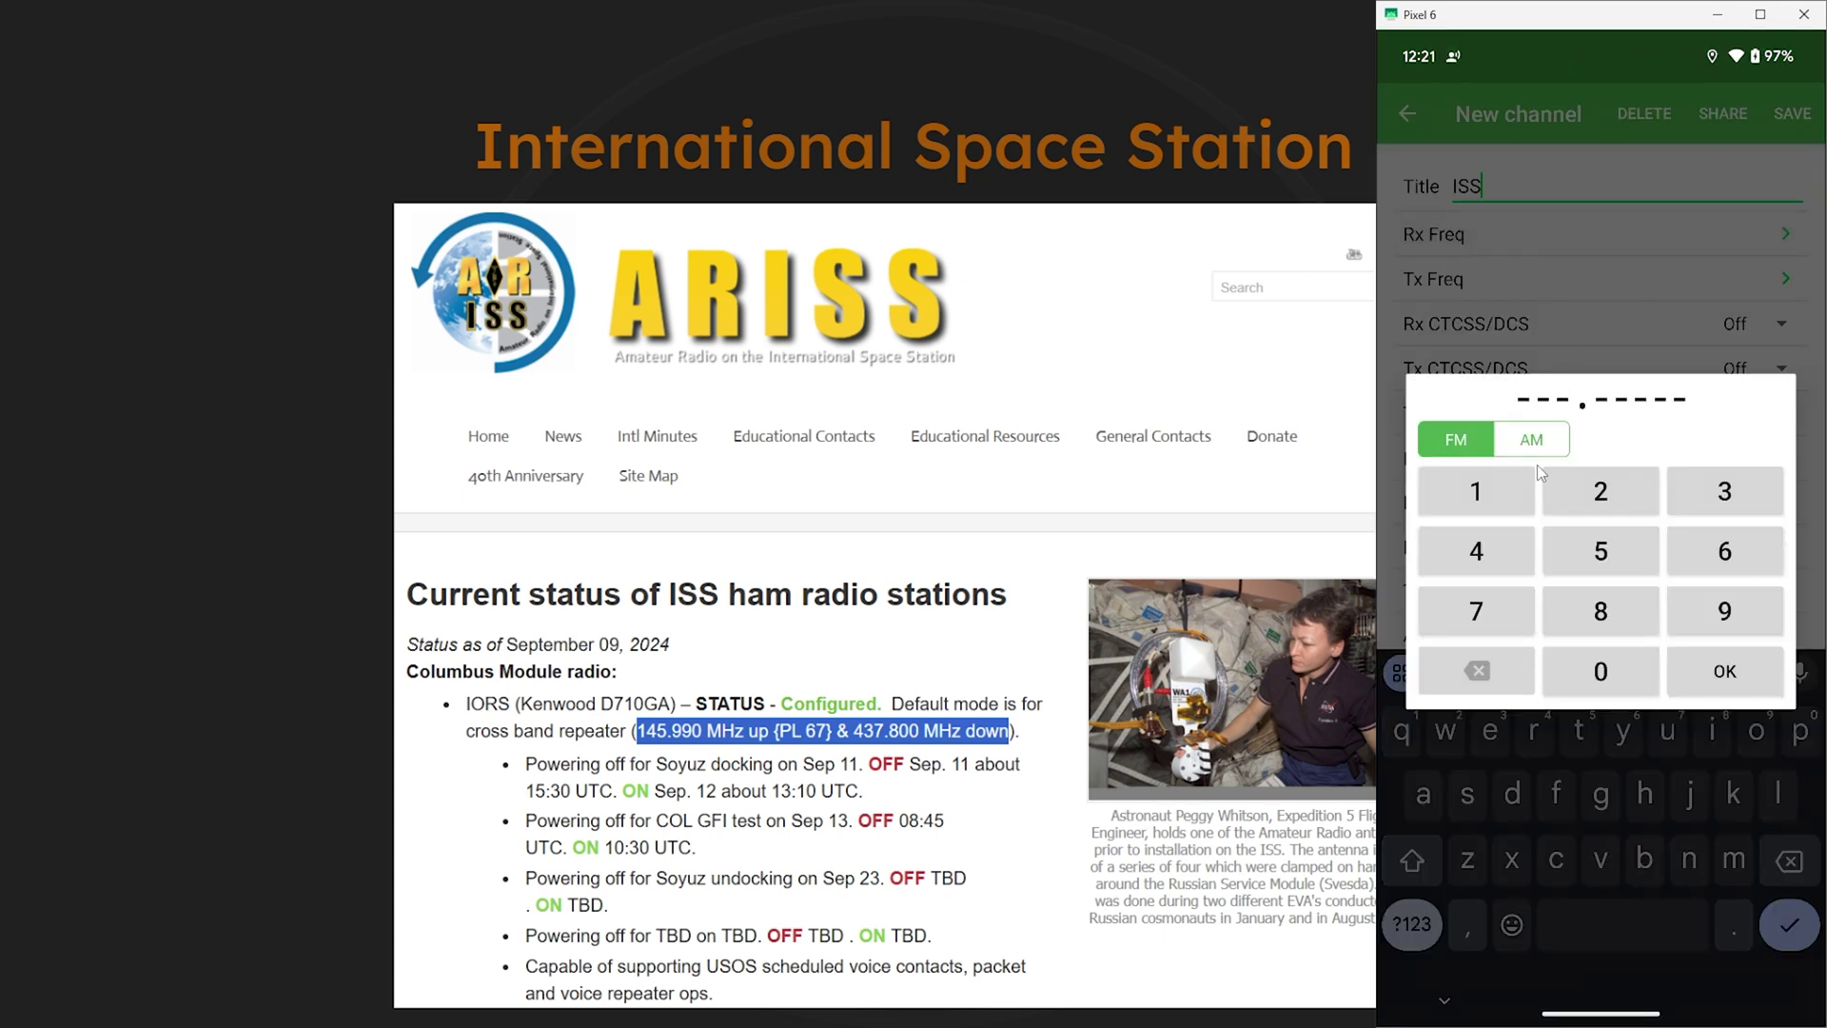
pyautogui.click(1513, 552)
pyautogui.click(1722, 491)
pyautogui.click(1499, 612)
pyautogui.click(1589, 614)
pyautogui.click(1599, 668)
pyautogui.click(1599, 668)
pyautogui.click(1723, 676)
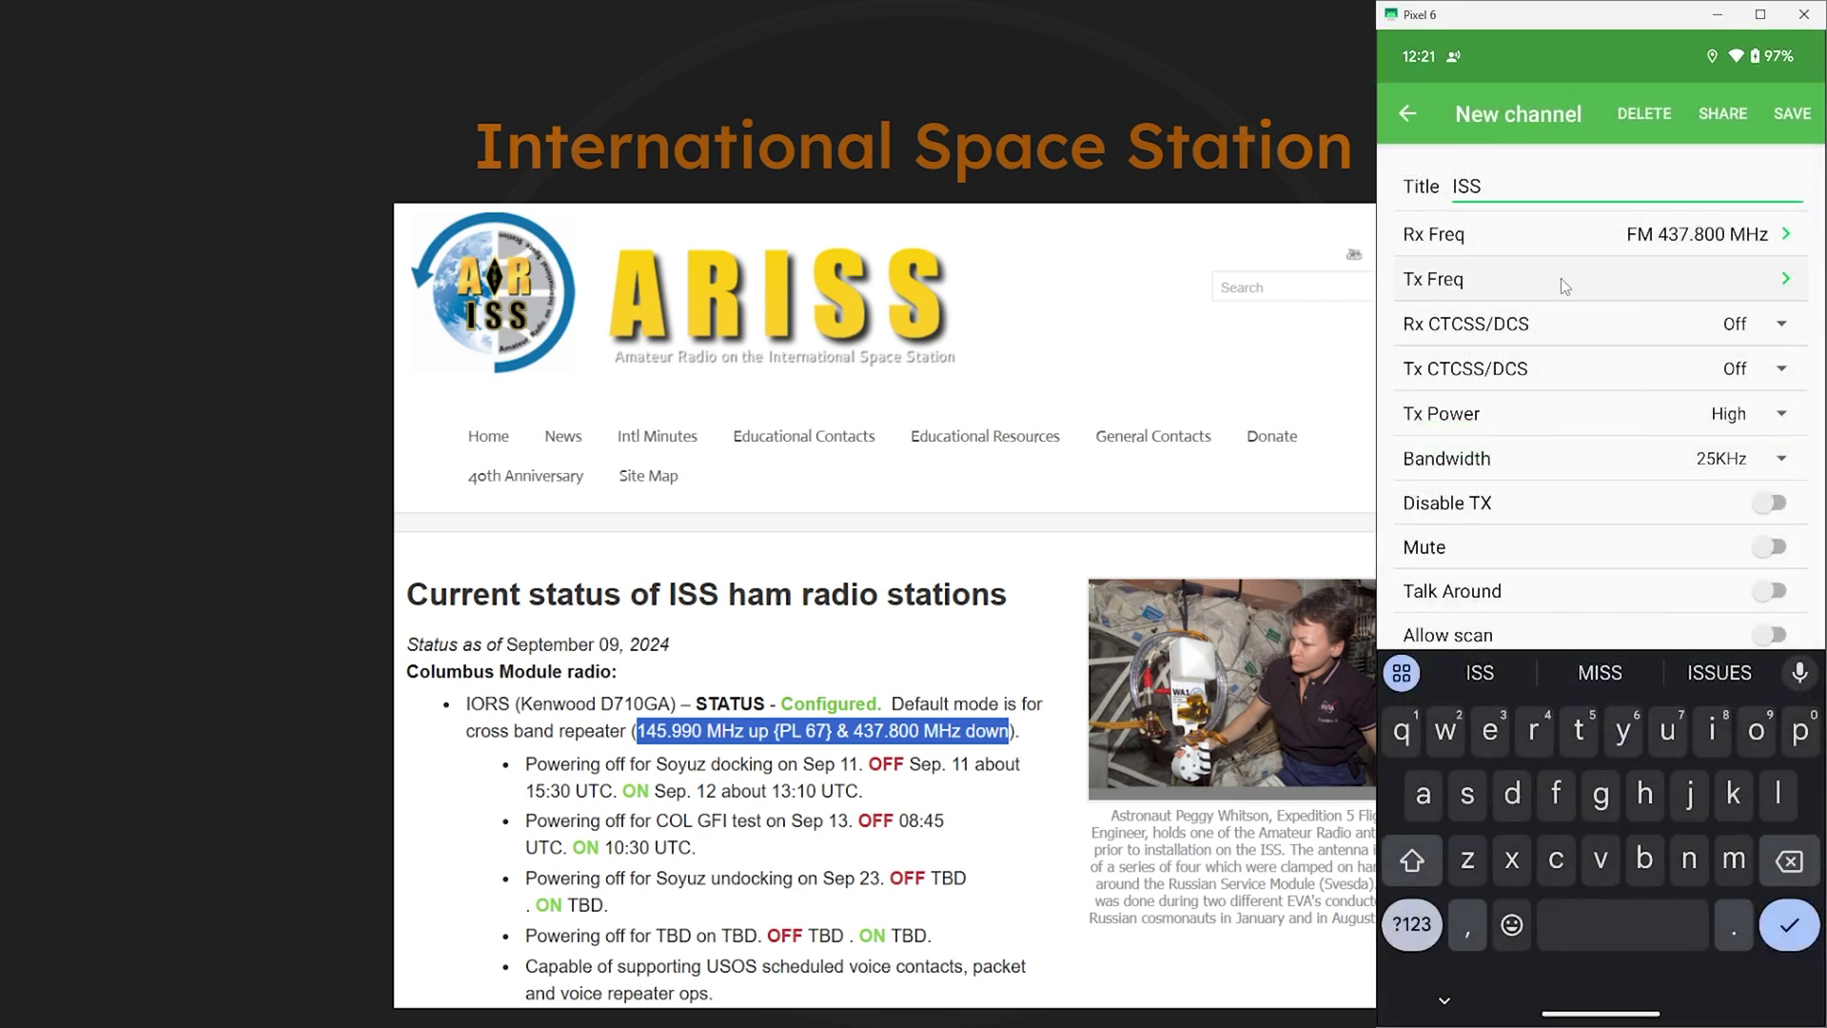
# Give ISS transmit frequency 145.990 MHz and a 67.0Hz CTCSS tone, then save it
pyautogui.click(1692, 276)
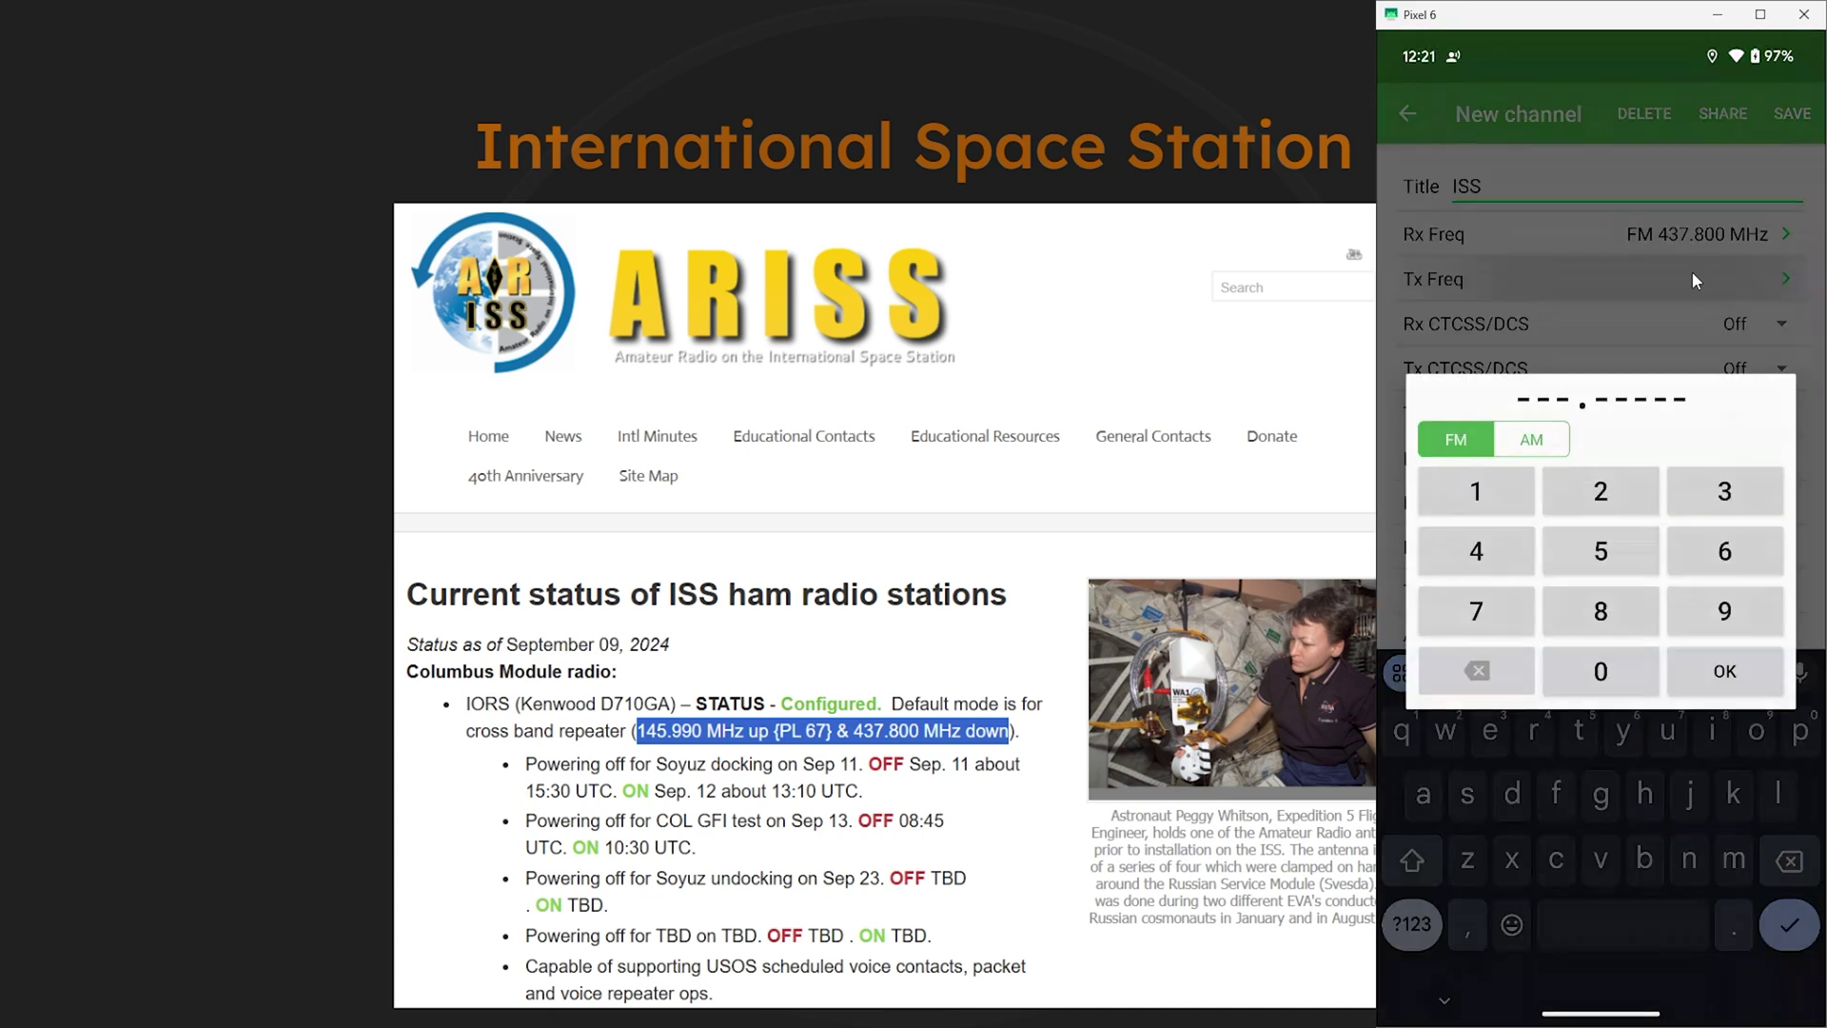
pyautogui.click(1501, 497)
pyautogui.click(1485, 540)
pyautogui.click(1599, 550)
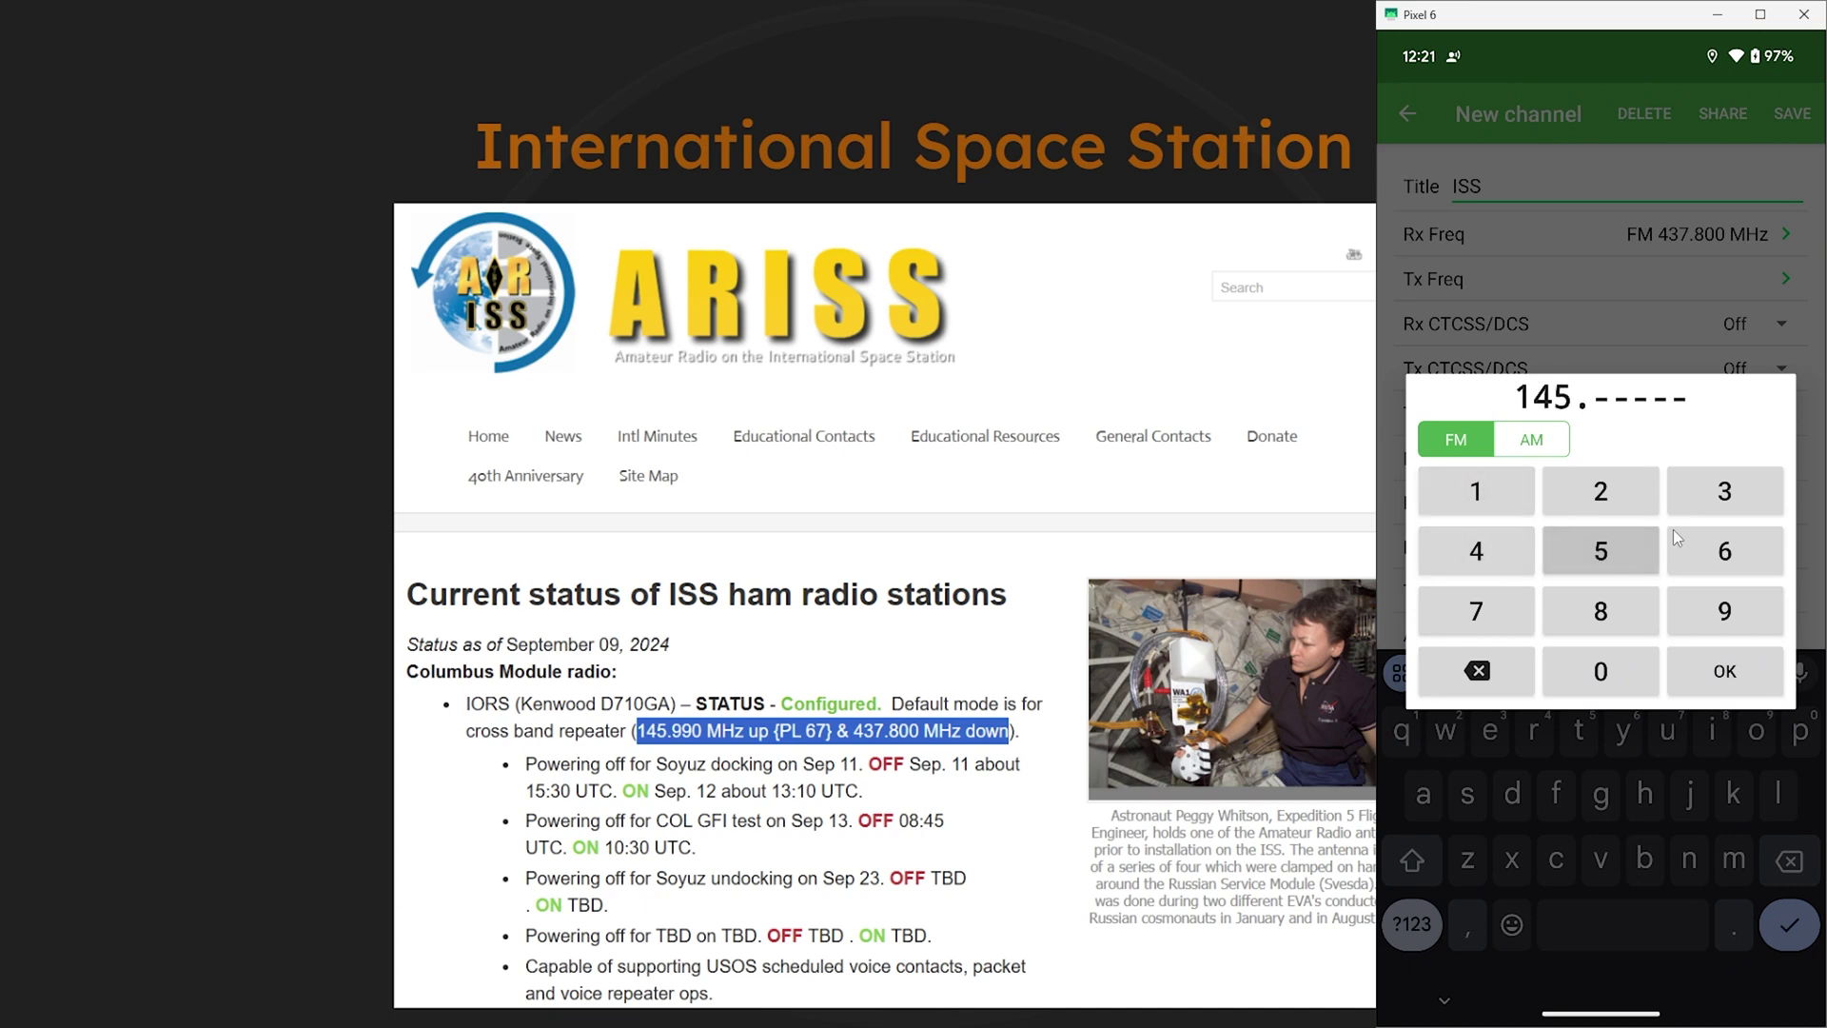
pyautogui.click(1711, 611)
pyautogui.click(1713, 611)
pyautogui.click(1601, 671)
pyautogui.click(1720, 674)
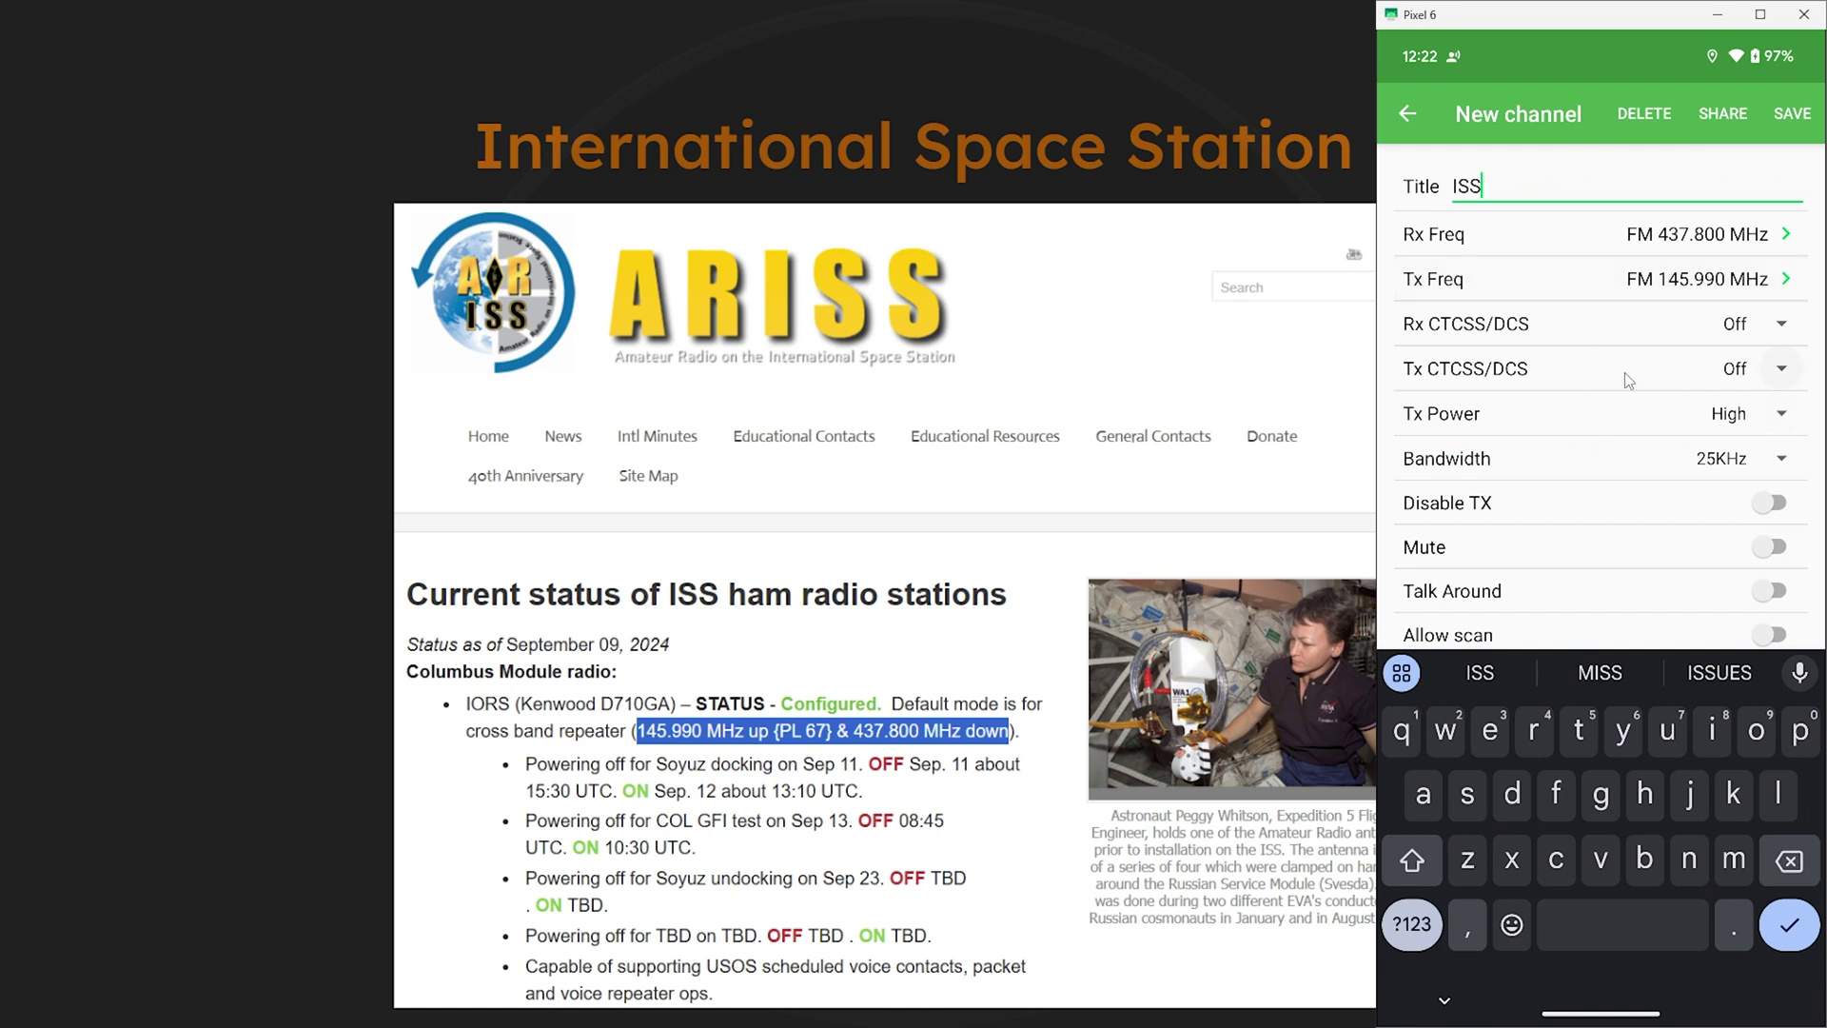
pyautogui.click(1699, 371)
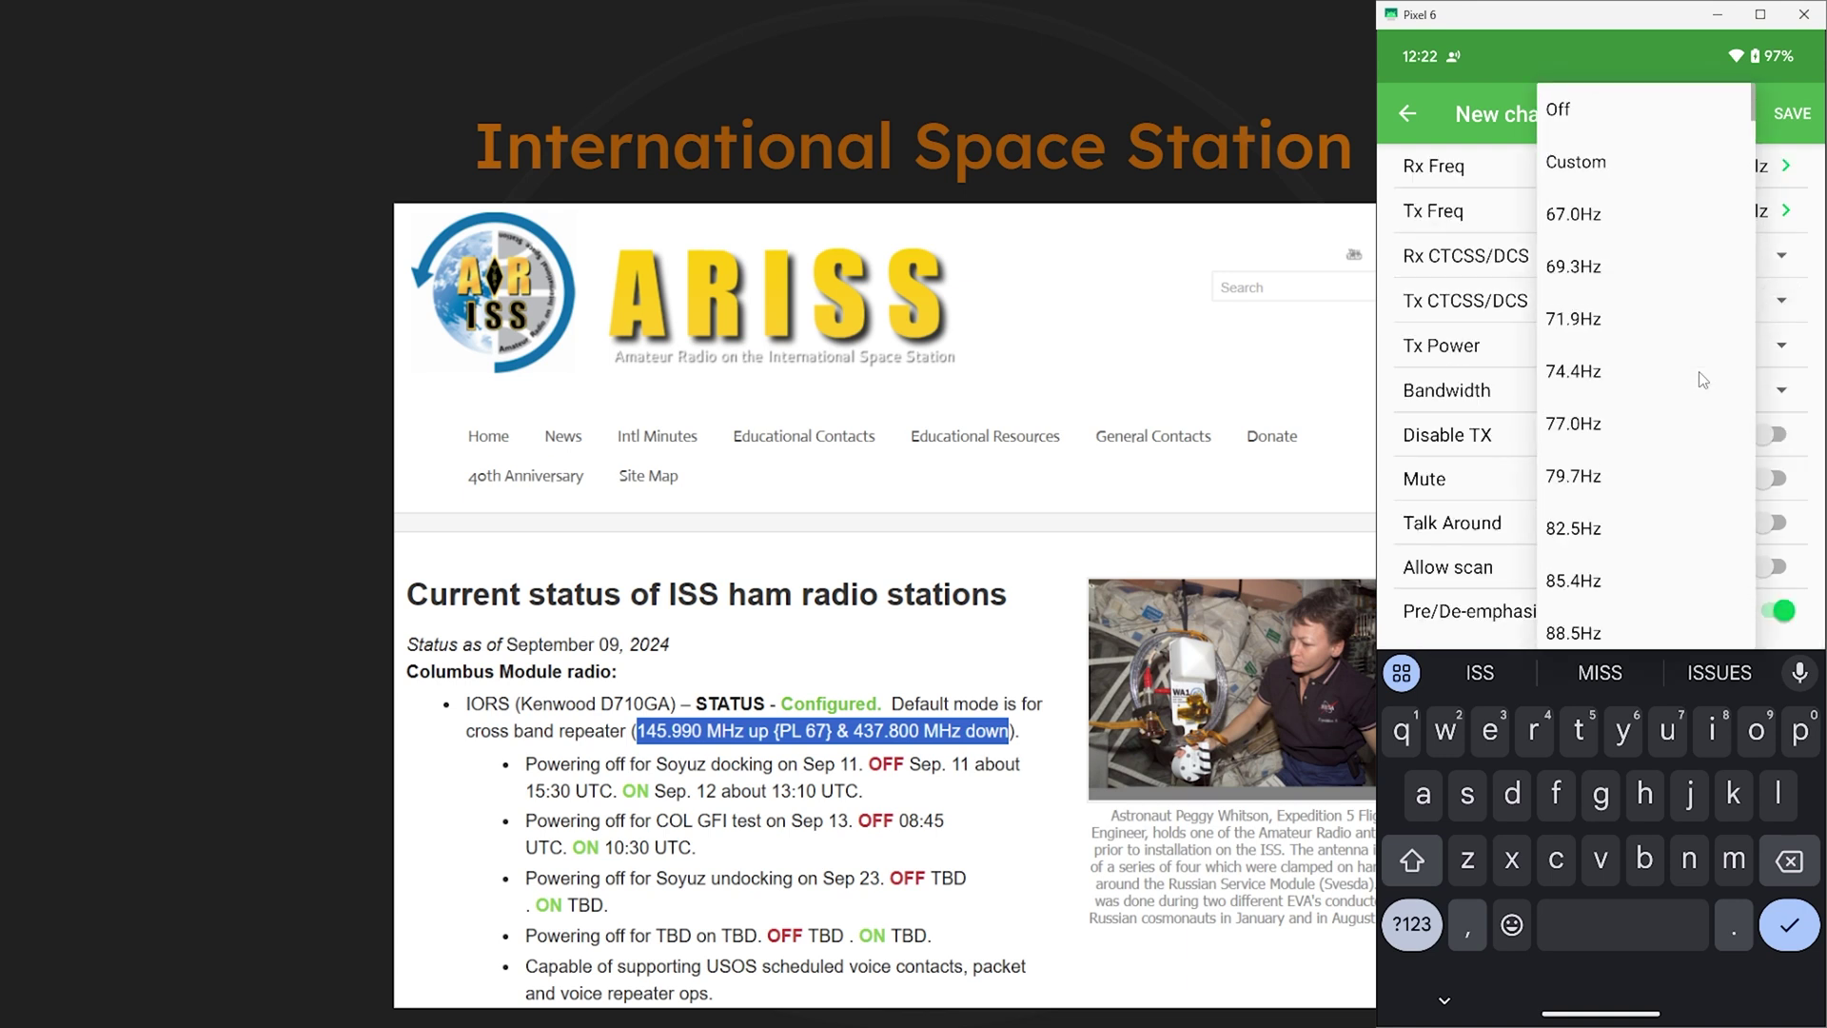
pyautogui.click(1589, 222)
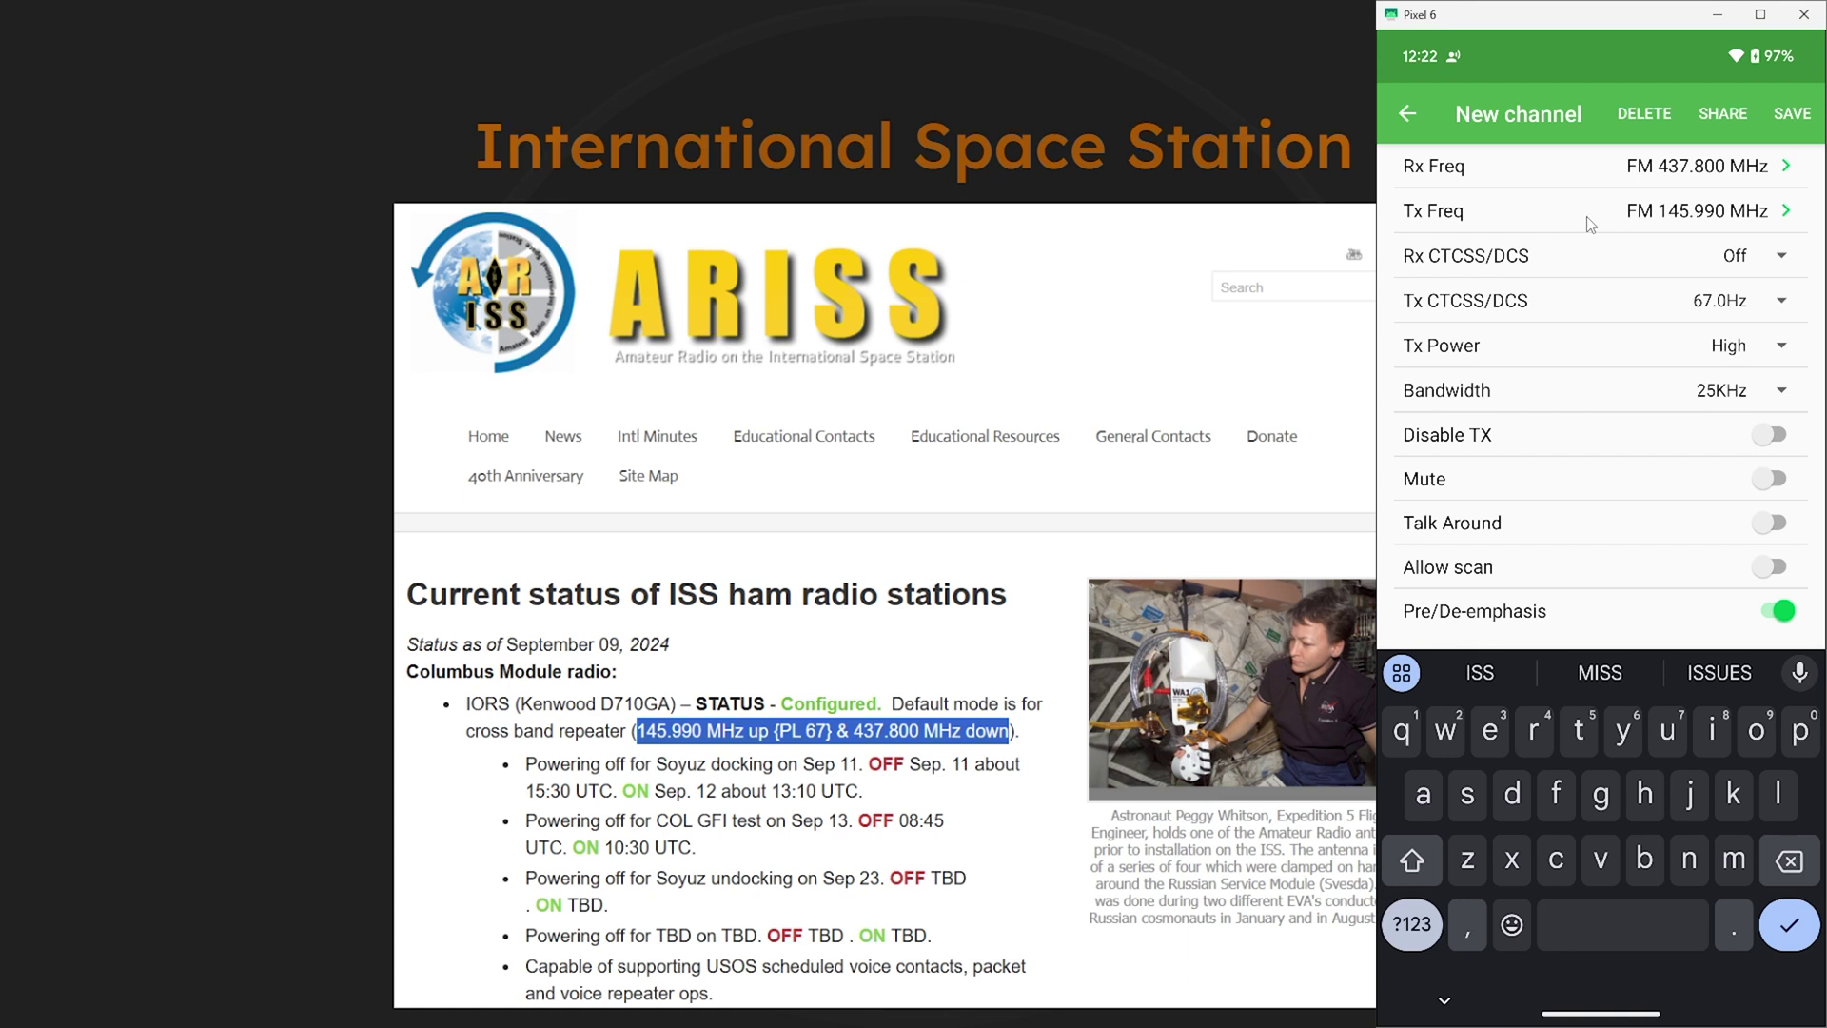
pyautogui.click(1789, 118)
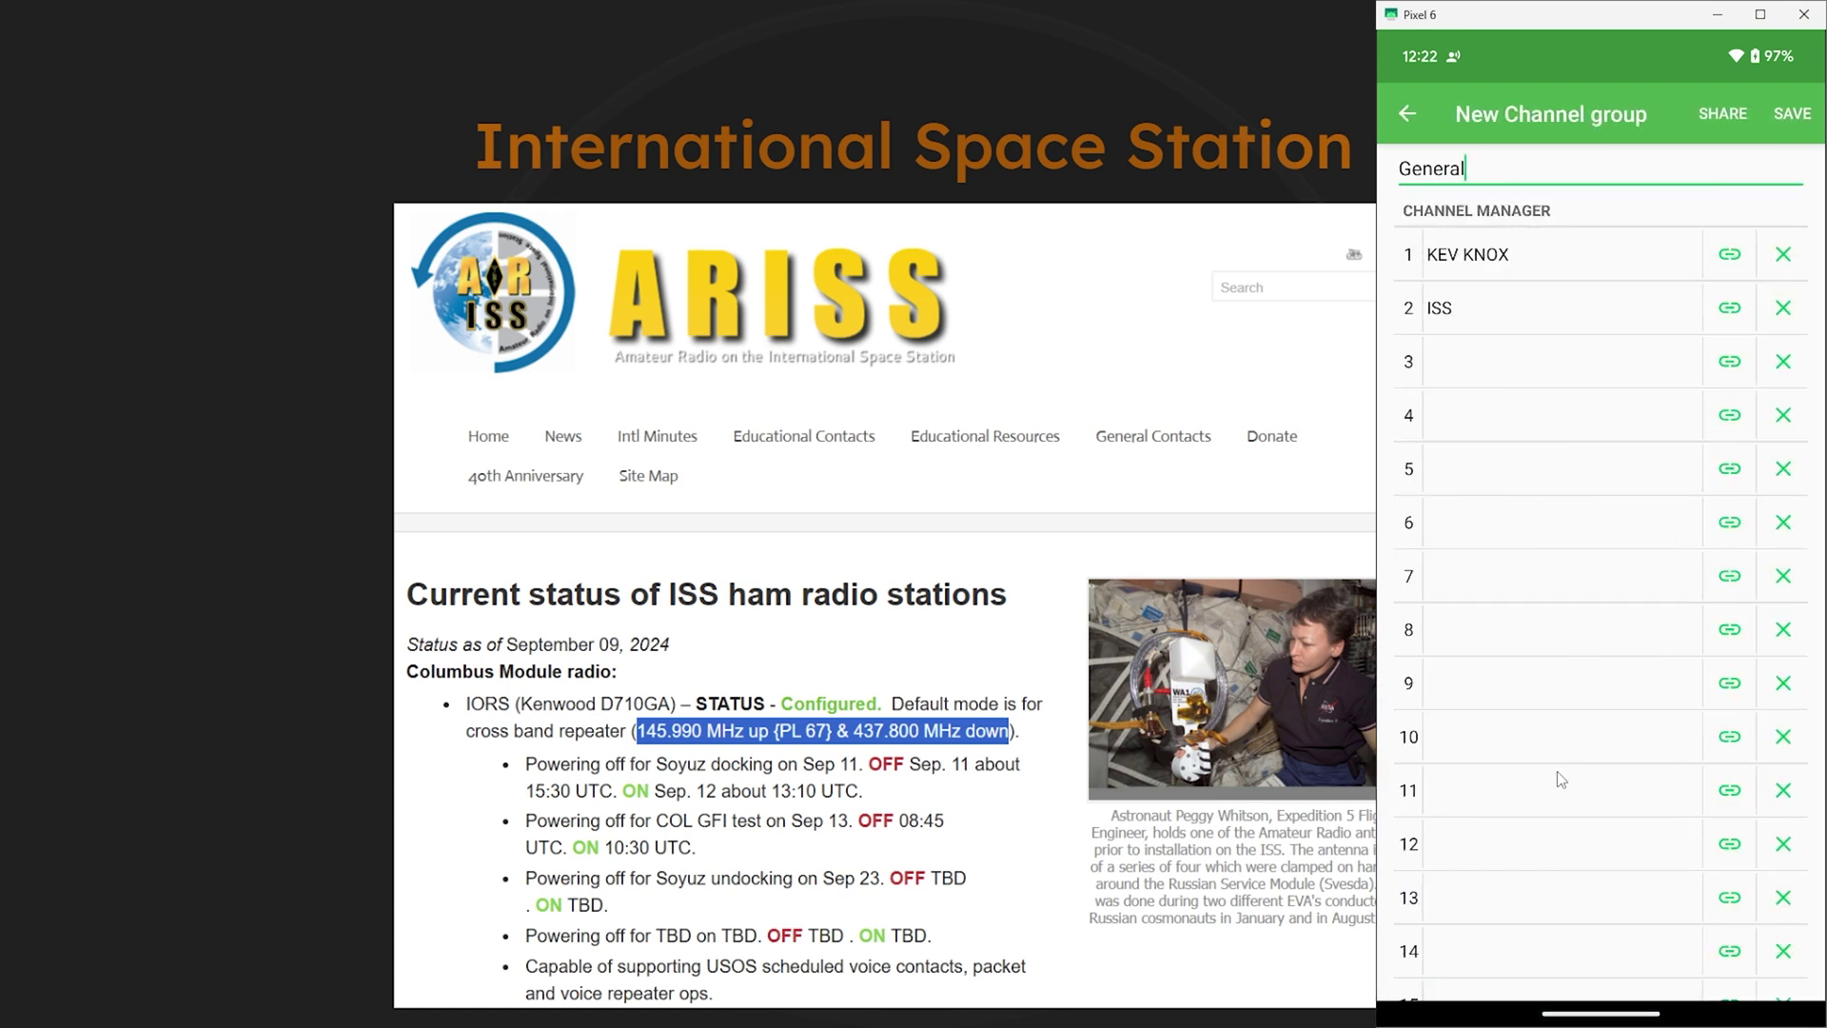
# Start a new channel titled 'APRS' in an empty lower row
pyautogui.scroll(-1, 1560, 779)
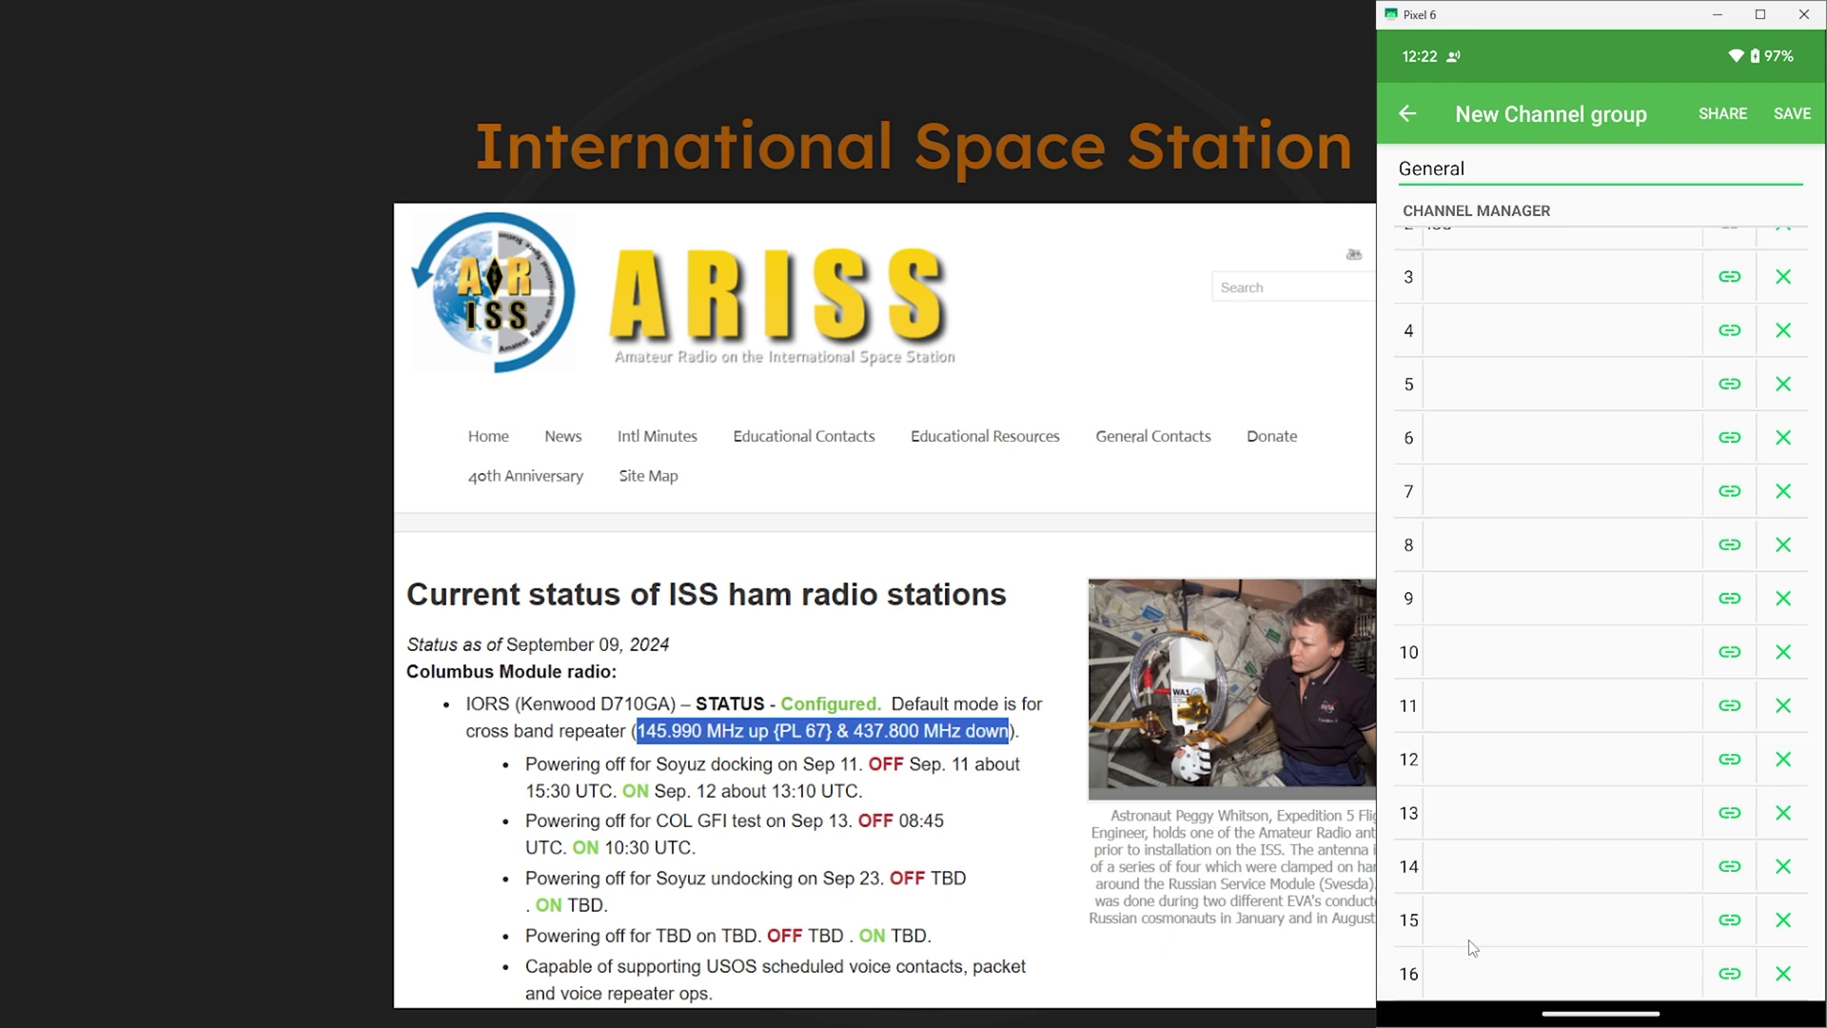
pyautogui.click(1528, 973)
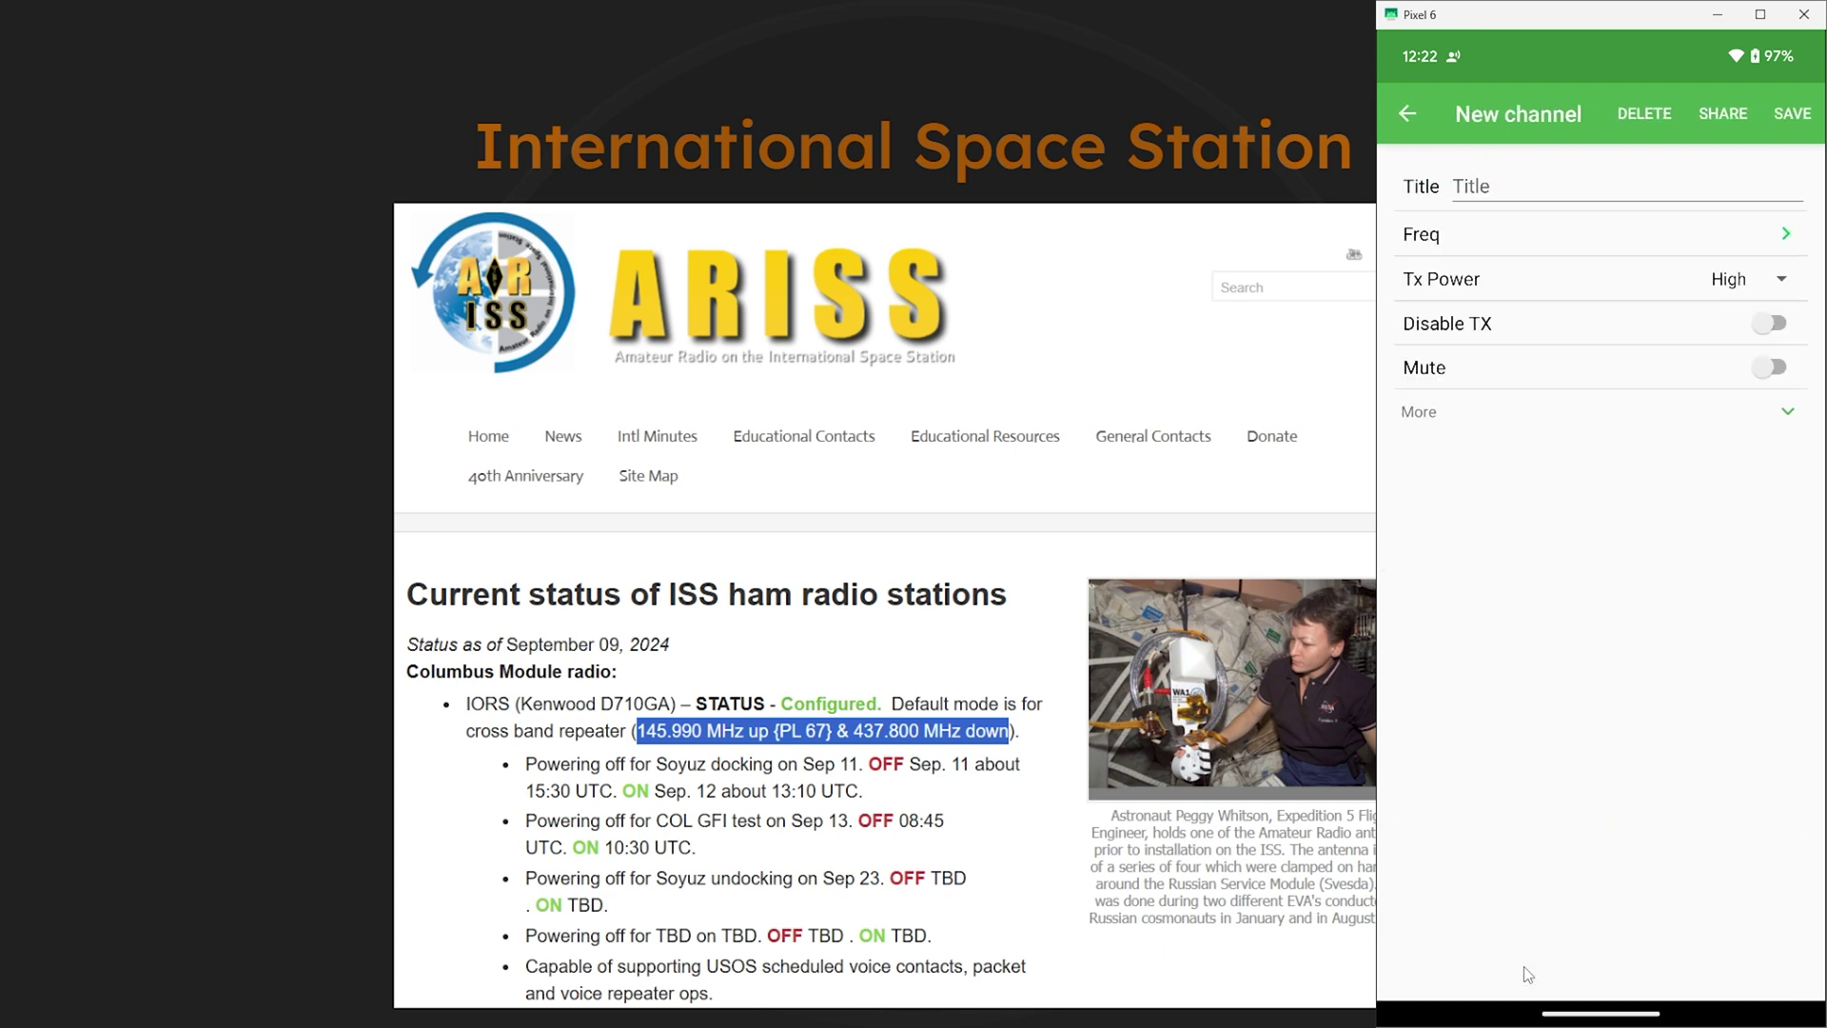
pyautogui.click(1492, 188)
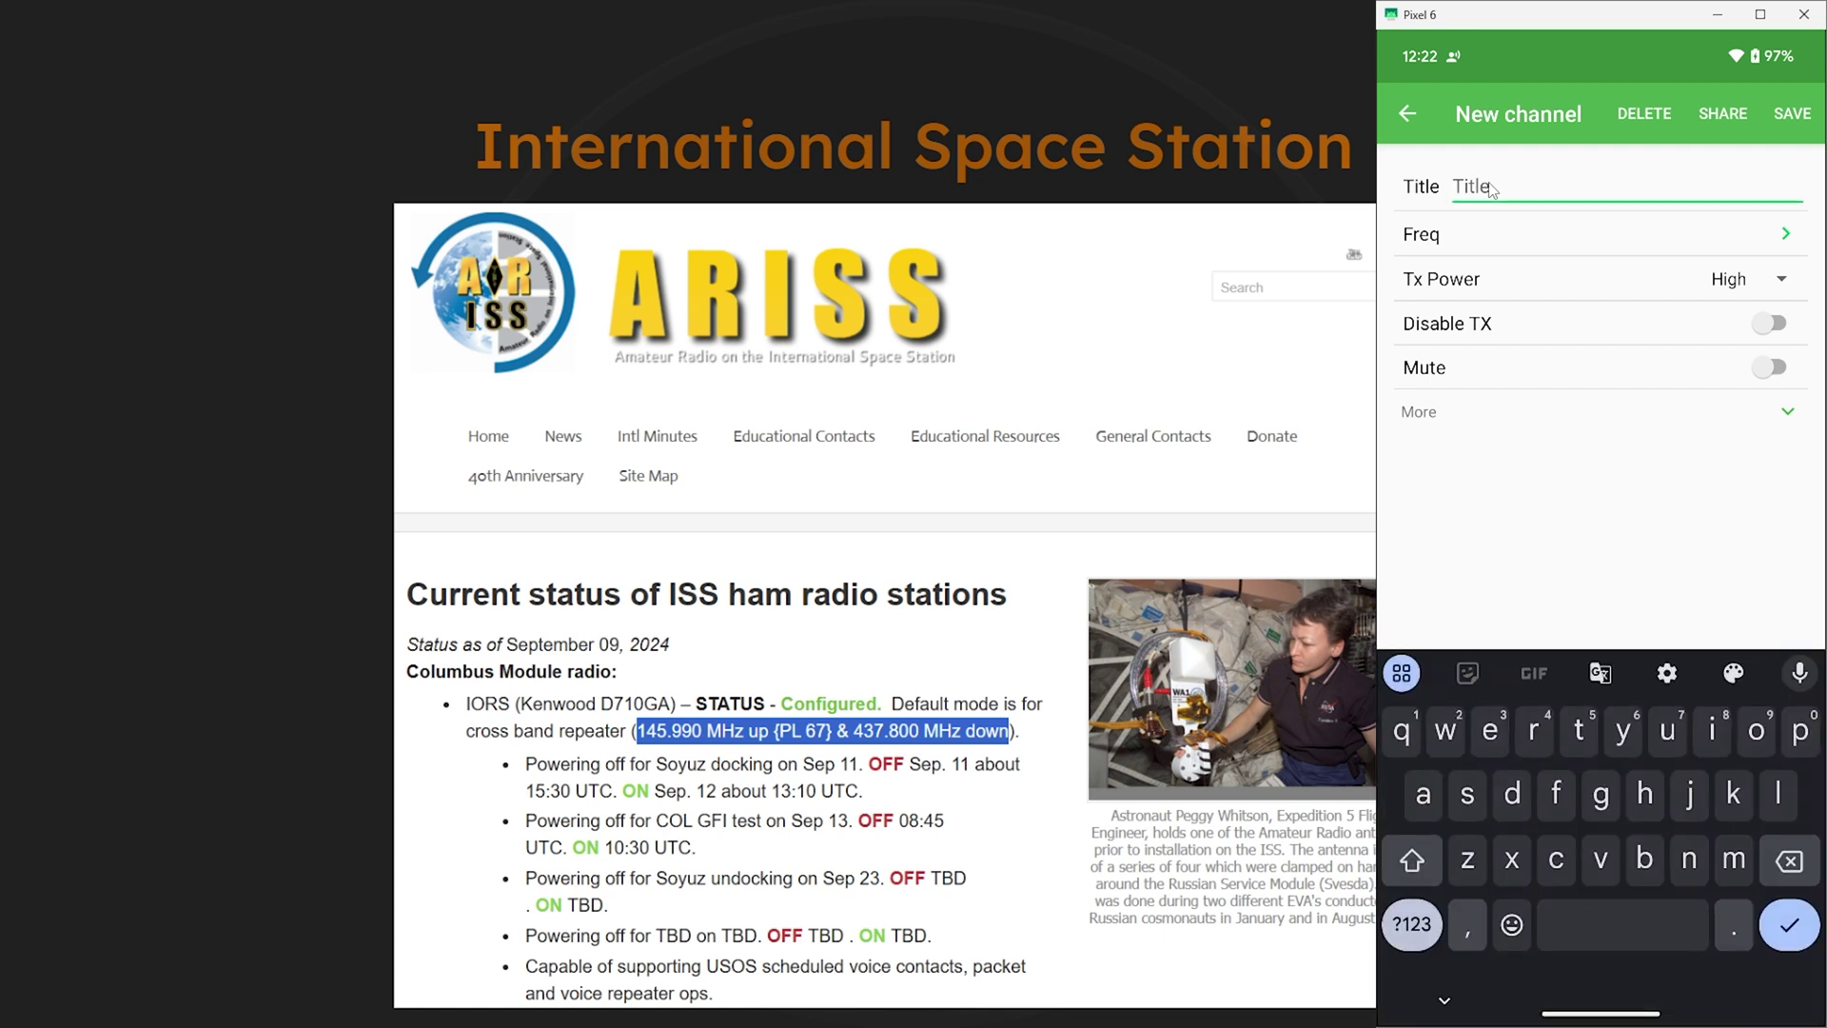
pyautogui.write('APRS')
# Set the APRS channel to FM 144.390 MHz and save it as channel 16
pyautogui.click(1504, 236)
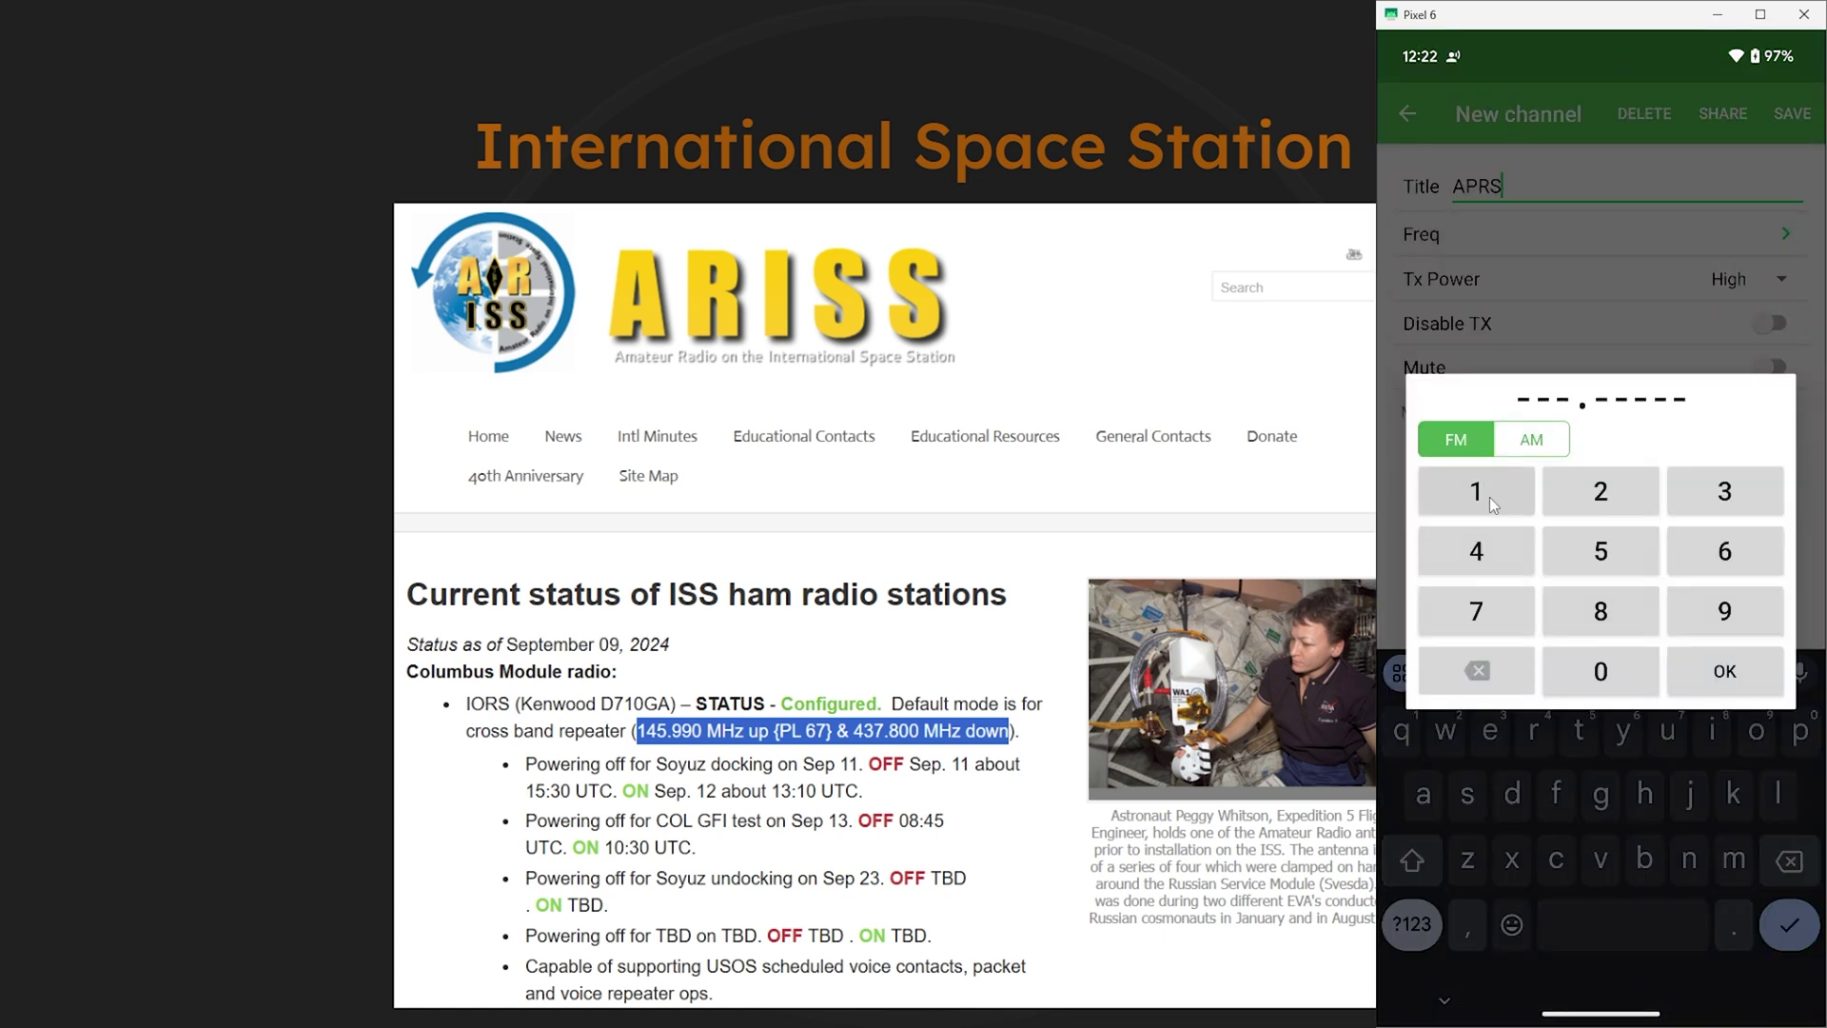
pyautogui.click(1488, 497)
pyautogui.click(1492, 552)
pyautogui.click(1492, 552)
pyautogui.click(1724, 491)
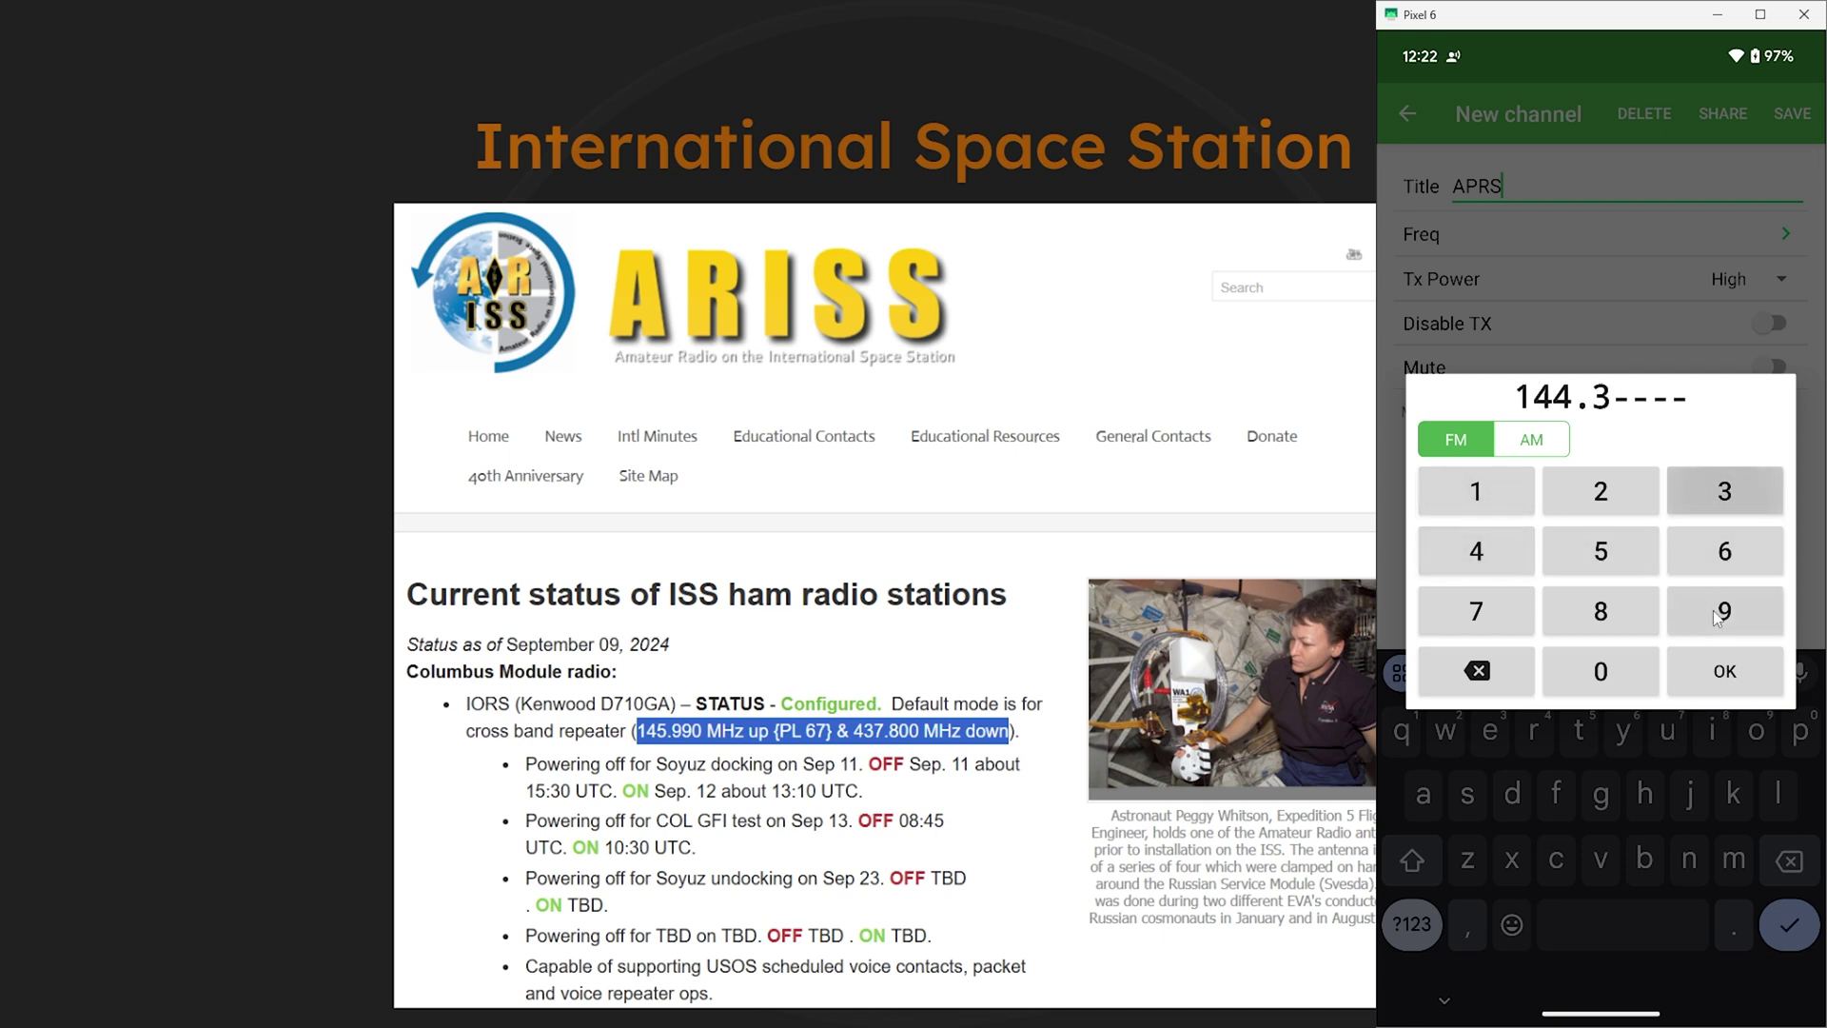
pyautogui.click(1725, 611)
pyautogui.click(1601, 671)
pyautogui.click(1723, 676)
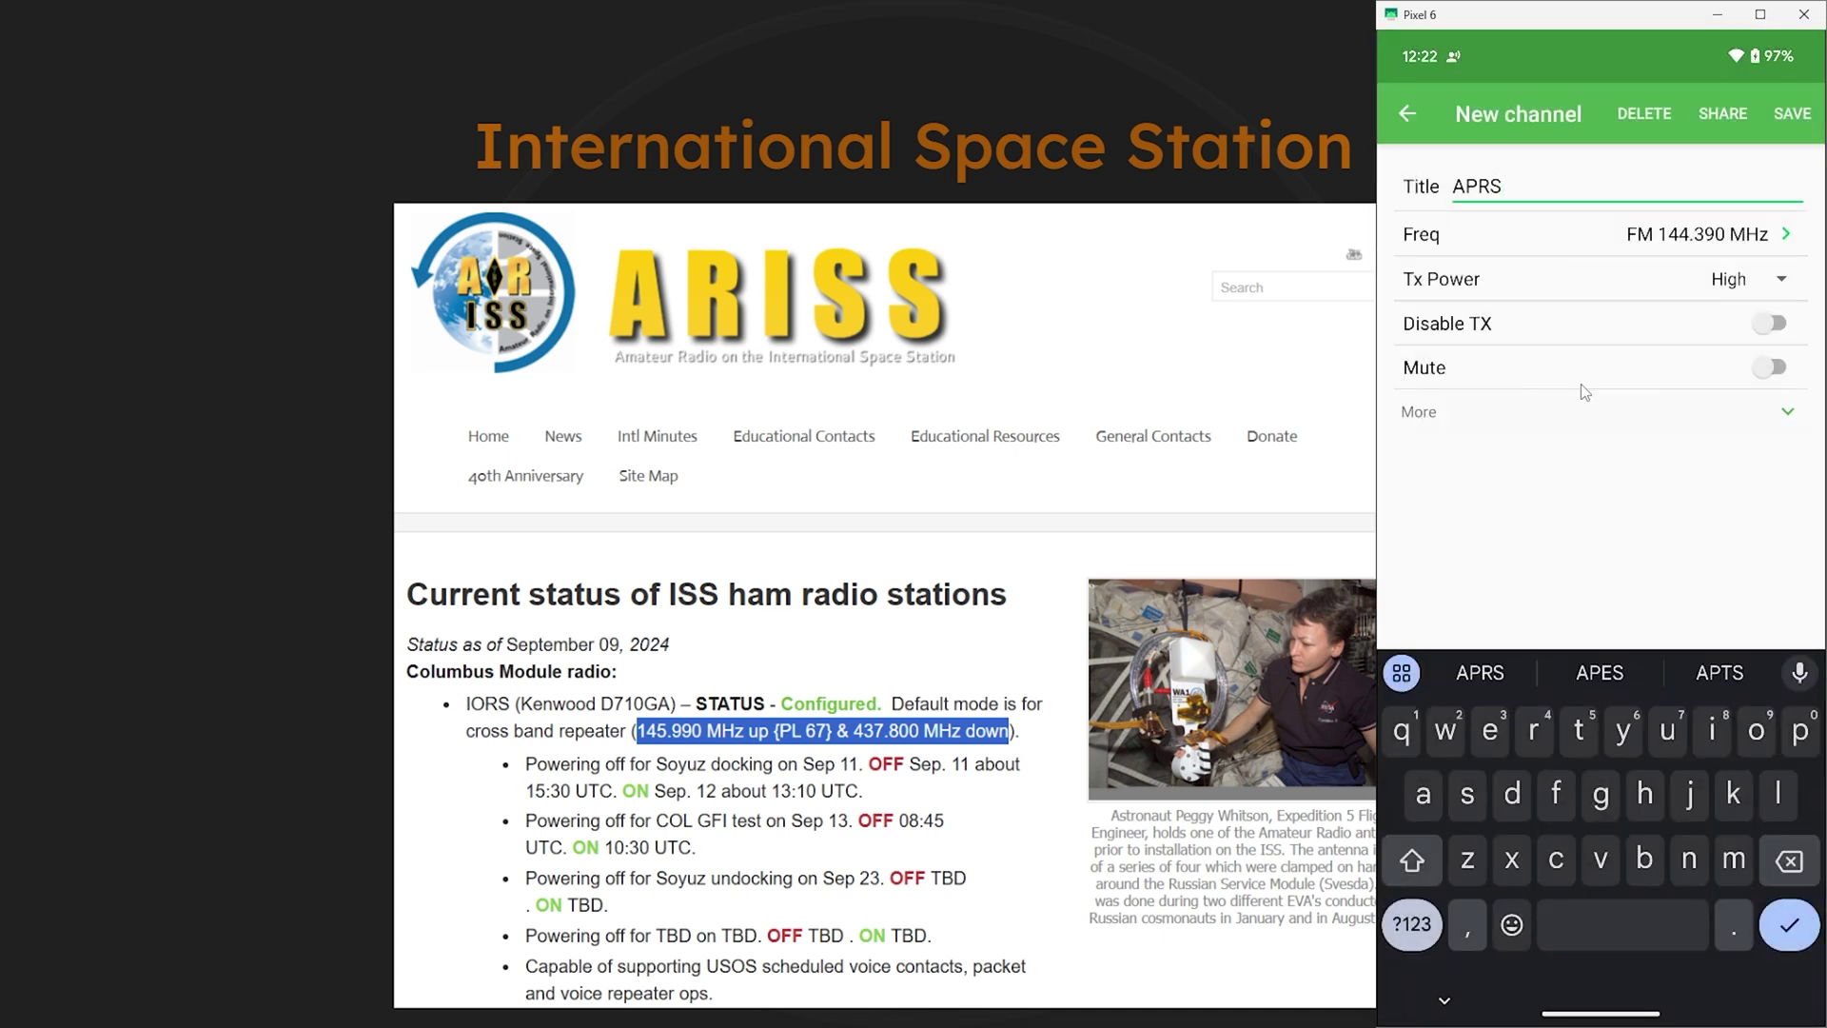
pyautogui.click(1779, 116)
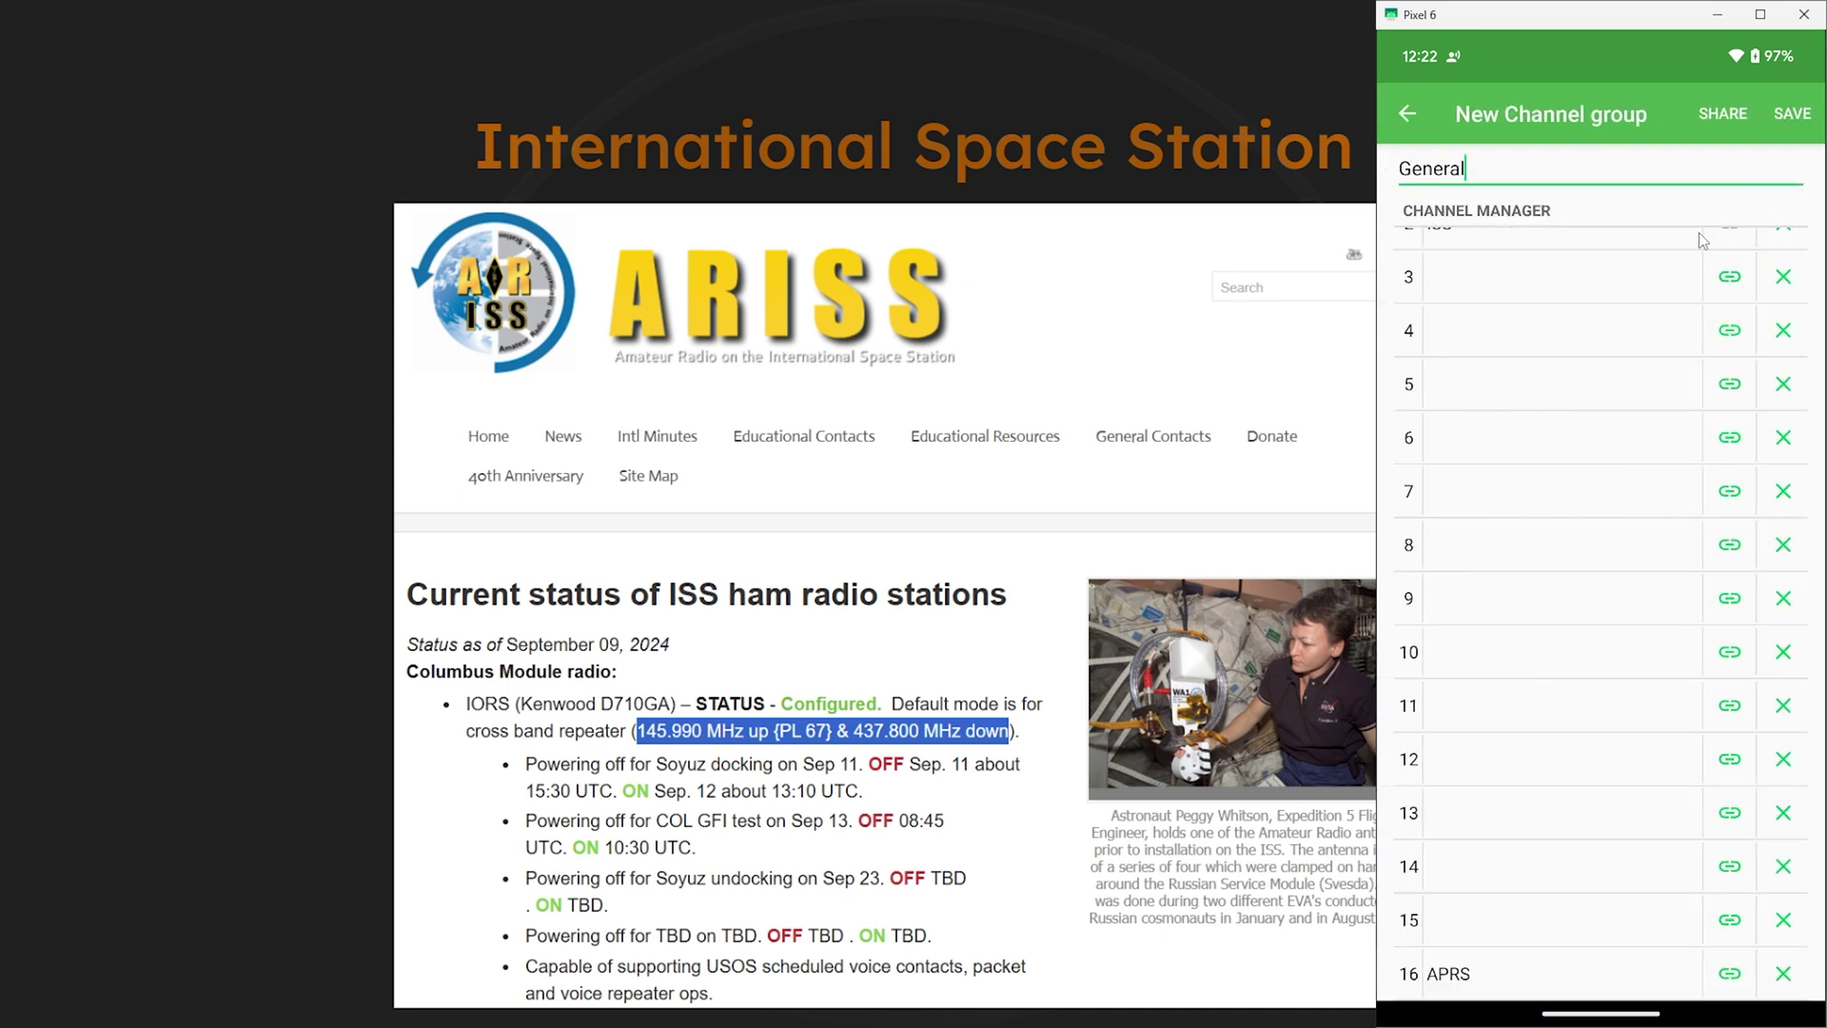
# Save the General group and sync it to the radio as channel group 1
pyautogui.scroll(2, 1618, 399)
pyautogui.scroll(-2, 1538, 666)
pyautogui.click(1801, 115)
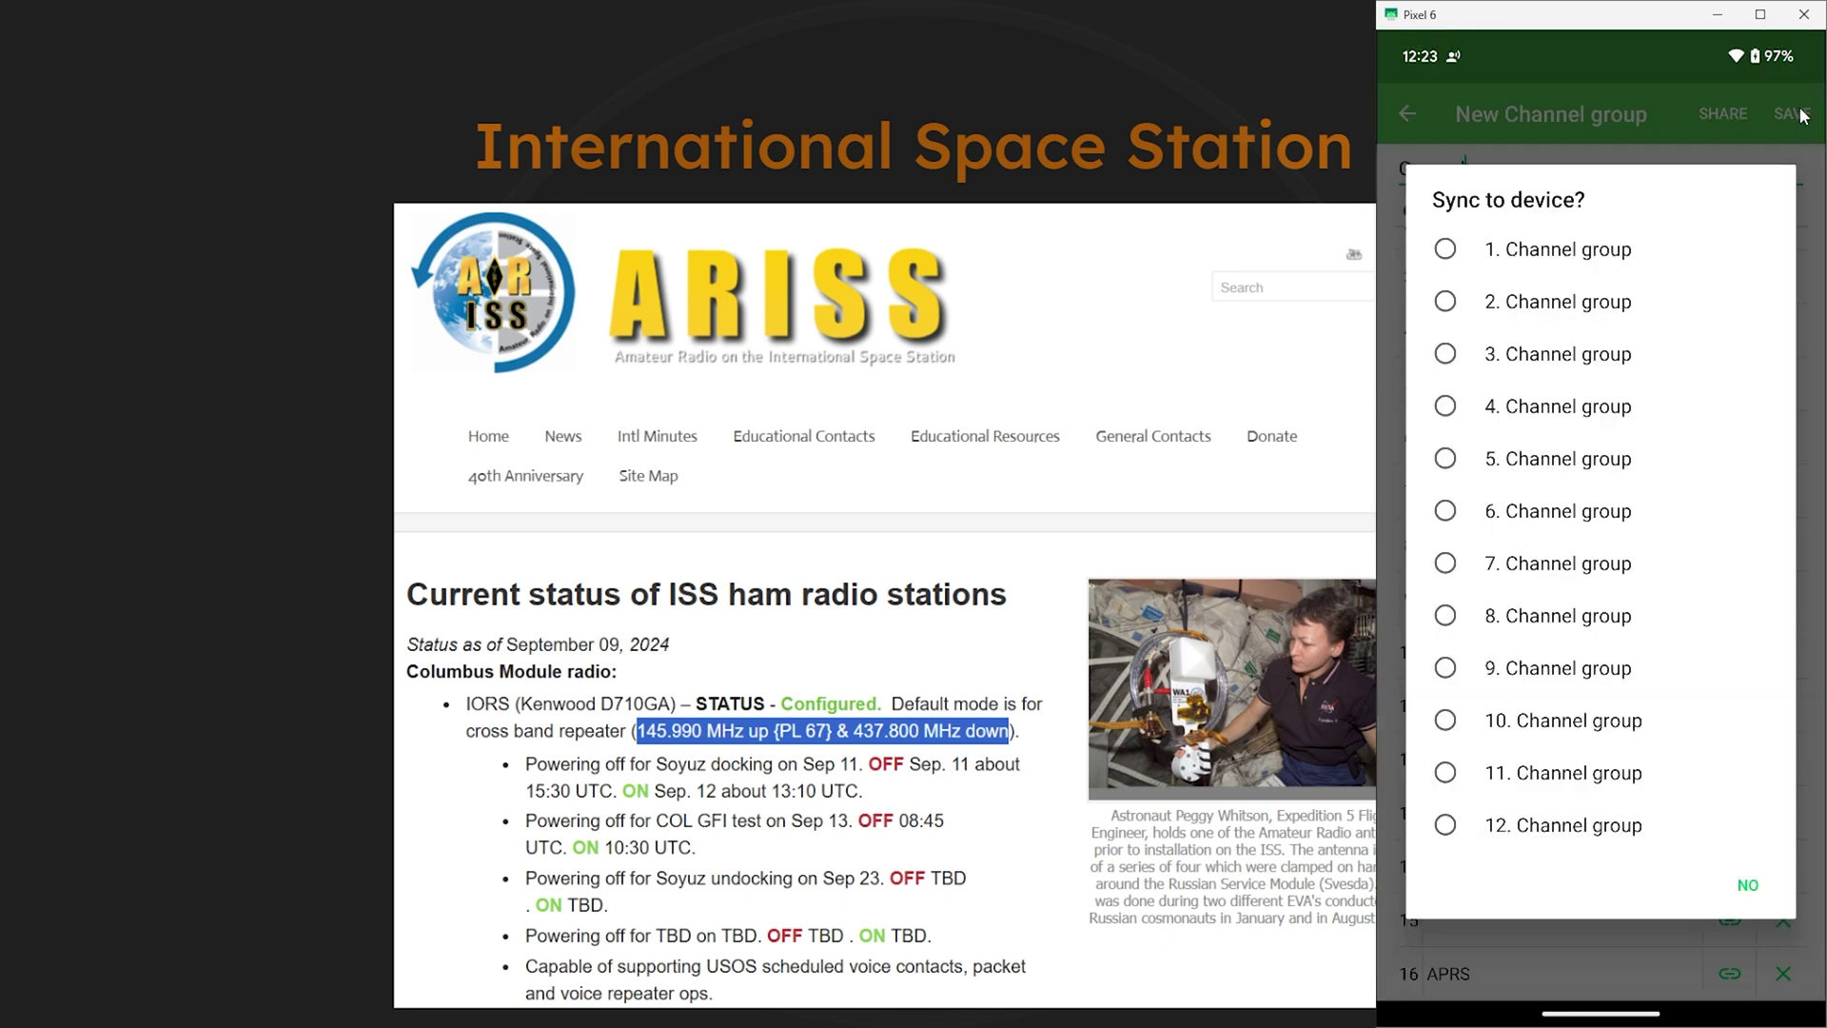
pyautogui.click(1445, 250)
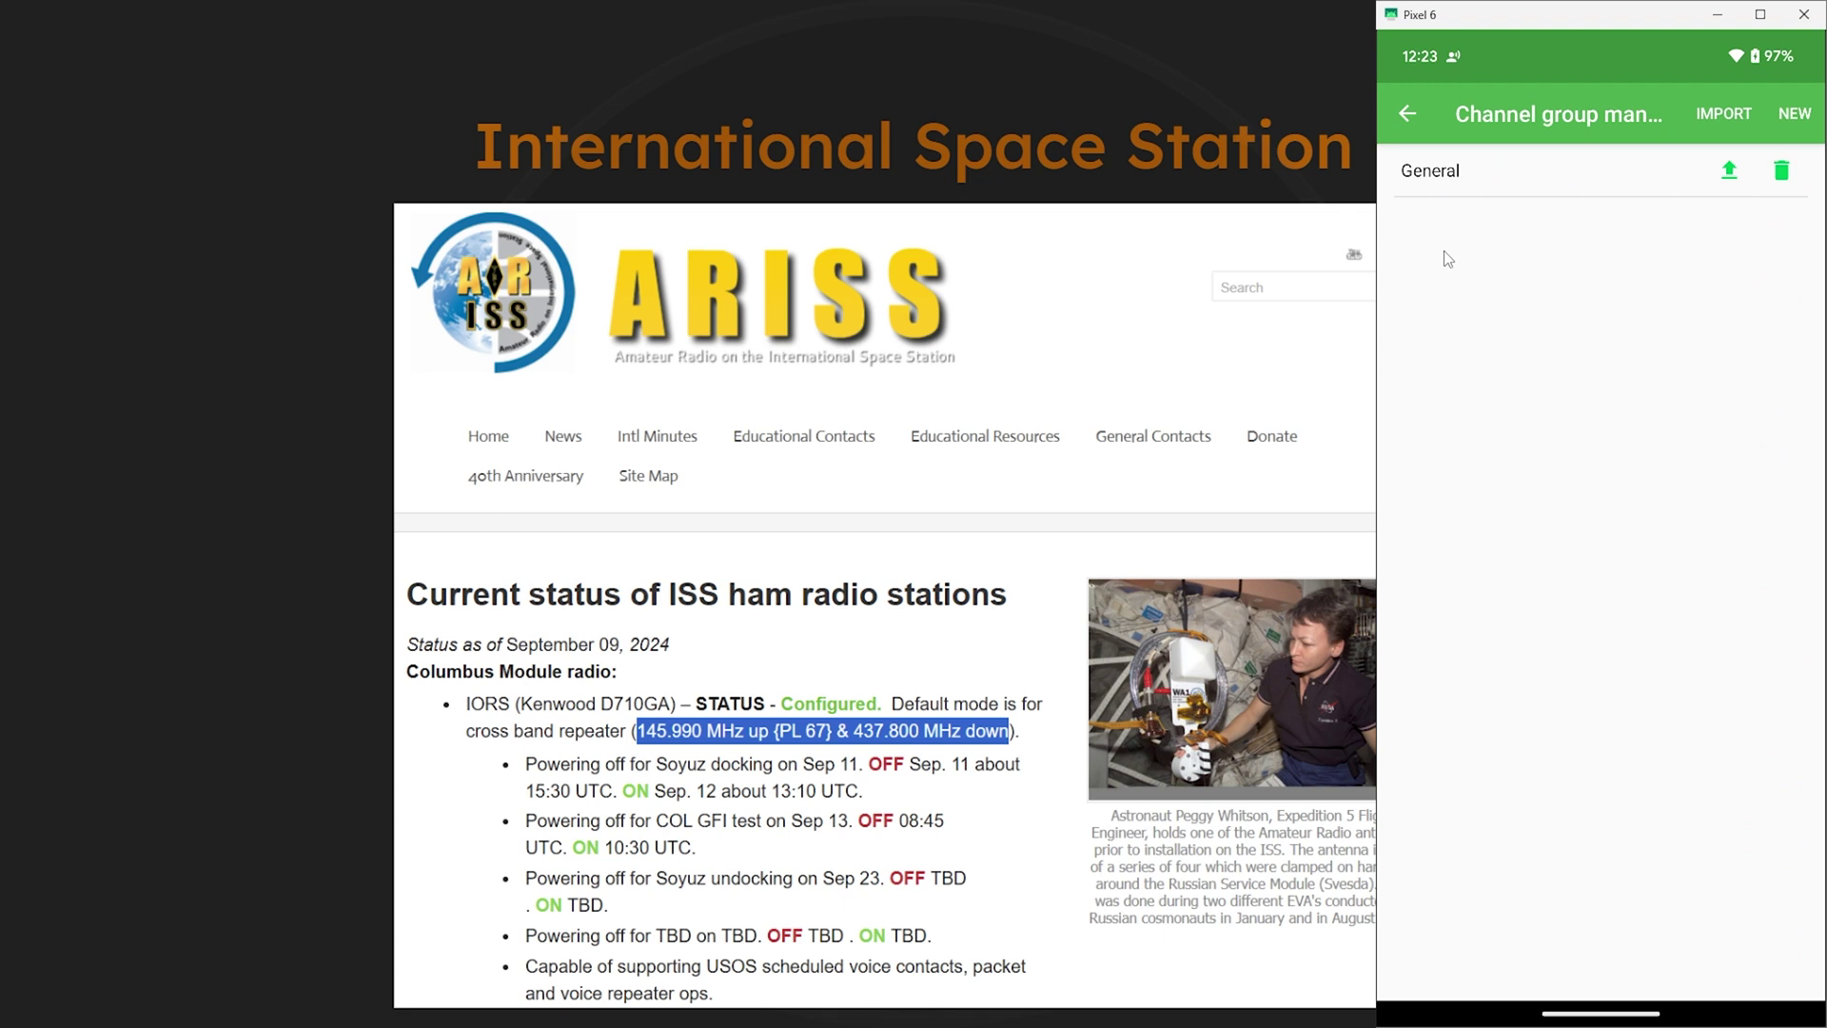
# Start a new channel group titled 'VHF Air'
pyautogui.click(1794, 115)
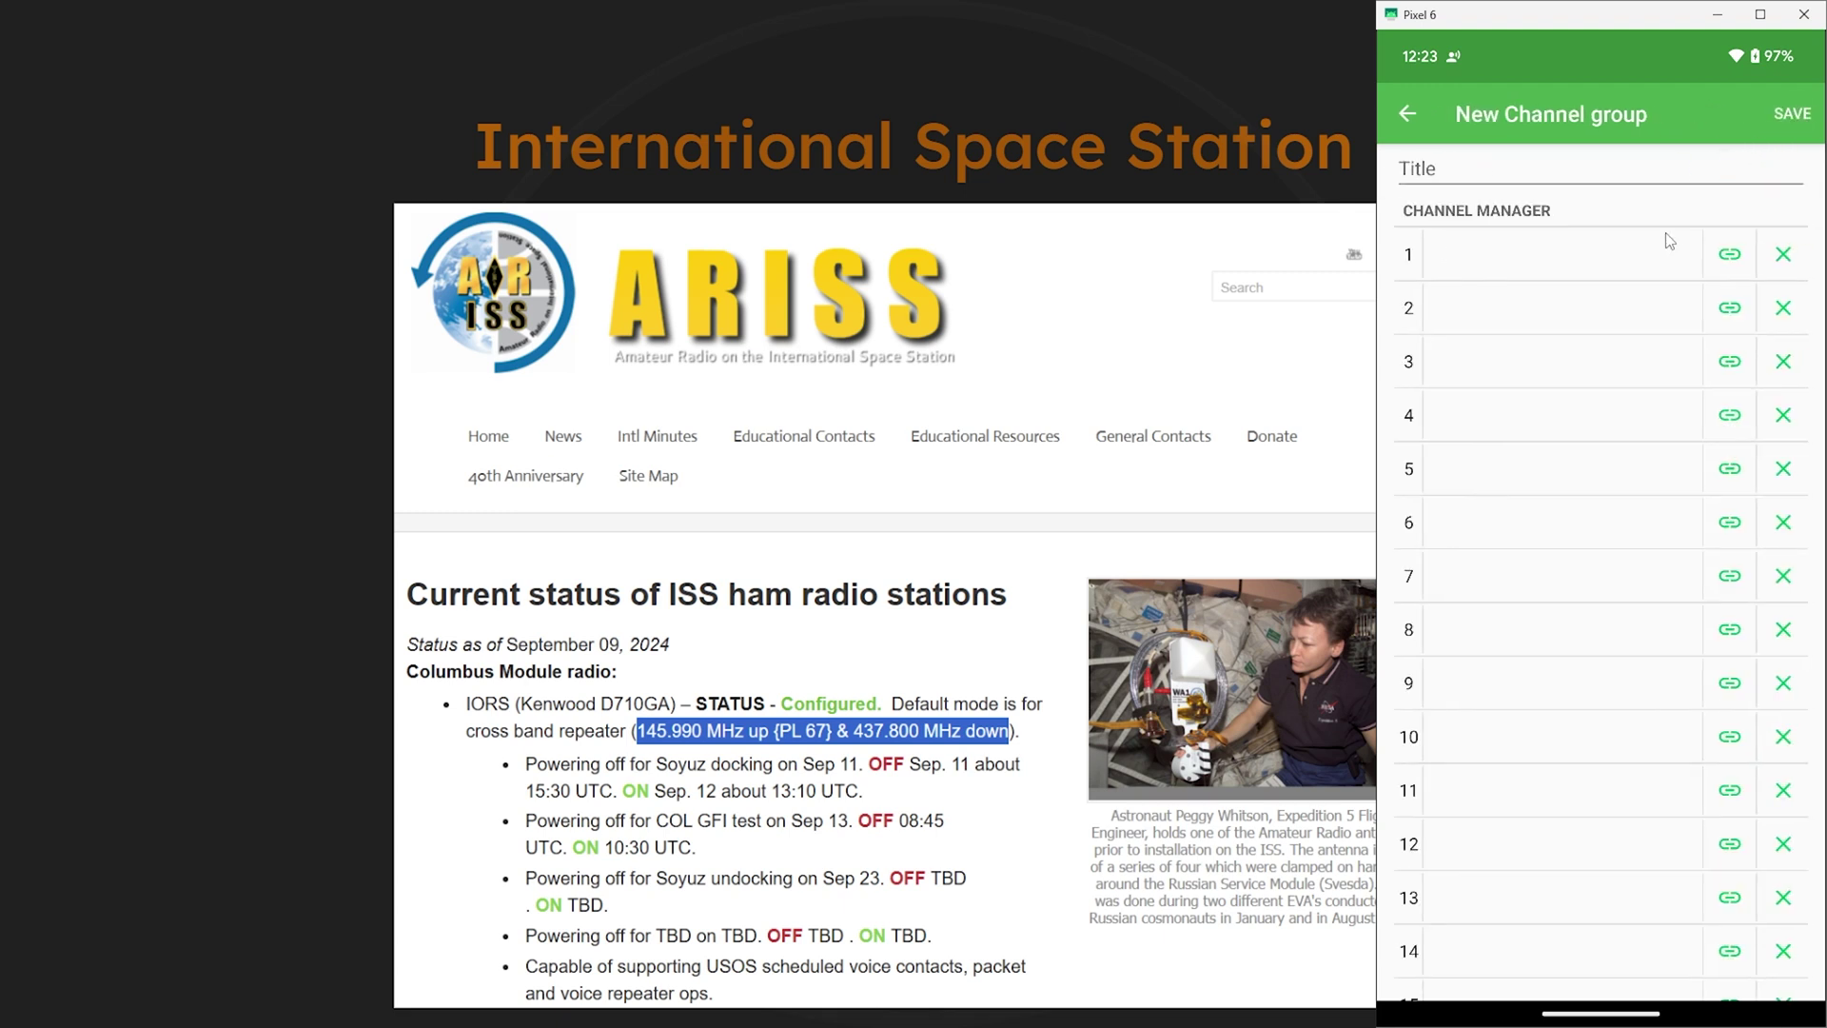
pyautogui.click(1580, 178)
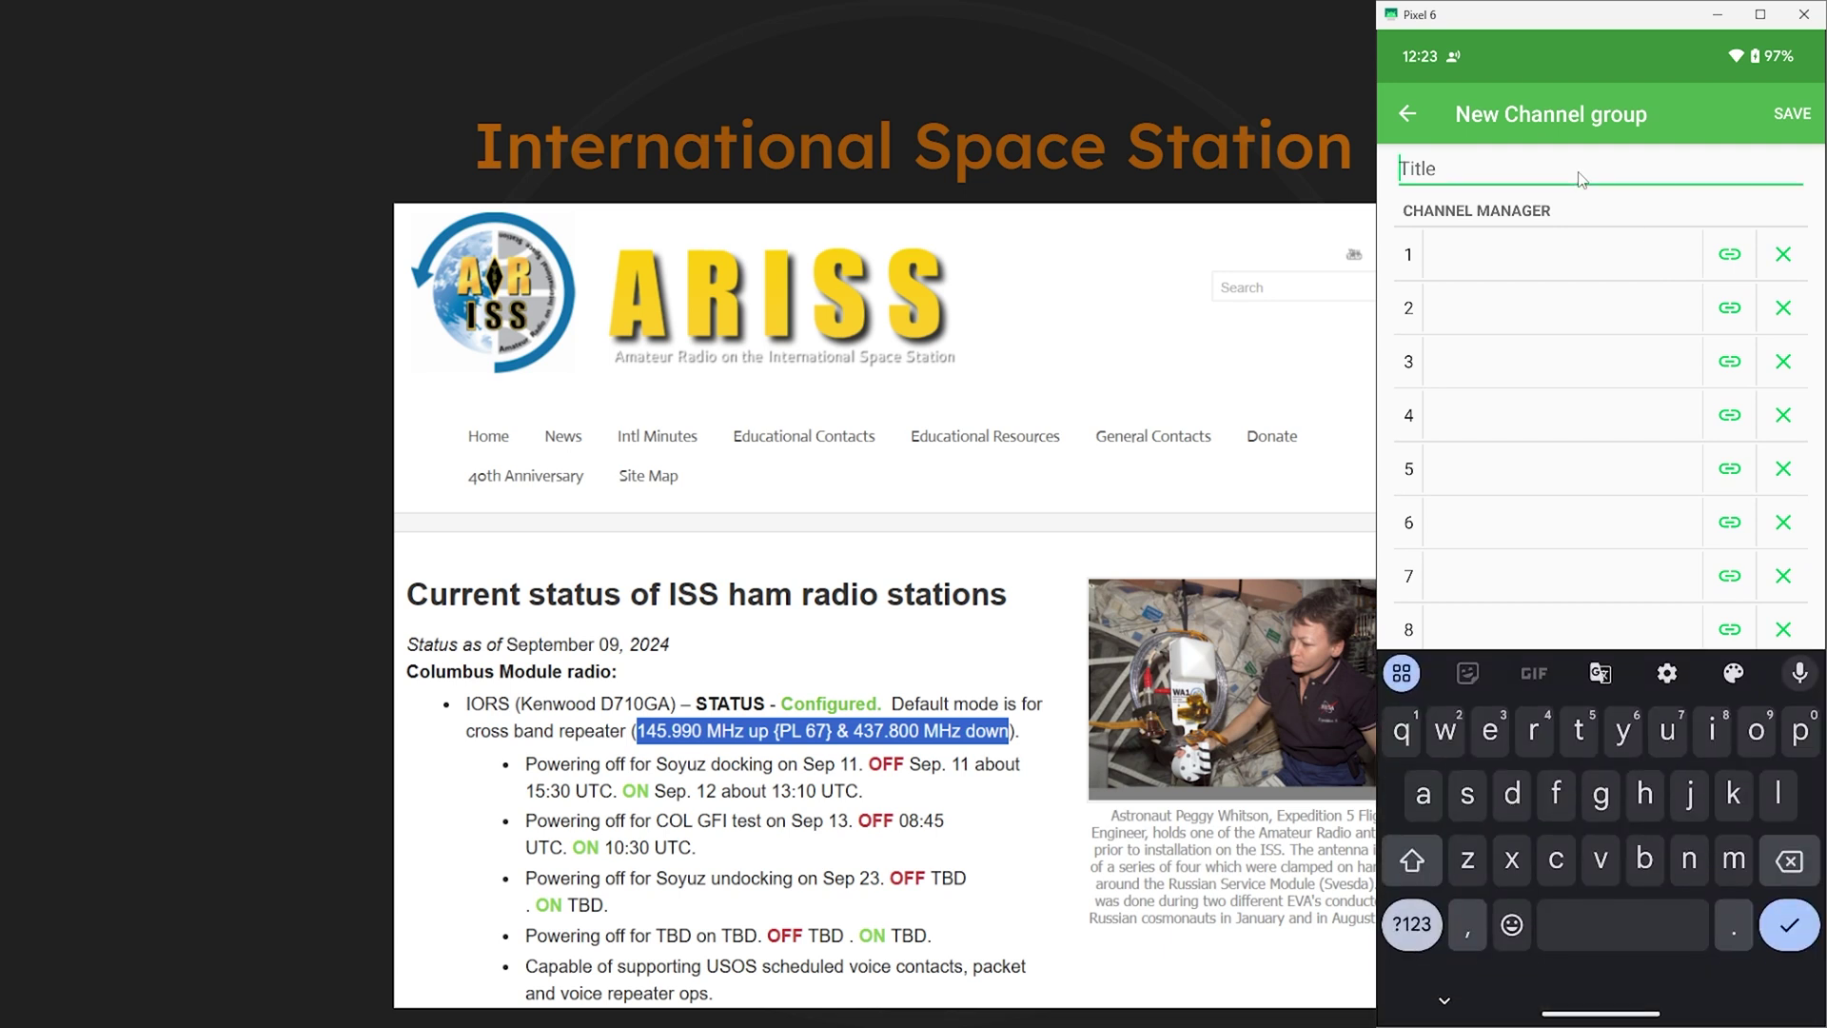
pyautogui.write('V')
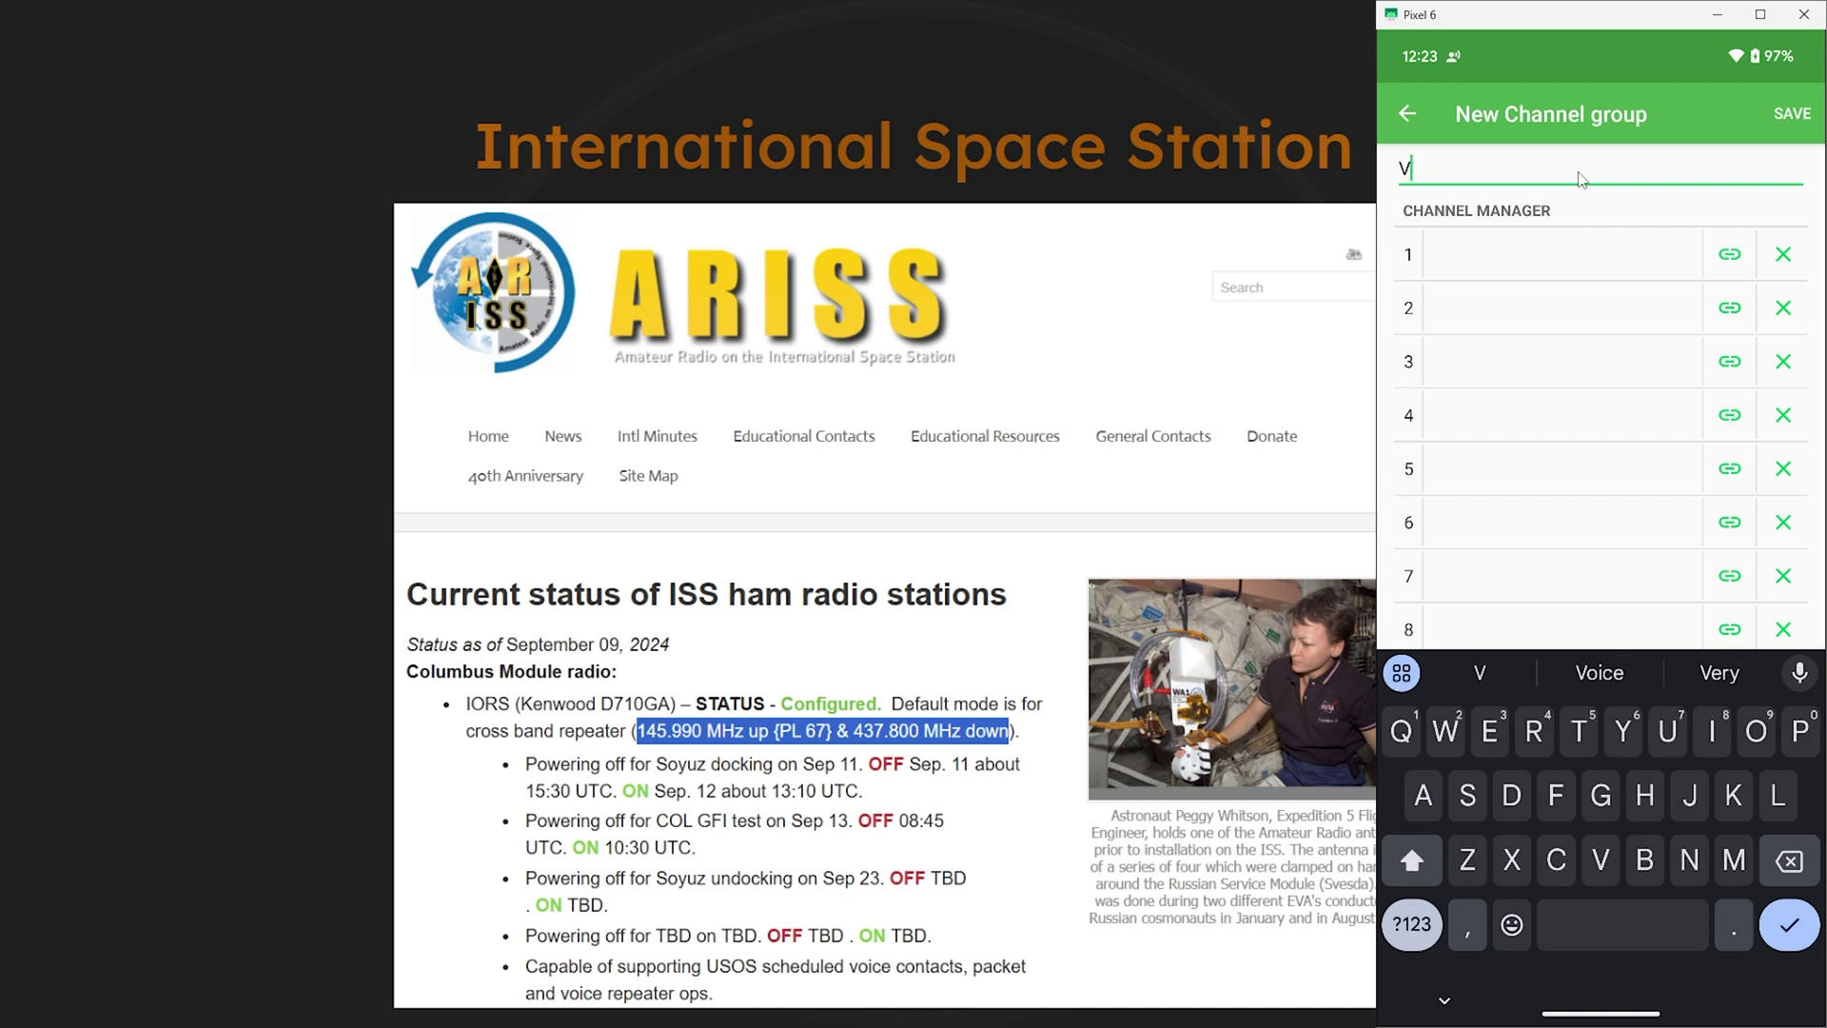
pyautogui.write('HF Air')
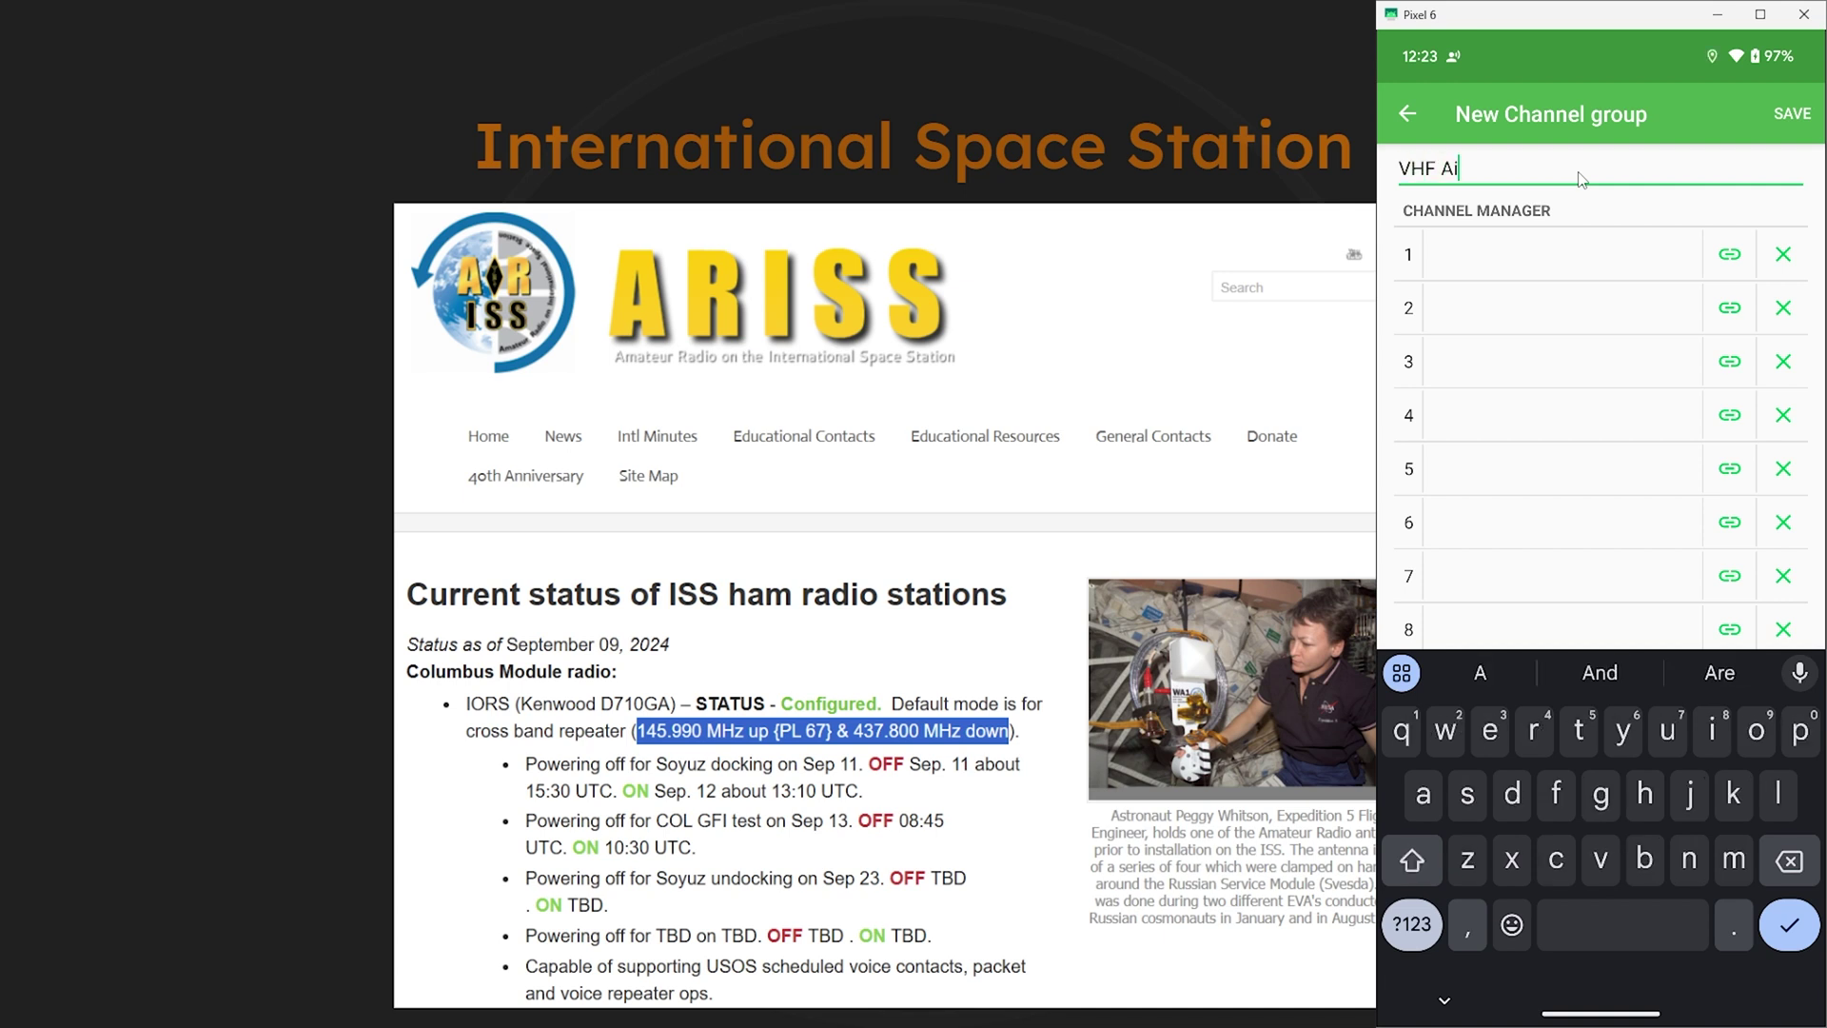
# Add channel 1 'KTYS' on AM 122.200 MHz, then save the VHF Air group
pyautogui.click(1527, 255)
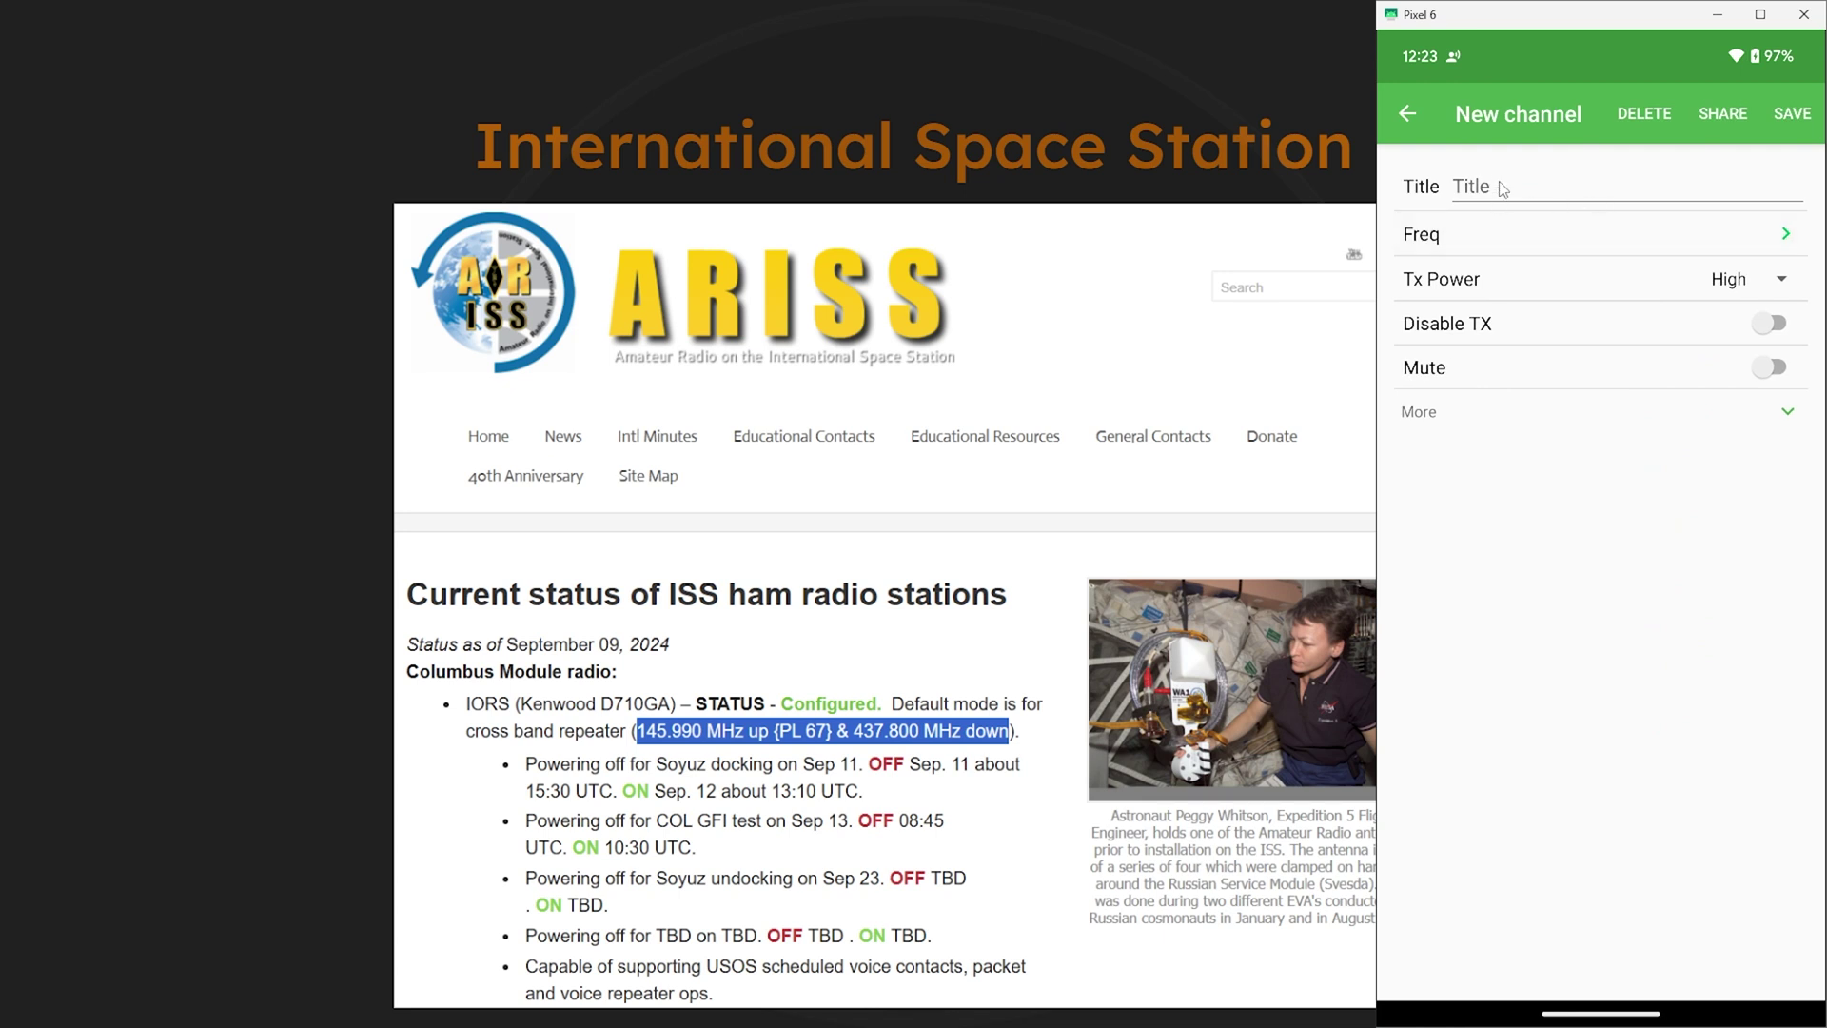
pyautogui.click(1503, 193)
pyautogui.write('KTYS')
pyautogui.click(1517, 236)
pyautogui.click(1502, 476)
pyautogui.click(1584, 487)
pyautogui.click(1585, 487)
pyautogui.click(1584, 485)
pyautogui.click(1532, 439)
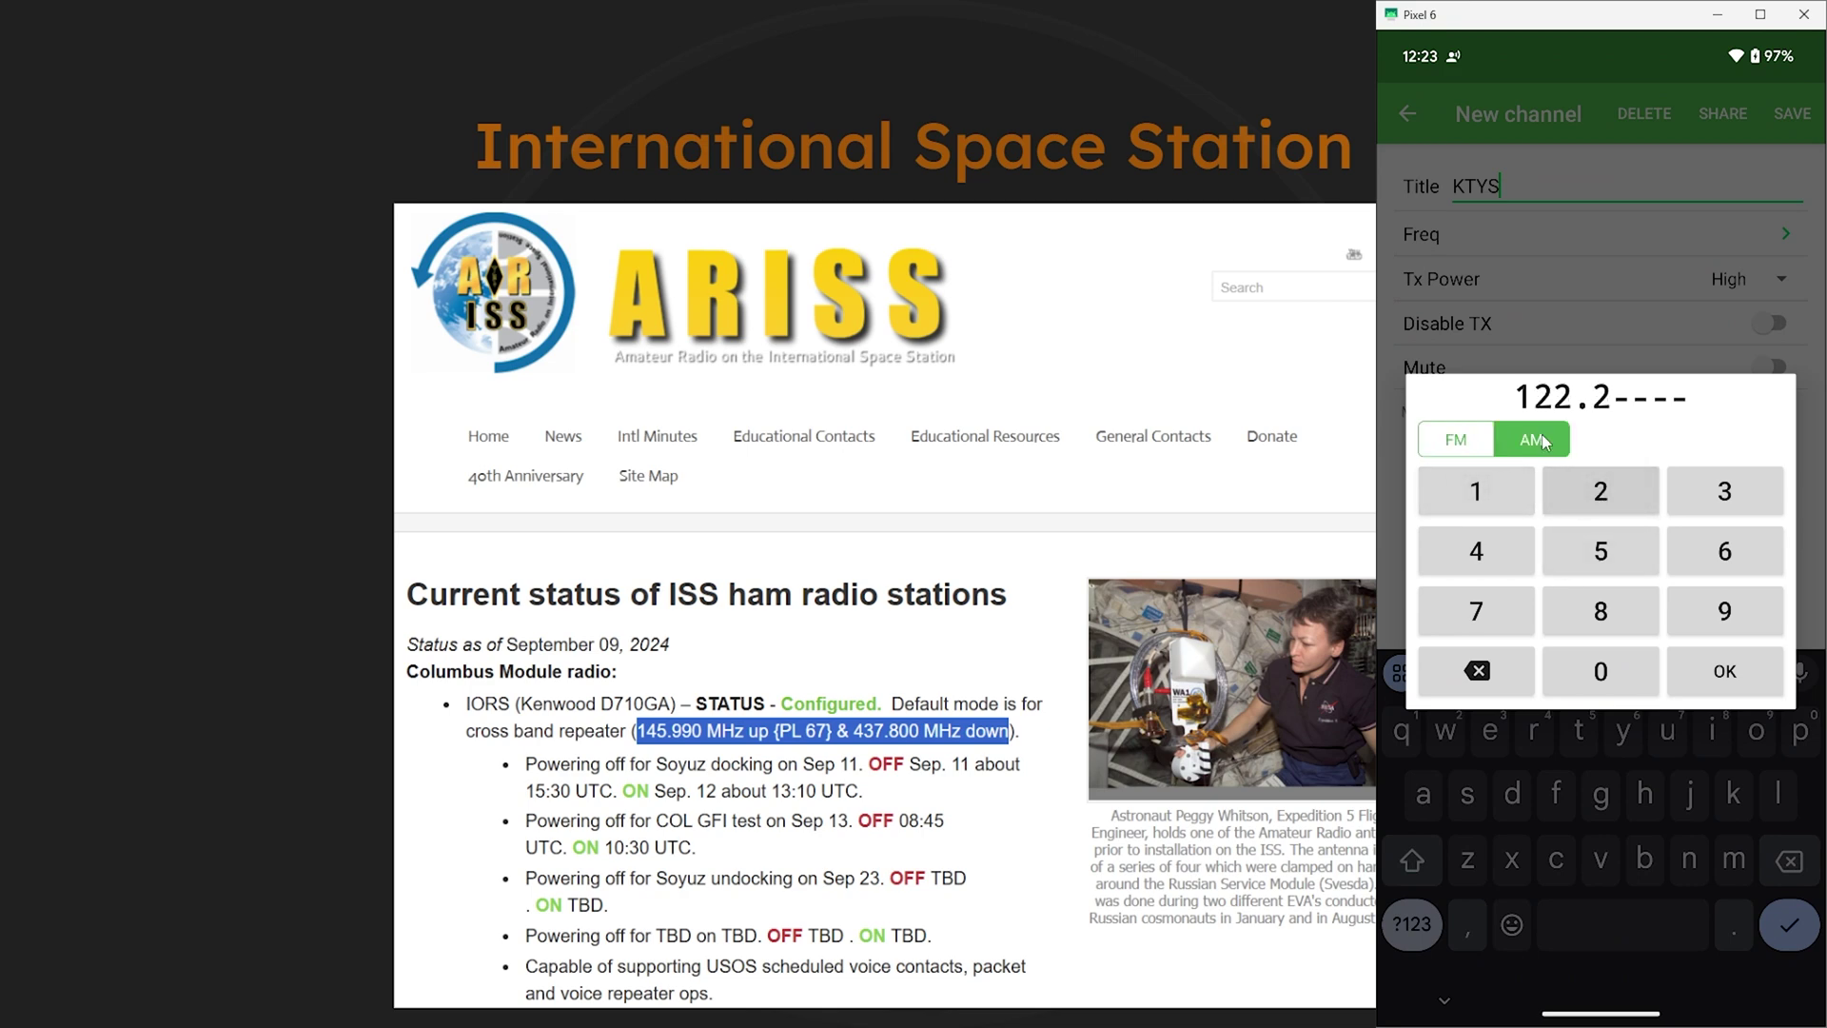
pyautogui.click(1722, 672)
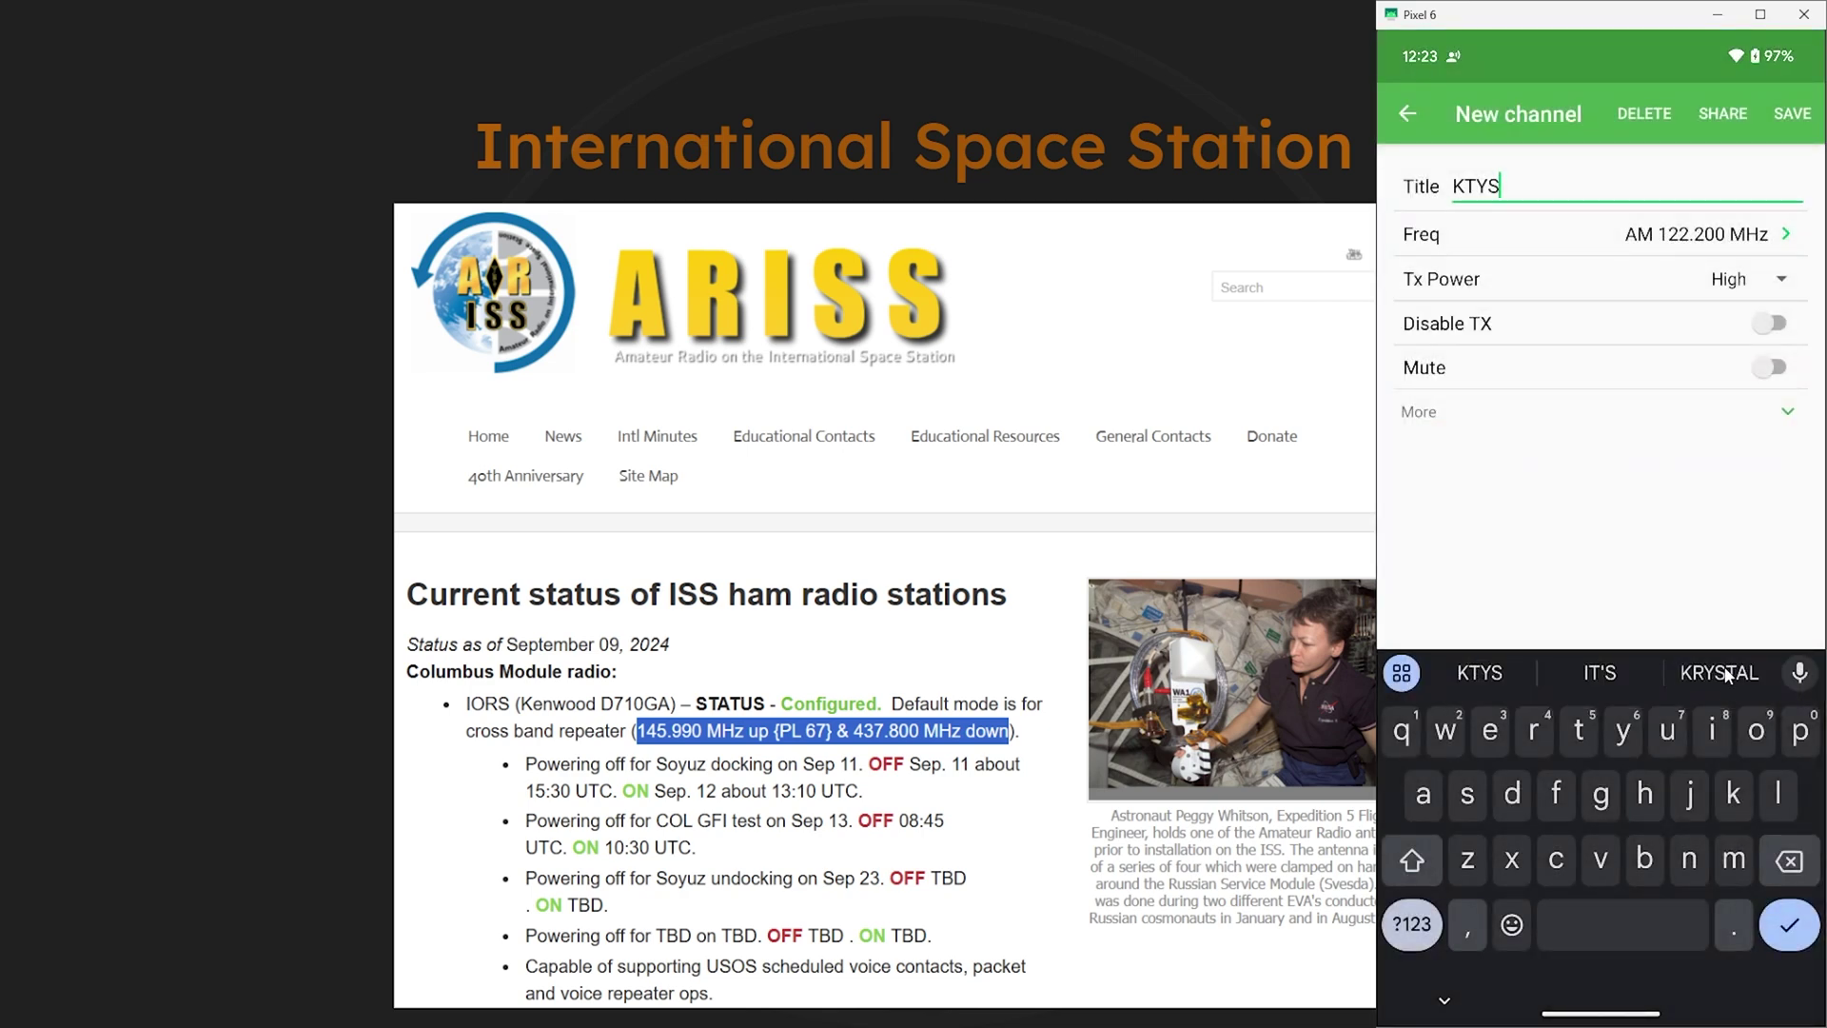
pyautogui.click(1800, 114)
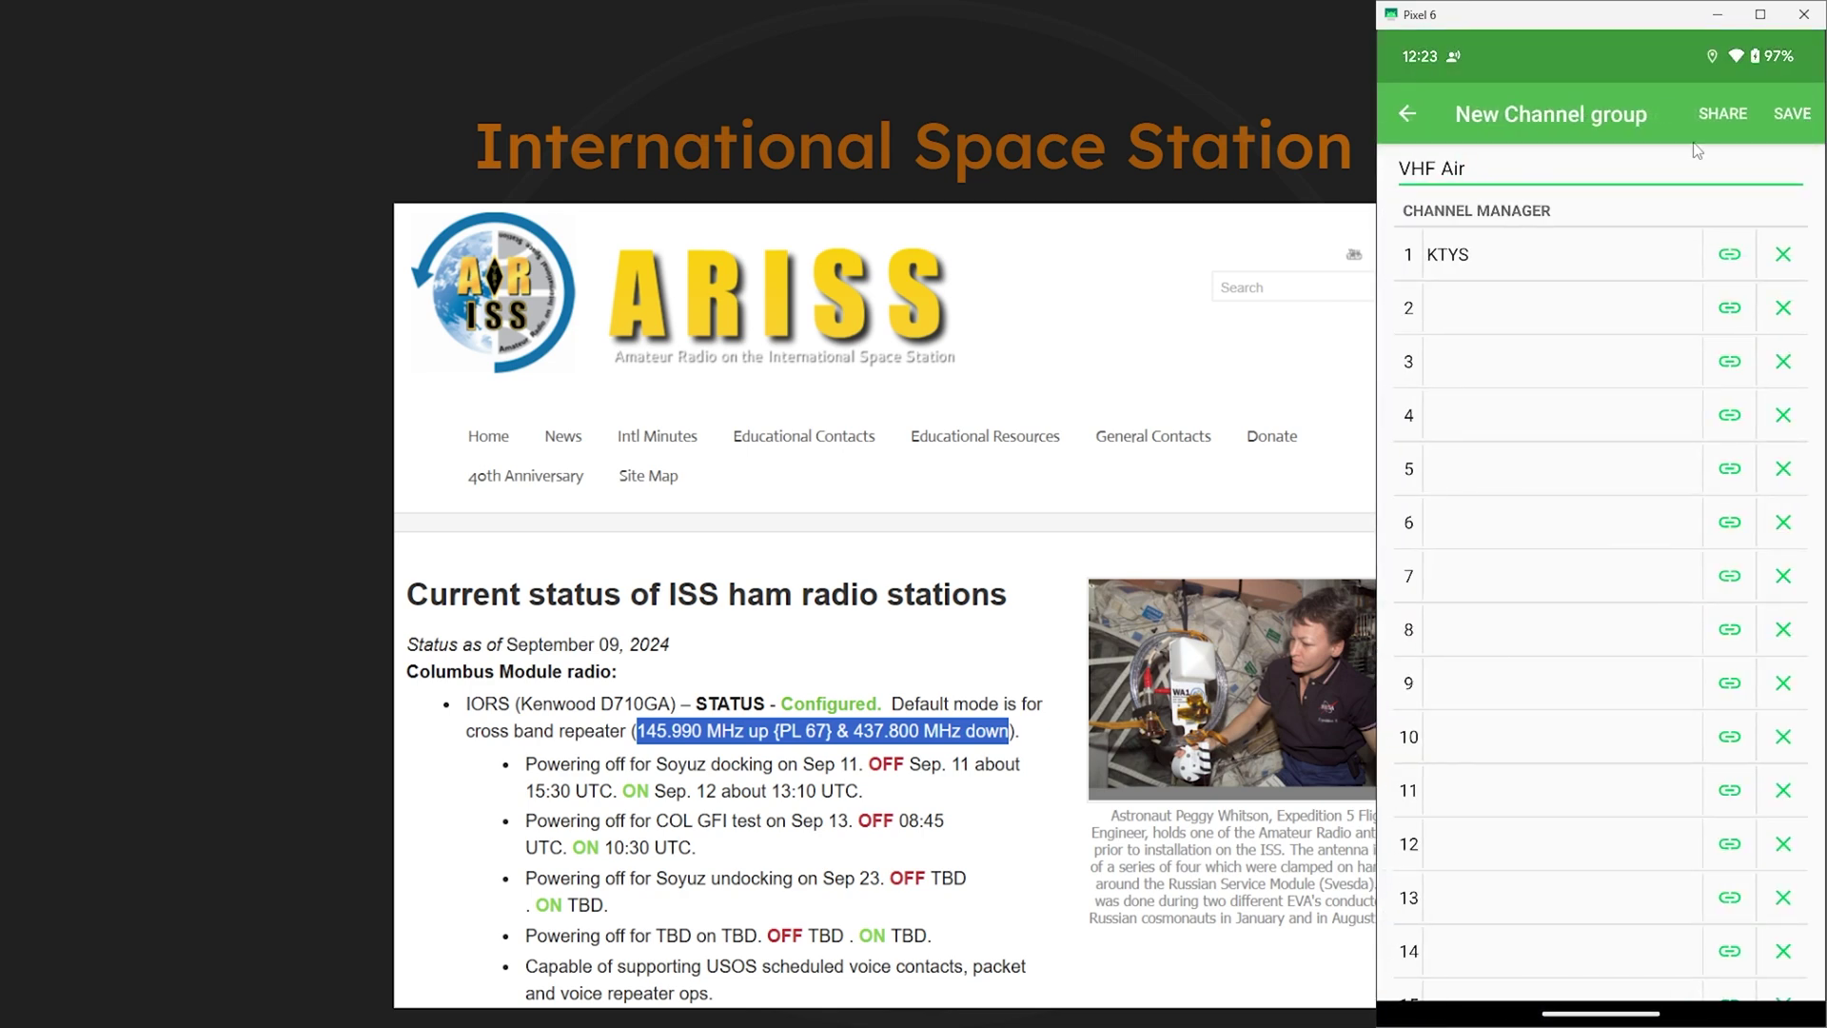
pyautogui.click(1399, 114)
pyautogui.click(1751, 569)
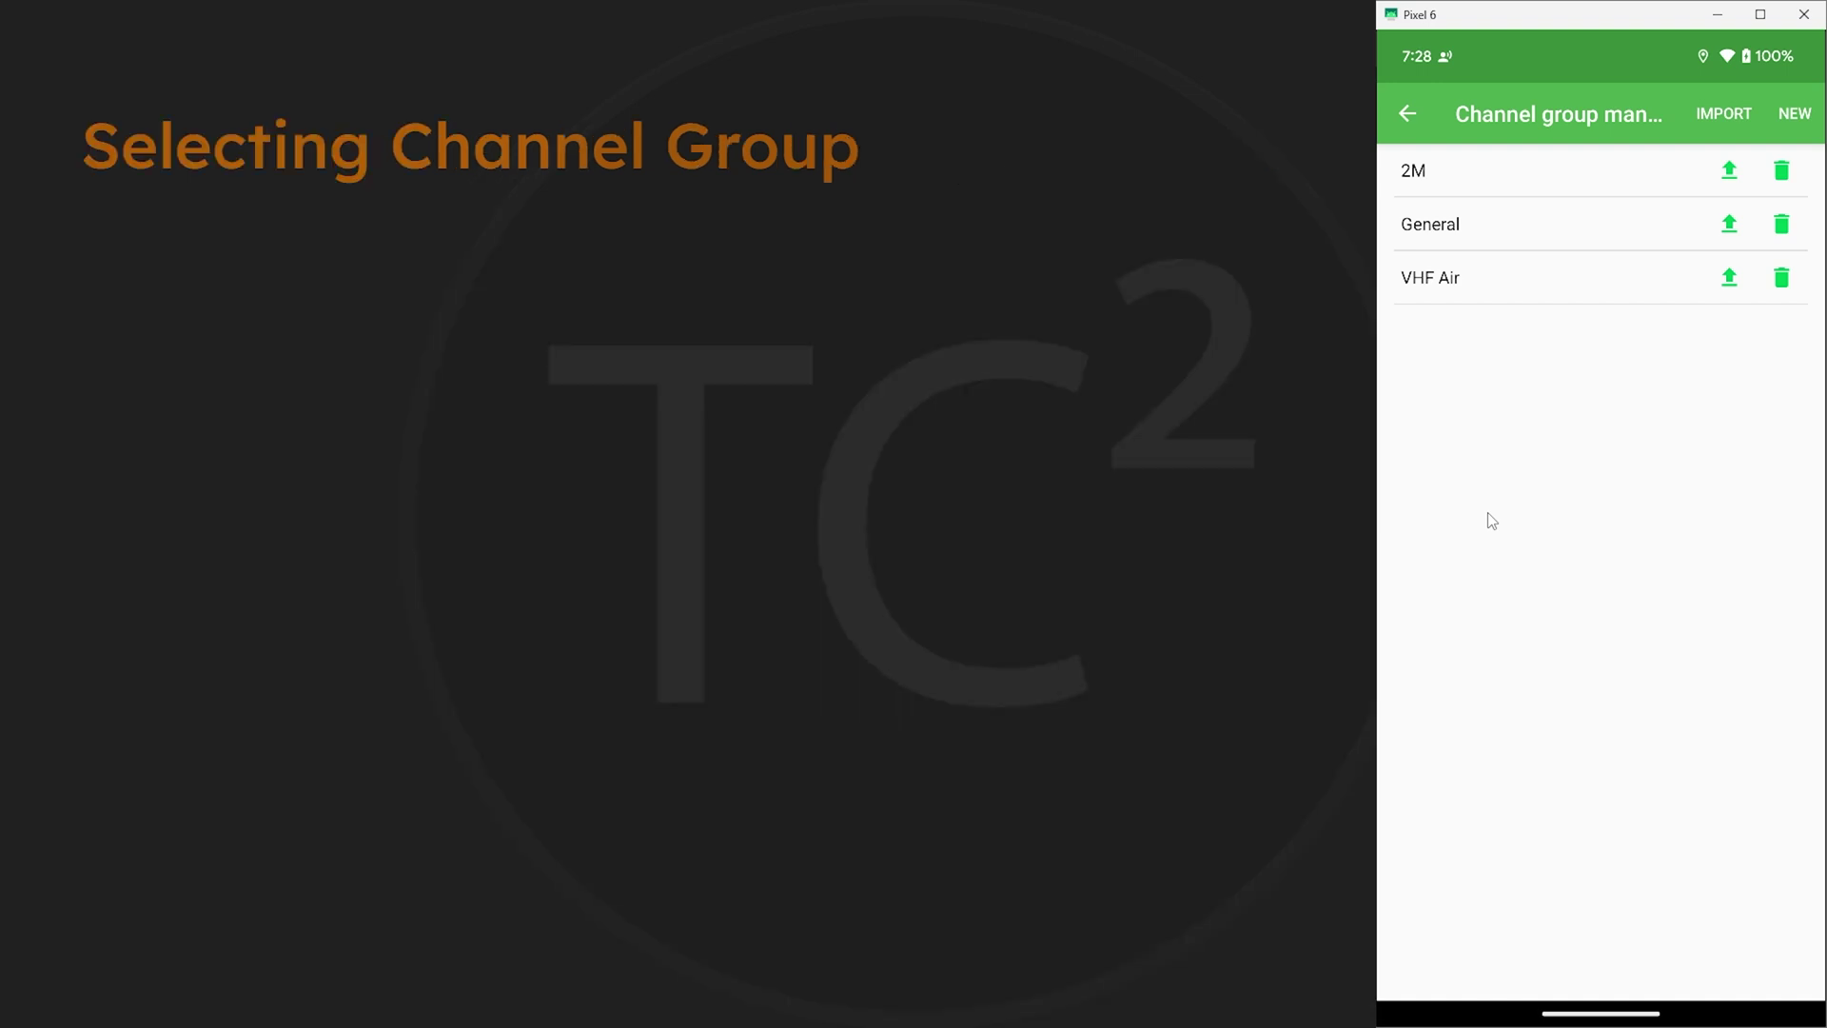
# From the radio control panel, load the General group, then switch to 2M
pyautogui.click(1397, 112)
pyautogui.click(1401, 115)
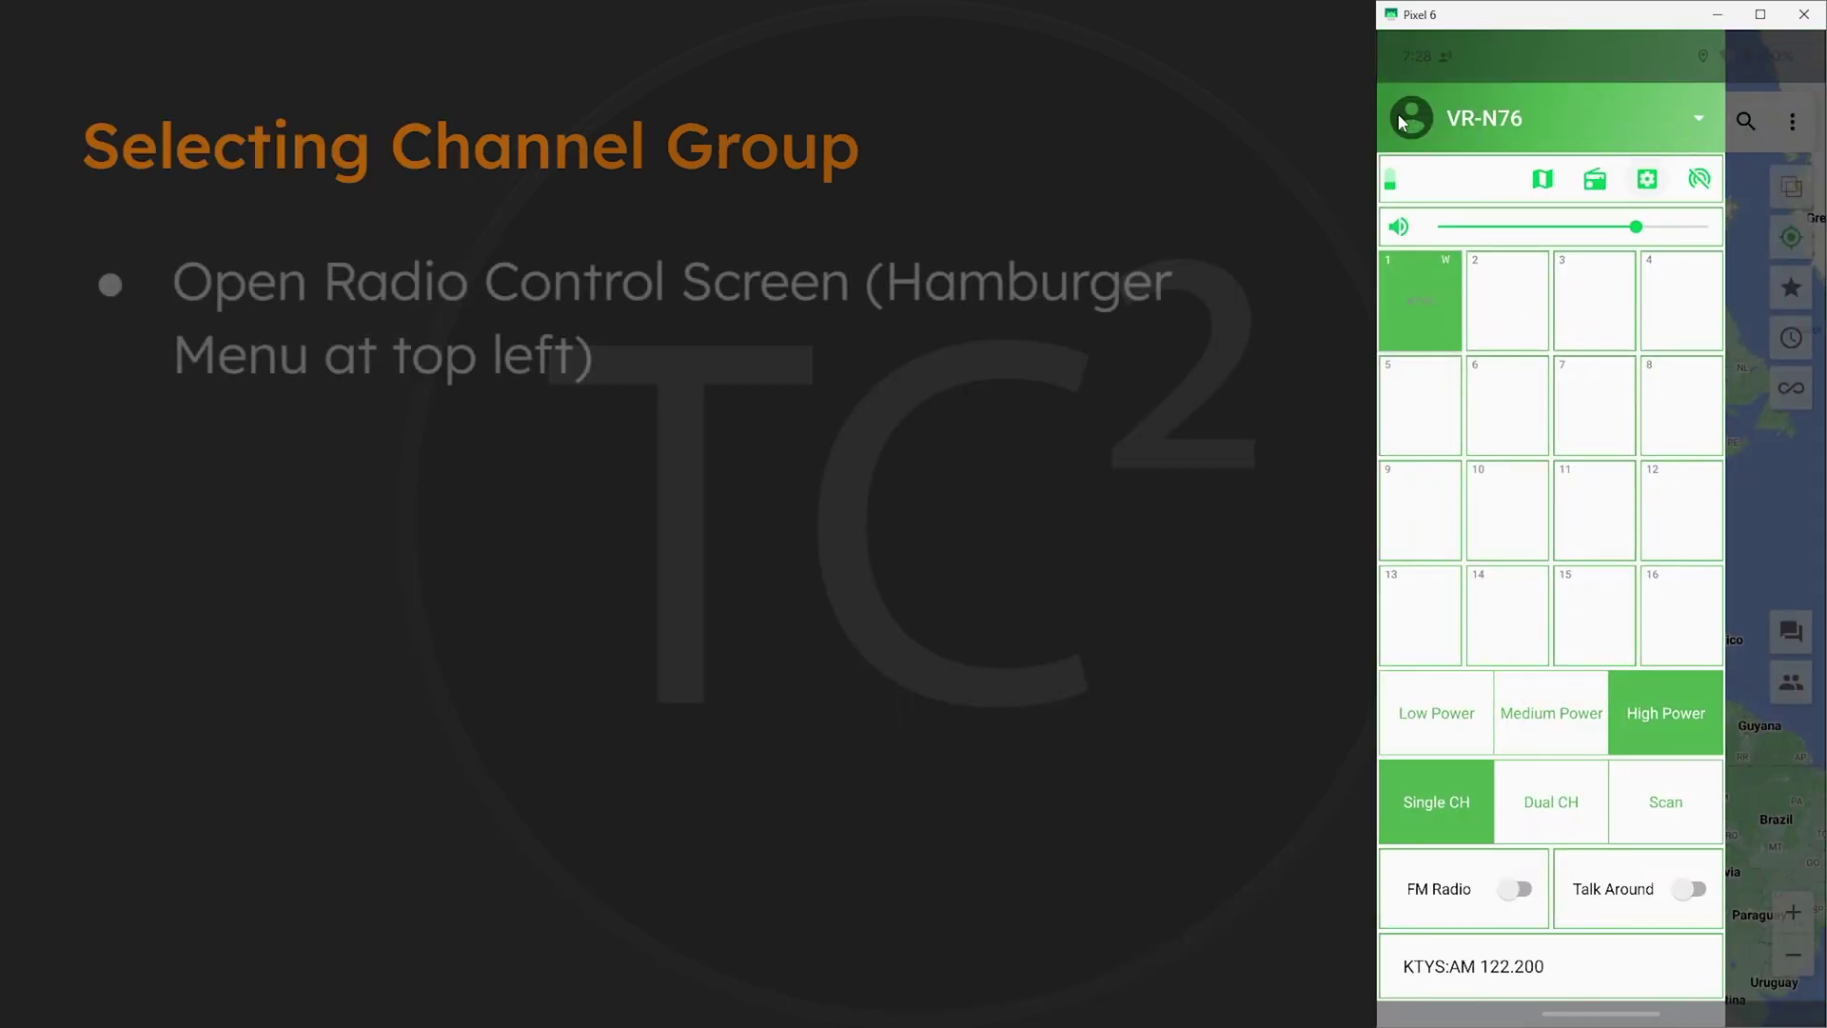
pyautogui.click(1542, 181)
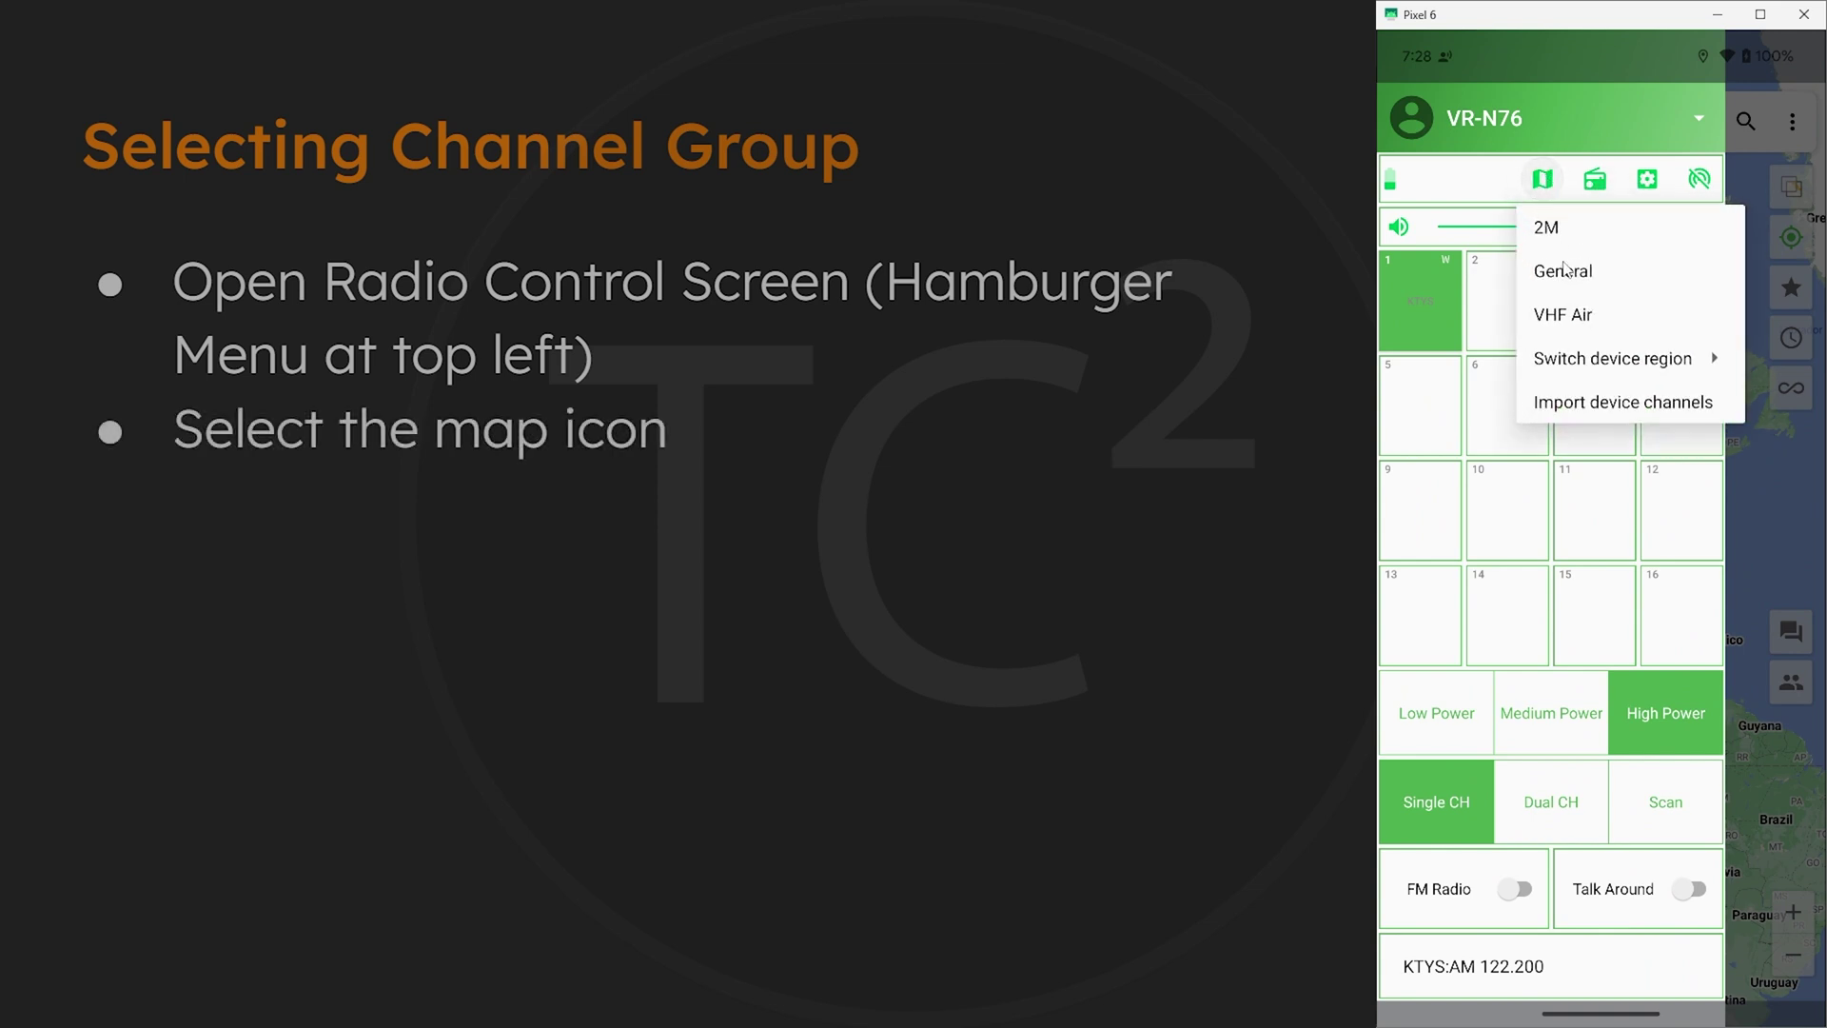
pyautogui.click(1568, 273)
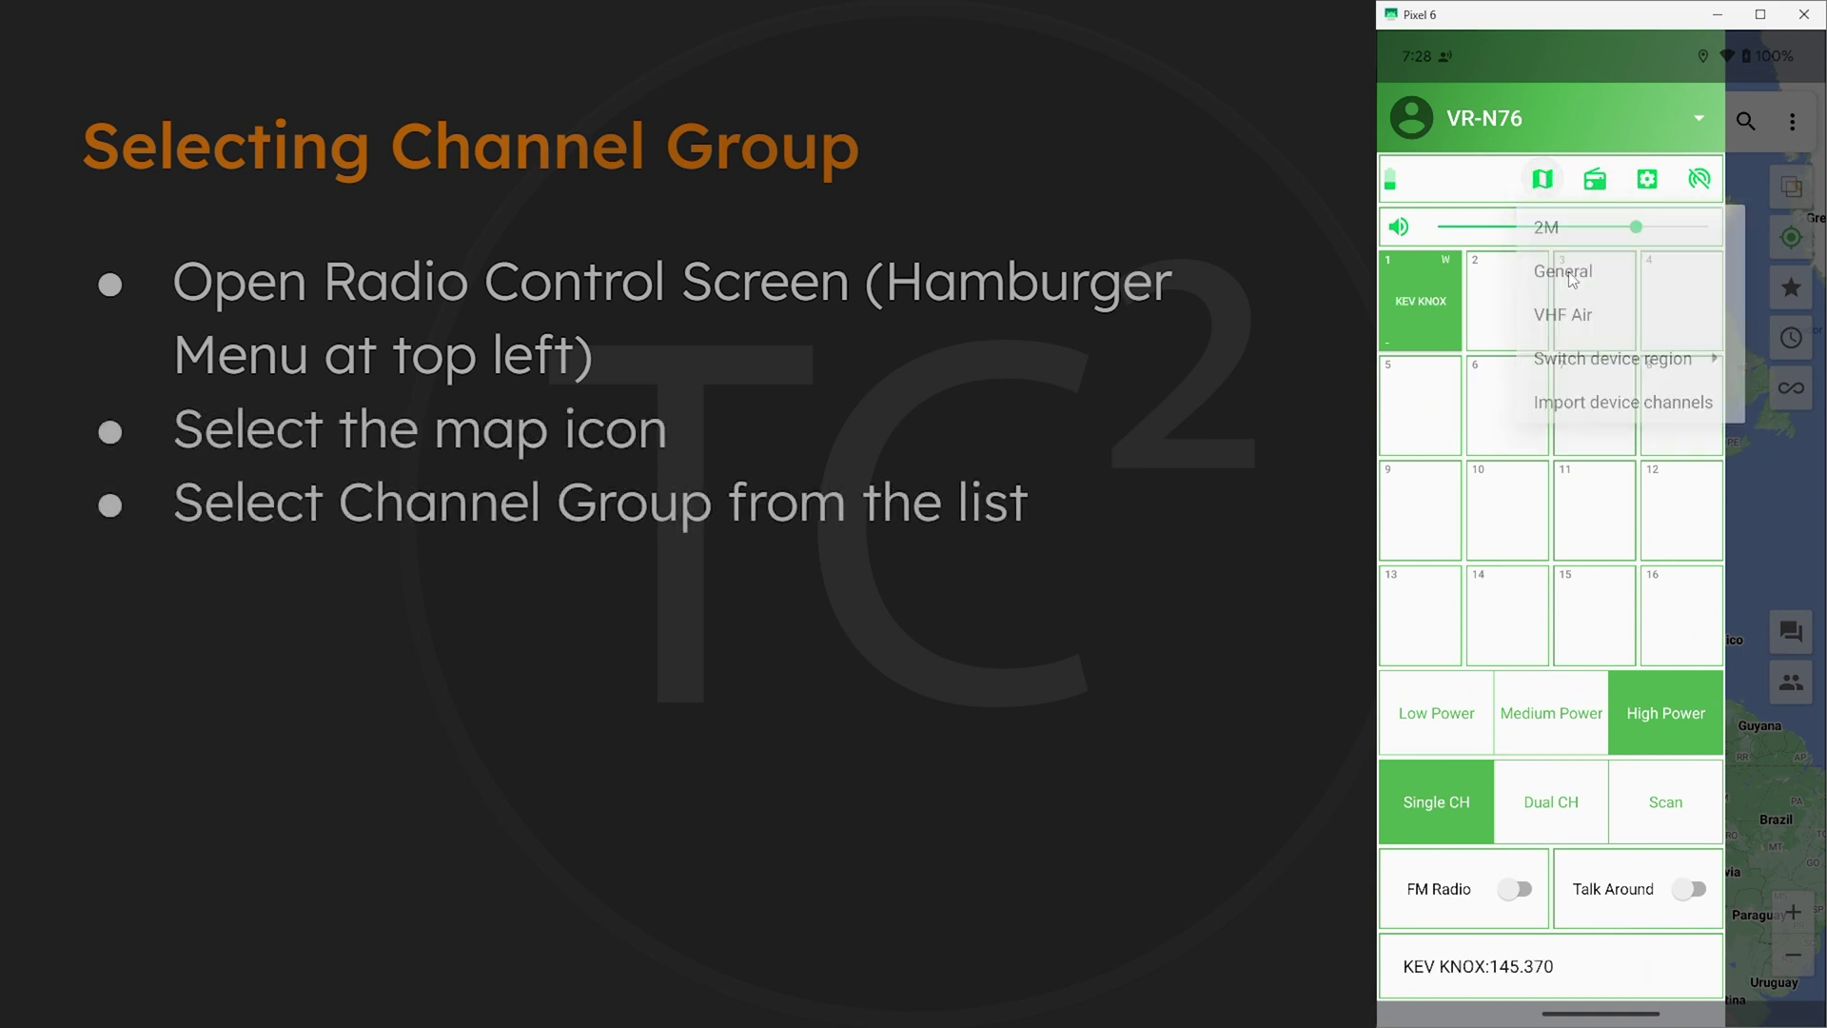
pyautogui.click(1543, 181)
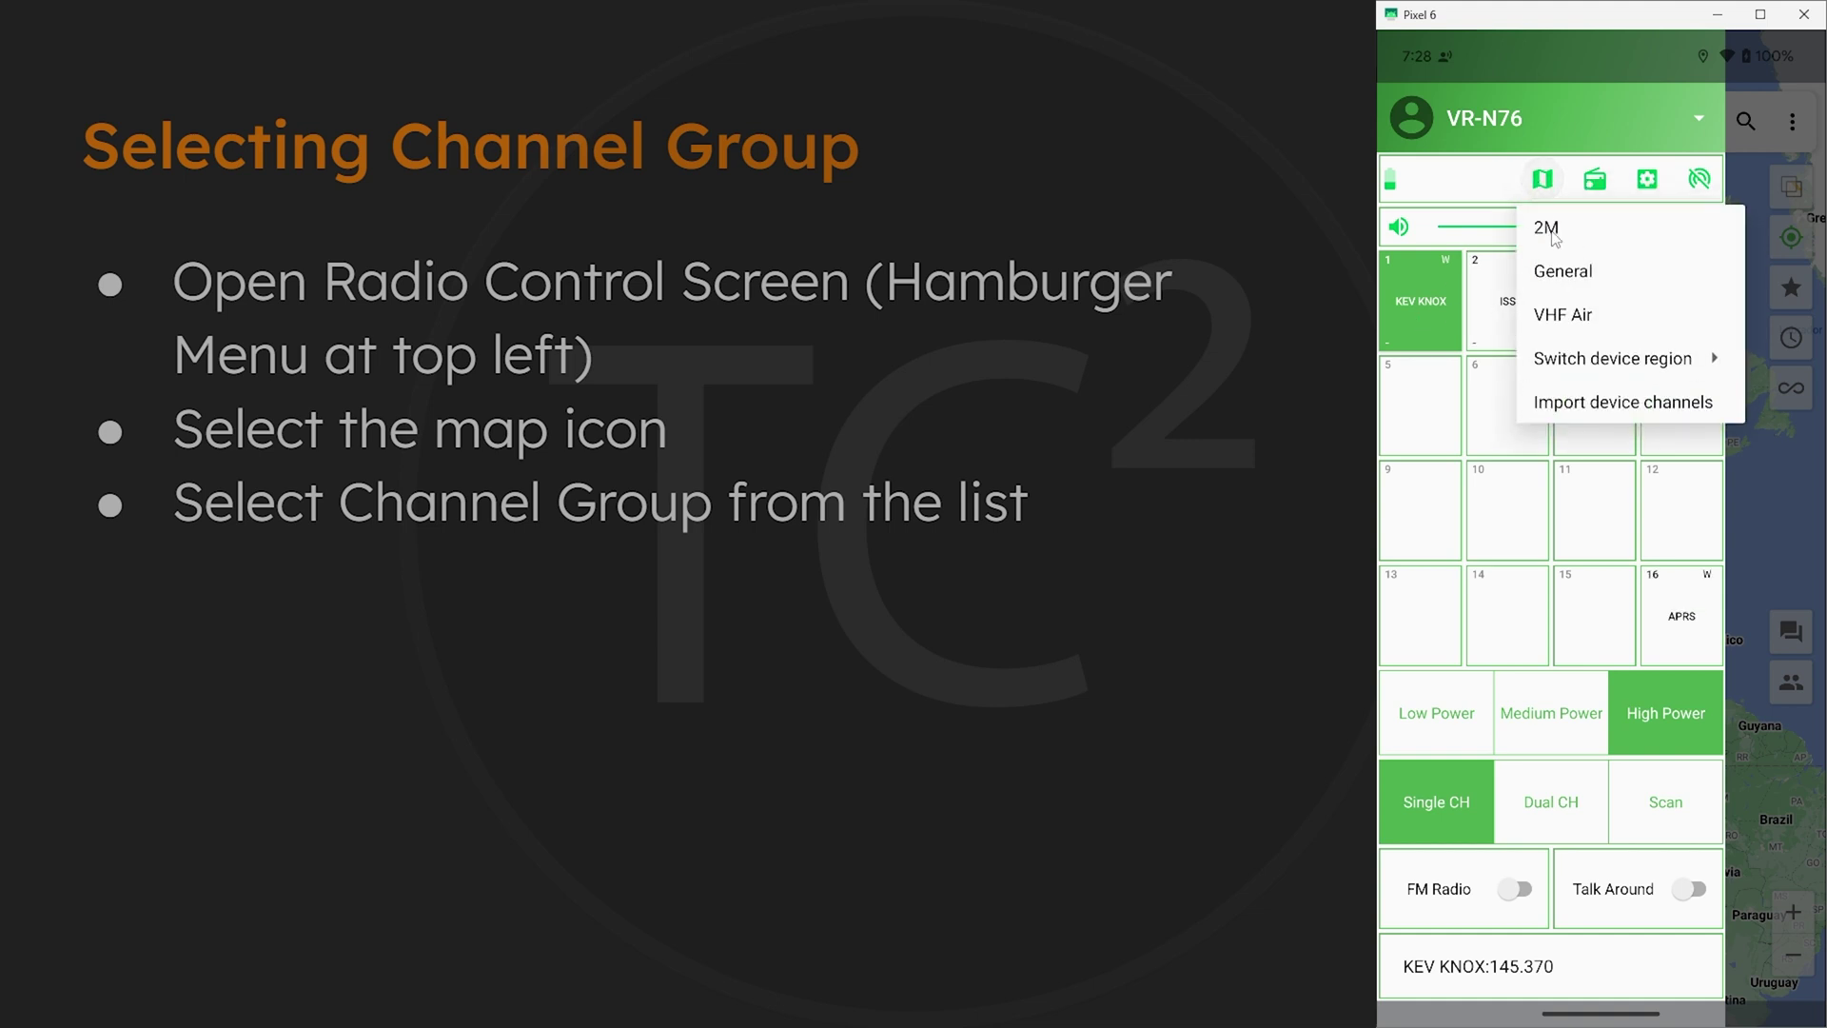
pyautogui.click(1548, 229)
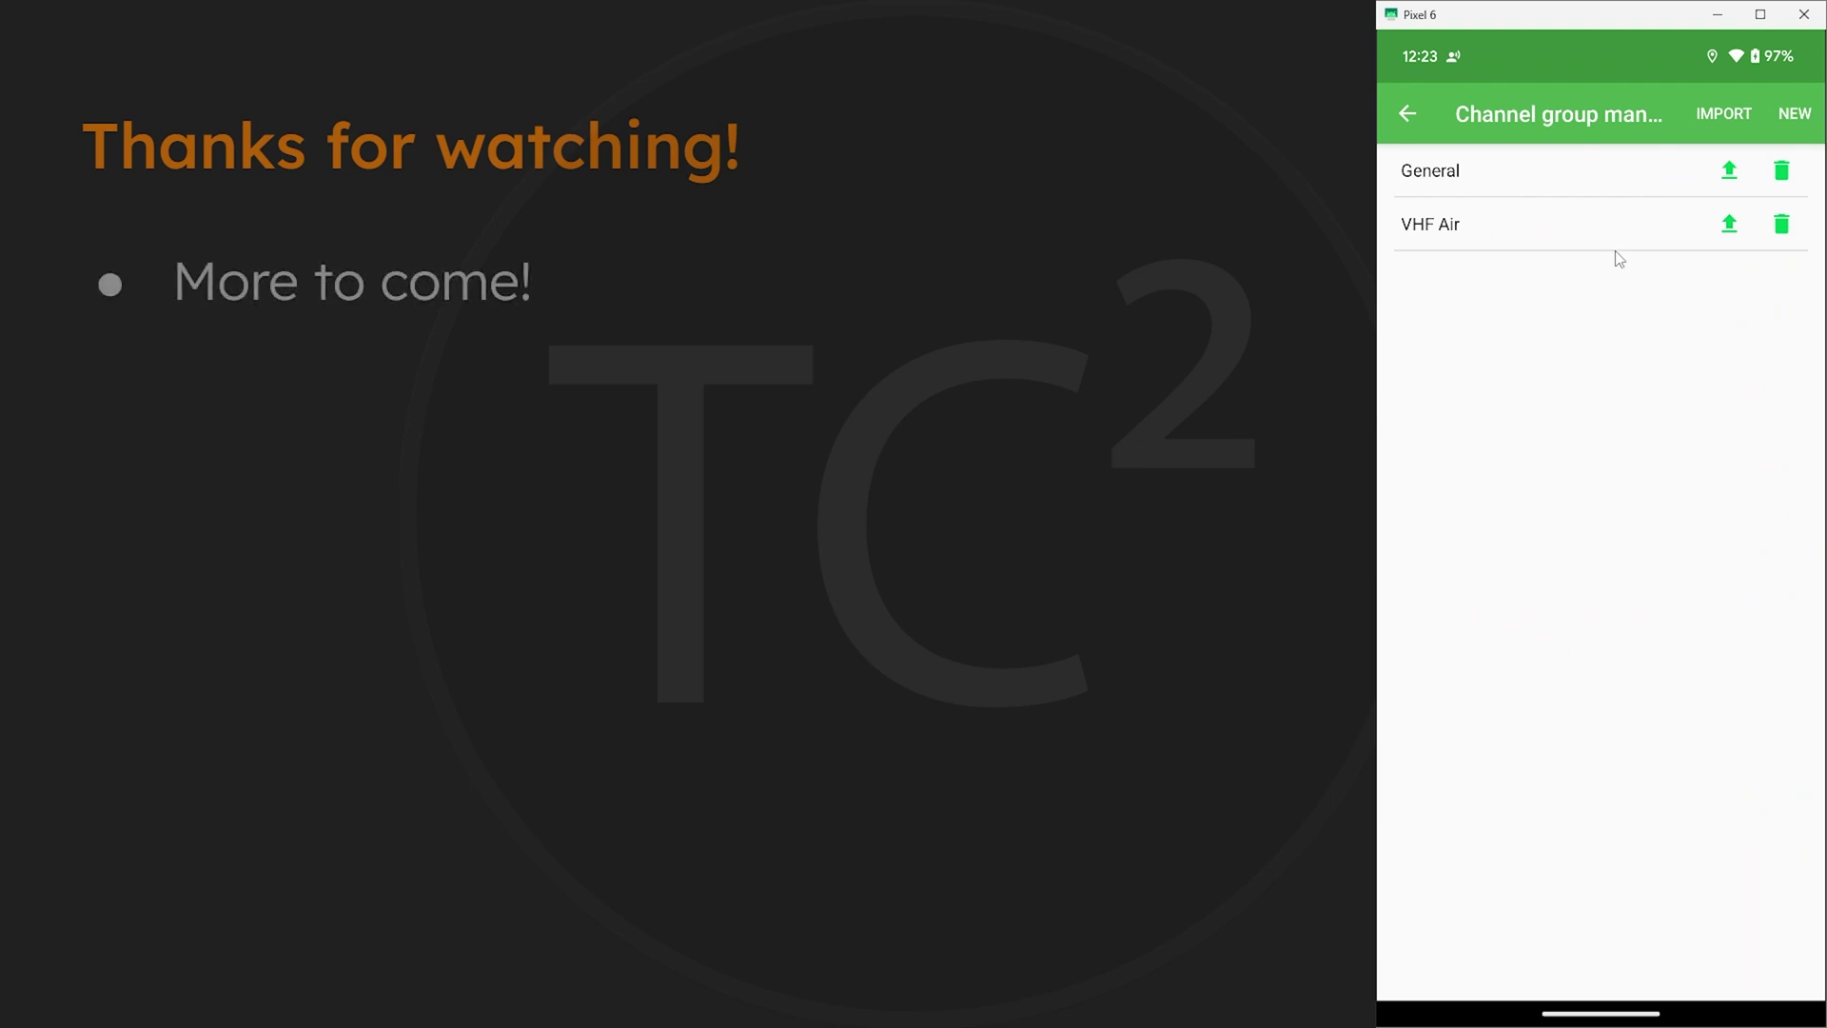
# Create a '2M' channel group synced as group 3, then open General for editing
pyautogui.click(1795, 114)
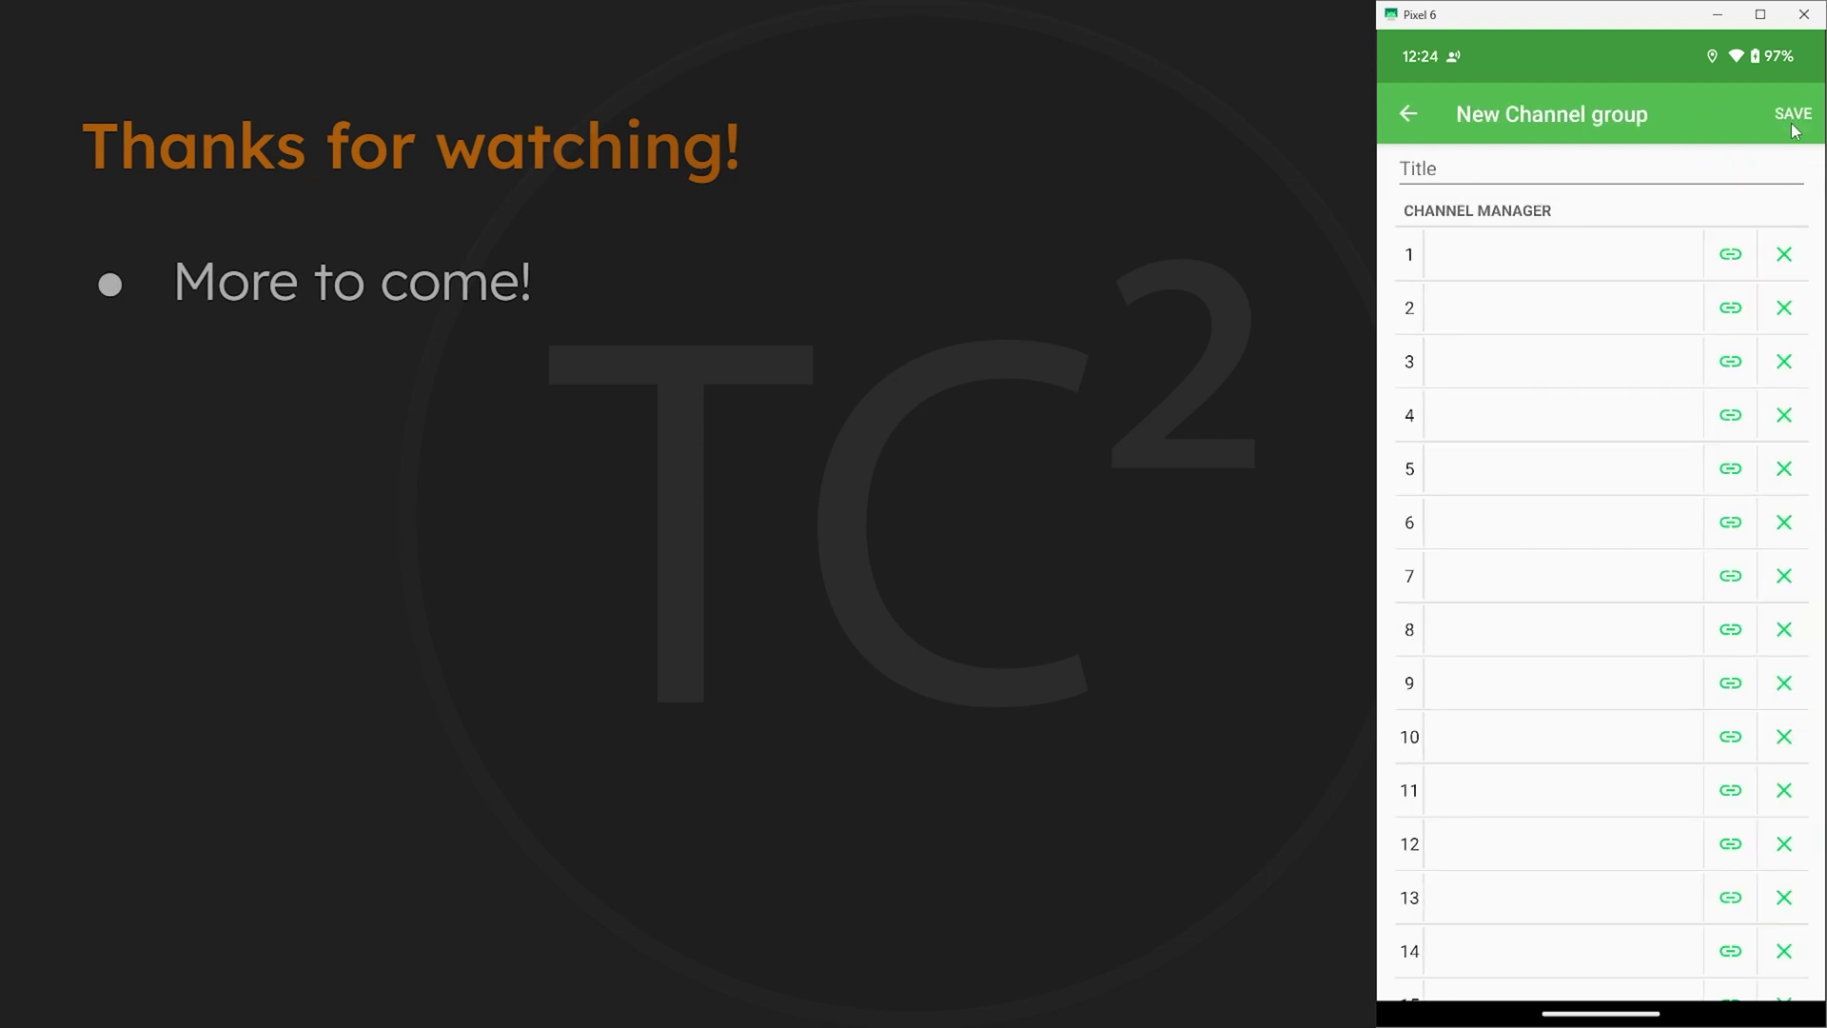
pyautogui.click(1494, 172)
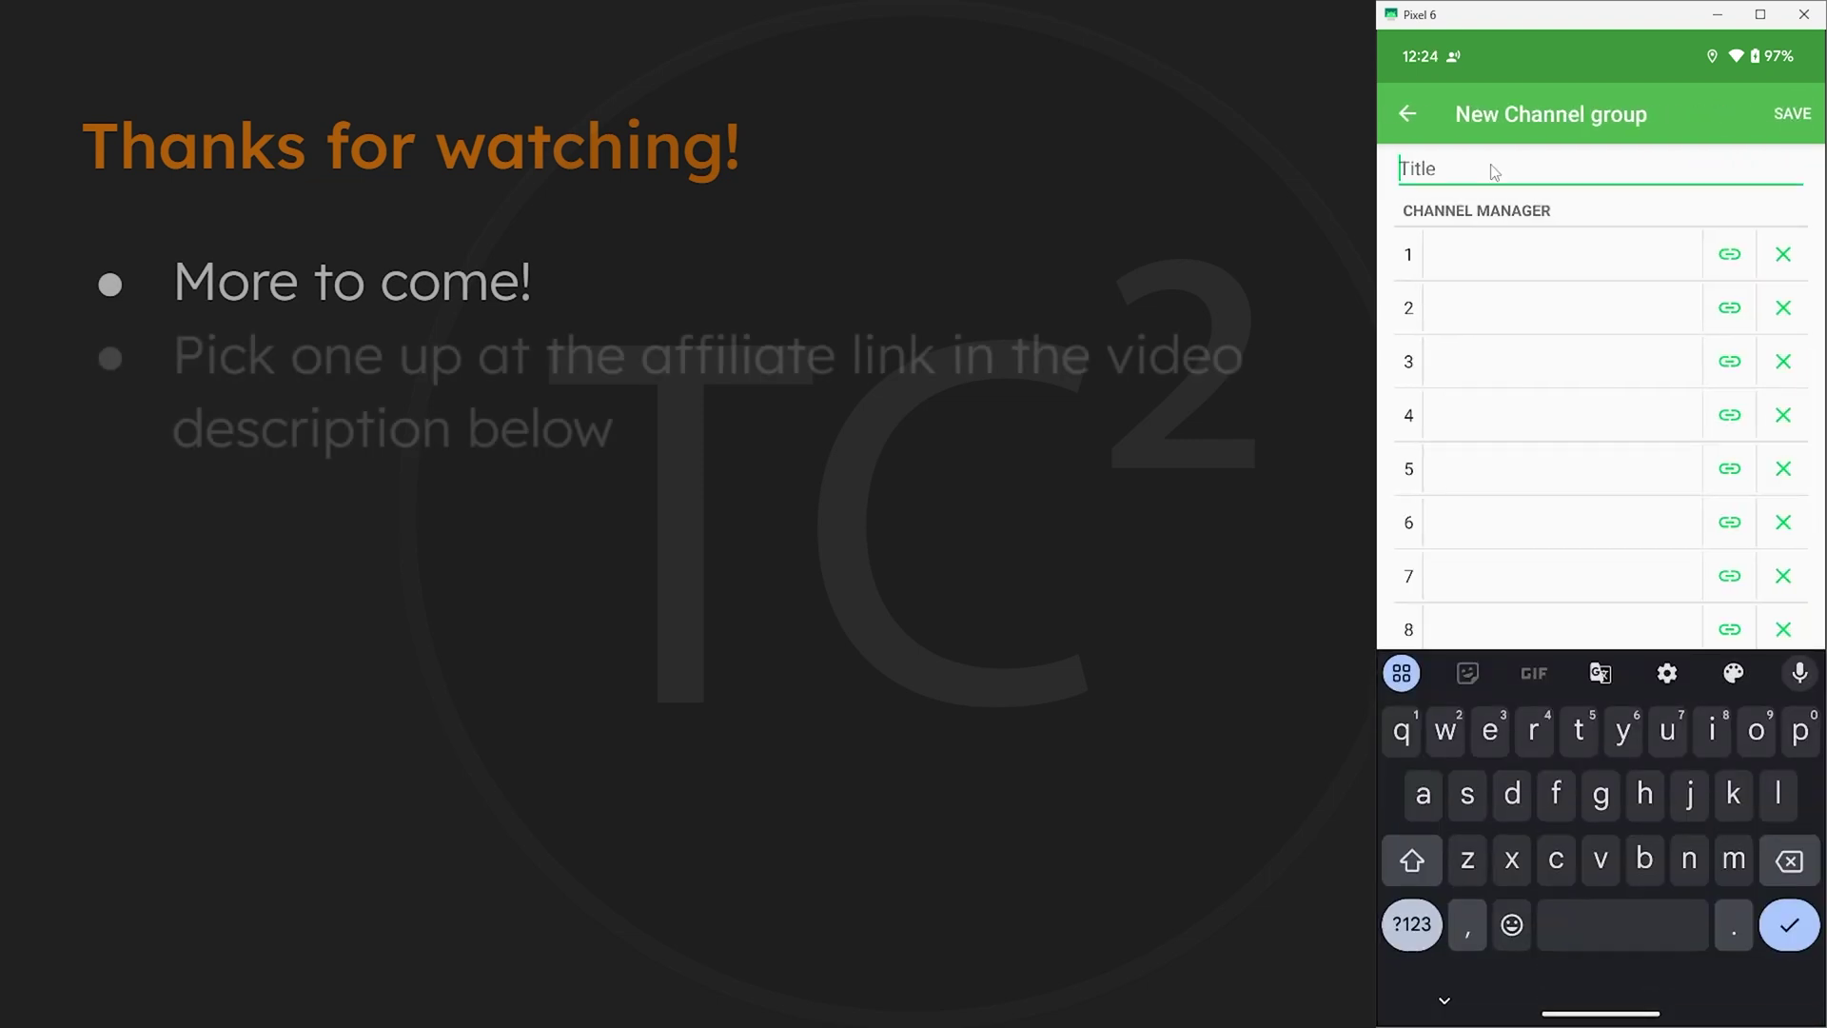
pyautogui.write('@m')
pyautogui.press('BackSpace')
pyautogui.press('BackSpace')
pyautogui.write('2M')
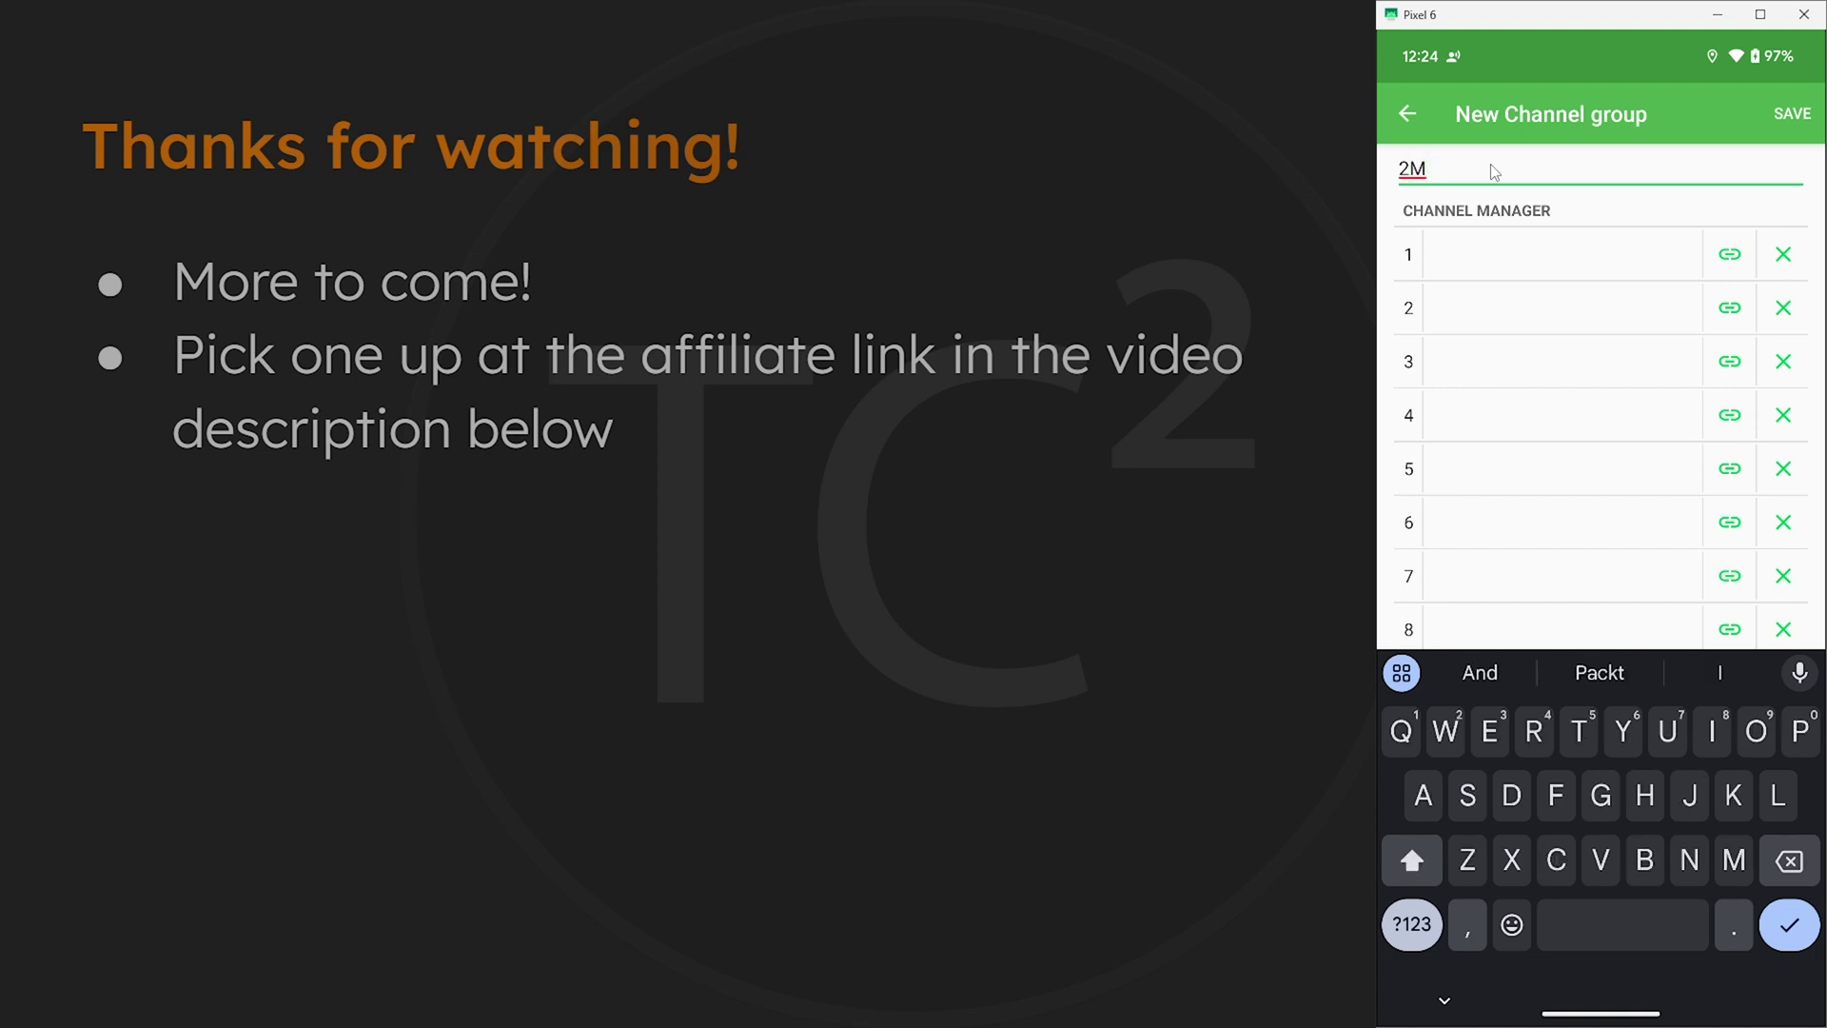
pyautogui.click(1792, 114)
pyautogui.click(1521, 354)
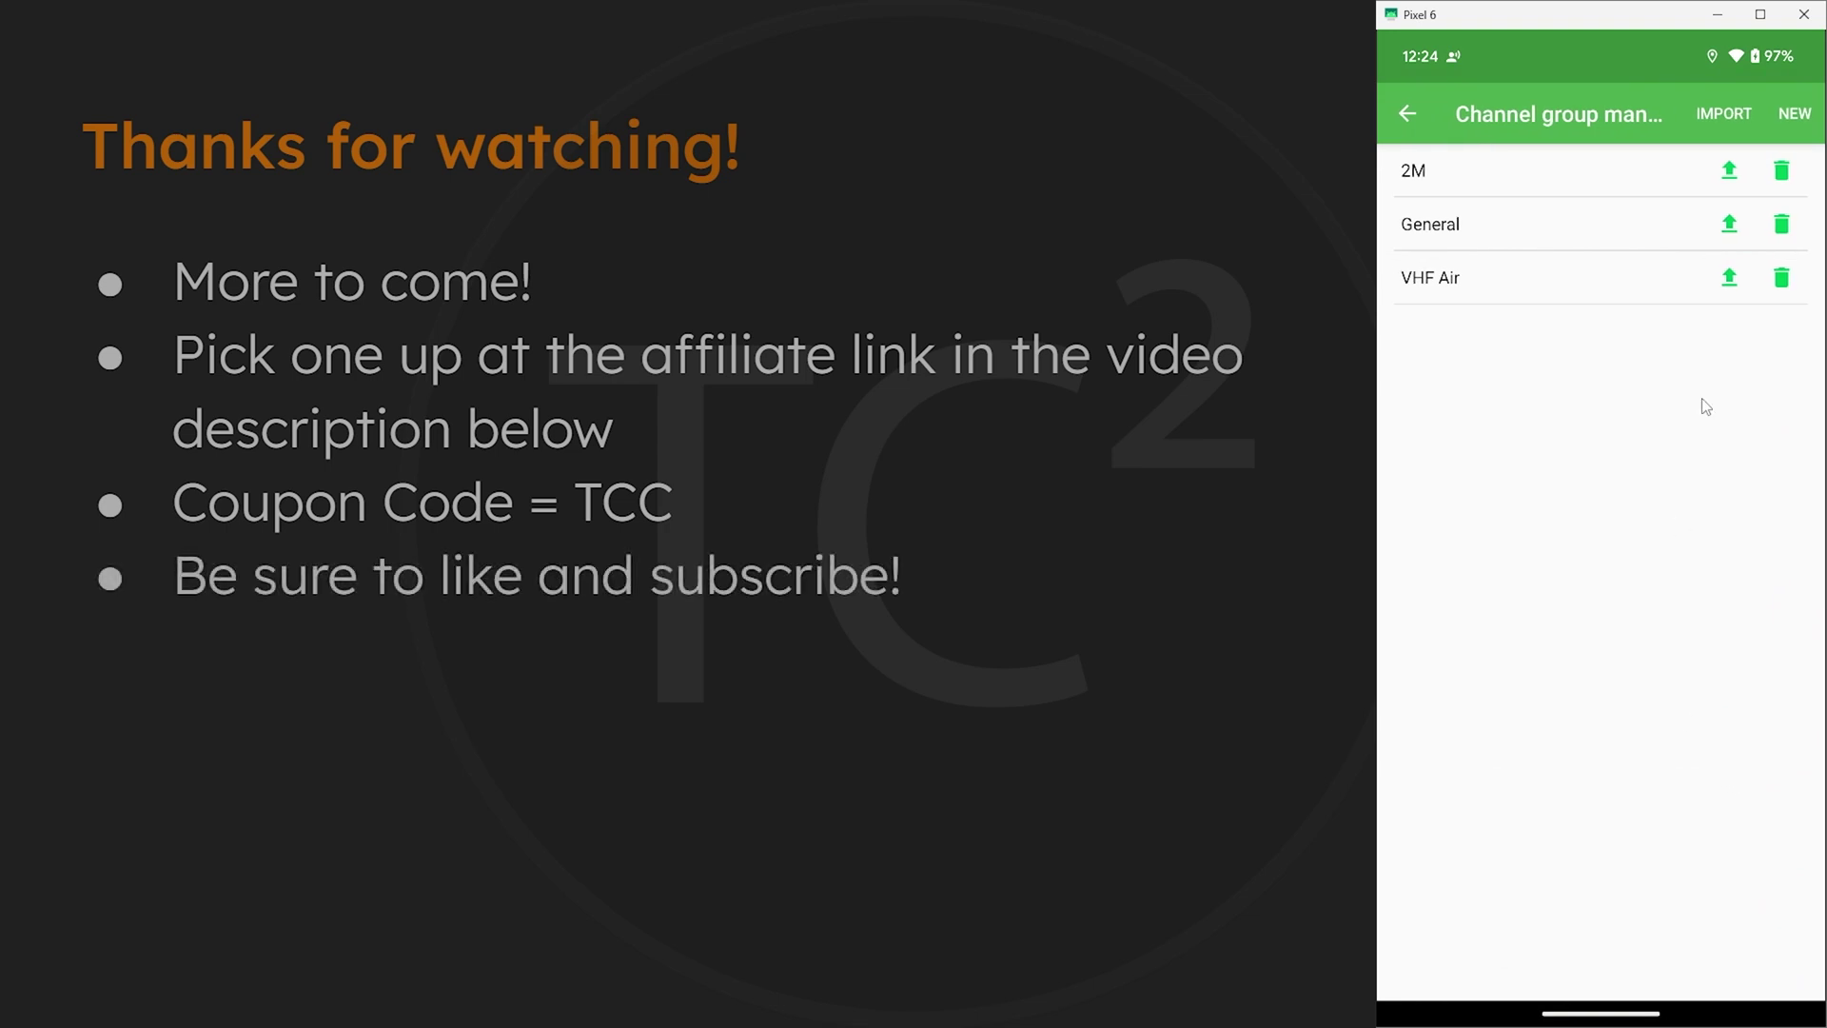
pyautogui.click(1487, 236)
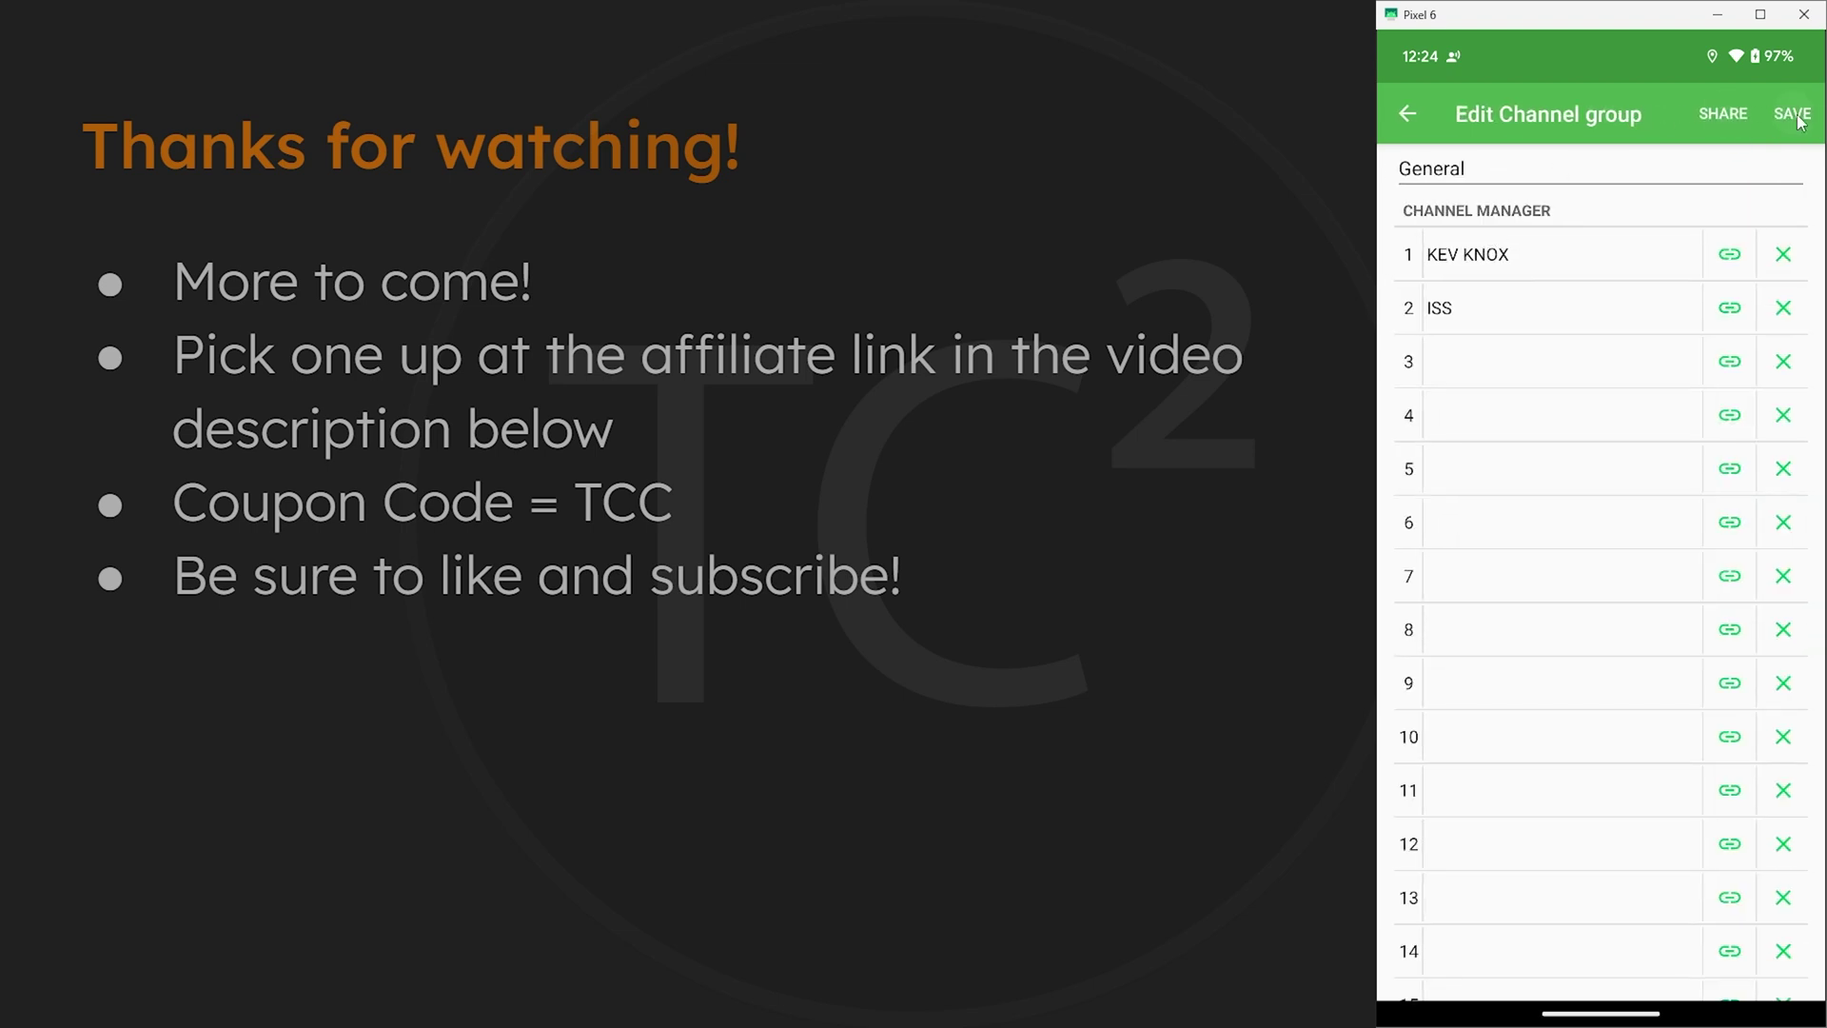